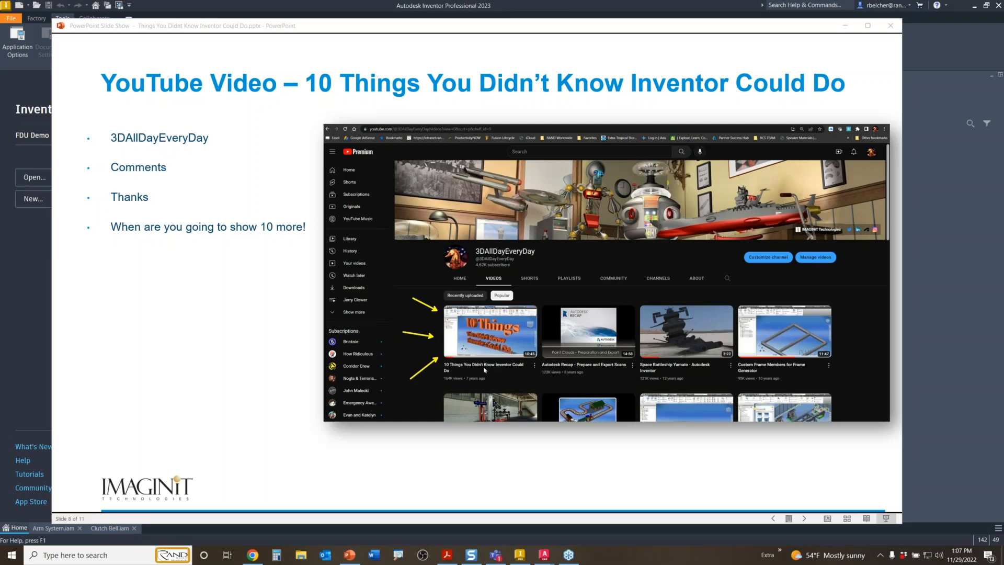
- Advance the slide show to slide 9 and bring the Inventor home window forward
left_click(484, 370)
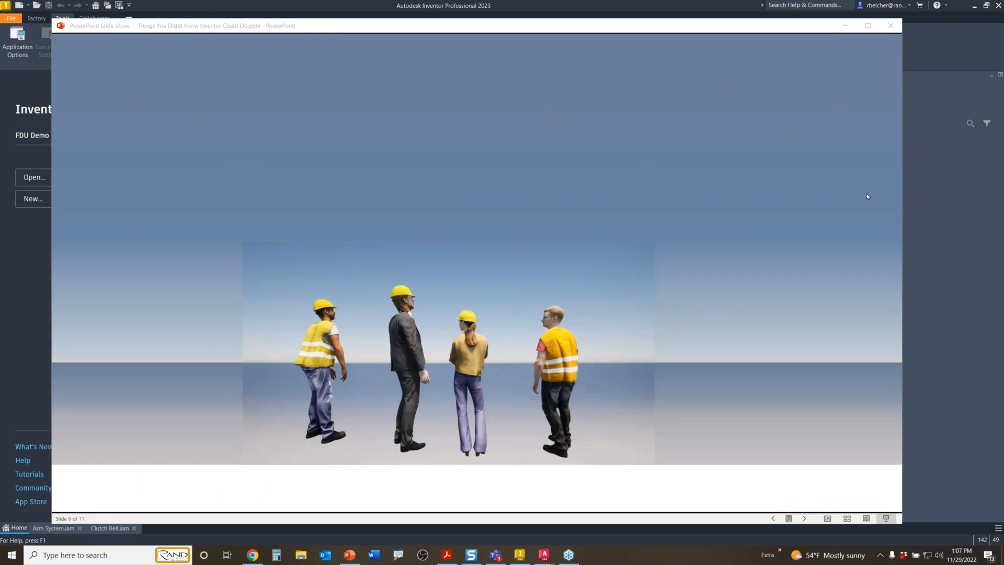
left_click(979, 191)
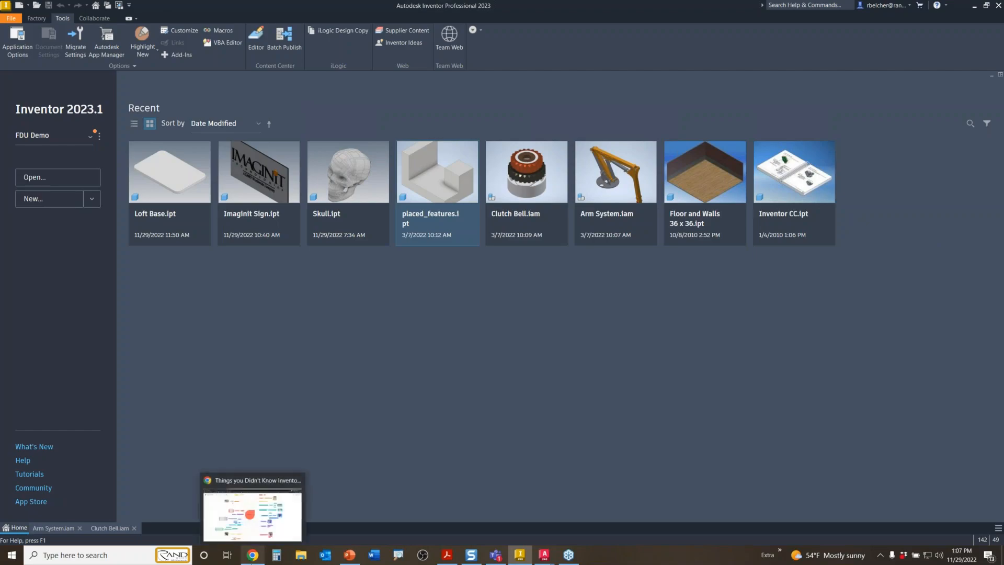
left_click(248, 537)
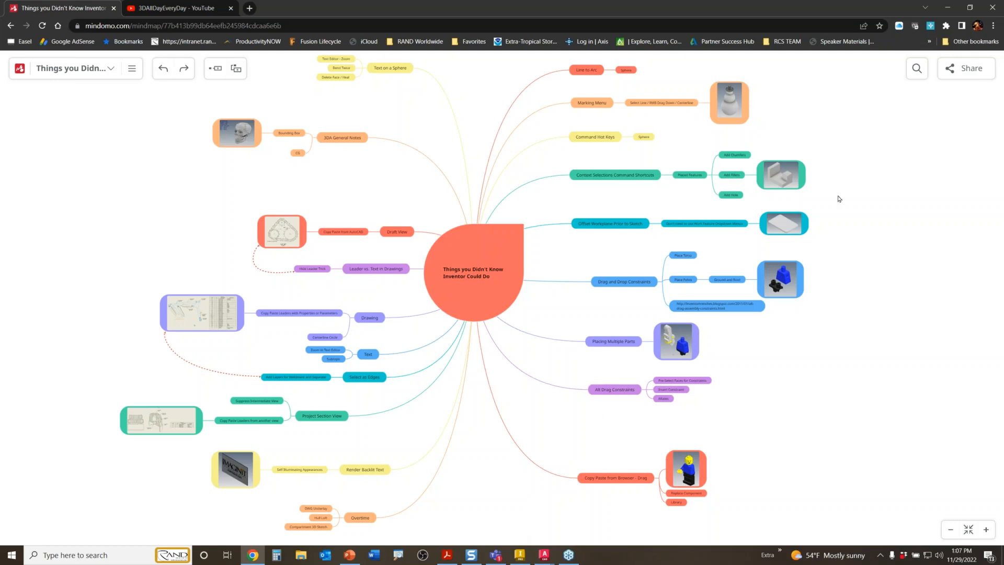
left_click_drag(790, 133, 691, 260)
scroll(500, 223, "up", 2)
scroll(500, 223, "down", 1)
scroll(500, 225, "down", 1)
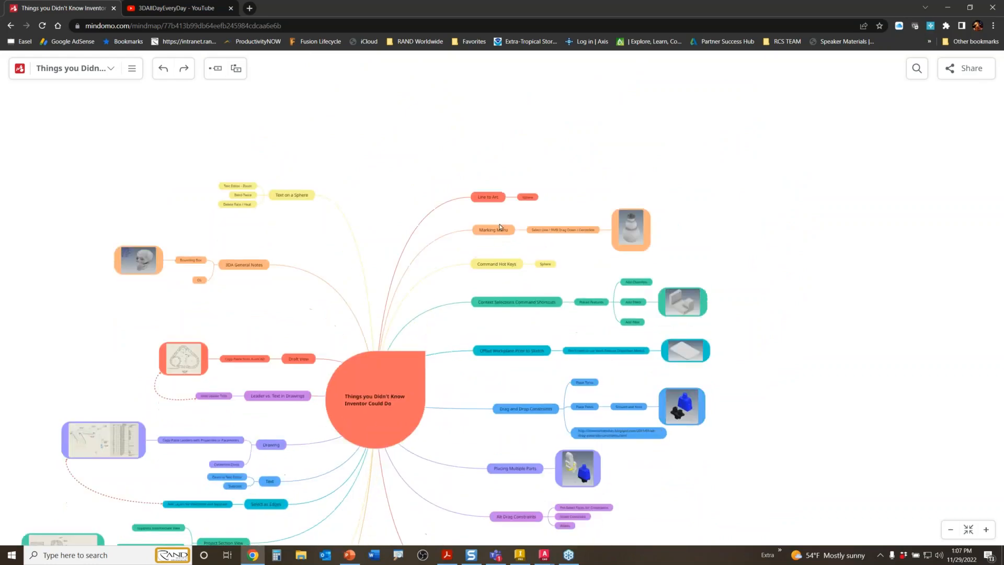
scroll(500, 226, "up", 1, "ctrl")
scroll(500, 225, "up", 6, "ctrl")
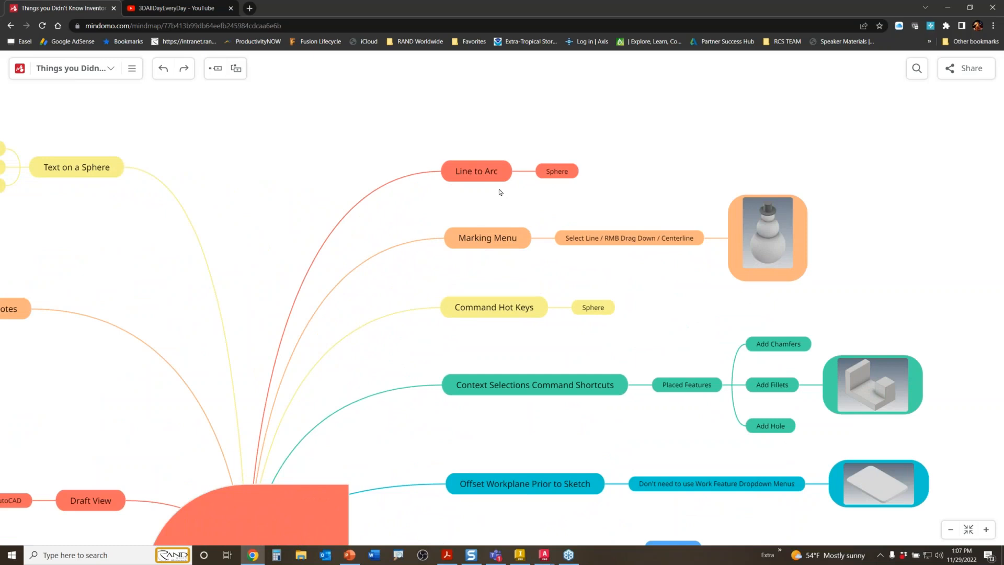
left_click(476, 171)
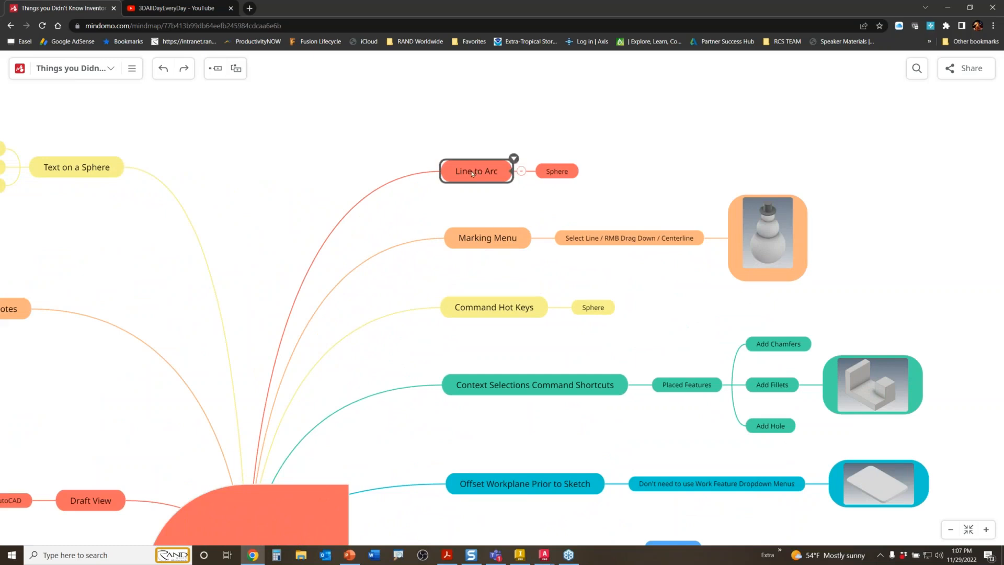
left_click(520, 555)
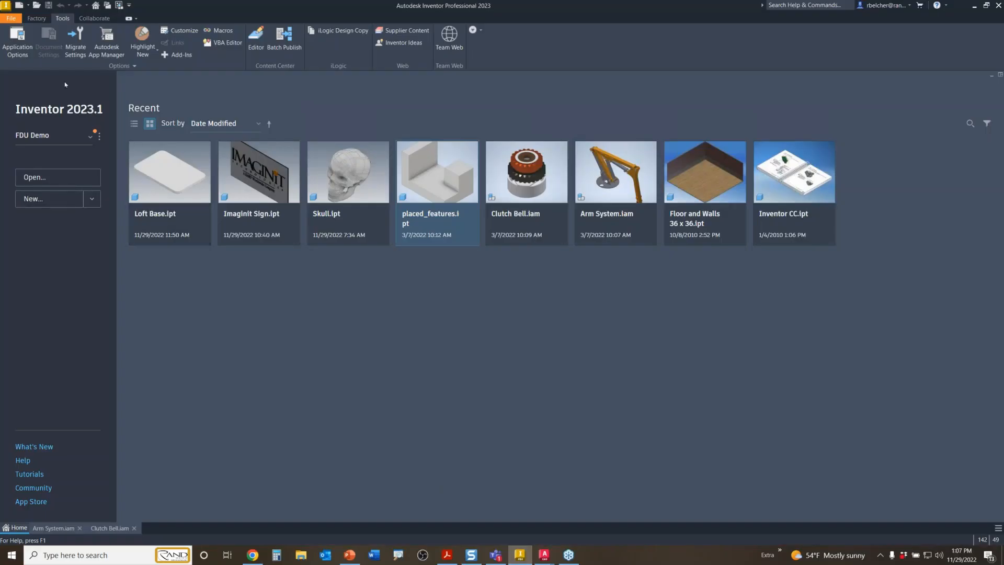
- Create Part16 from the en-US Standard.ipt part template
left_click(19, 5)
left_click(229, 160)
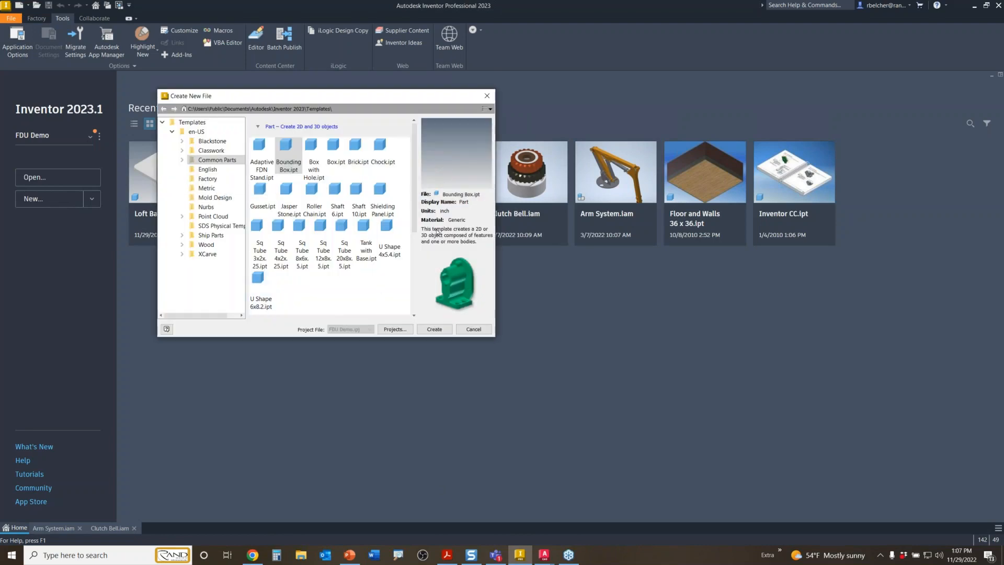
left_click(197, 131)
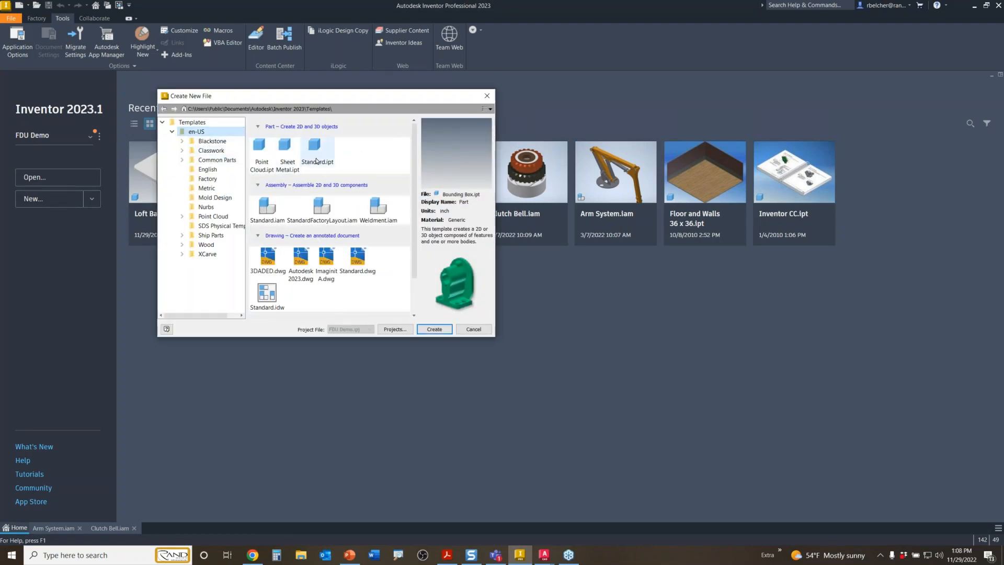
double_click(315, 146)
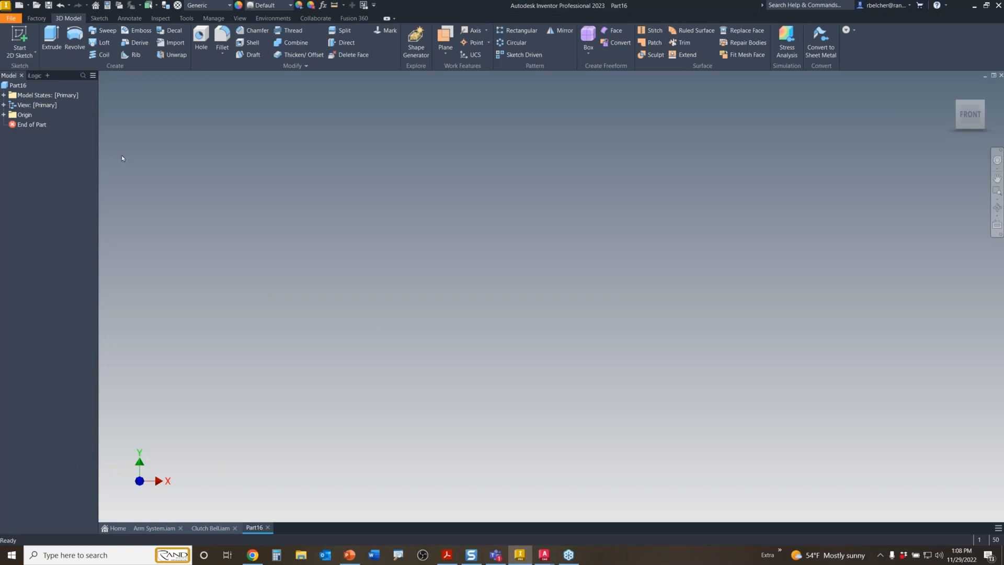
- Start a sketch on the XY plane and draw a line-and-tangent-arc semicircle above the origin
left_click(14, 52)
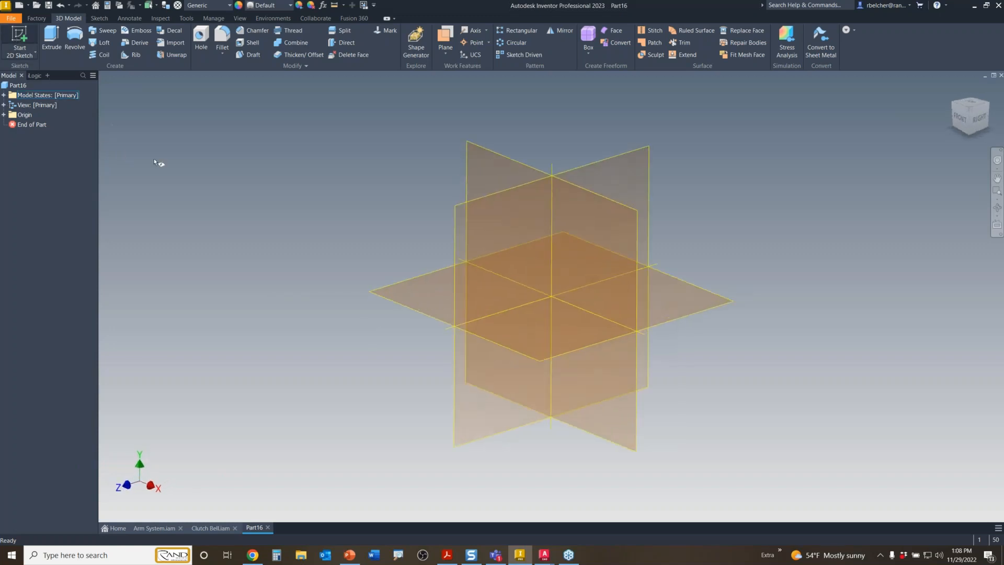
key("Escape")
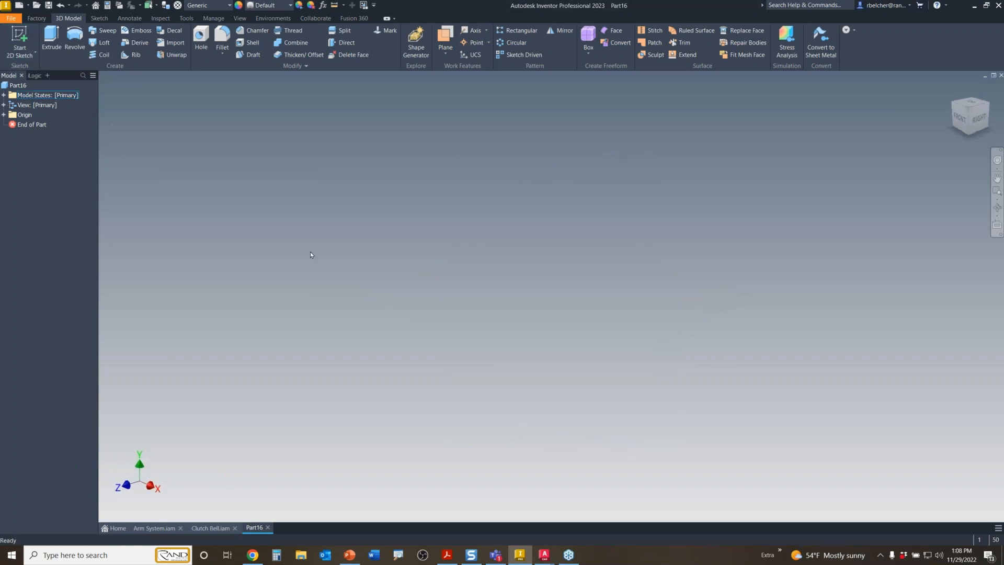
key("s")
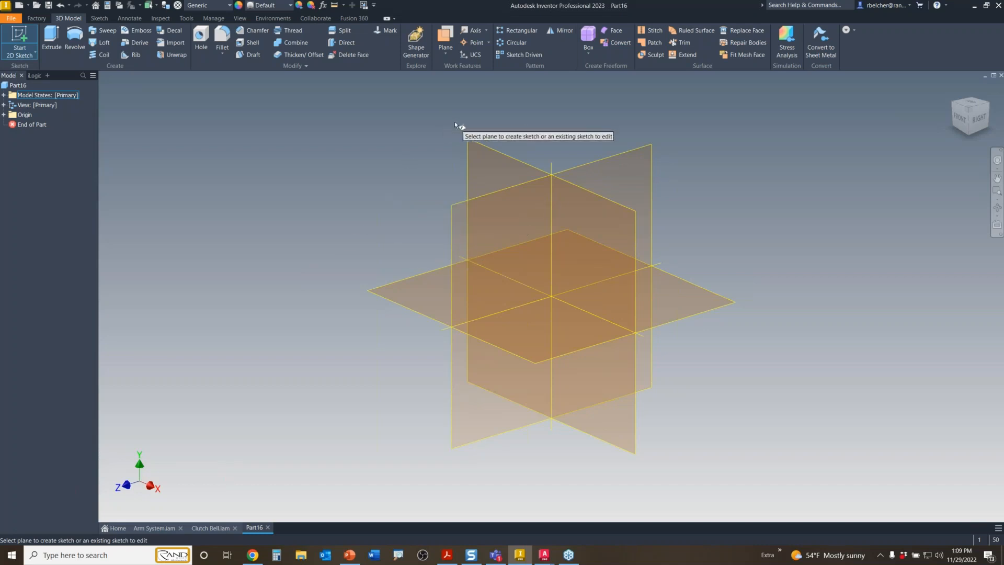
left_click(492, 171)
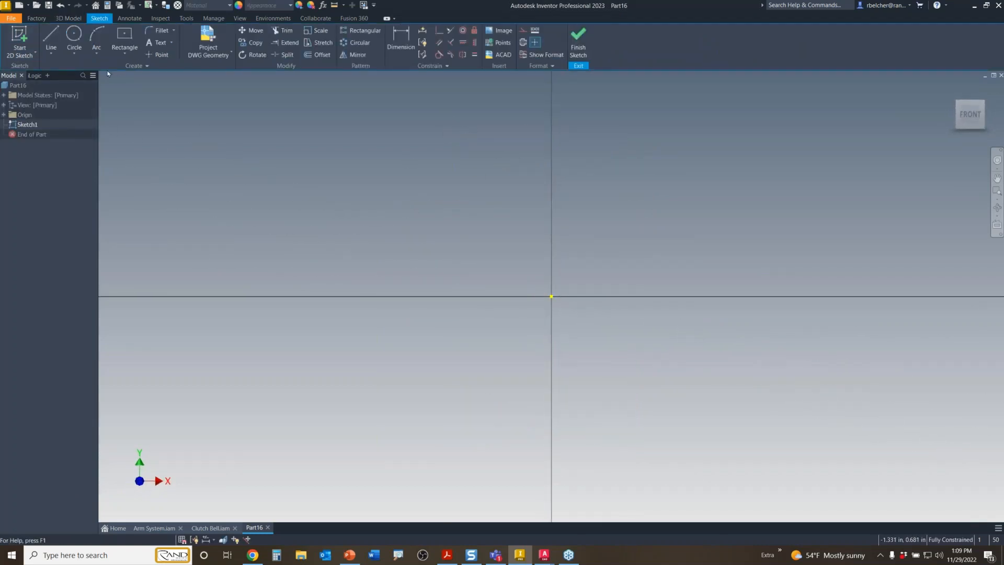
key("l")
left_click(469, 257)
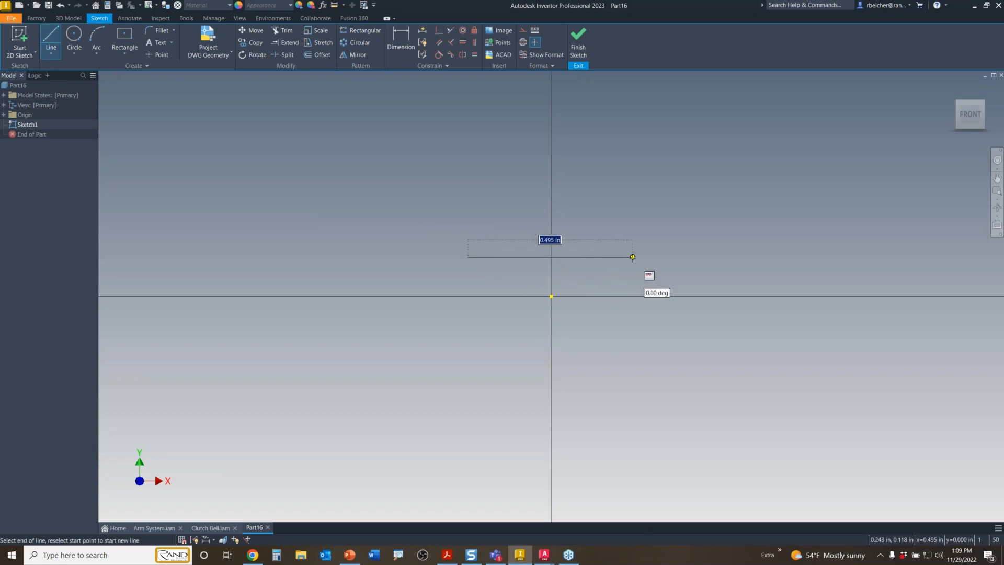
left_click(632, 257)
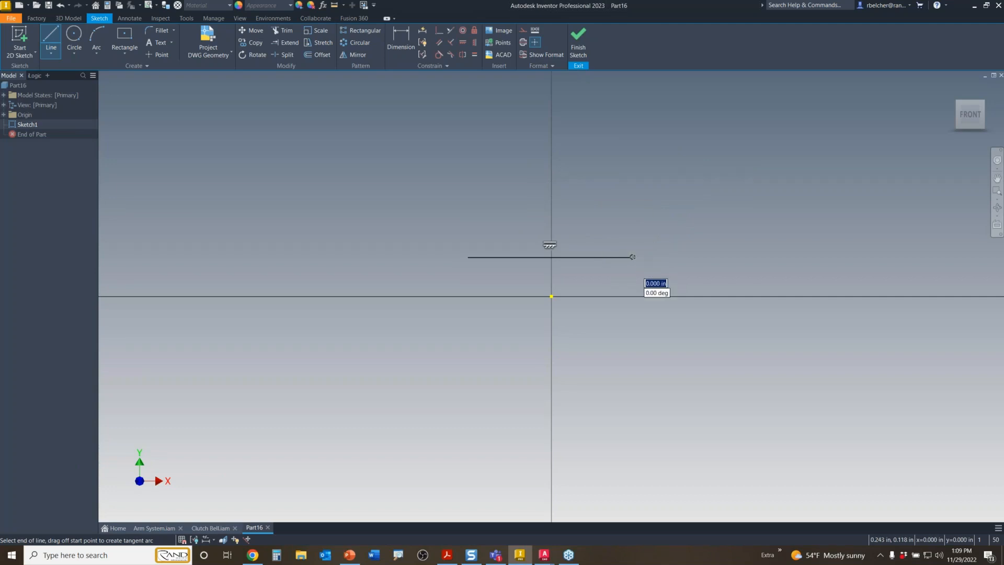
mouse_move(632, 257)
left_mouse_down()
mouse_move(618, 172)
mouse_move(526, 164)
mouse_move(477, 192)
mouse_move(464, 225)
mouse_move(468, 256)
left_mouse_up()
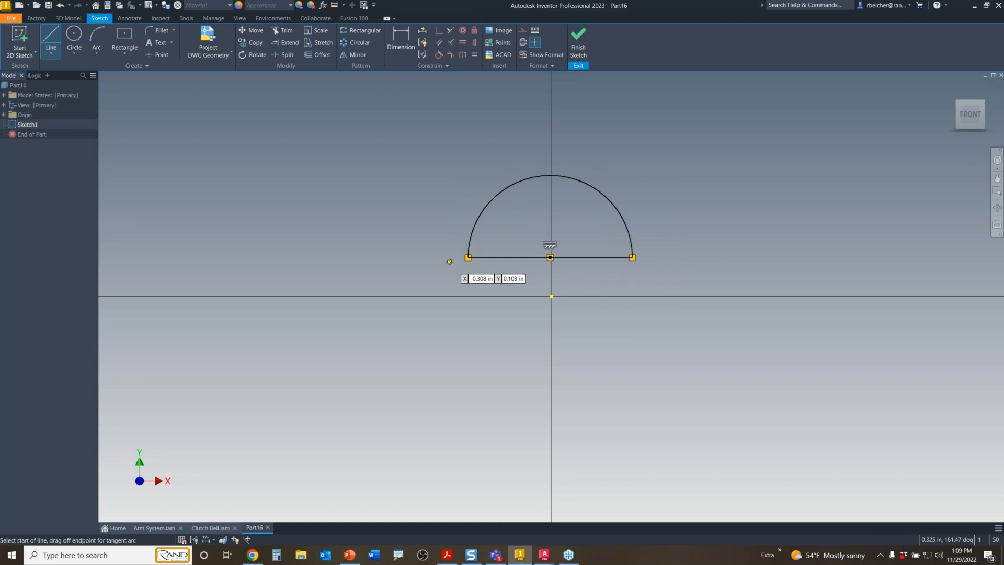
- Draw a closed rounded slot to the left of the semicircle and select it
left_click(200, 226)
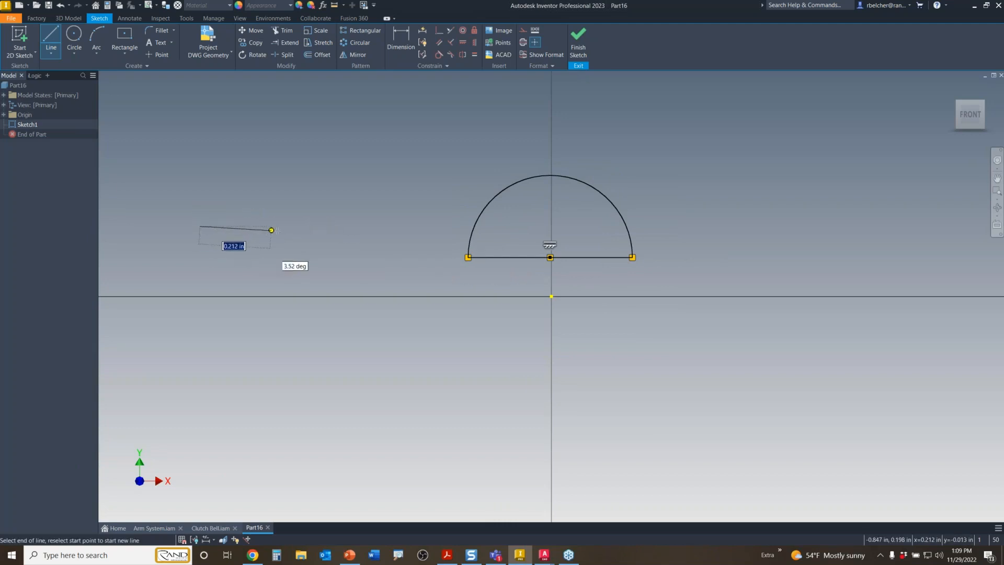
left_click(299, 225)
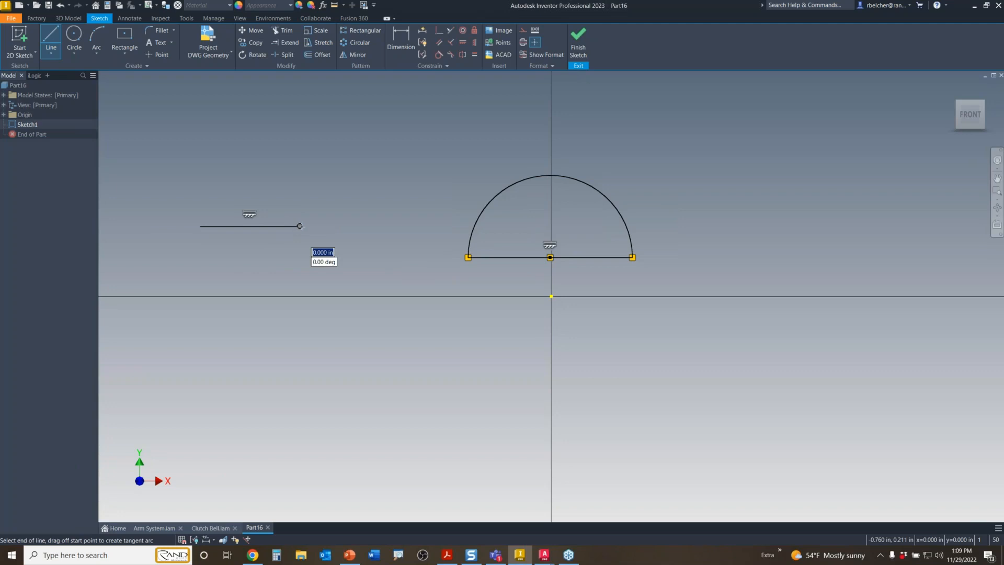
left_click_drag(299, 226, 325, 181)
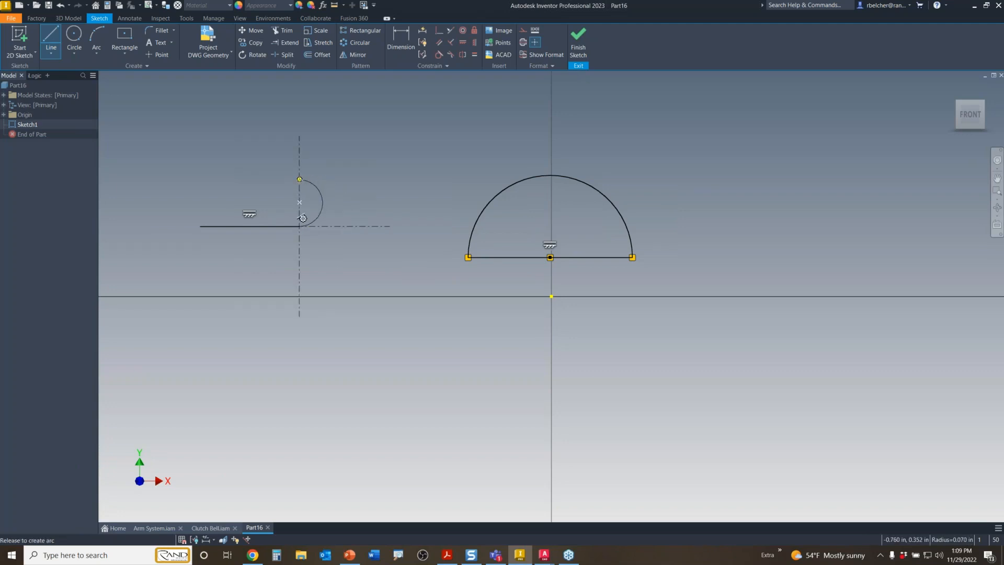
left_click_drag(299, 179, 299, 179)
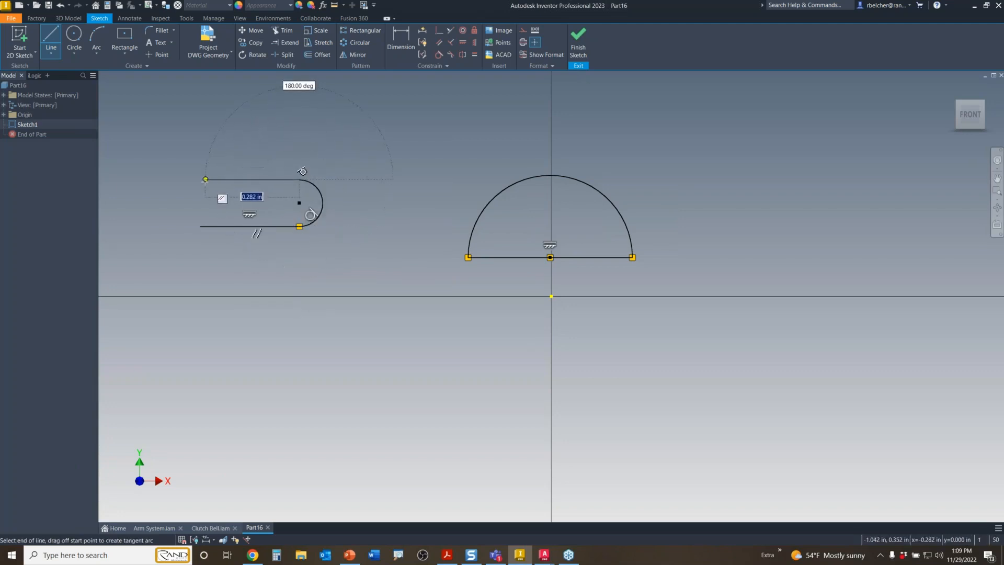
left_click(200, 179)
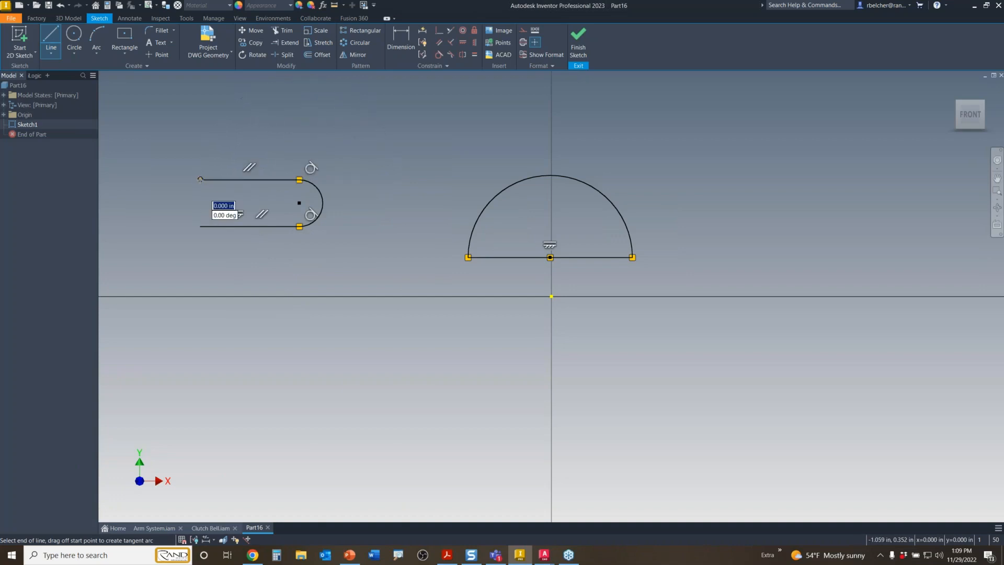
left_click_drag(200, 179, 201, 227)
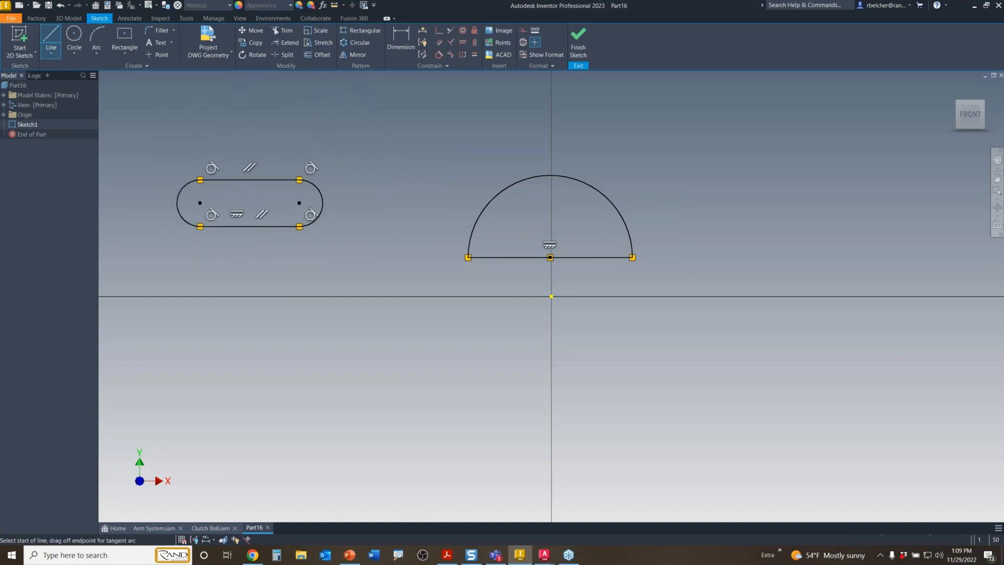
key("Escape")
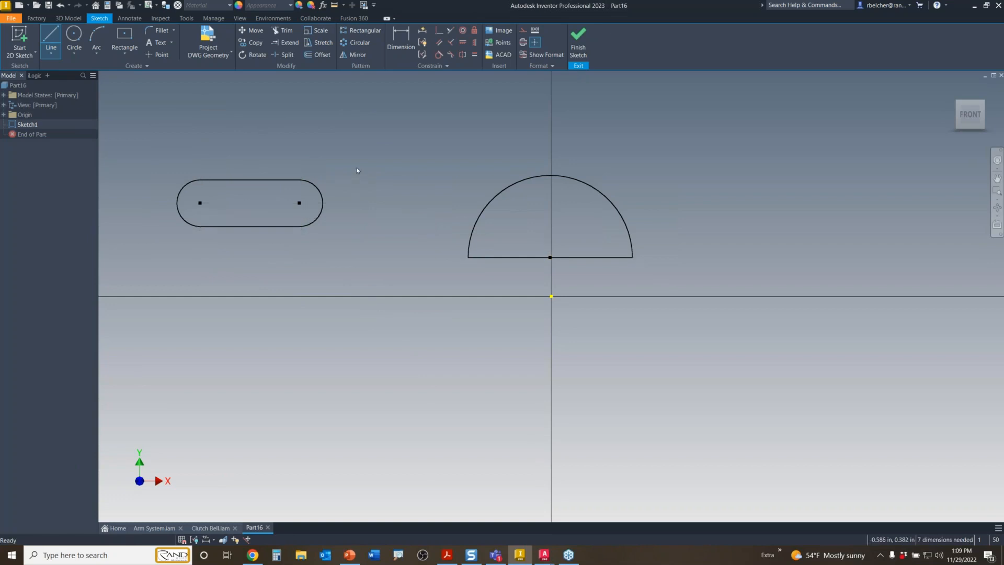
left_click_drag(353, 140, 183, 246)
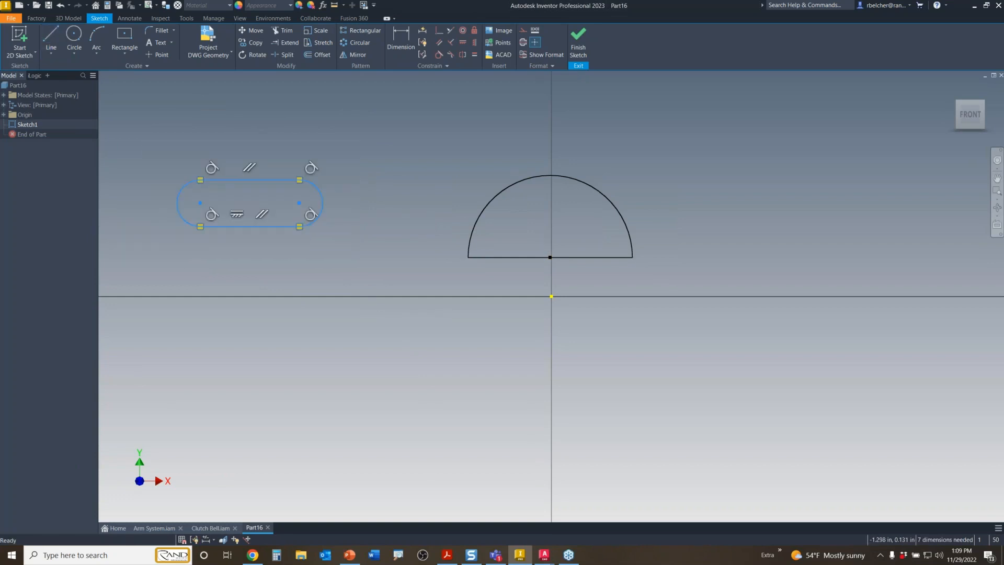
- Delete the slot and turn the semicircle's base line into a centerline
key("Delete")
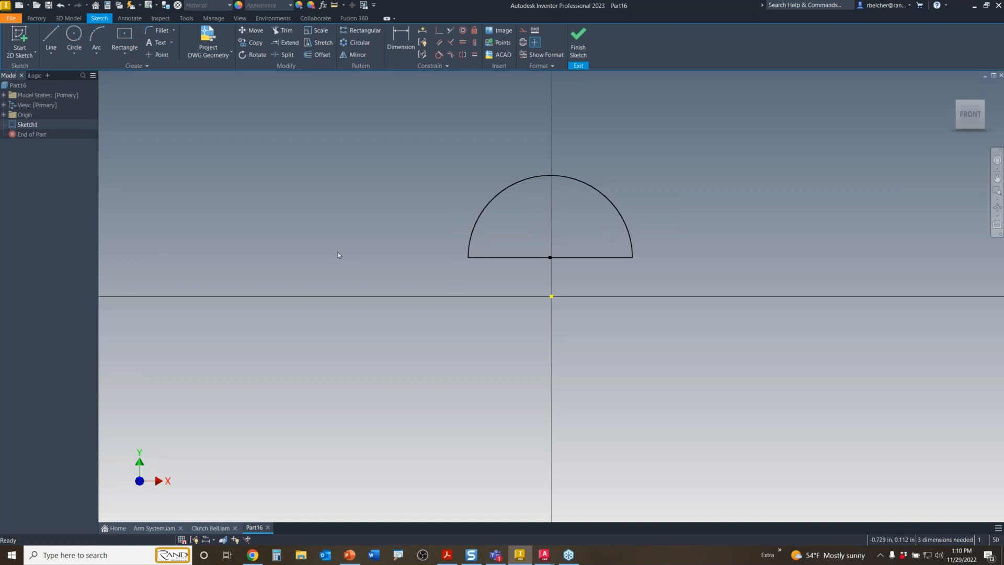
left_click(602, 256)
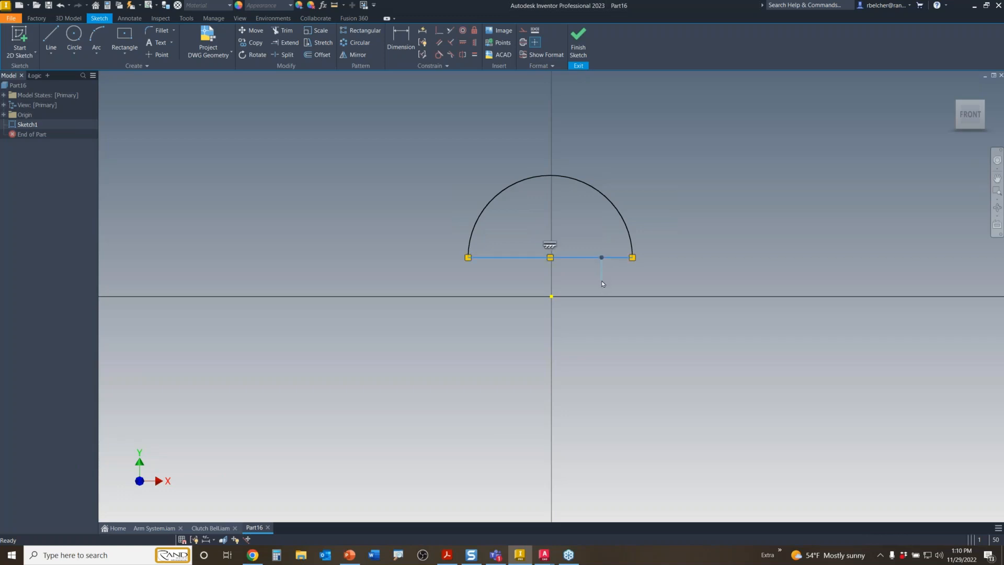
right_click_drag(601, 282, 601, 286)
left_click(619, 374)
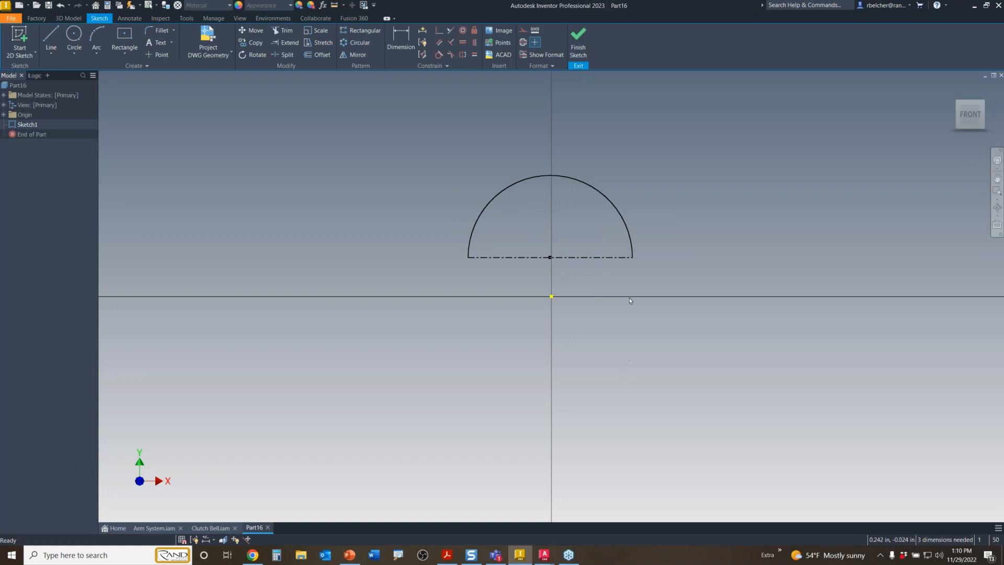
left_click(597, 257)
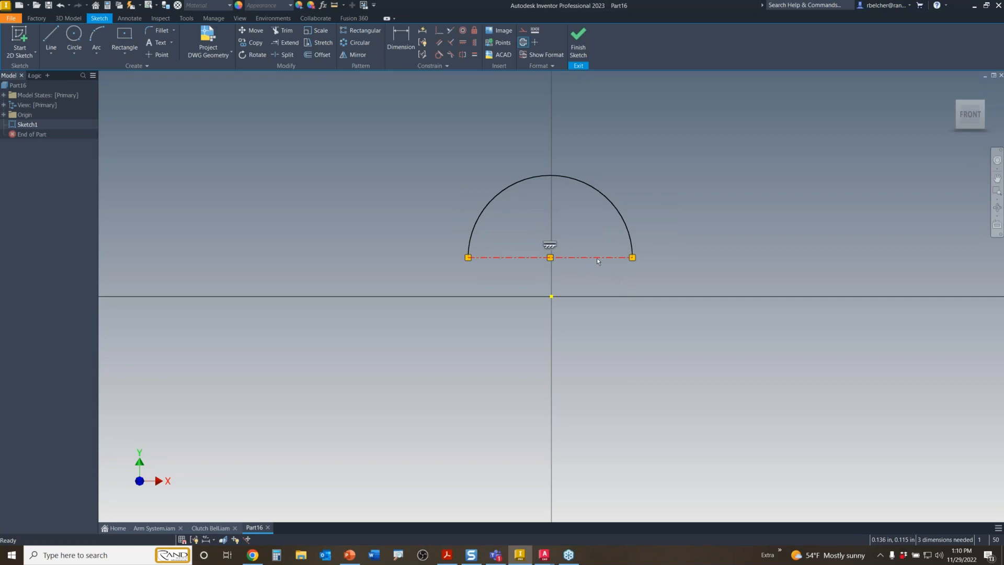
right_click(597, 259)
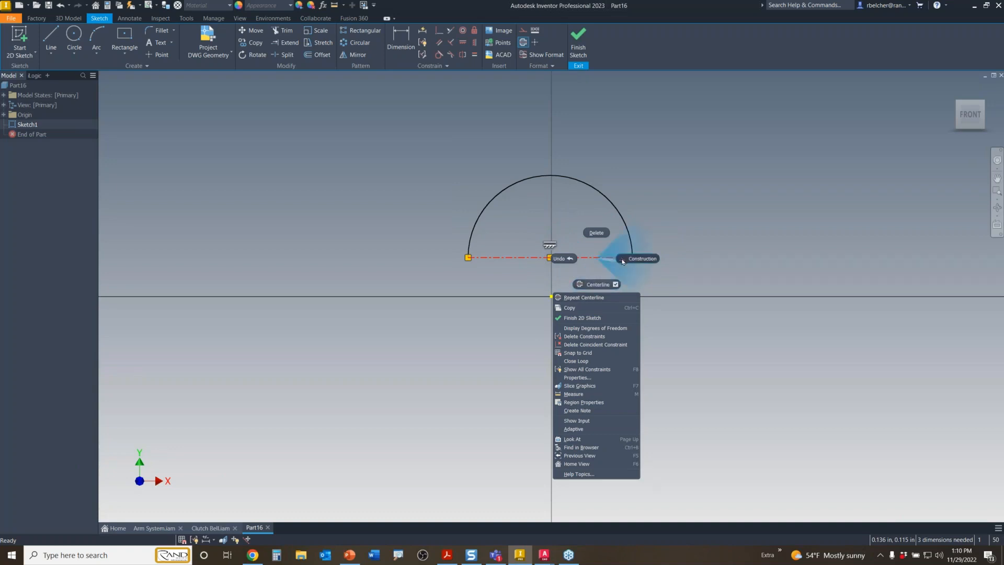
key("Escape")
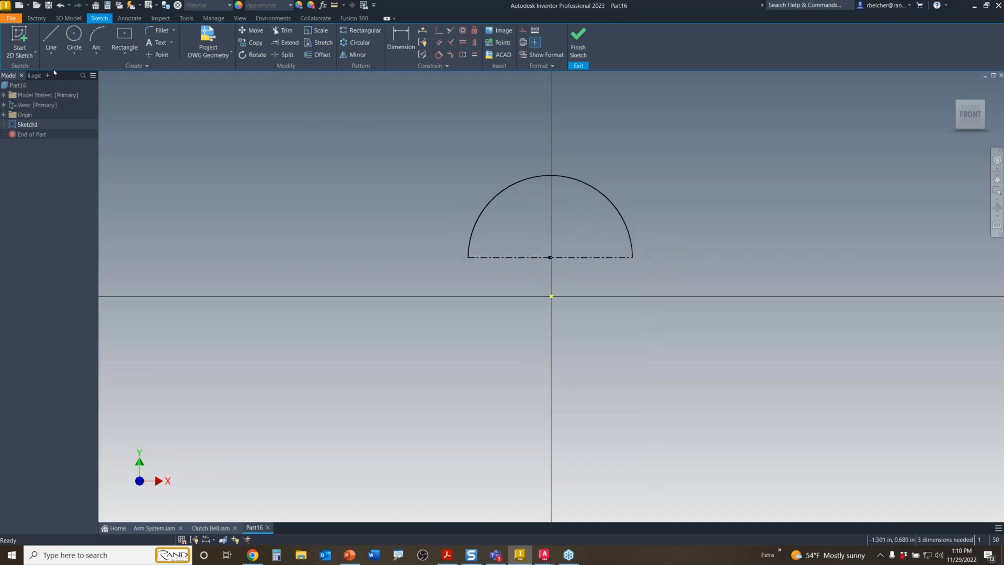
- Undo the centerline change, then delete the semicircle's arc and restore it with undo
left_click(60, 5)
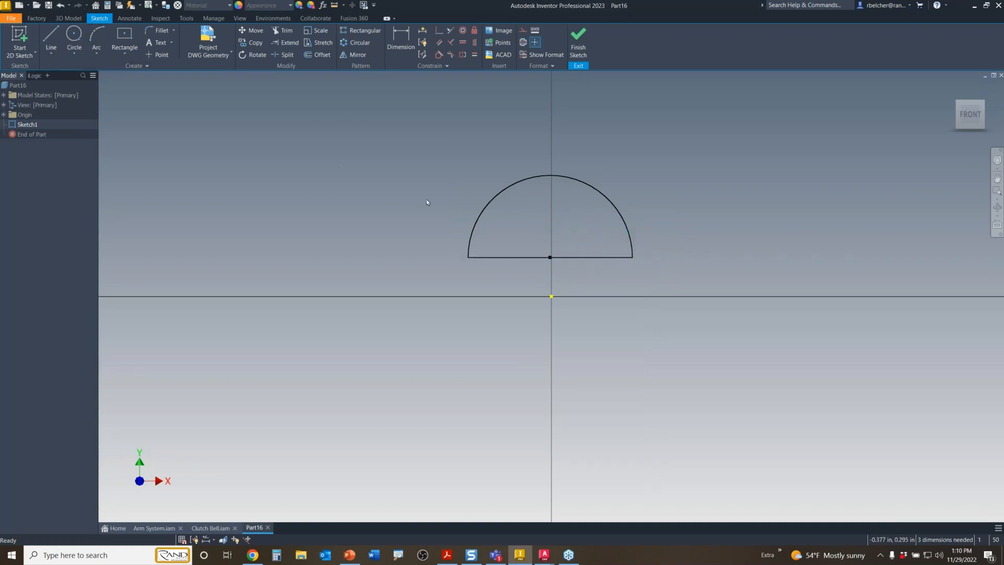
left_click(577, 257)
right_click(574, 261)
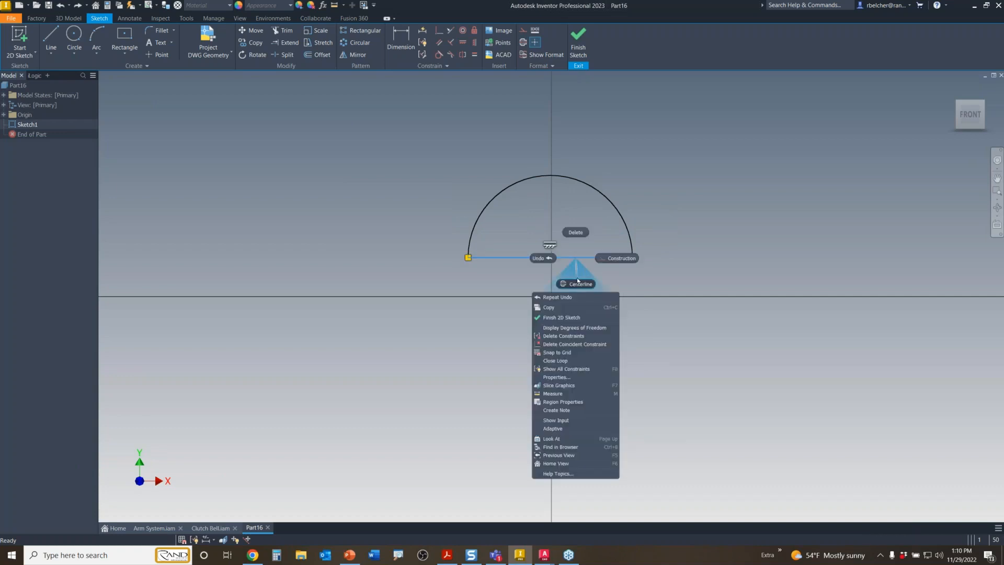
key("Escape")
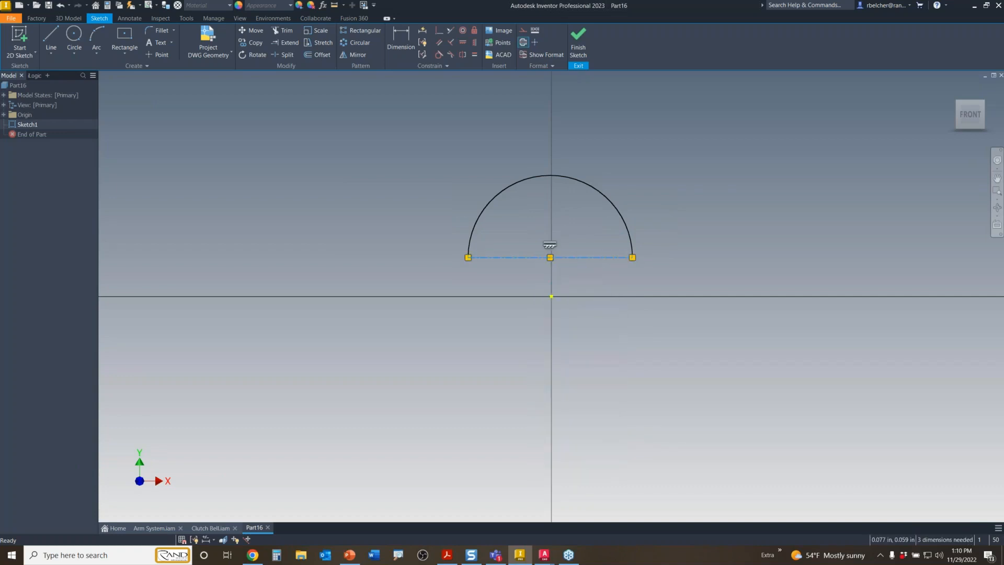
key("Escape")
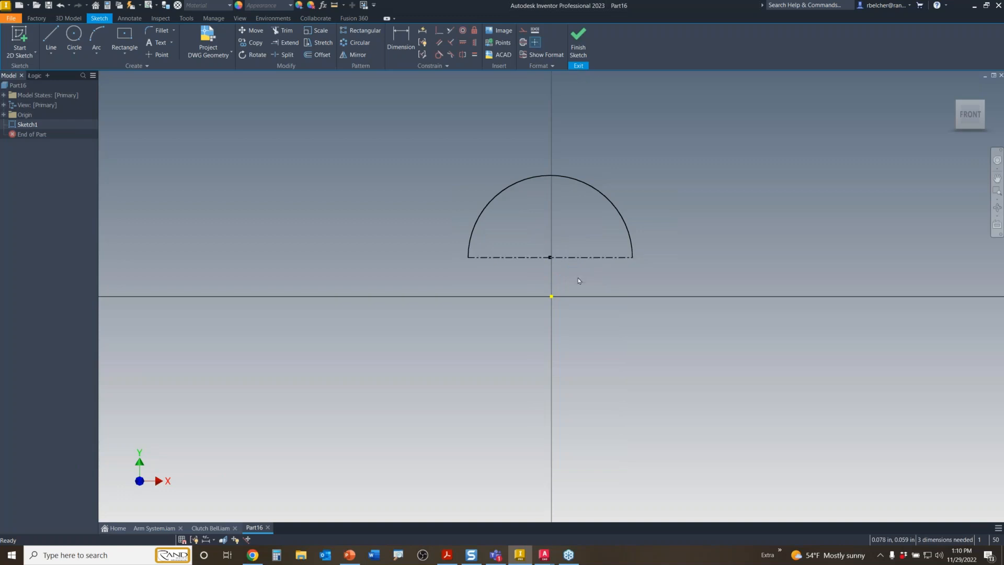
right_click(626, 220)
left_click(696, 222)
key("ctrl+z")
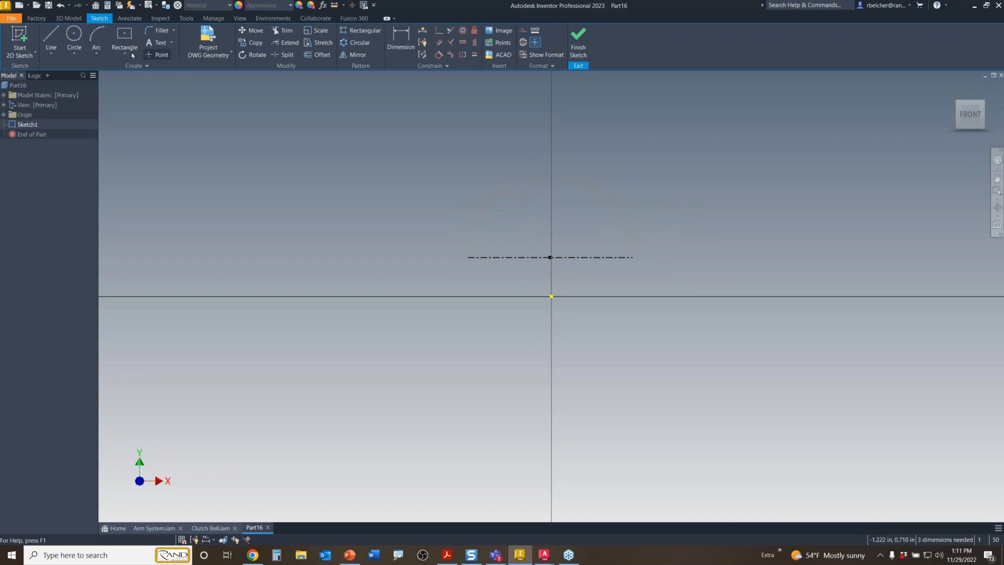
left_click(61, 6)
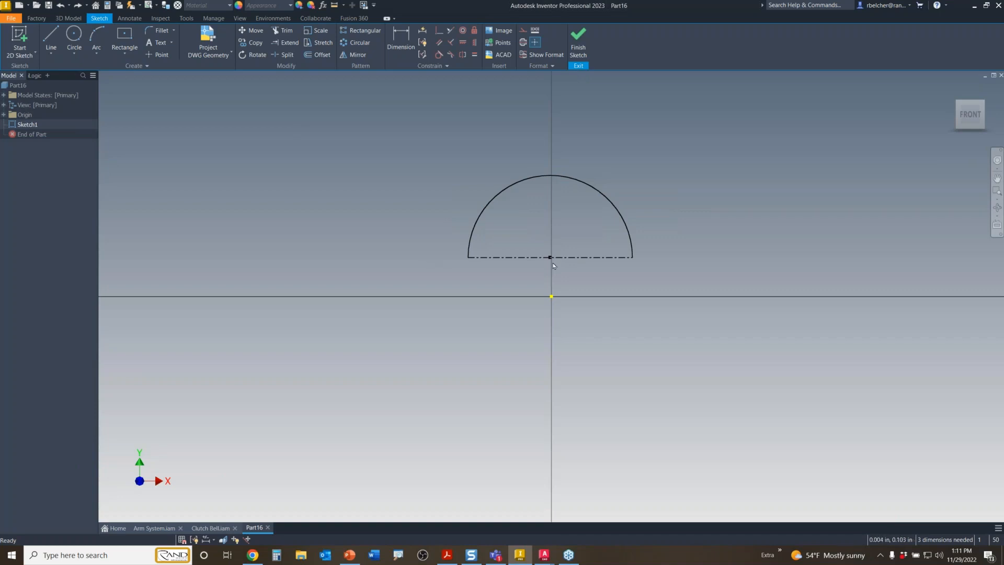
- Move the semicircle's centre onto the origin and revolve it 360° into a sphere
left_click_drag(550, 257, 552, 296)
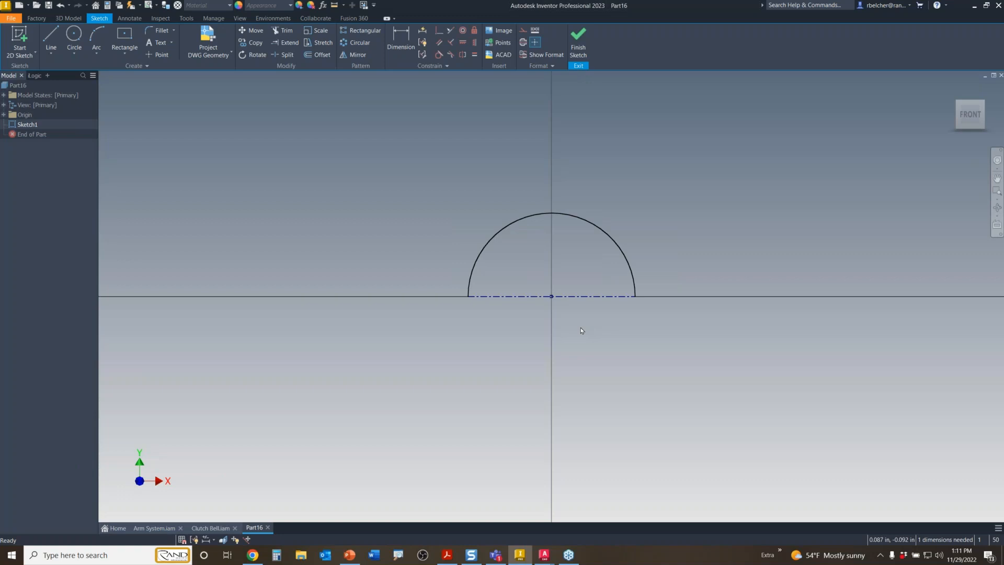
key("r")
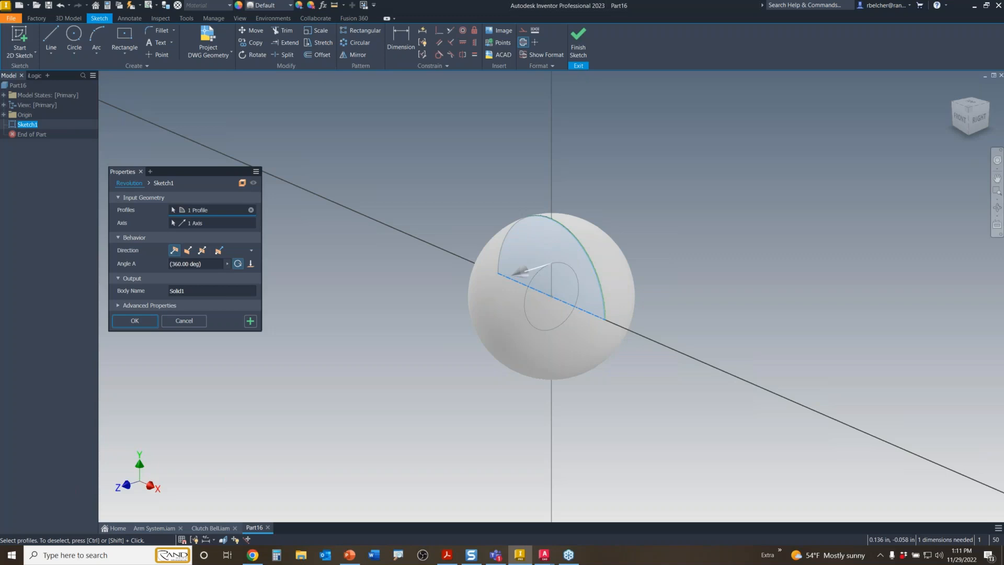
key("Return")
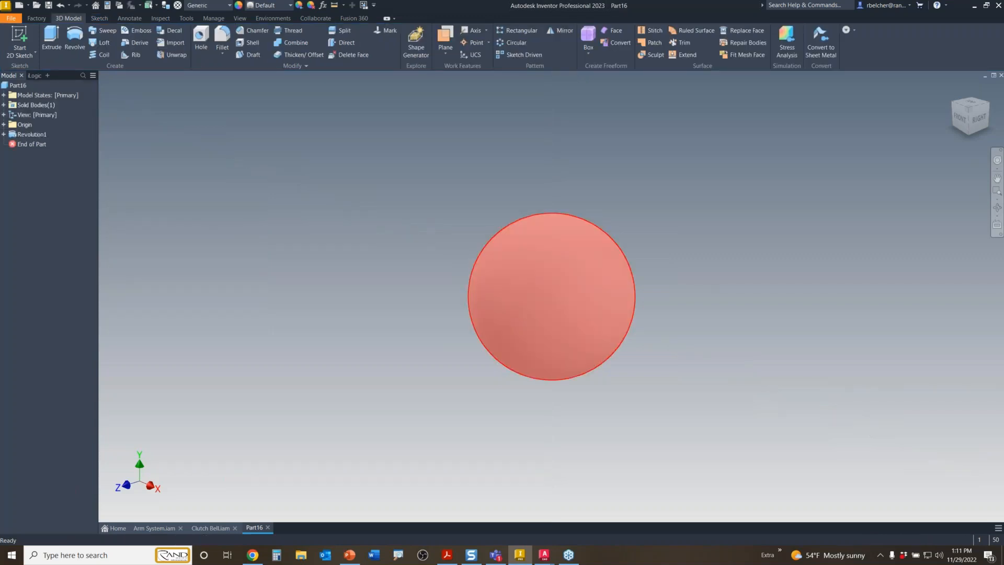
- Sketch a small line-and-arc semicircle on the XY Plane above the sphere
mouse_move(580, 340)
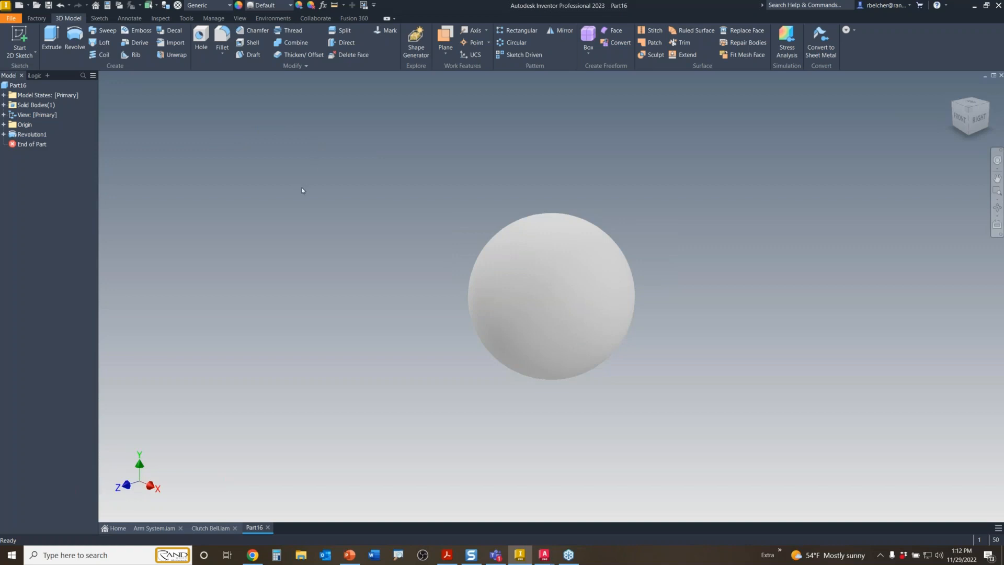
key("s")
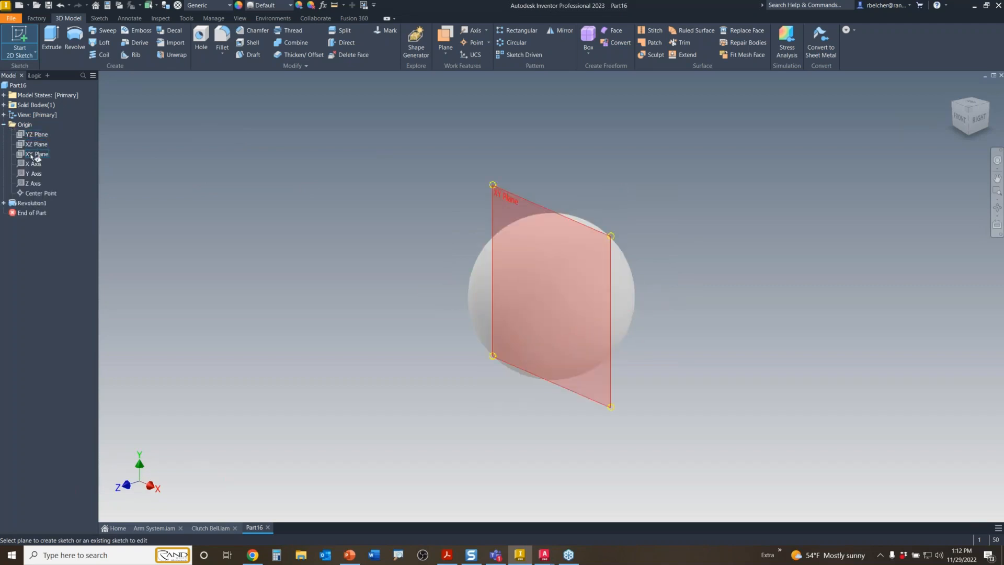
left_click(36, 154)
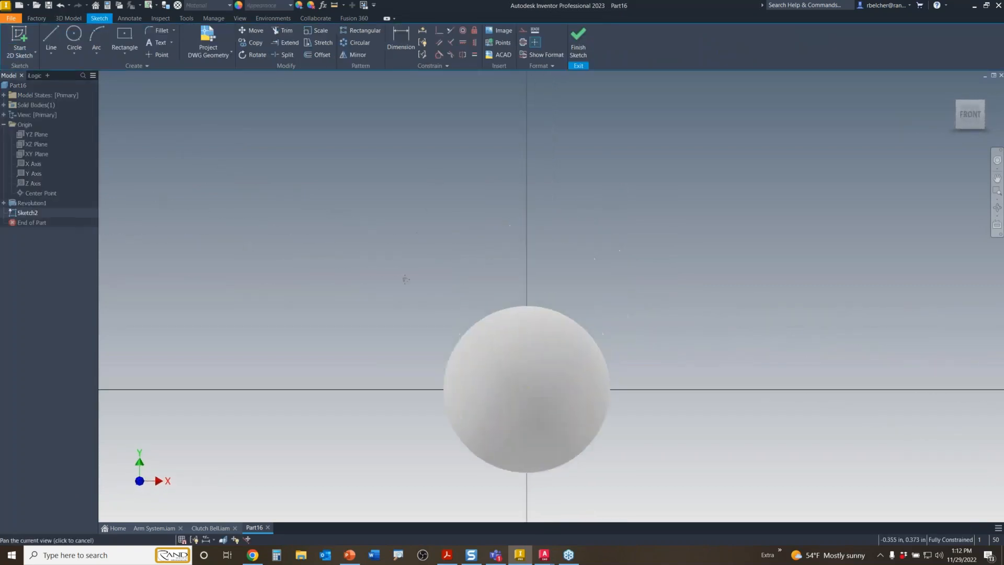
middle_click_drag(404, 279, 399, 292)
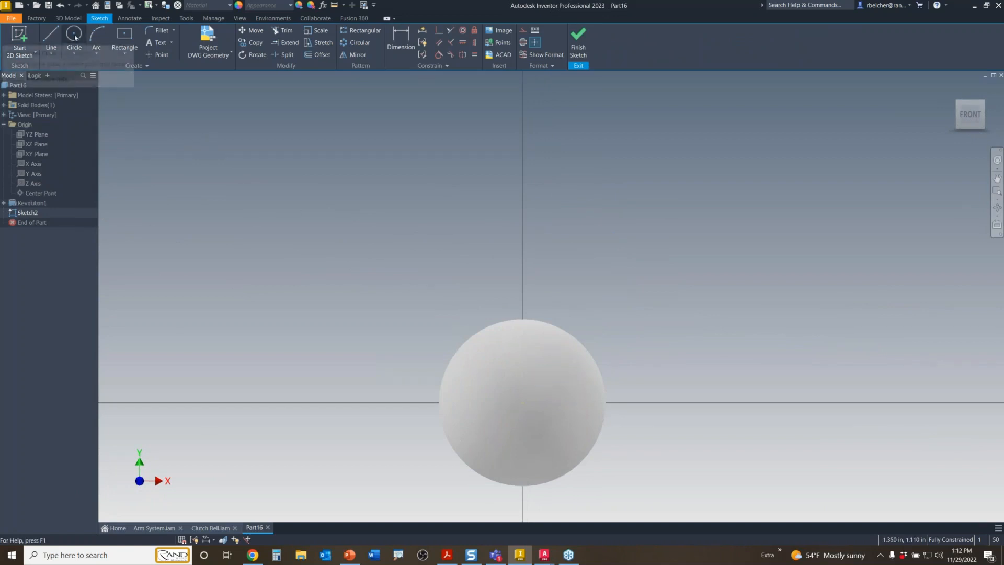
key("l")
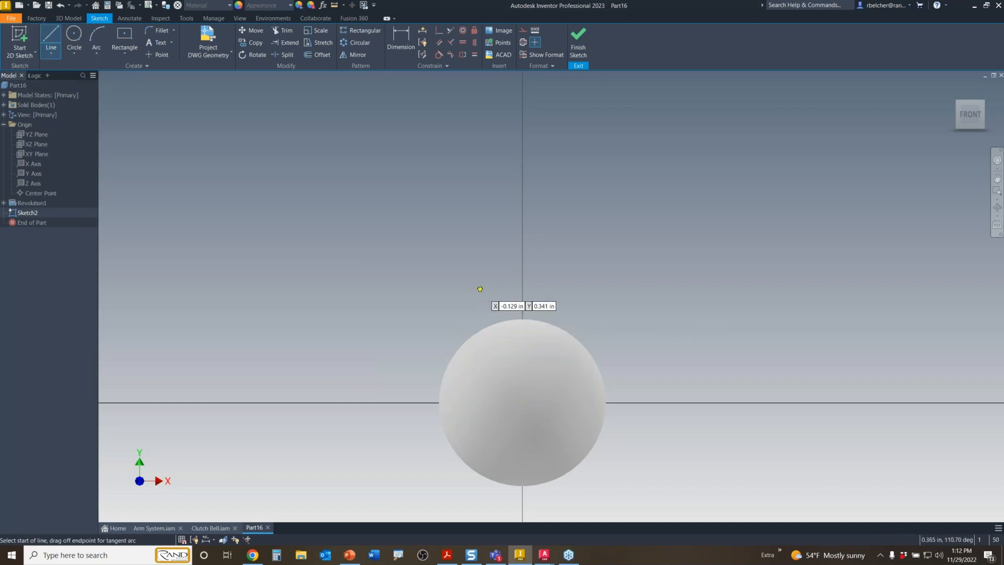
left_click(480, 289)
left_click(583, 289)
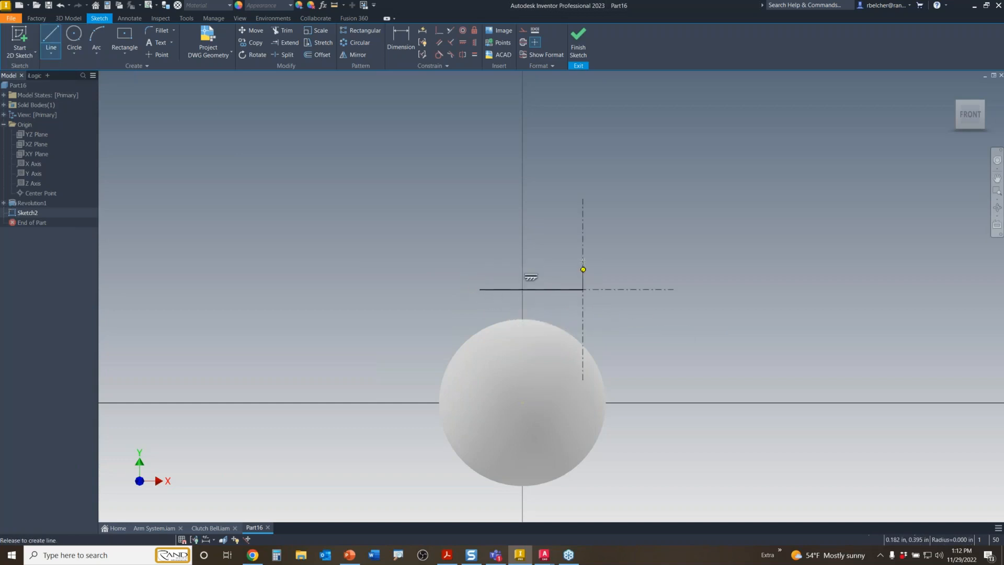
left_click_drag(583, 289, 480, 289)
key("Escape")
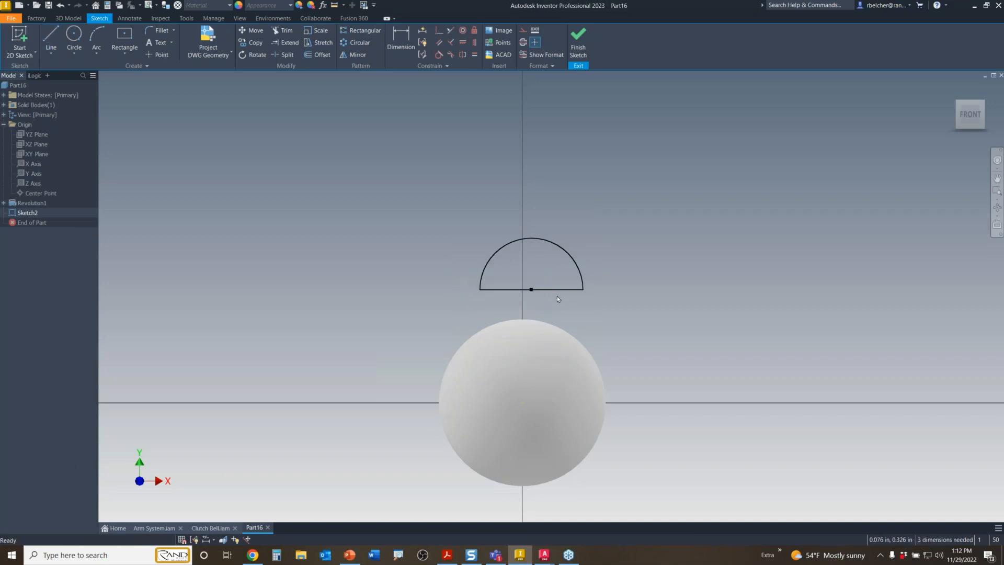
- Make its base a centerline, move it down onto the sphere, and revolve it into Revolution2
left_click(565, 289)
left_click(550, 312)
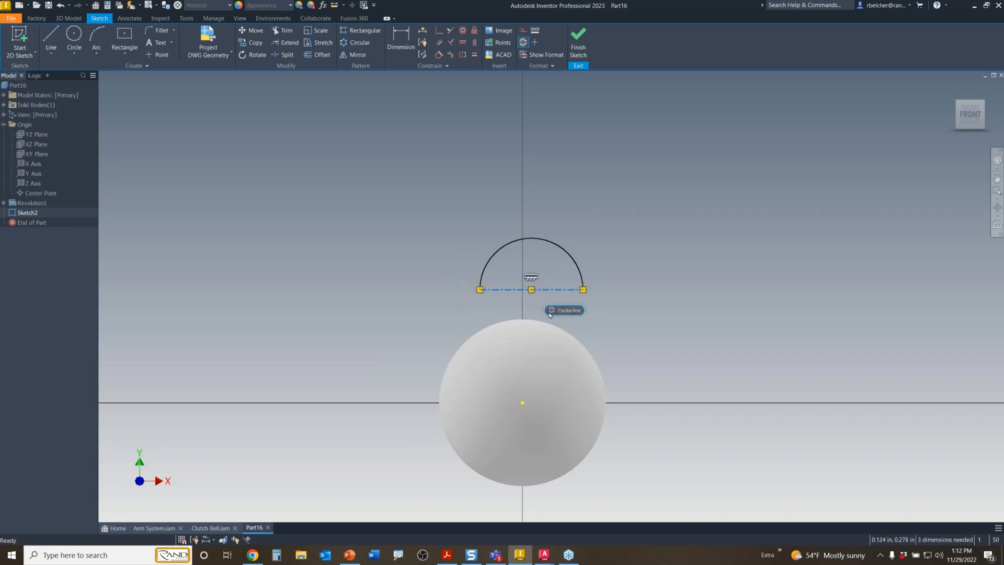
left_click(506, 303)
left_click_drag(532, 289, 523, 301)
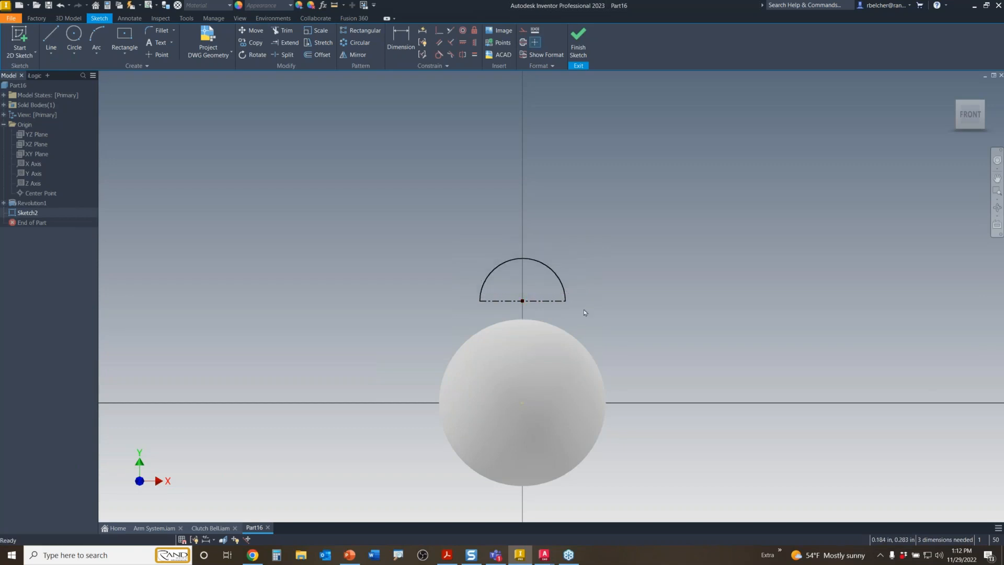
key("r")
key("Return")
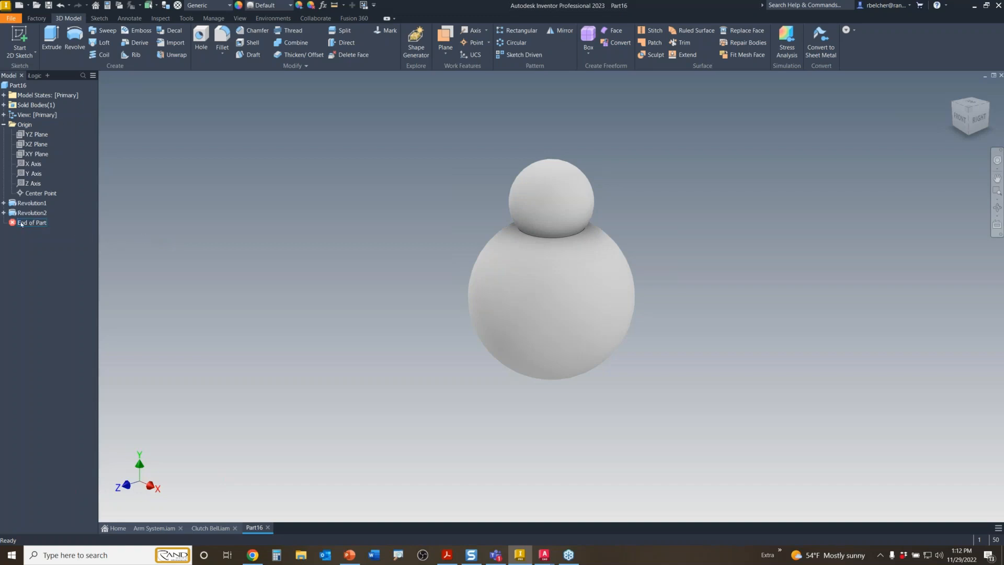
- Widen Sketch2's semicircle to enlarge the top sphere, then view the model from Front
left_click(4, 212)
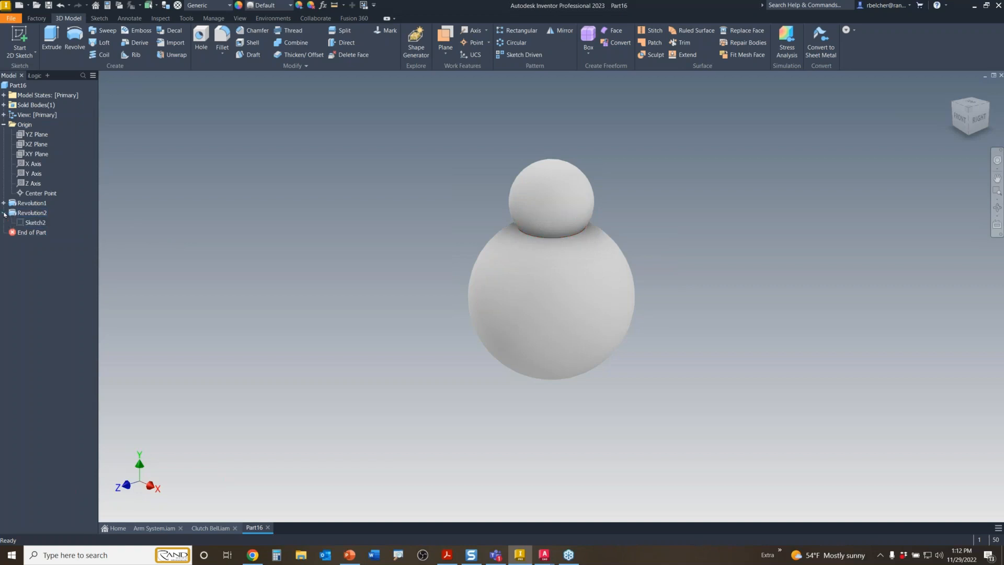
double_click(34, 224)
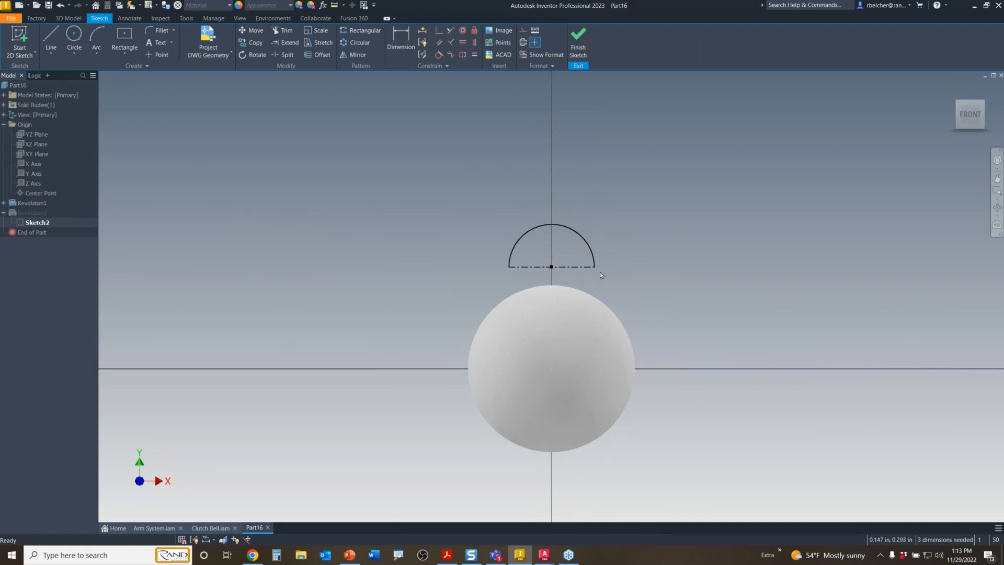
mouse_move(596, 268)
left_mouse_down()
mouse_move(607, 267)
mouse_move(551, 274)
left_mouse_up()
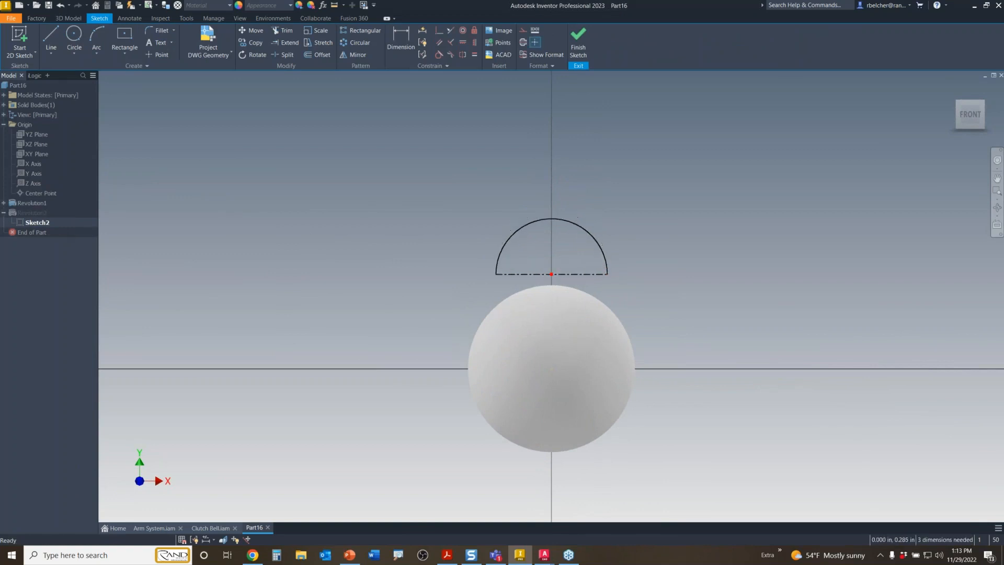
left_click(579, 47)
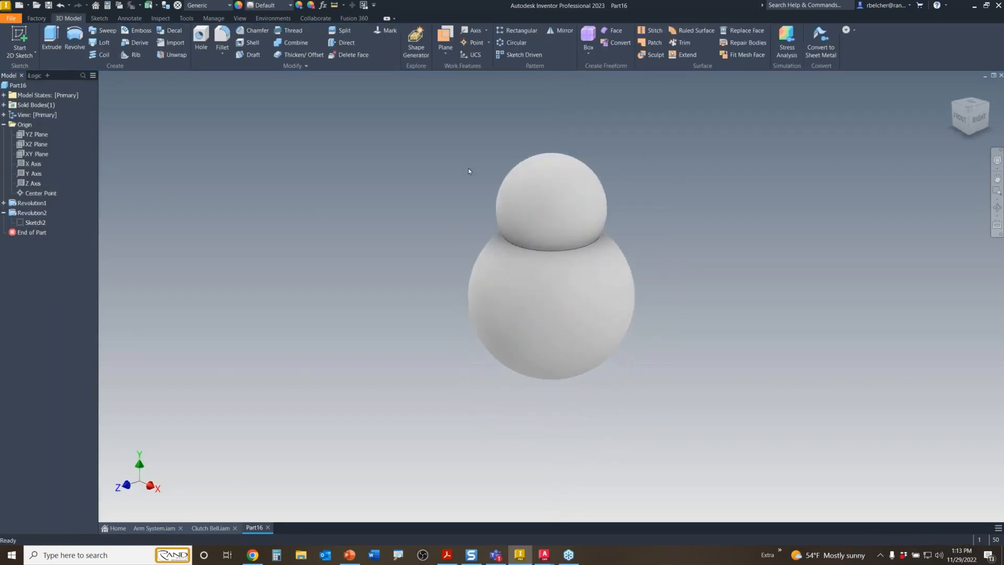
left_click(958, 117)
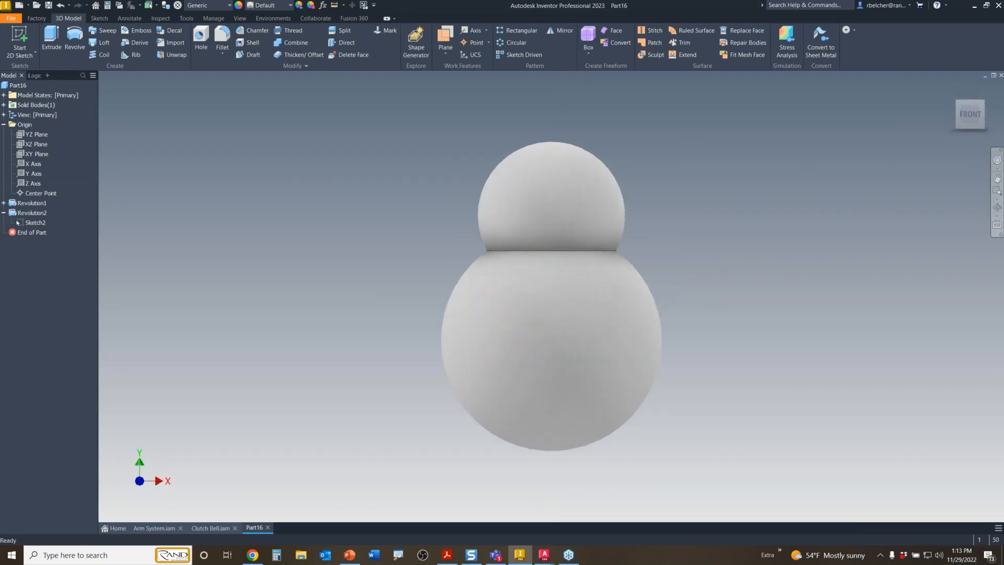
- Copy Revolution2 and paste it onto the XY Plane as Revolution3
right_click(29, 214)
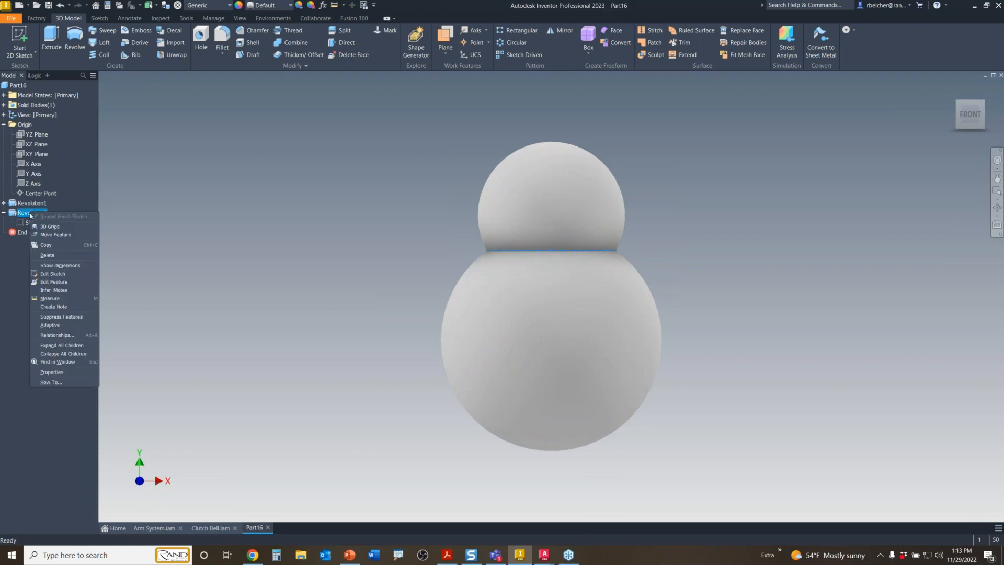
left_click(53, 246)
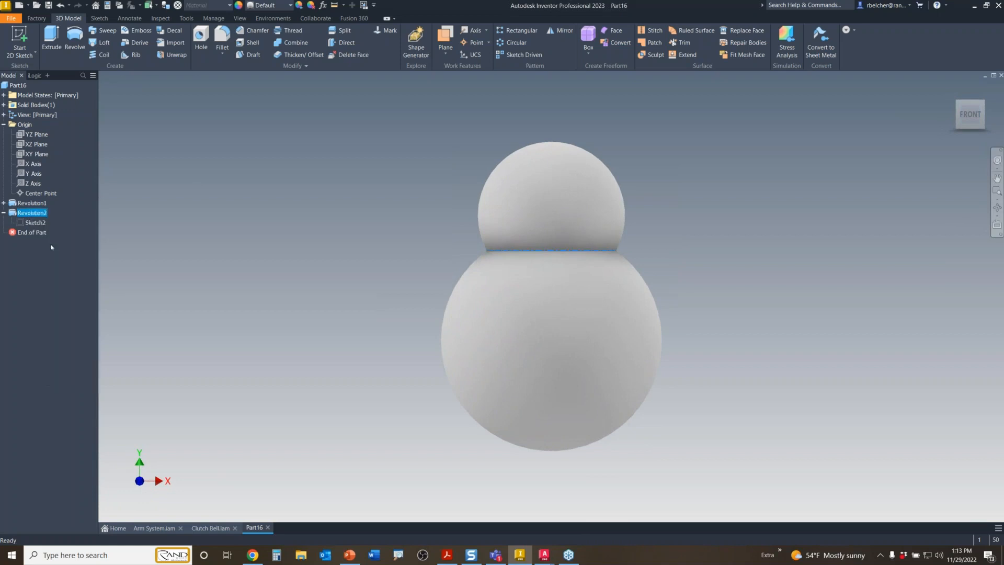
right_click(277, 236)
left_click(270, 309)
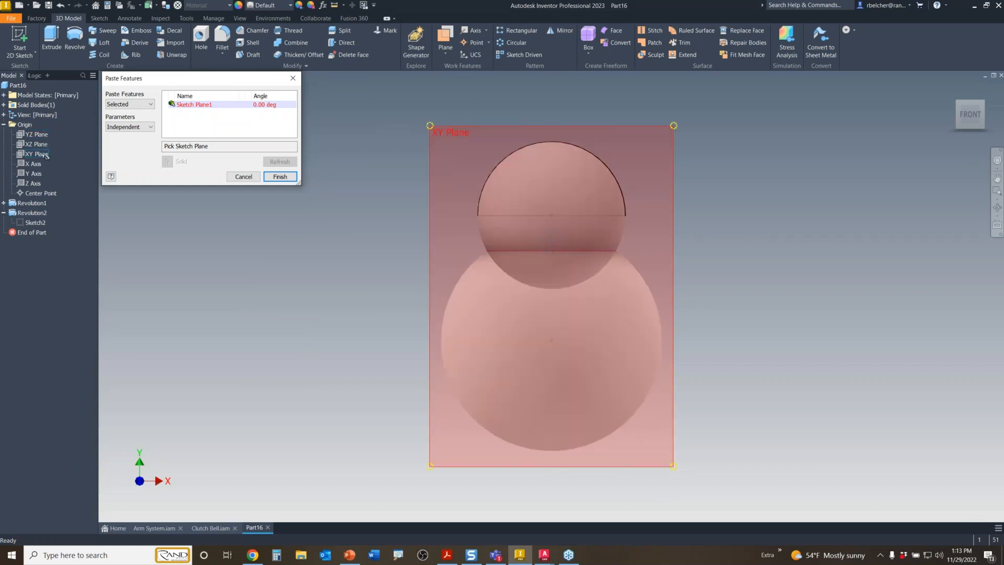
left_click(43, 154)
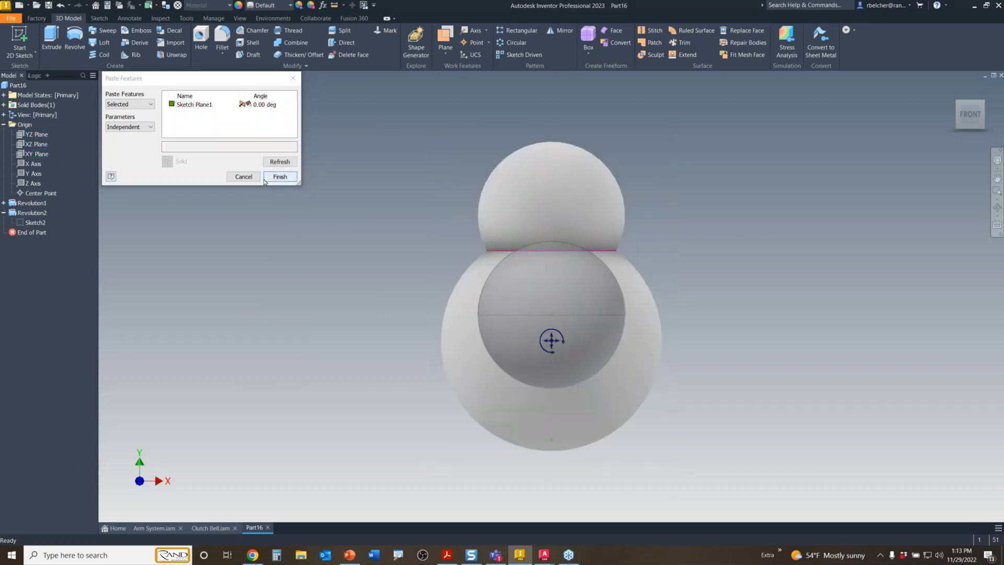
left_click(265, 178)
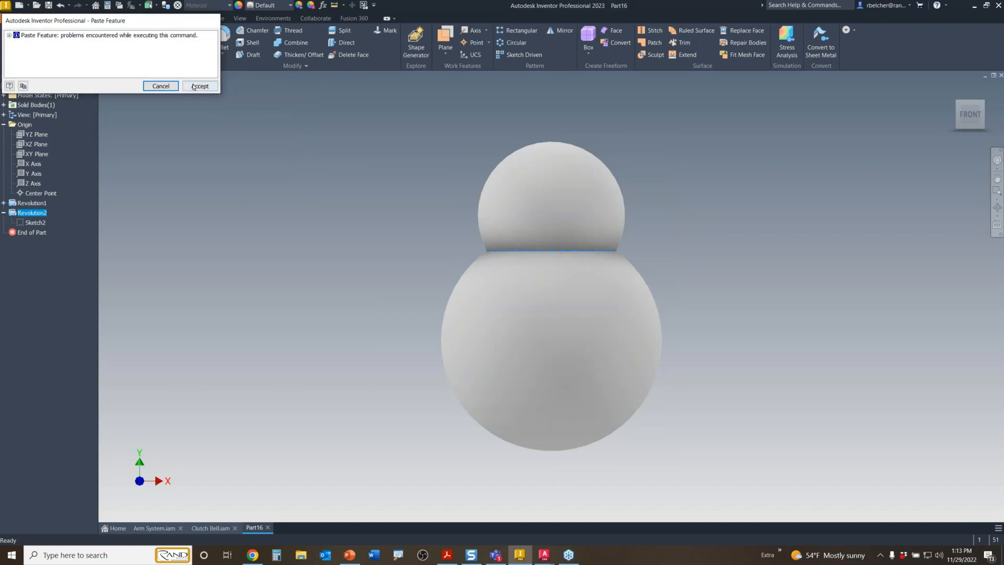
left_click(194, 86)
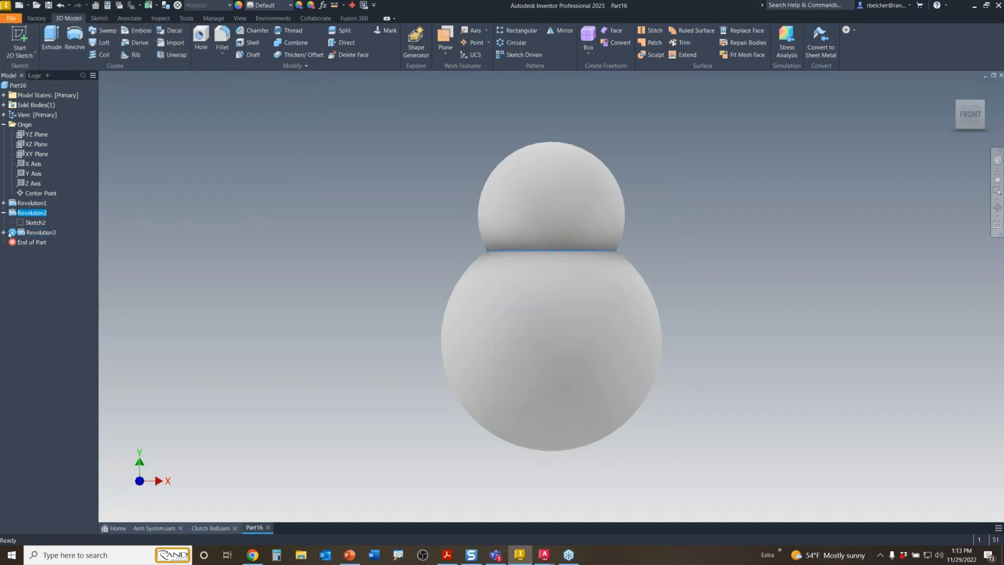
- Edit Sketch3 to move its semicircle above the middle sphere and shrink it
left_click(4, 232)
left_click(35, 242)
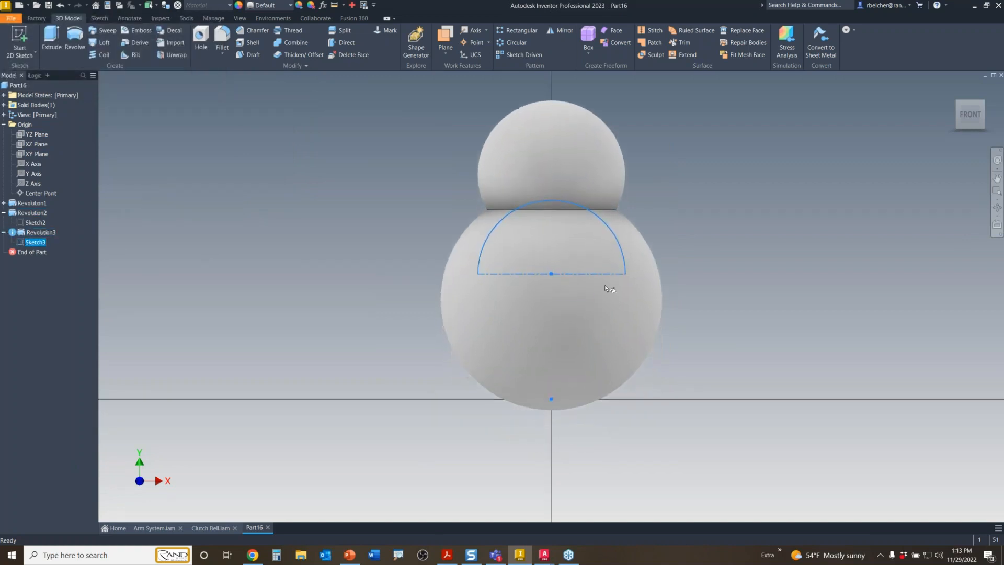
double_click(541, 273)
left_click_drag(552, 270, 551, 107)
middle_click_drag(705, 185, 687, 290)
left_click_drag(607, 212, 533, 191)
left_click(578, 41)
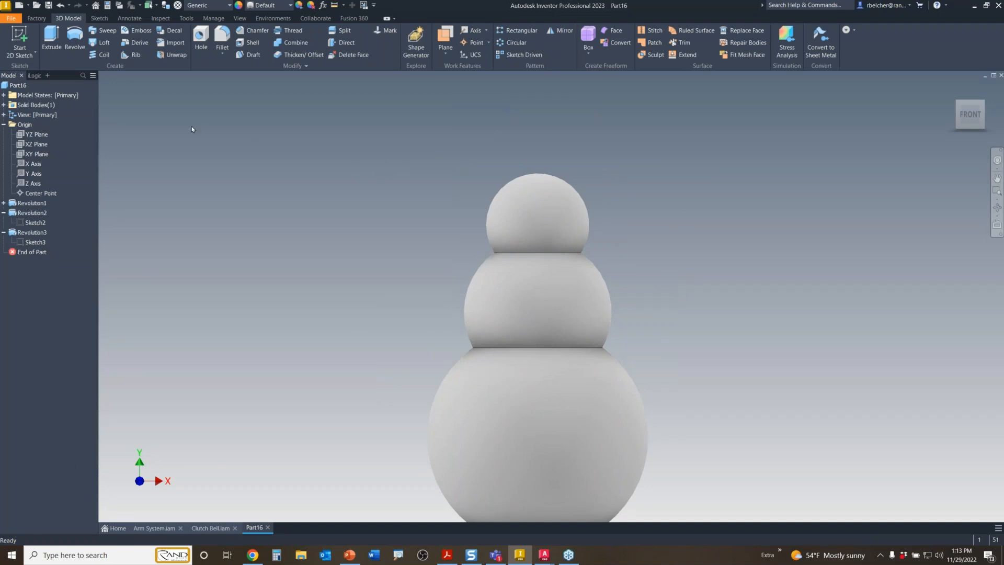
- On a new XY Plane sketch, draw a closed top-hat profile above the head
left_click(19, 41)
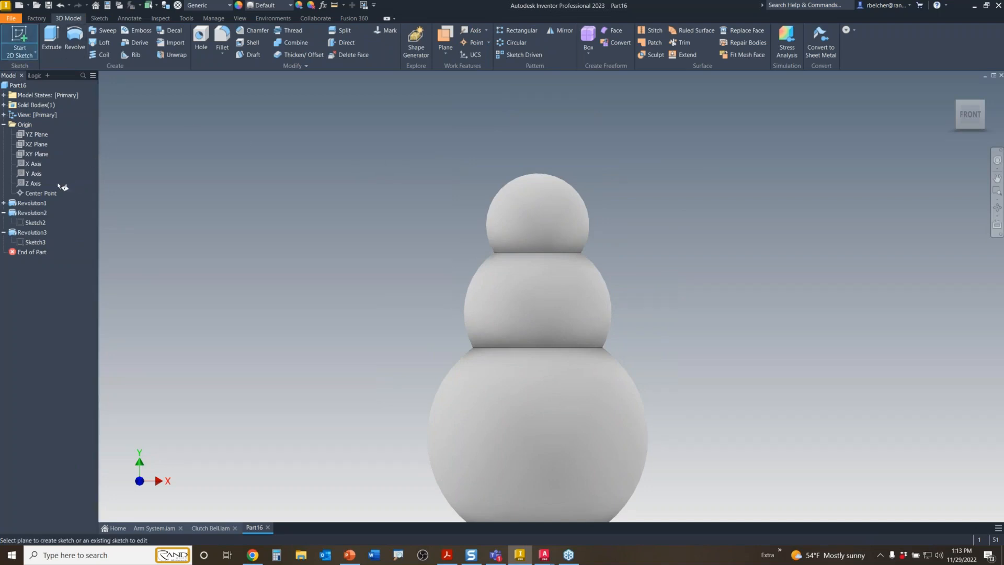
left_click(36, 153)
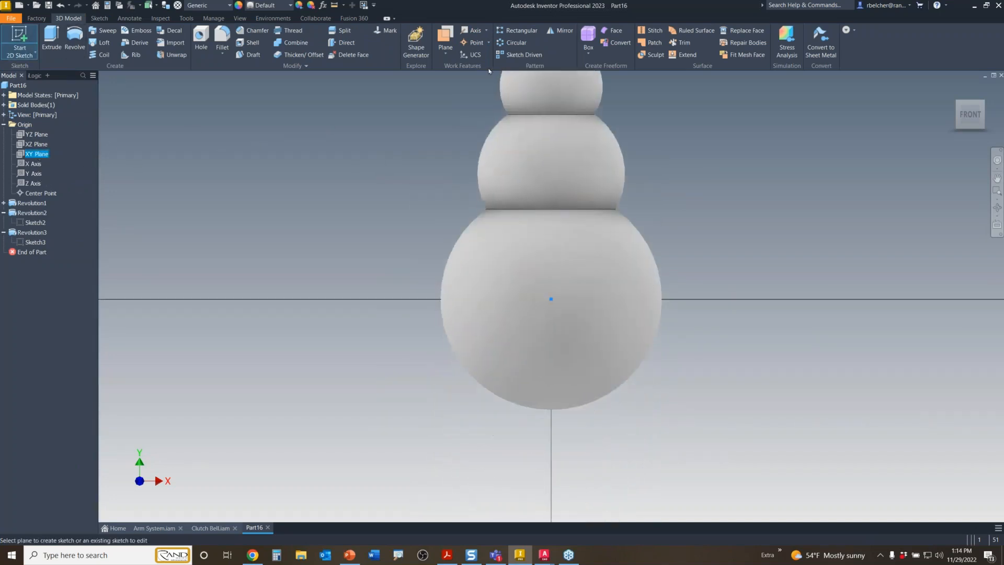
scroll(449, 199, "up", 3)
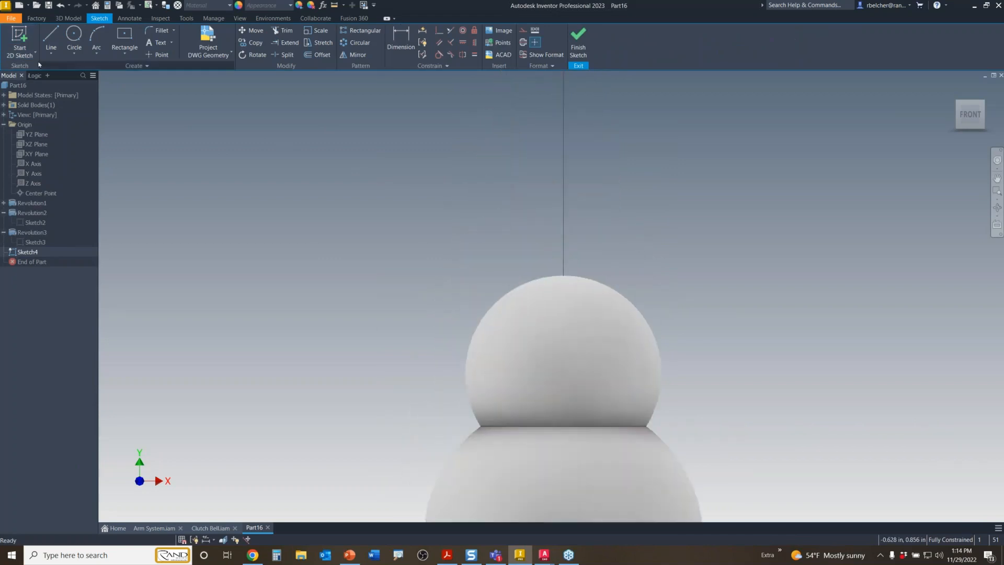
left_click(51, 42)
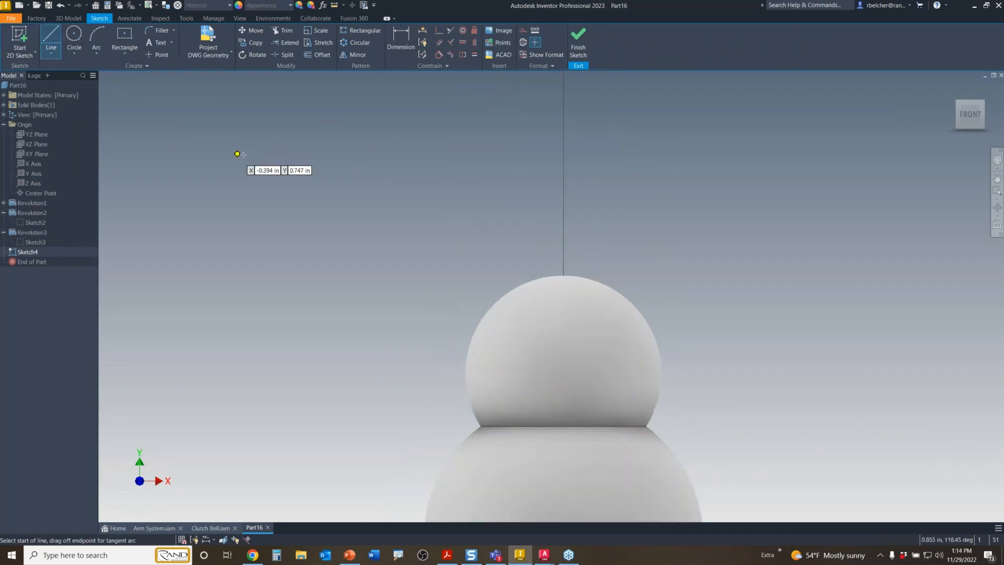
left_click(563, 288)
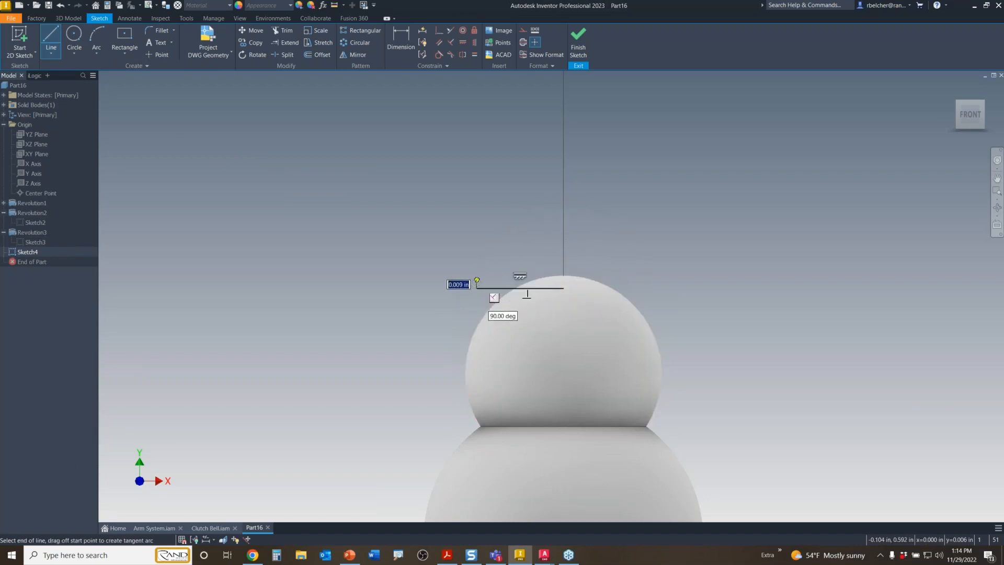
left_click(476, 288)
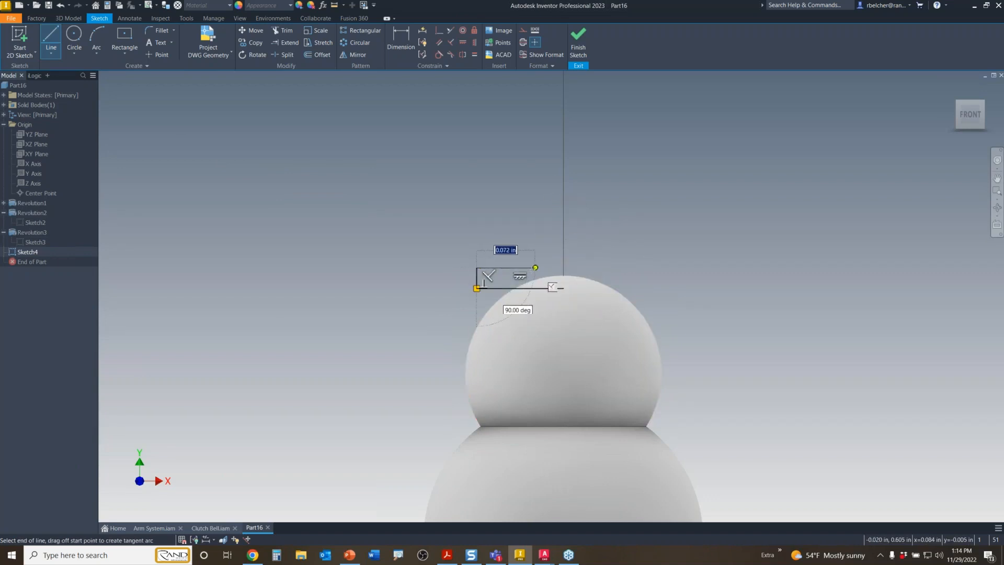
left_click(524, 268)
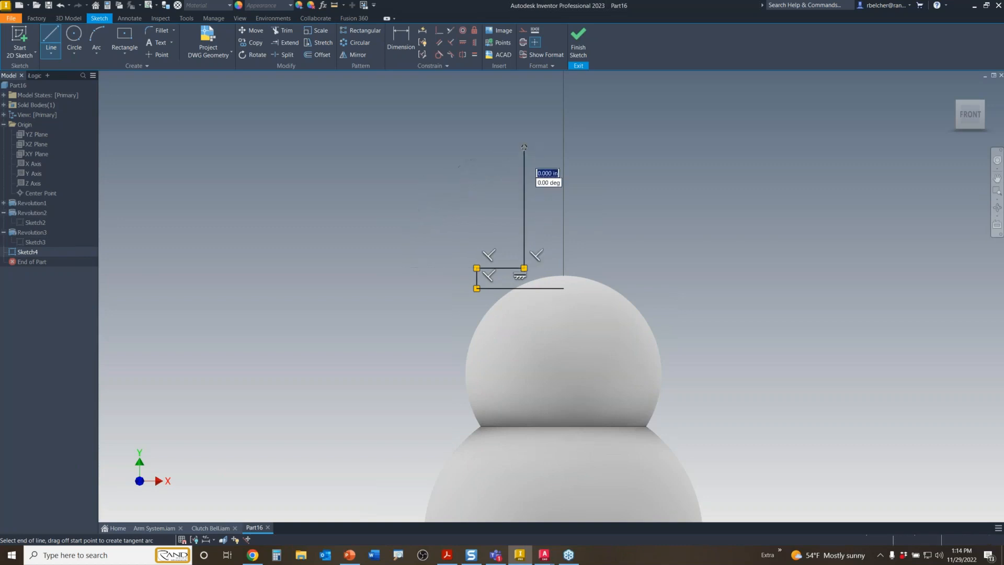
left_click(524, 147)
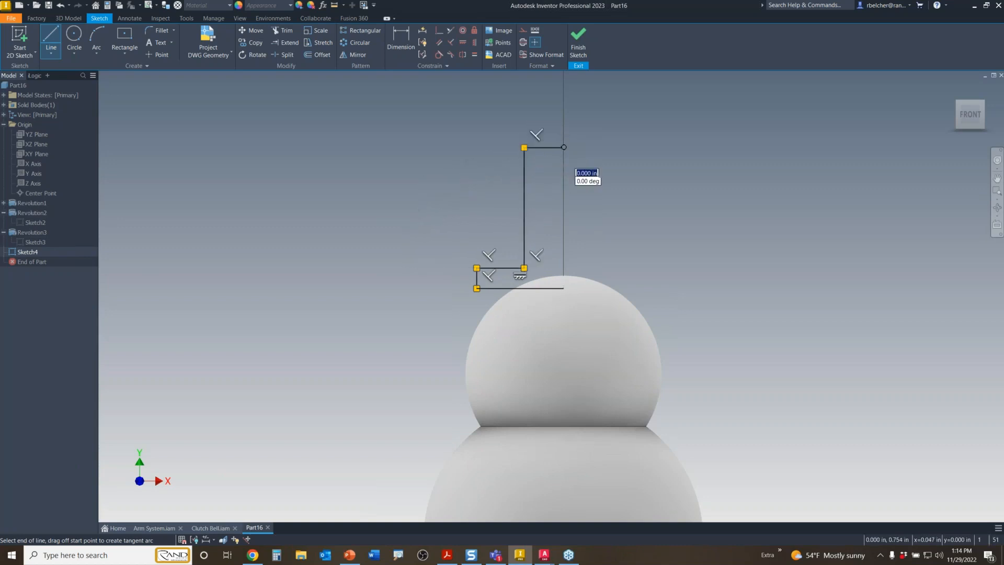
right_click(601, 156)
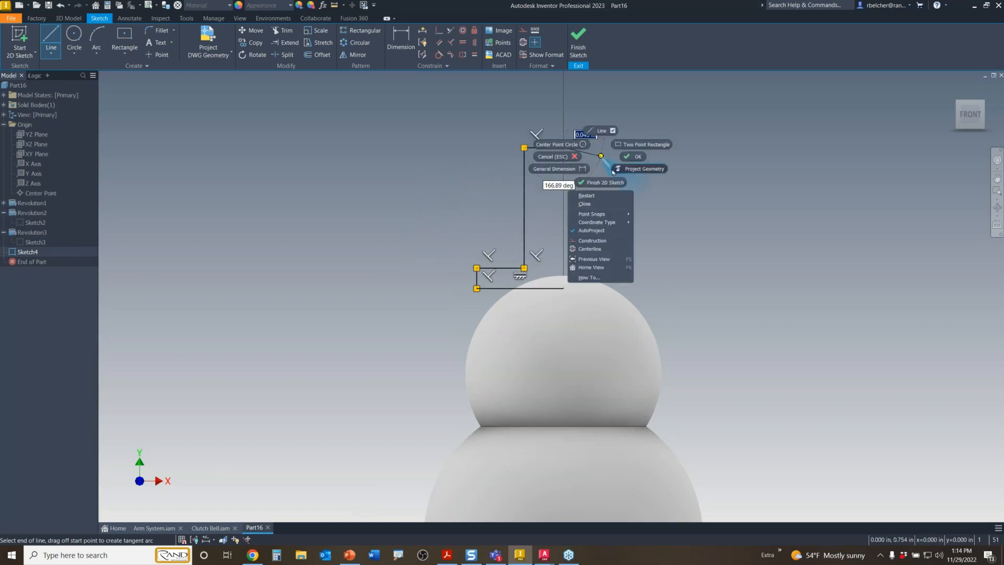
left_click(585, 204)
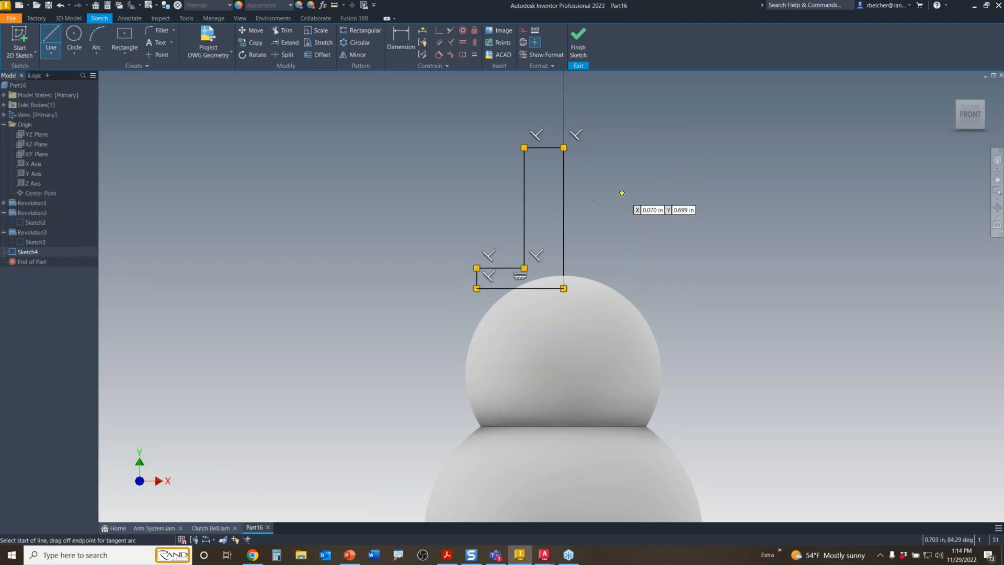
- Make the hat's vertical edge a centerline and revolve the profile into a solid hat
left_click(564, 186)
right_click_drag(612, 158, 618, 218)
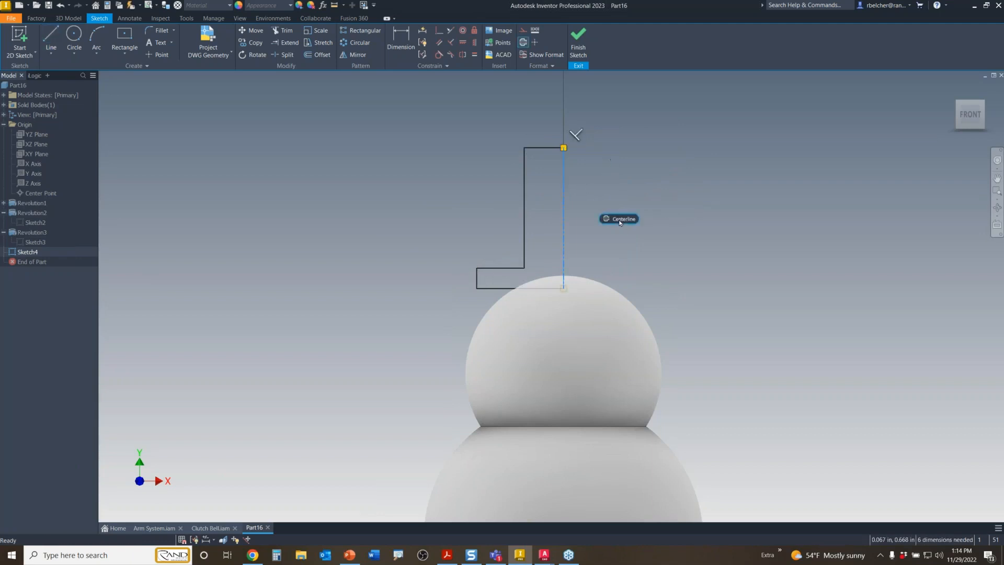
left_click(632, 197)
key("r")
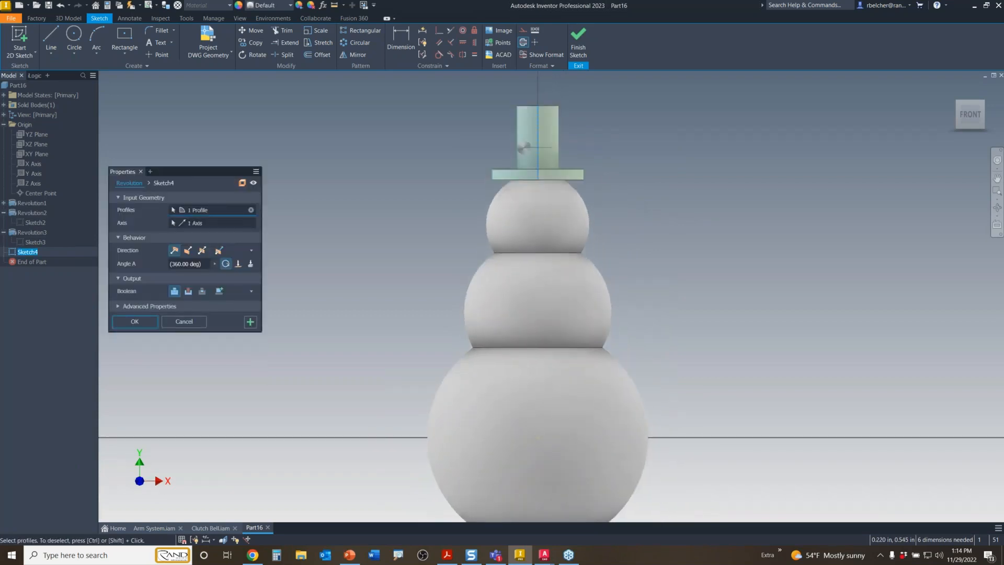
key("Return")
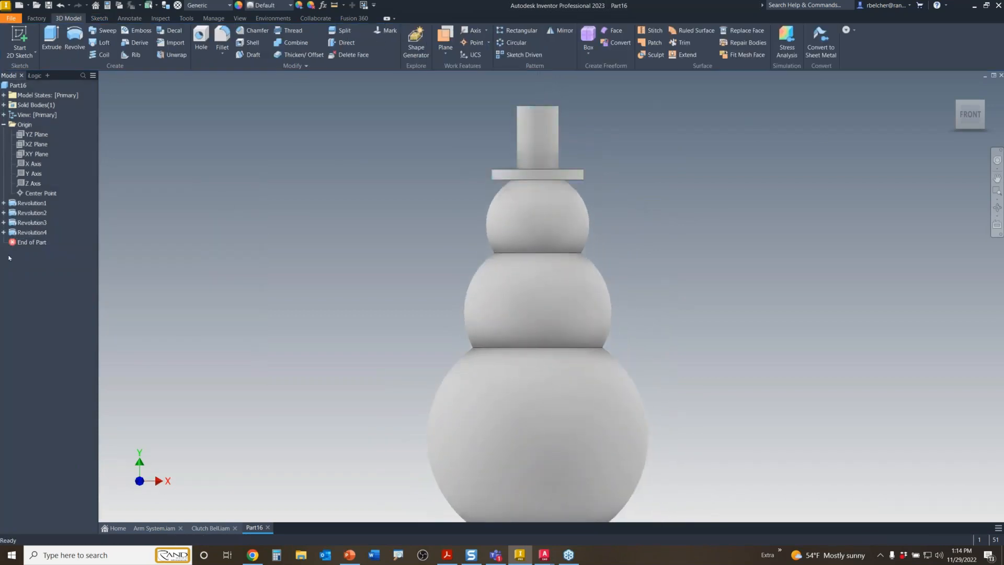
- Give the hat body Revolution4 the Smooth - Black appearance
left_click(46, 234)
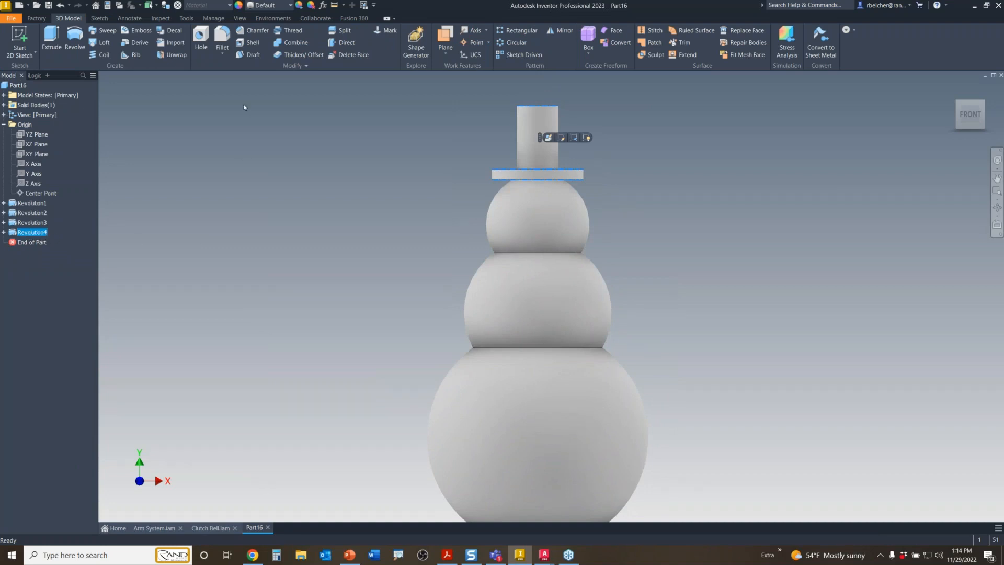
left_click(267, 8)
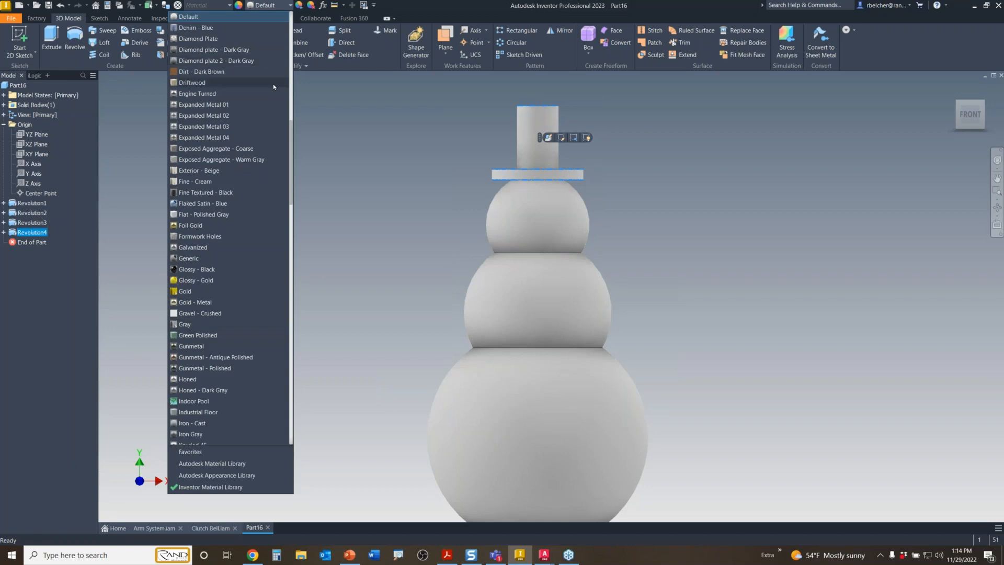
scroll(273, 87, "down", 20)
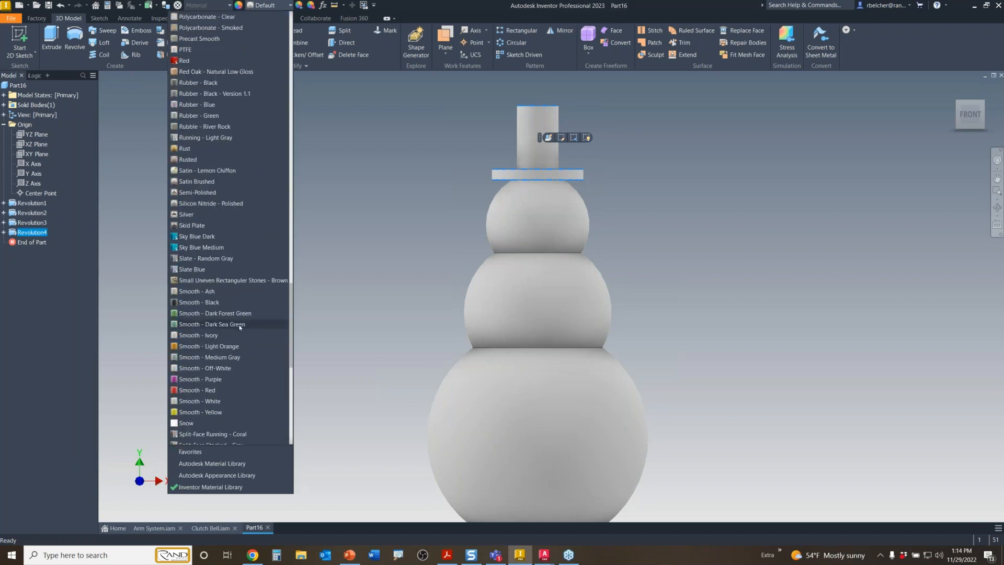
left_click(209, 303)
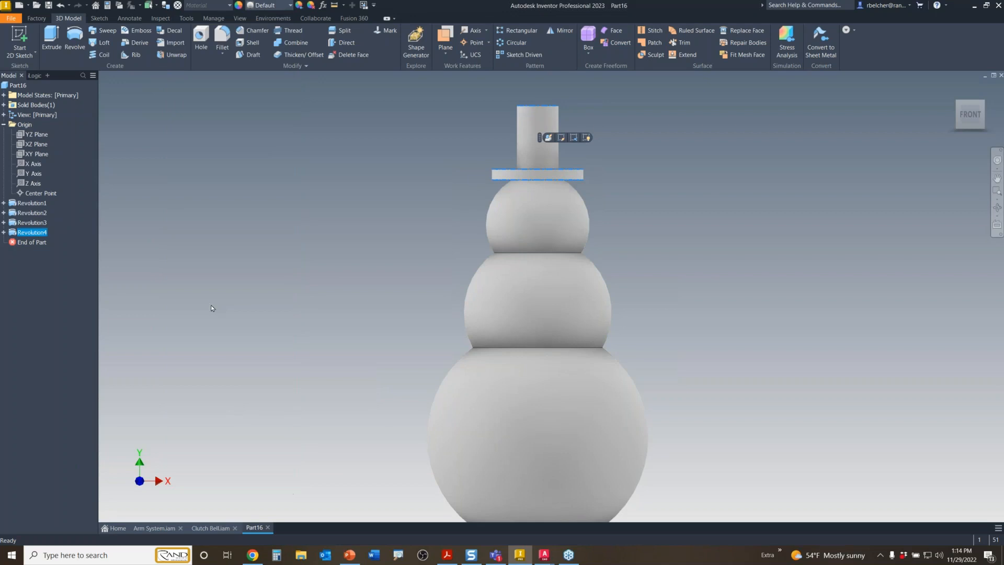
- Return to the home view and close Part16 without saving
left_click(358, 189)
left_click(953, 89)
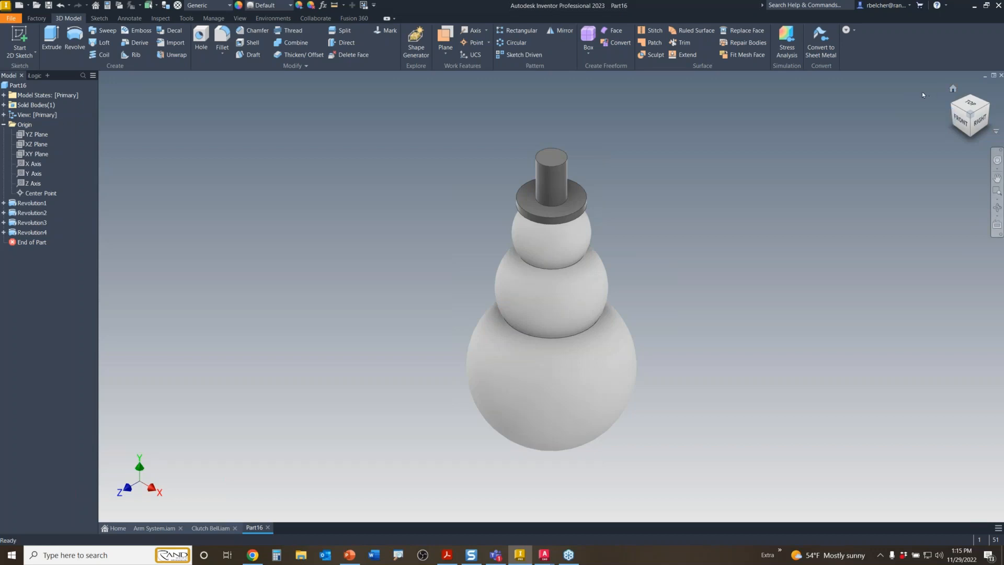
left_click(1000, 75)
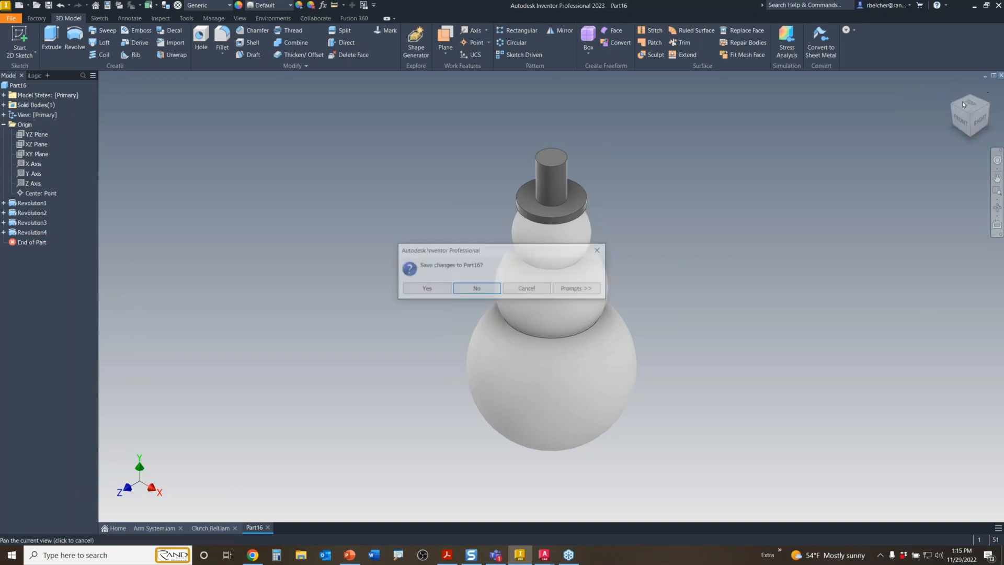
key("Return")
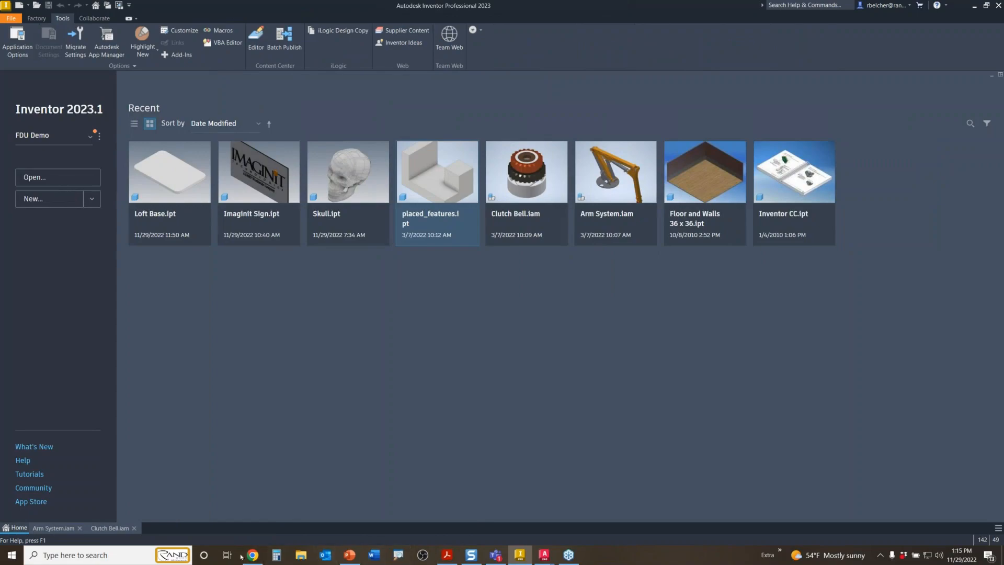
- Scroll the Mindomo map to Context Selections Command Shortcuts and open placed_features.ipt in Inventor
mouse_move(249, 556)
left_click(259, 525)
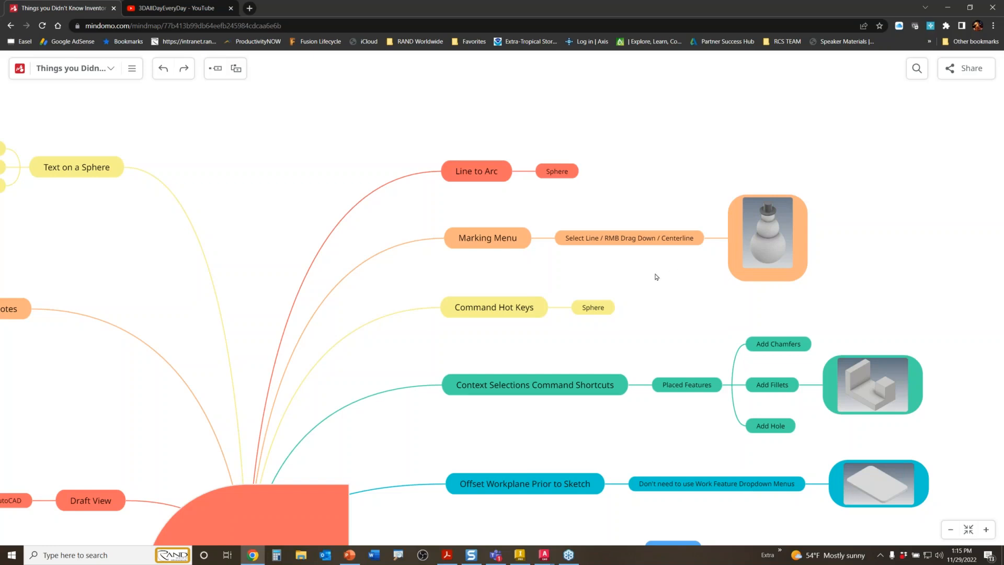
scroll(656, 278, "down", 1)
scroll(656, 278, "down", 1)
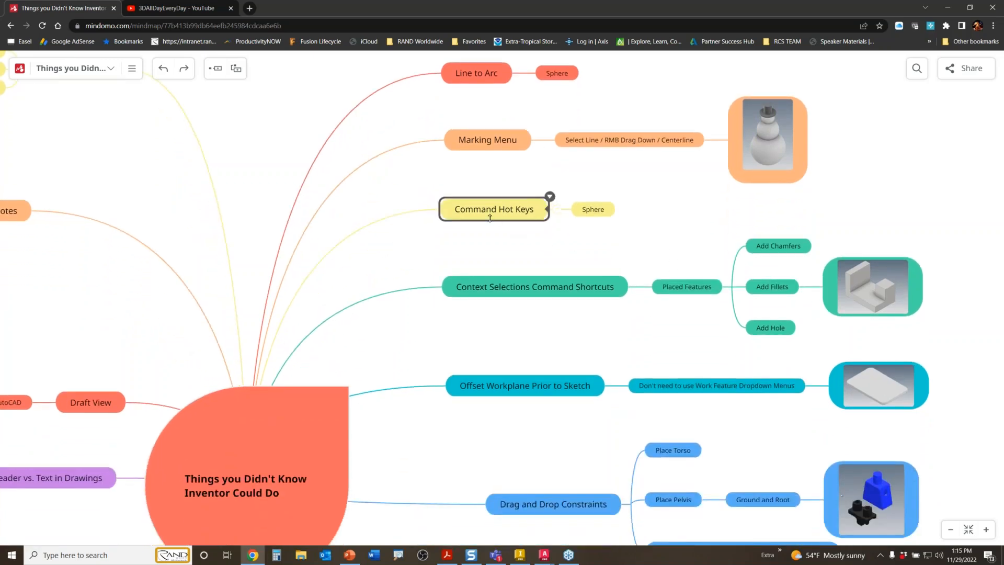
scroll(497, 244, "down", 1)
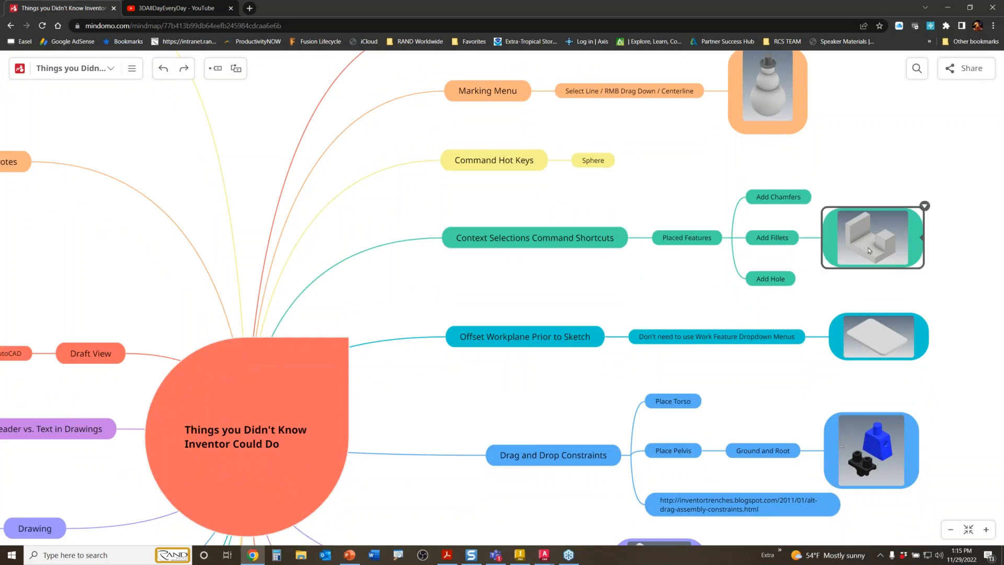
left_click(520, 555)
left_click(411, 236)
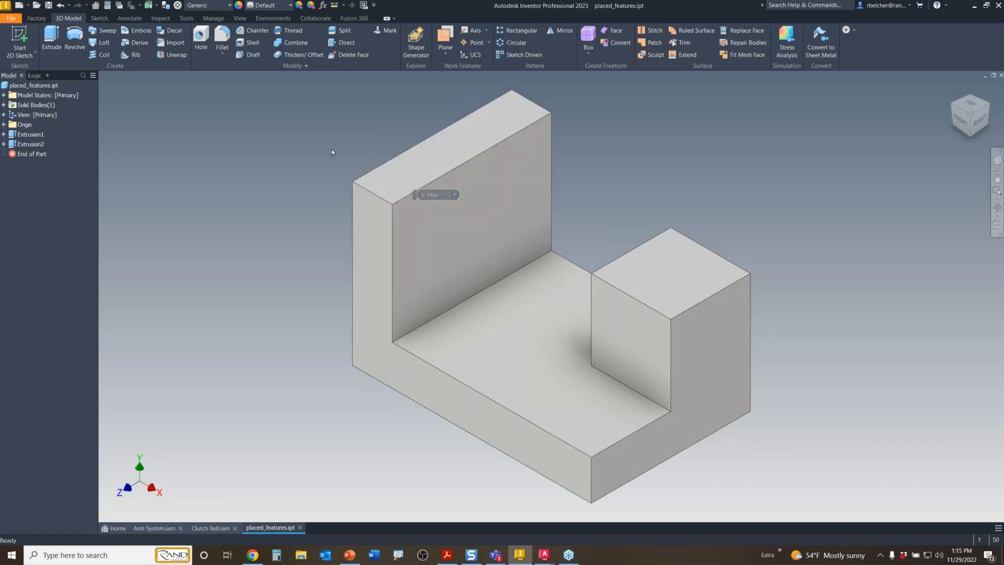
- Chamfer the upright wall's top front edge with a 0.500 in distance
middle_click_drag(331, 152, 312, 159)
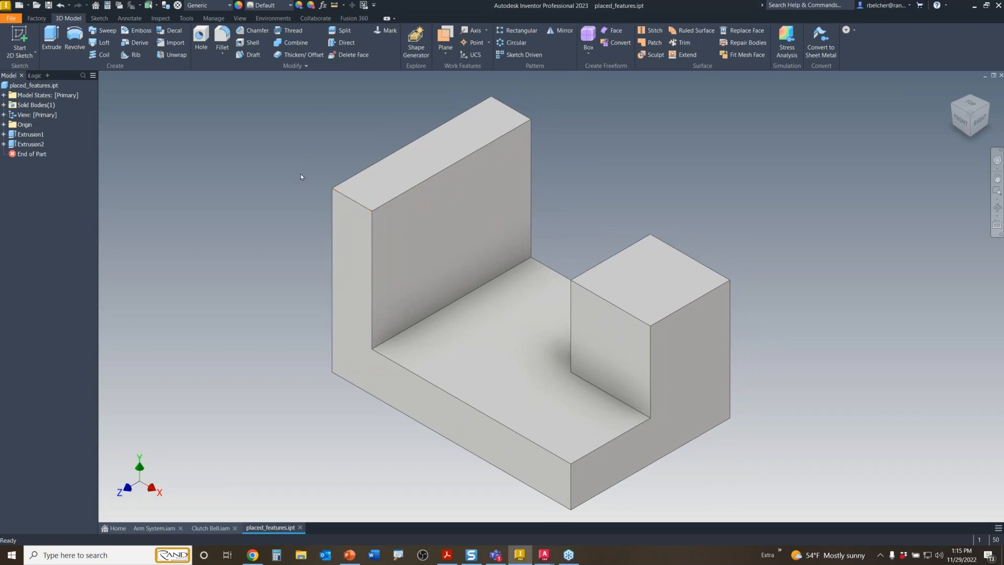
middle_click_drag(300, 173, 346, 169)
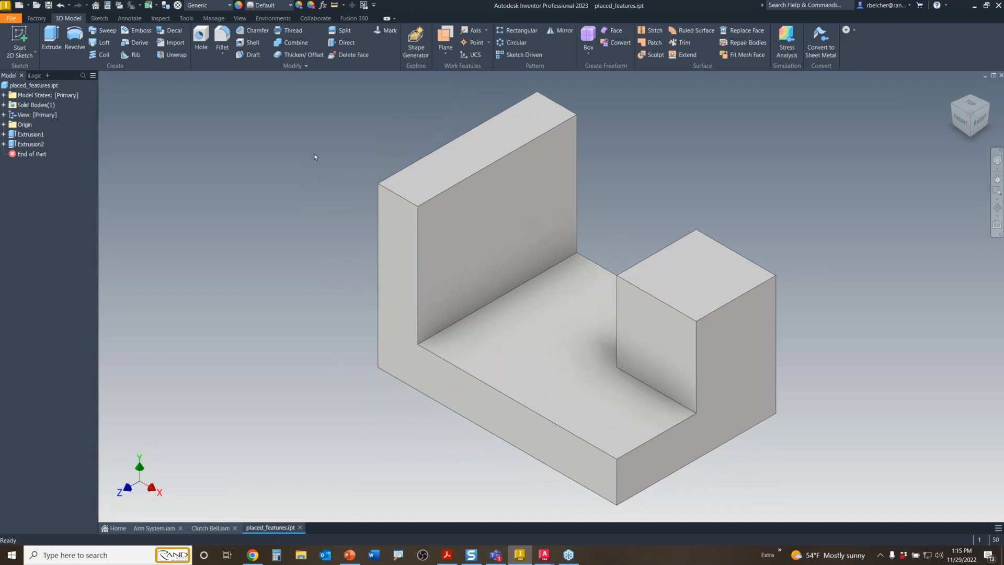
left_click(250, 31)
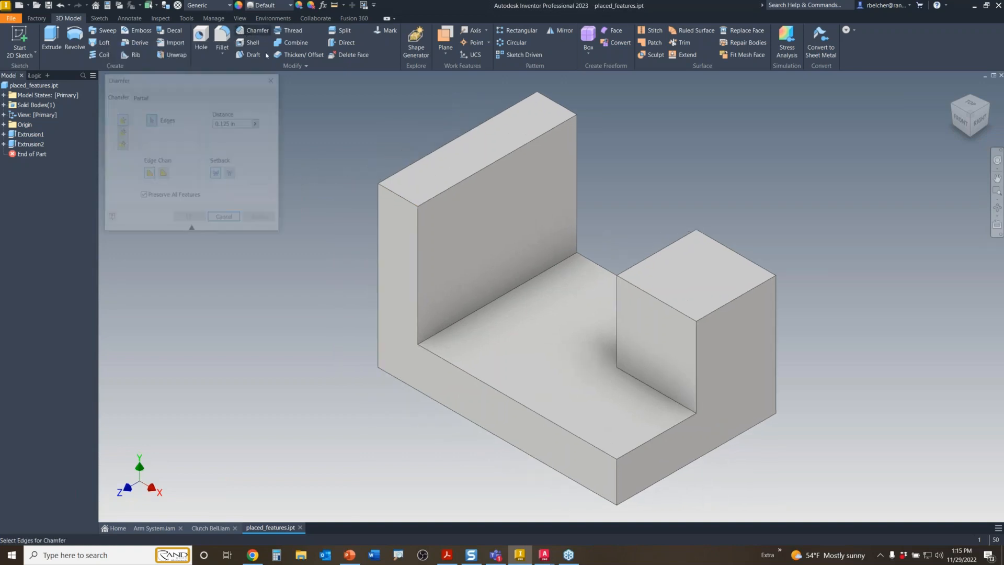
left_click(393, 194)
left_click_drag(377, 184, 384, 195)
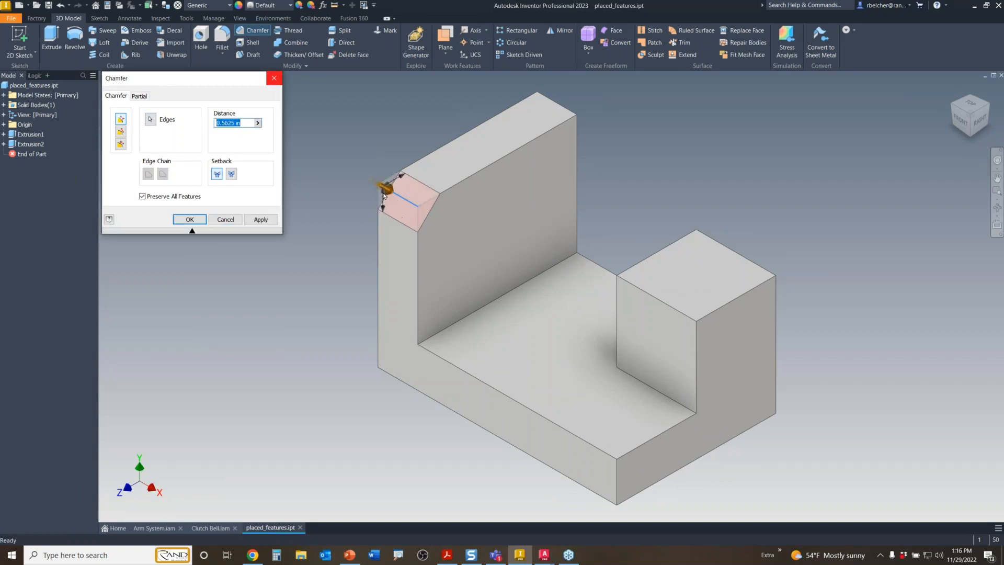
left_click(228, 219)
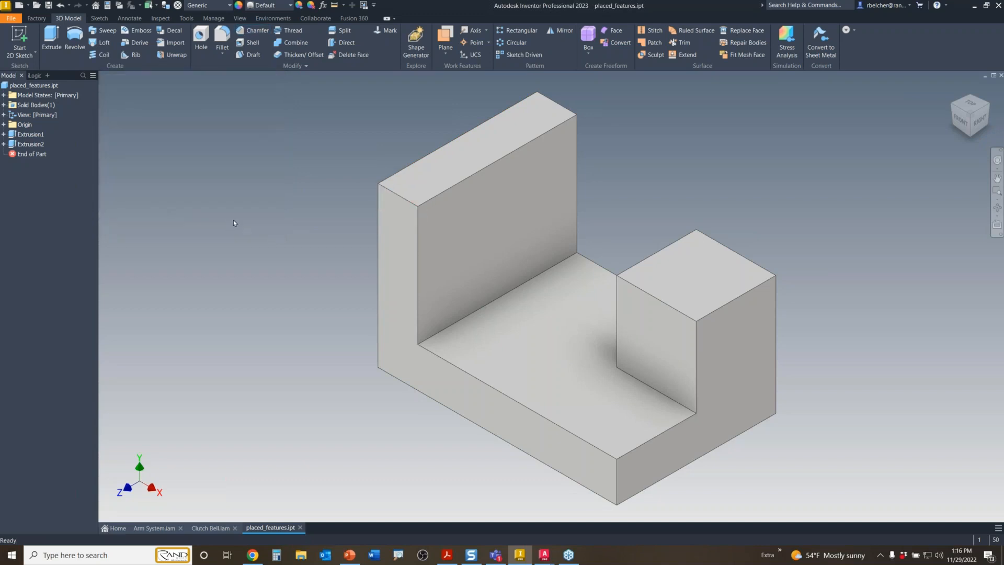
left_click(389, 189)
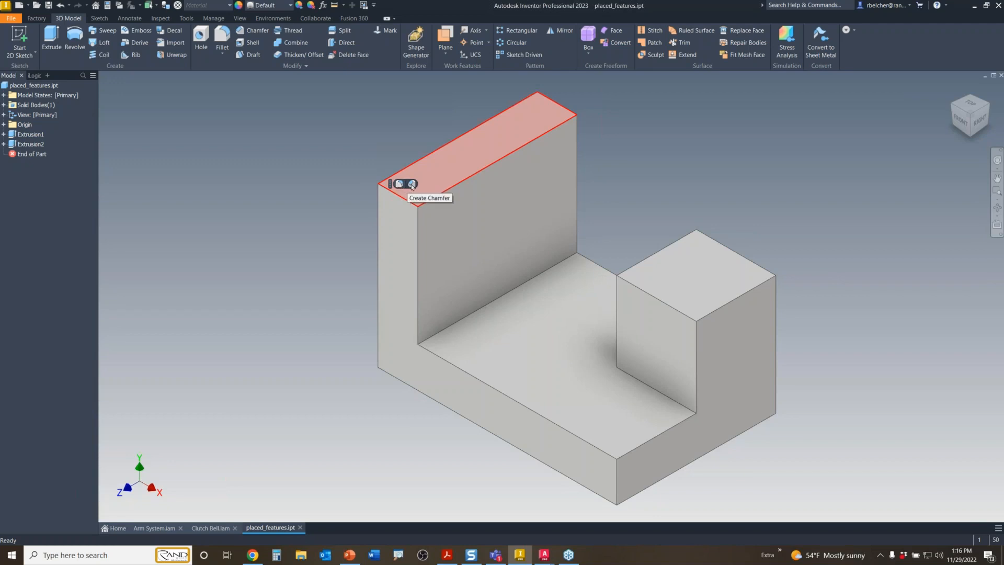
left_click(412, 184)
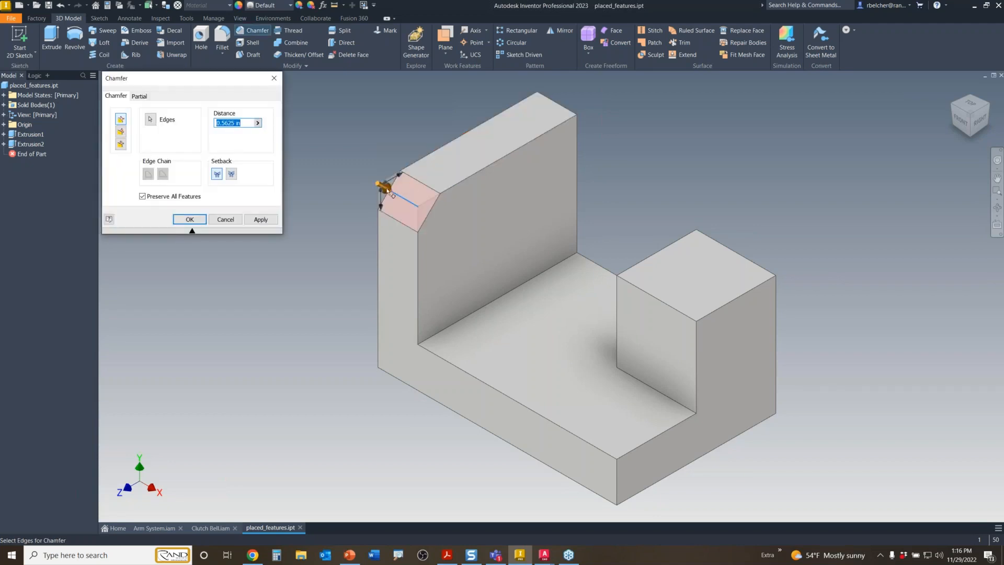
left_click_drag(385, 190, 381, 189)
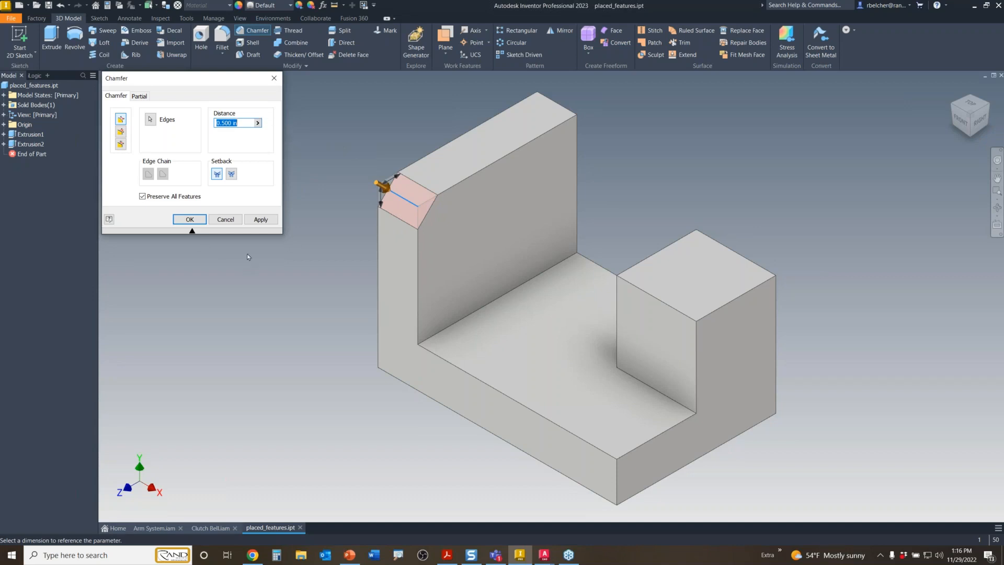
left_click(190, 219)
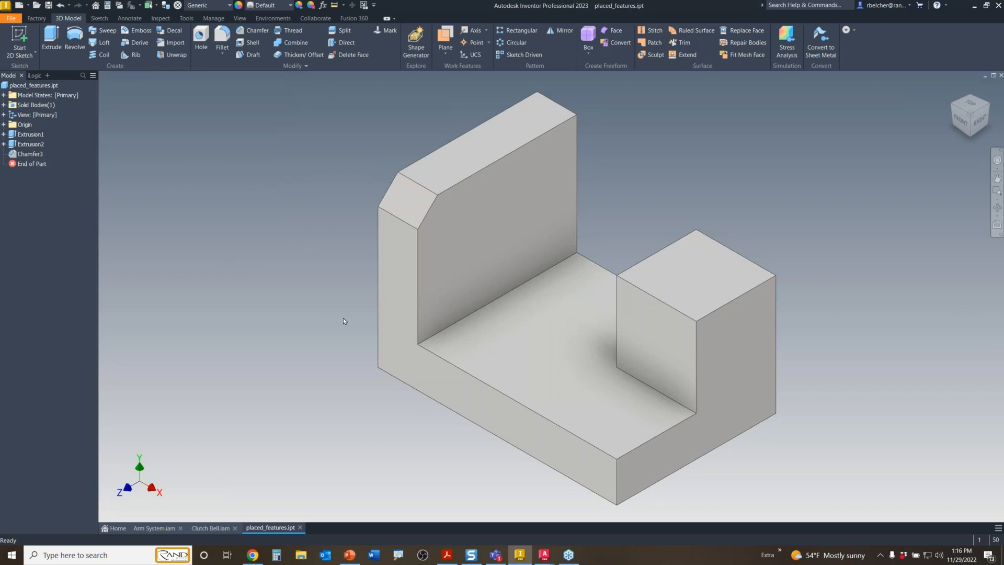
- Chamfer the floor's inner edge, right floor edge and vertical front corner edge at 0.250 in
middle_click_drag(375, 342, 336, 299)
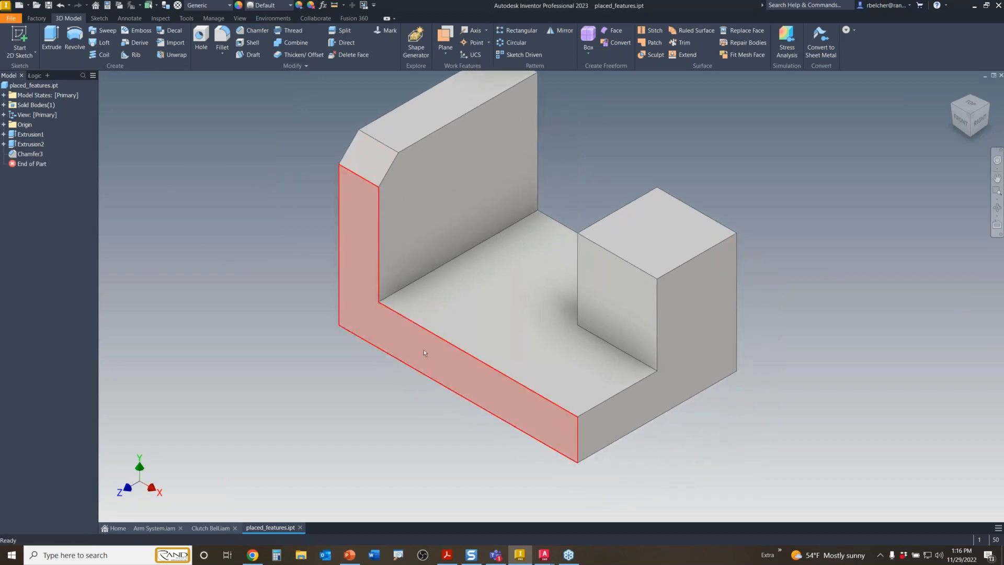
left_click(438, 337)
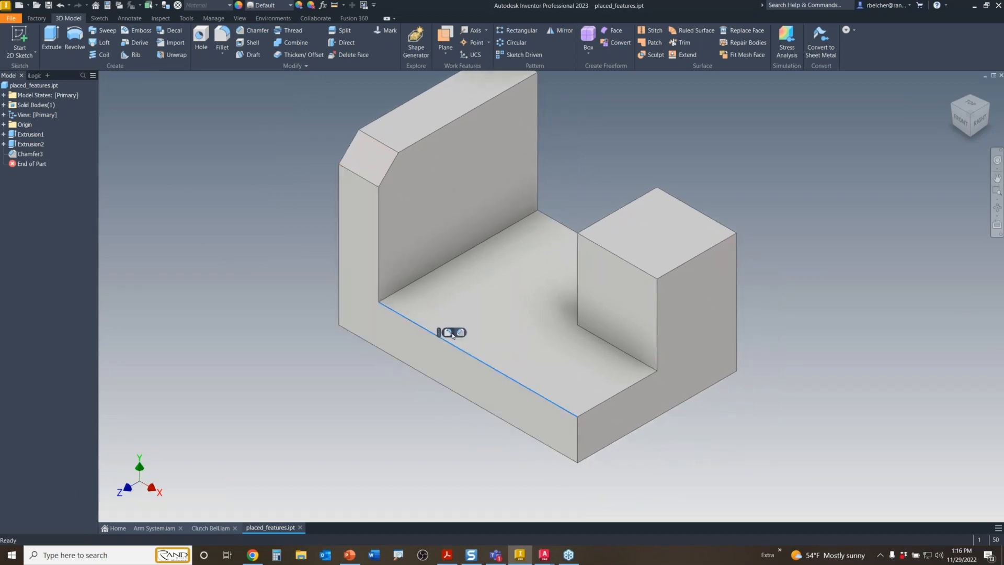
key("ctrl+shift+k")
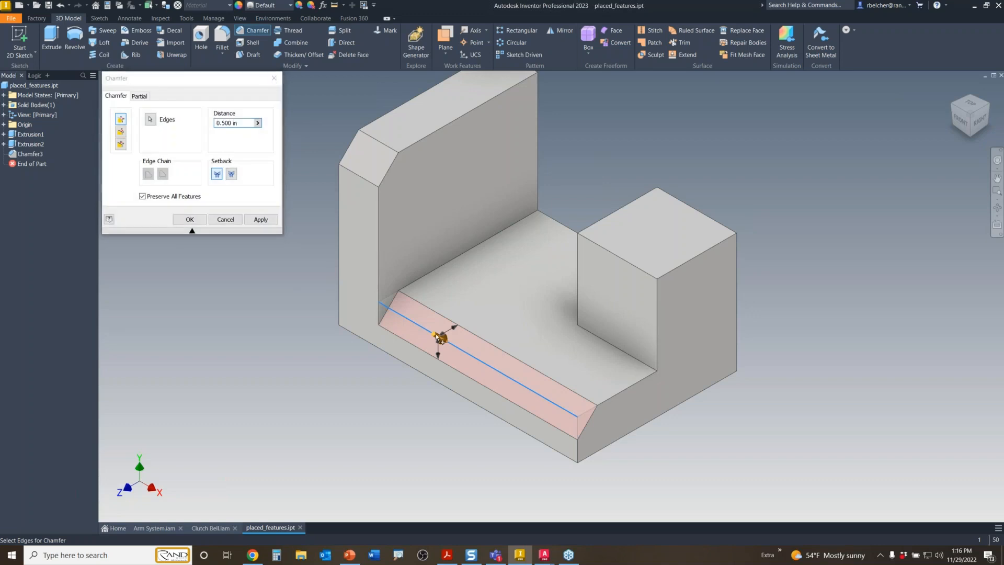
left_click_drag(431, 336, 433, 337)
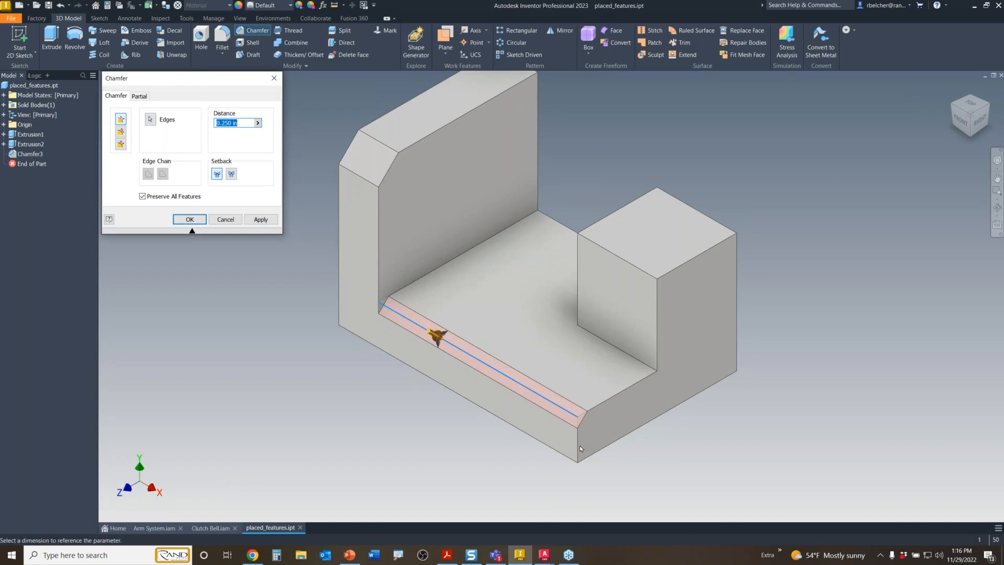
left_click(603, 402)
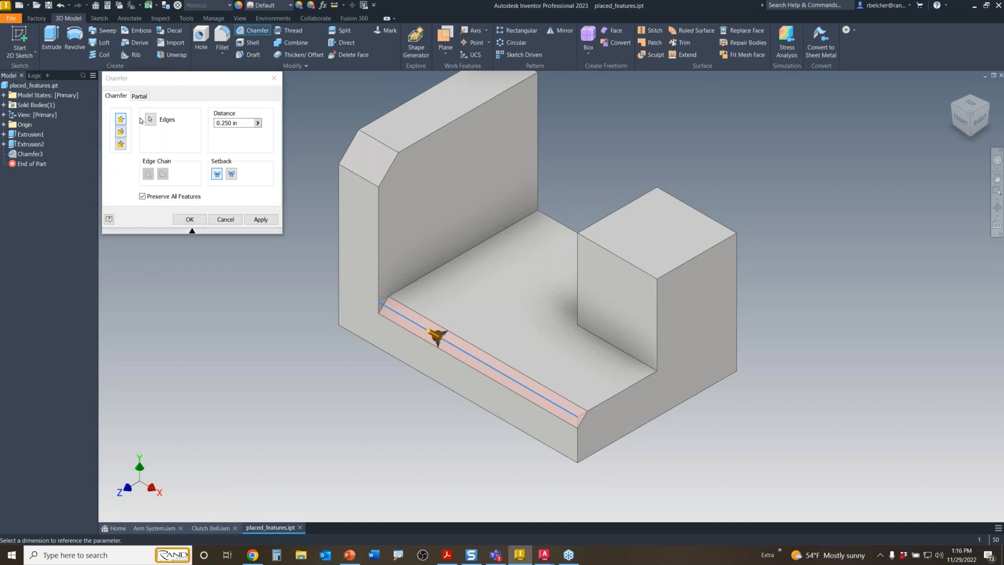
left_click(190, 229)
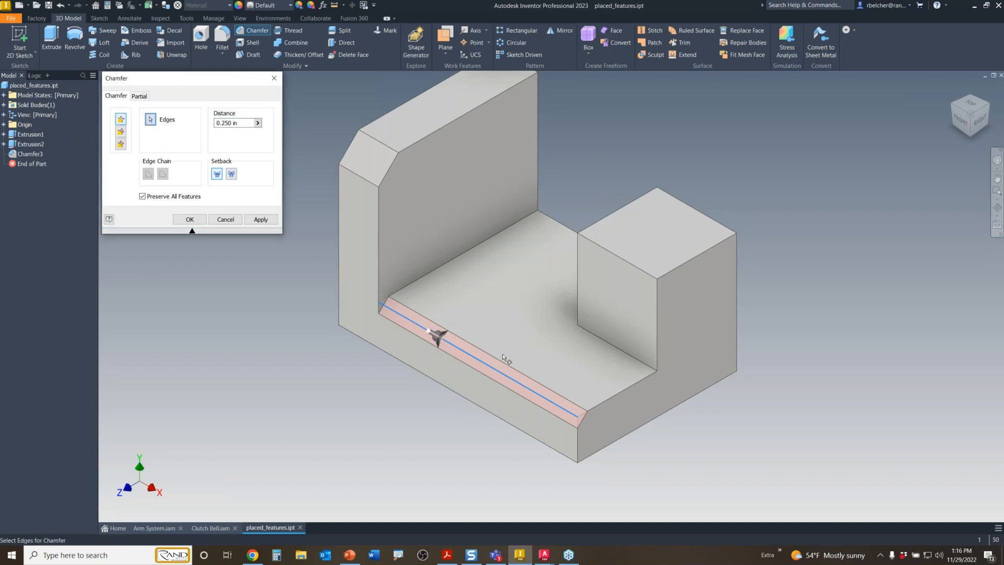
left_click(594, 409)
left_click(577, 451)
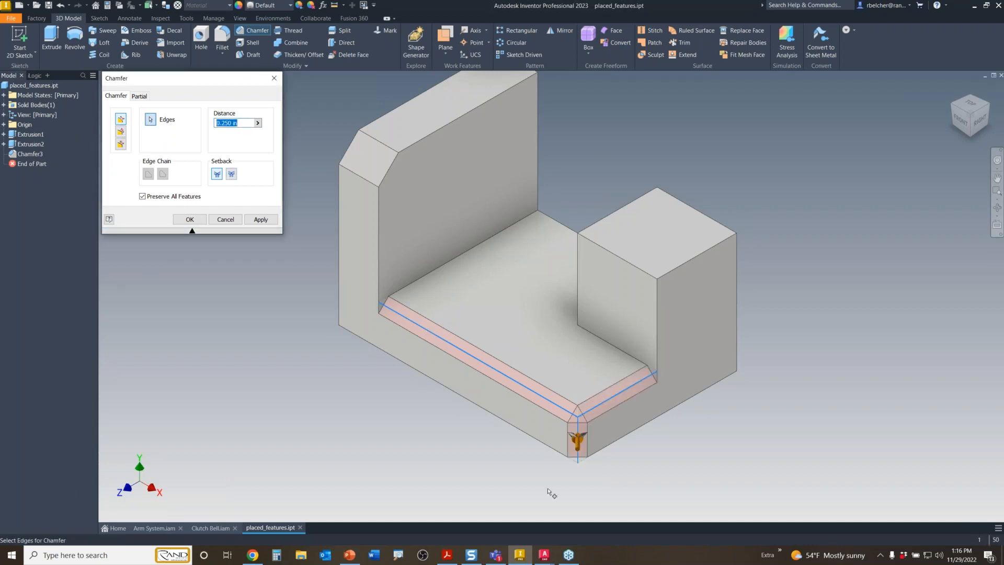
right_click(283, 317)
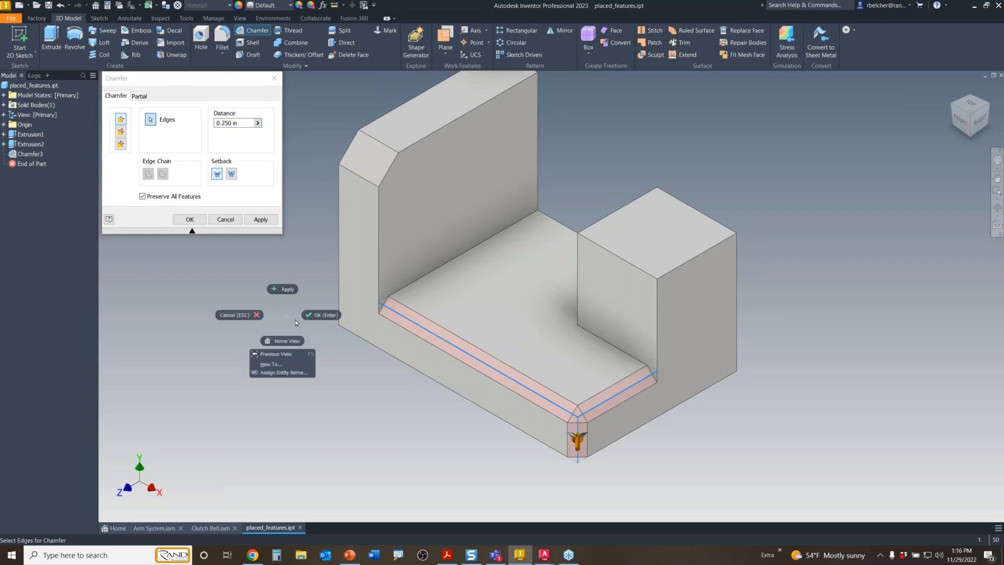
left_click(317, 314)
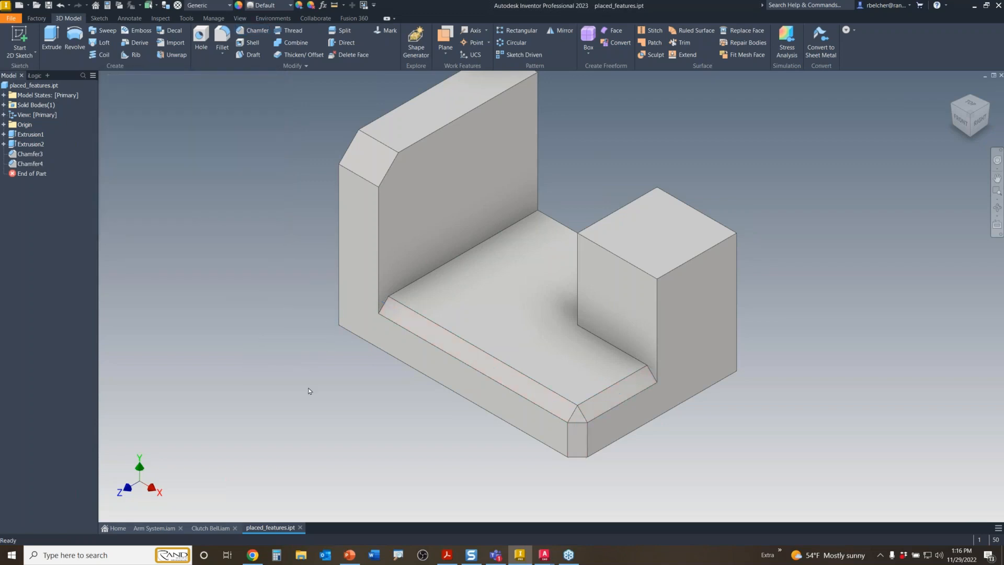
- Round the tall back wall's top outer edge with a 1.000 in fillet radius
middle_click_drag(585, 192, 601, 292)
left_click(533, 159)
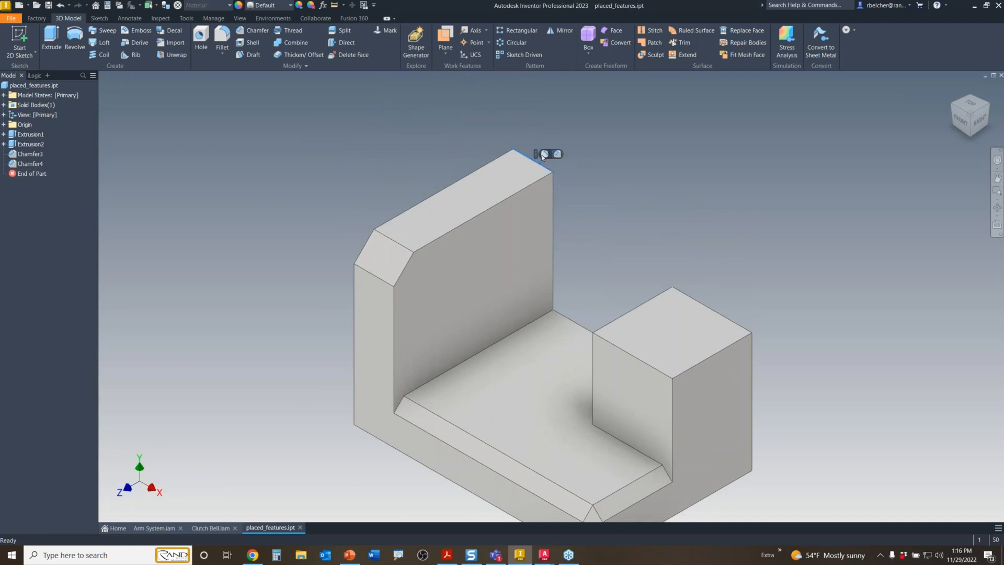
left_click(546, 152)
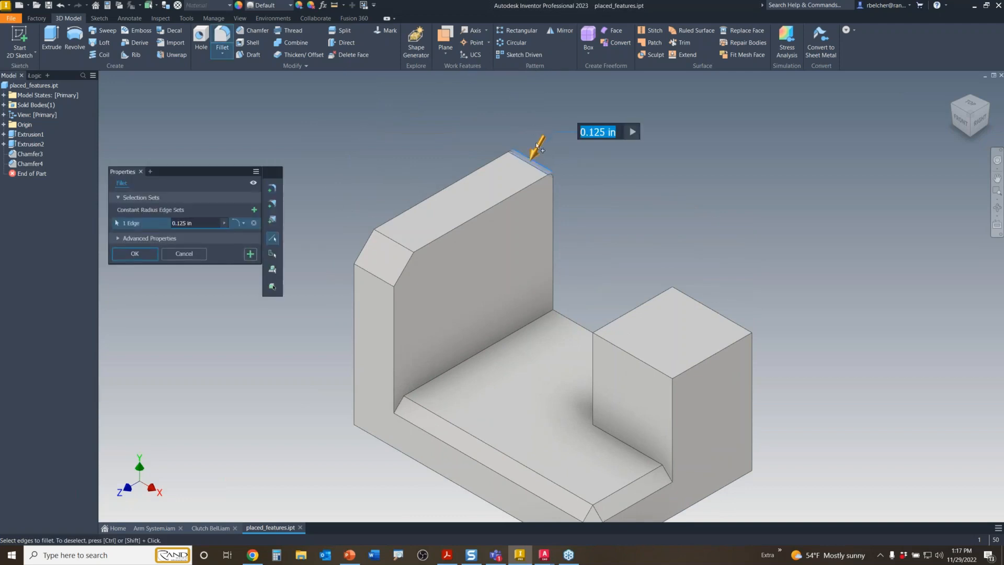
left_click_drag(537, 146, 536, 168)
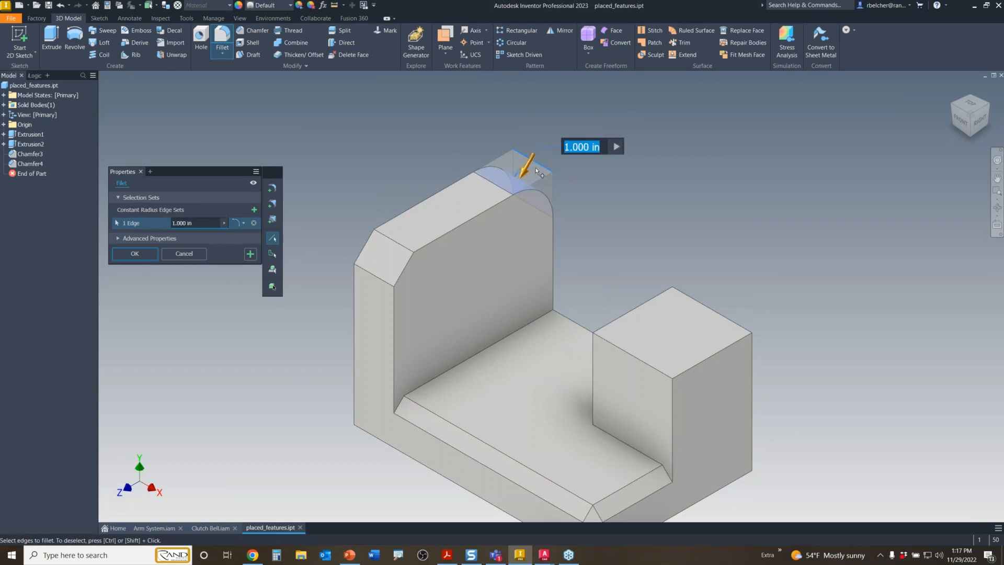
right_click(569, 175)
left_click(597, 176)
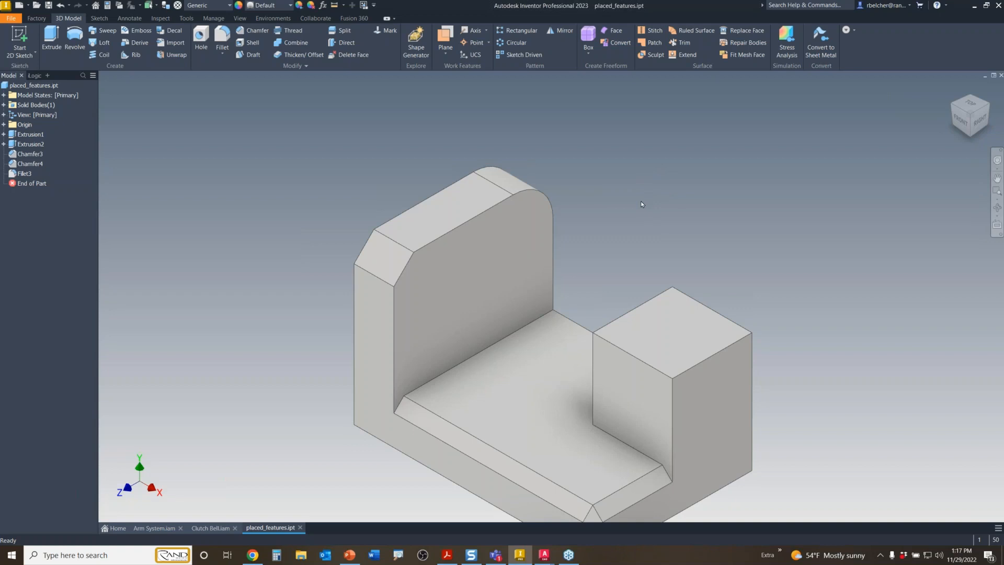
right_click(639, 170)
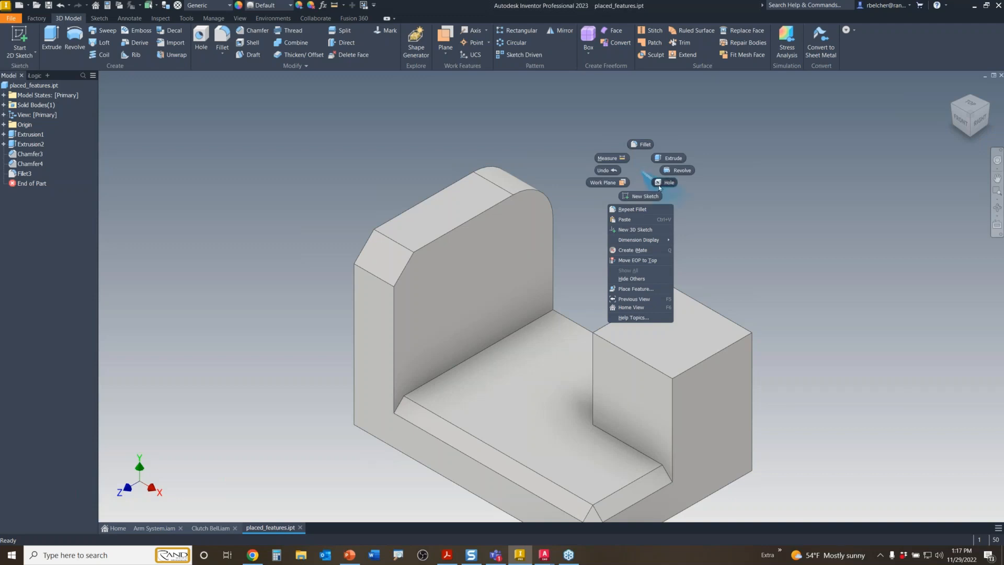
- Add a 0.5 in diameter hole through the back wall, concentric with its filleted top edge
left_click(659, 184)
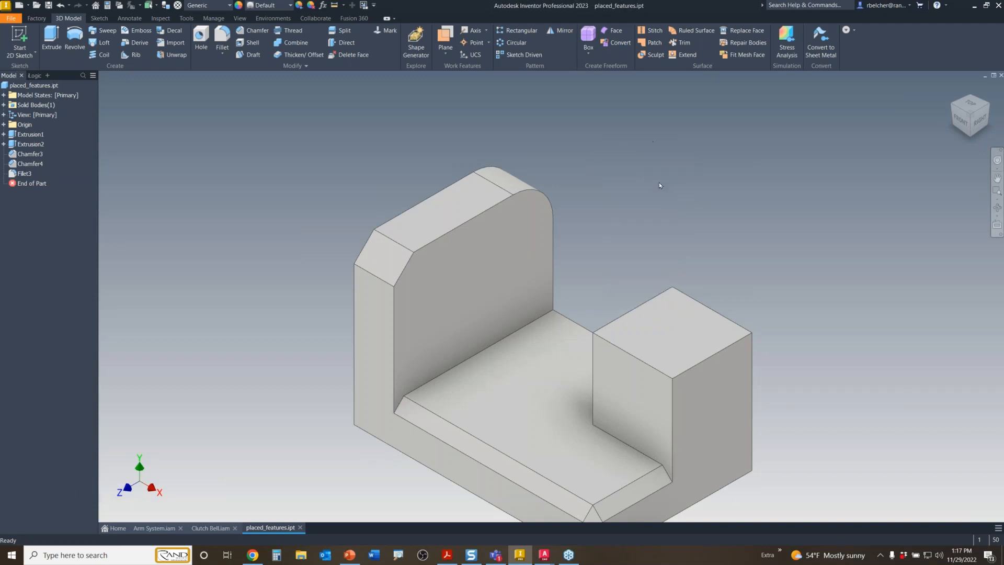
left_click(522, 224)
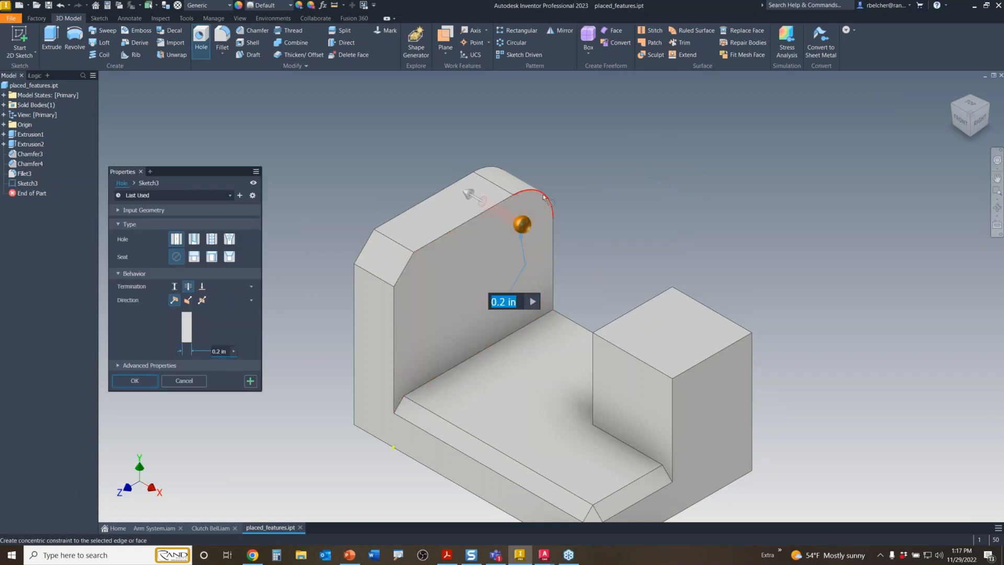
left_click(544, 196)
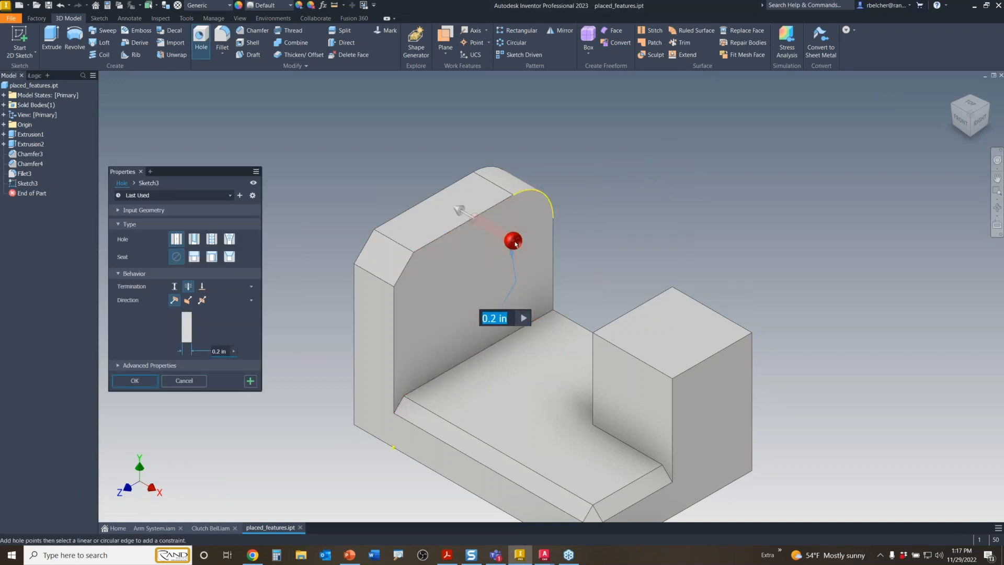
scroll(515, 245, "up", 5)
left_click_drag(516, 249, 521, 297)
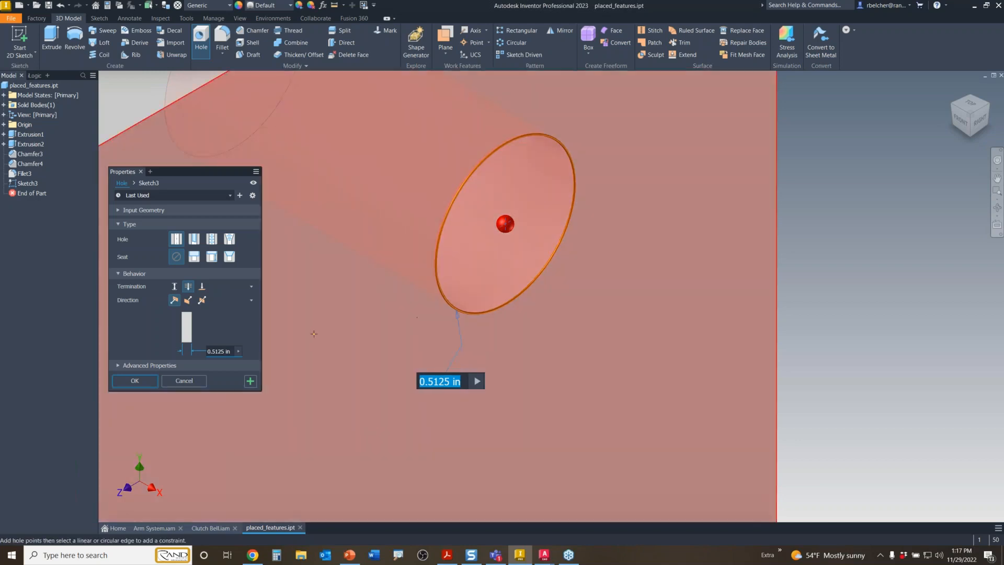
type(".5")
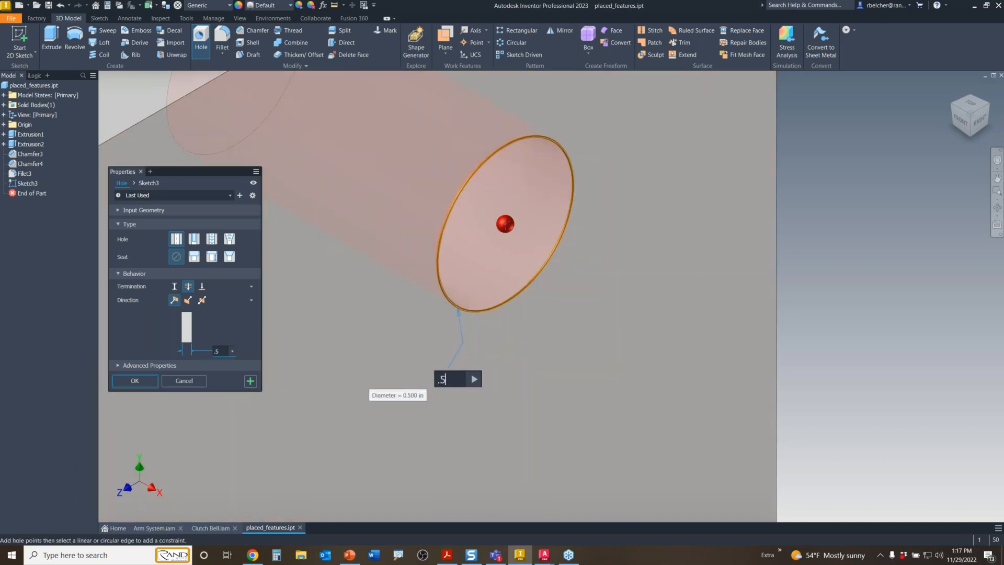
key("Return")
key("F6")
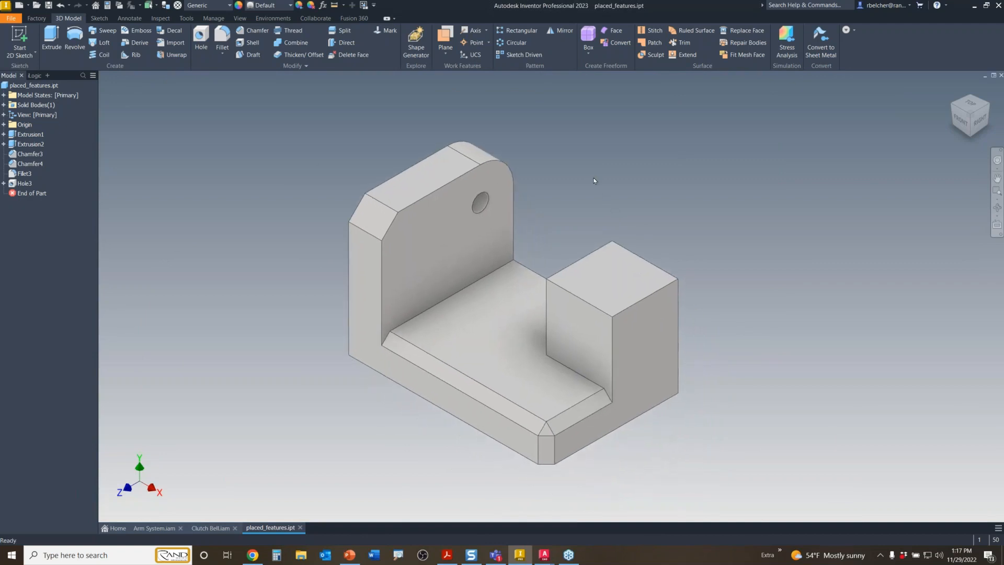
- Sketch a circle on the right block's top face and finish the sketch
left_click(603, 245)
key("Escape")
left_click(609, 283)
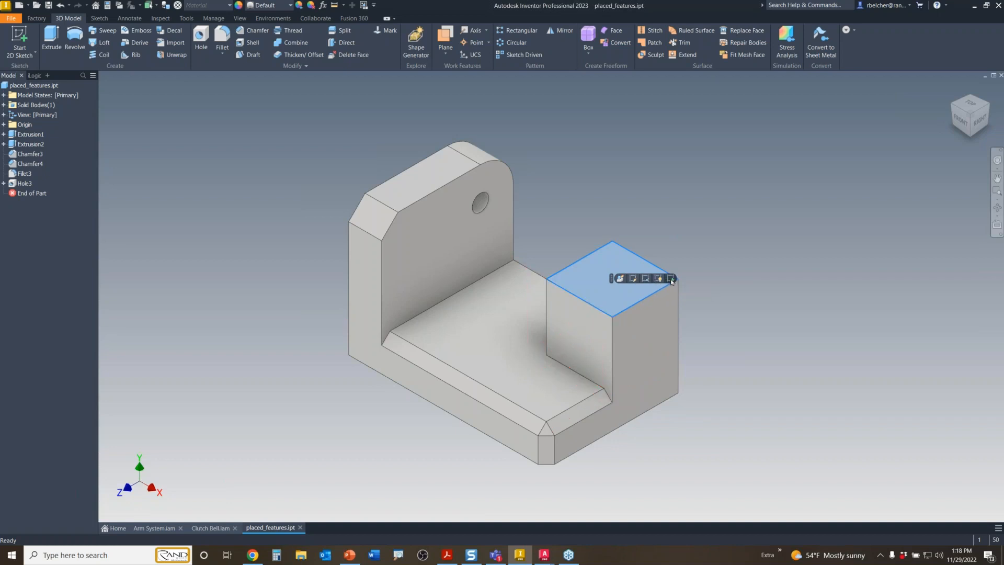
left_click(671, 279)
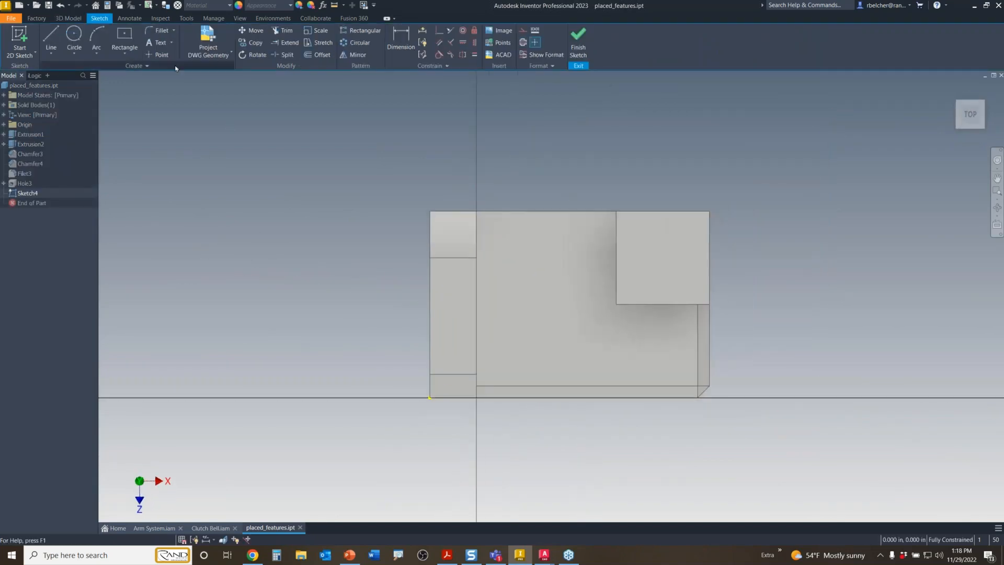
left_click(74, 36)
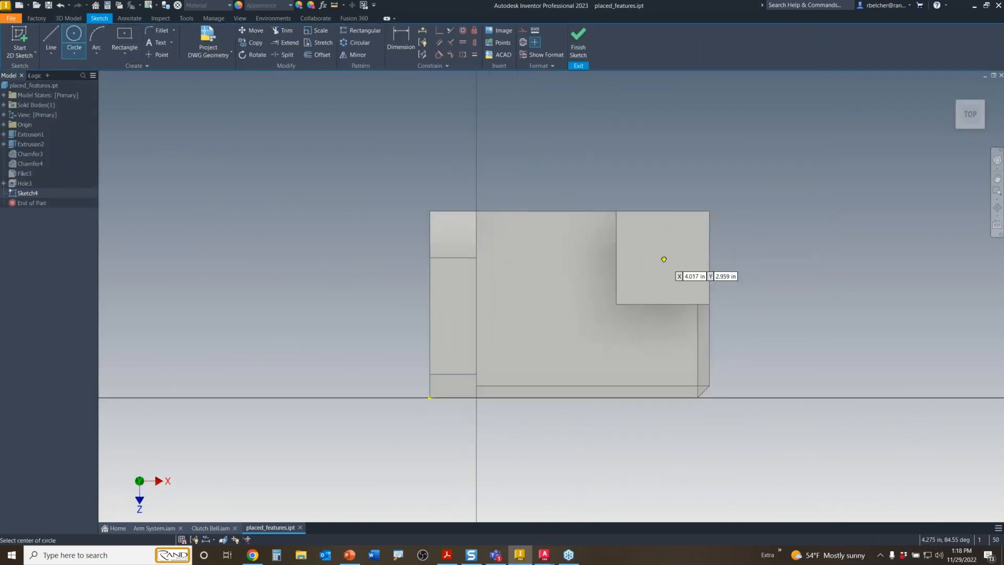
left_click(661, 257)
left_click(679, 240)
right_click(749, 151)
left_click(784, 149)
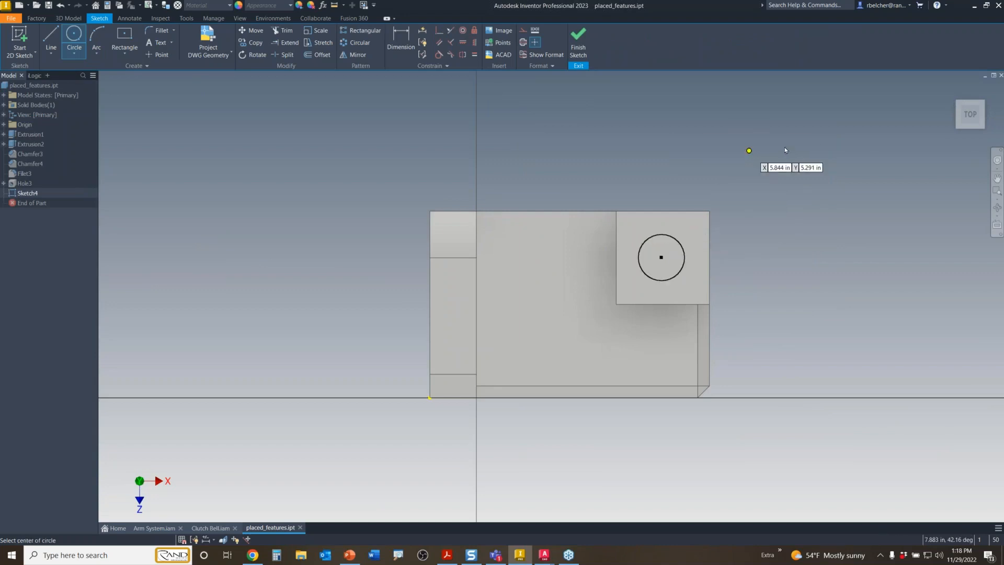
left_click(579, 45)
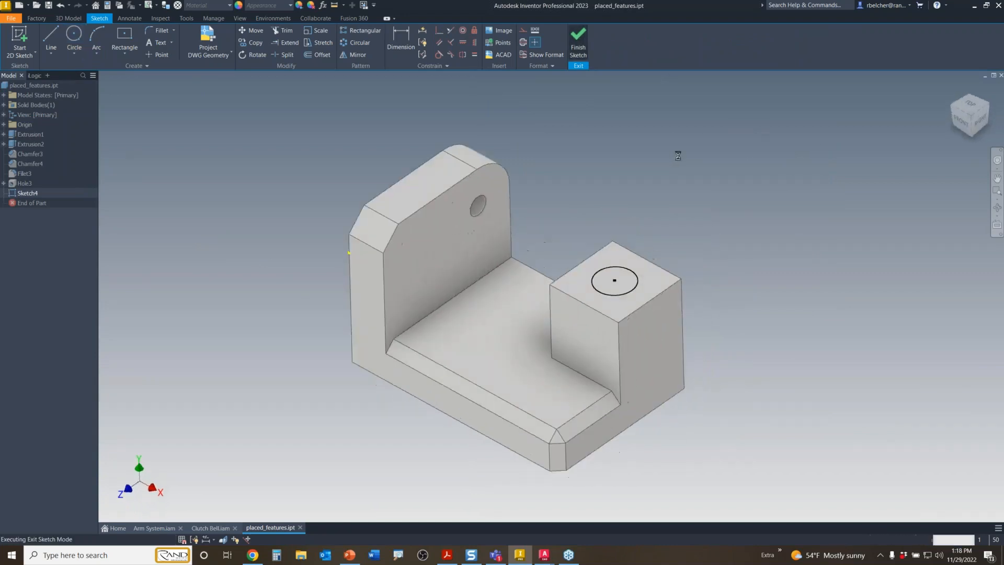
- Extrude the circle 1 in upward into a cylinder
key("e")
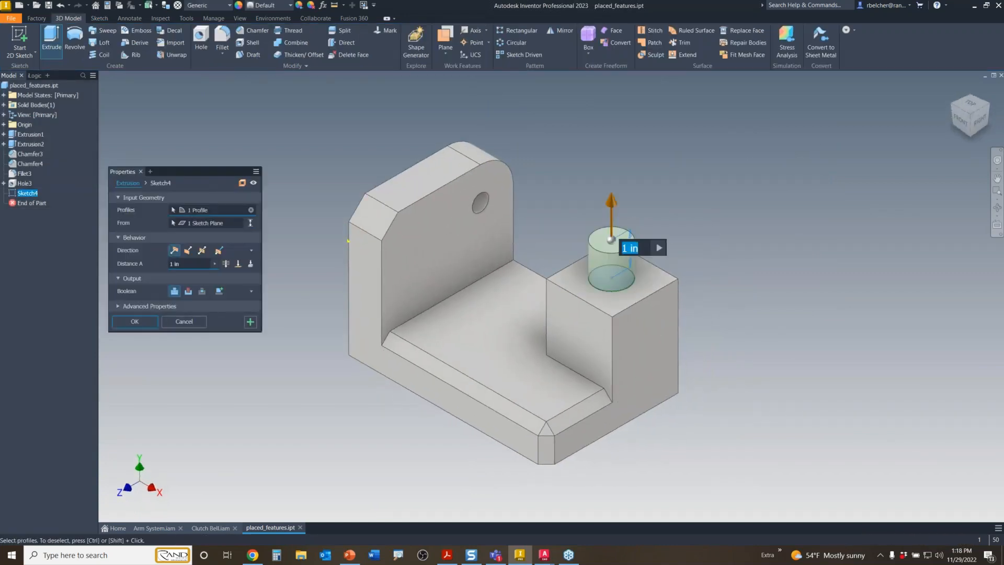
right_click(715, 217)
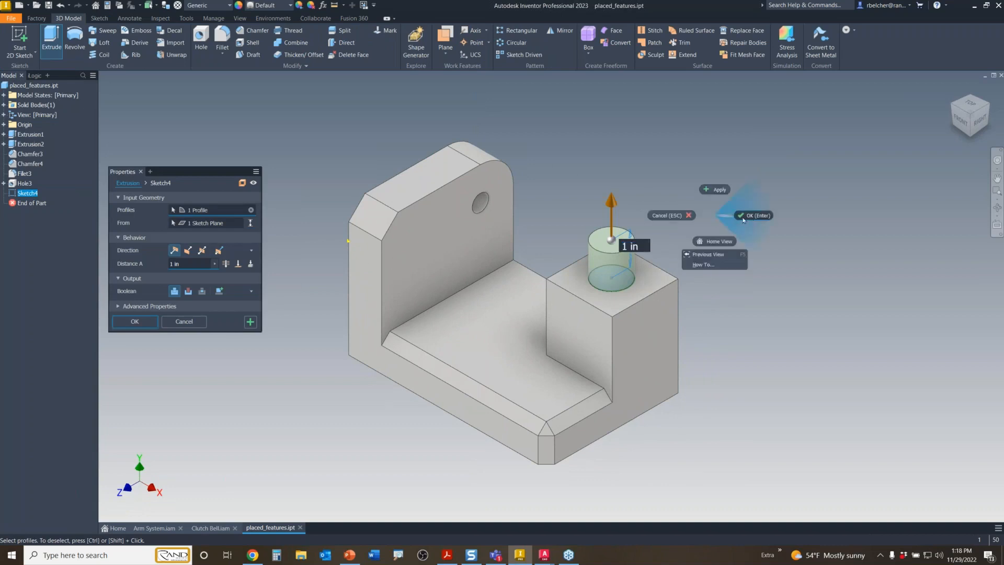
left_click(749, 213)
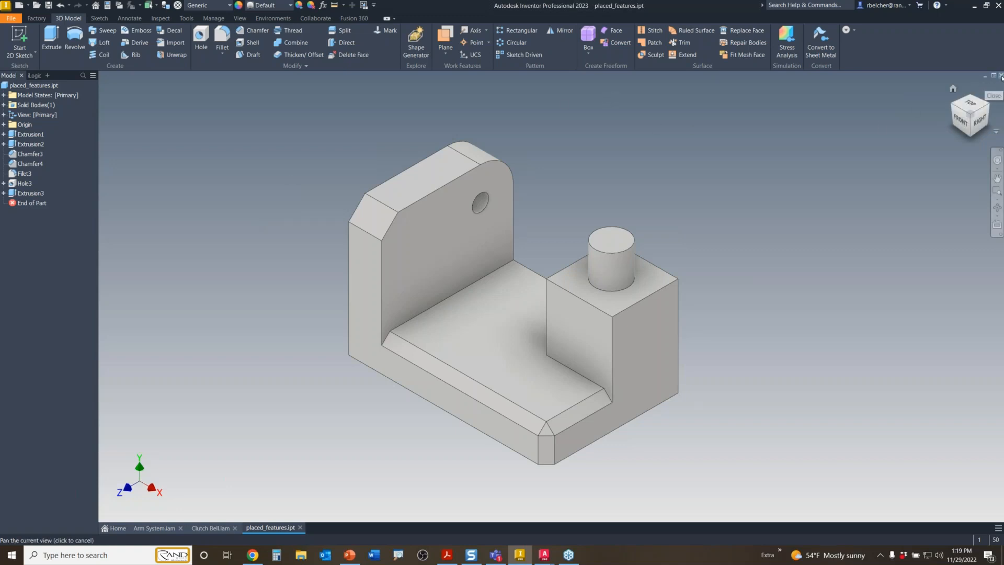
- Close placed_features.ipt, discard its changes, and switch to the Mindomo map in Chrome
left_click(1001, 75)
left_click(480, 291)
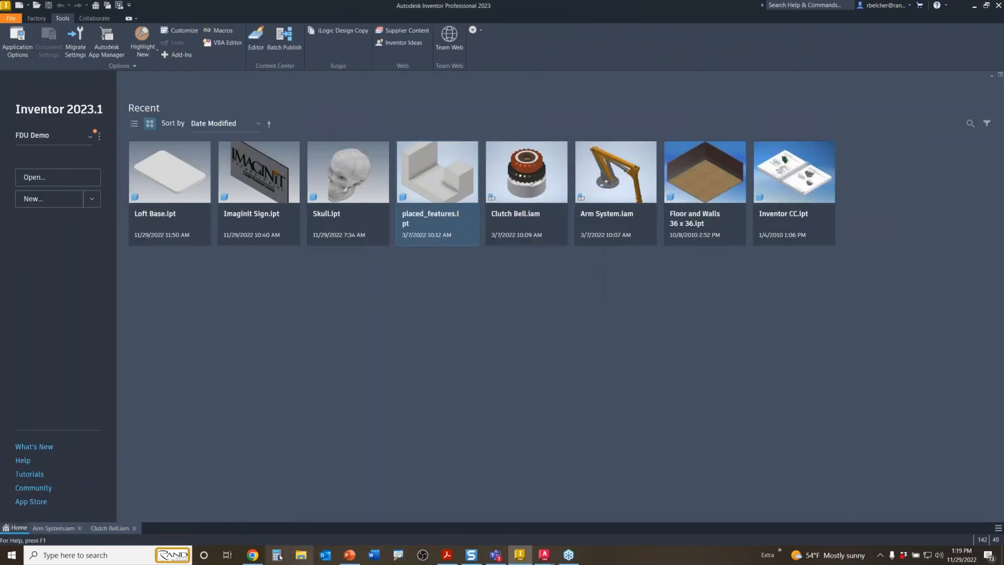
left_click(258, 556)
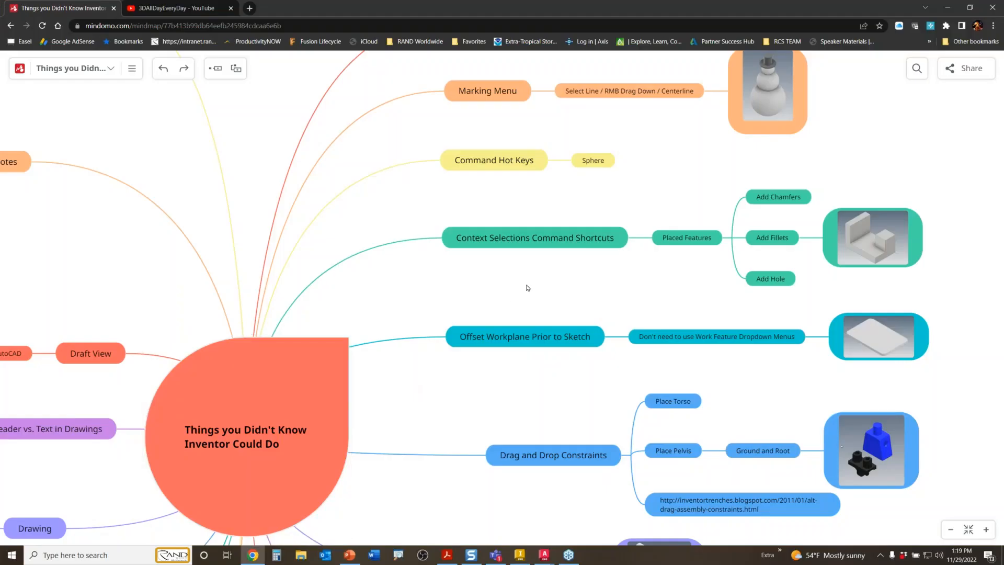
- Deselect the offset work-plane node in Mindomo and switch to Inventor's Home screen
left_click(607, 348)
left_click(521, 555)
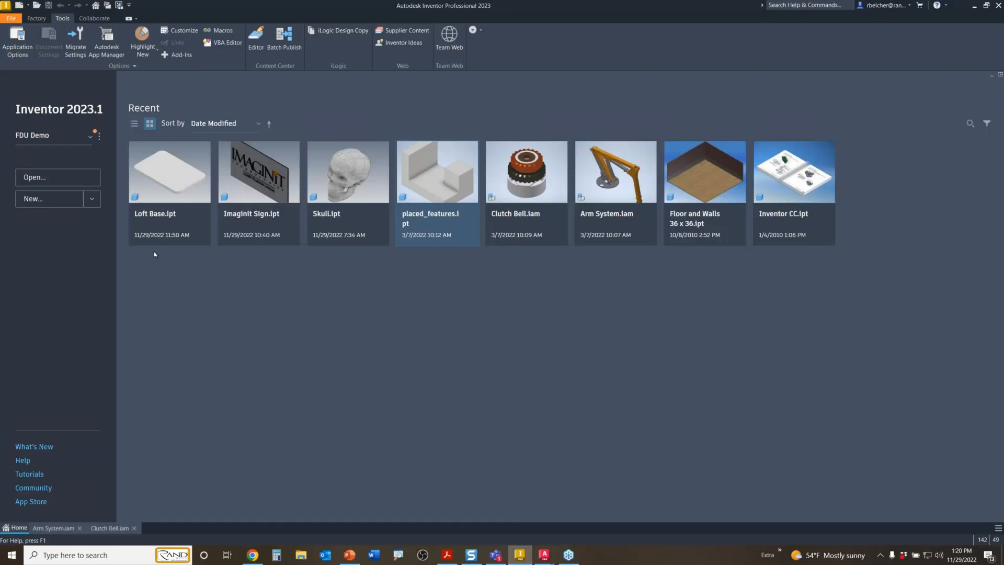
- Open Loft Base.ipt from Recent and center its filleted plate in the view
left_click(149, 188)
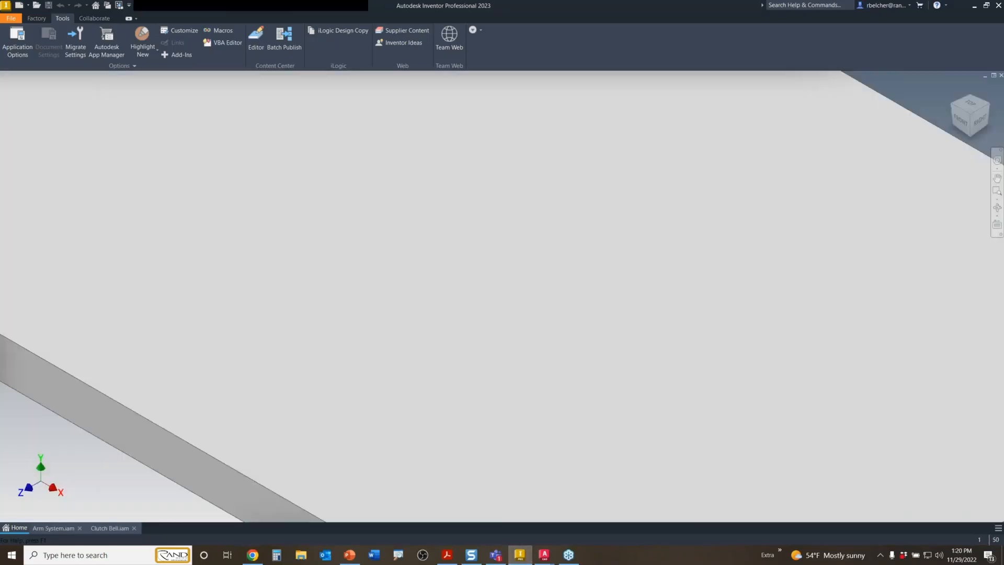
scroll(203, 176, "down", 3)
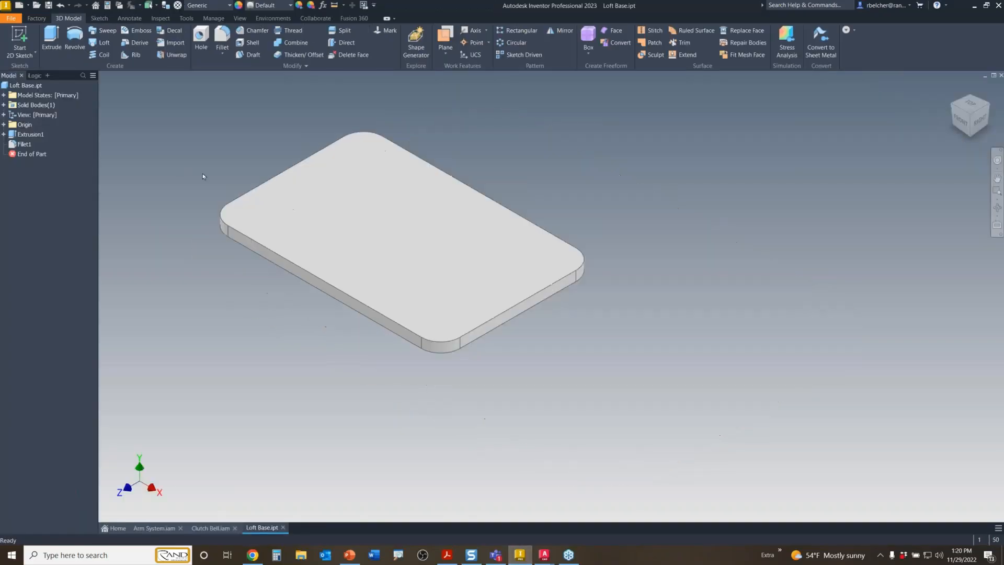
middle_click_drag(263, 166, 362, 232)
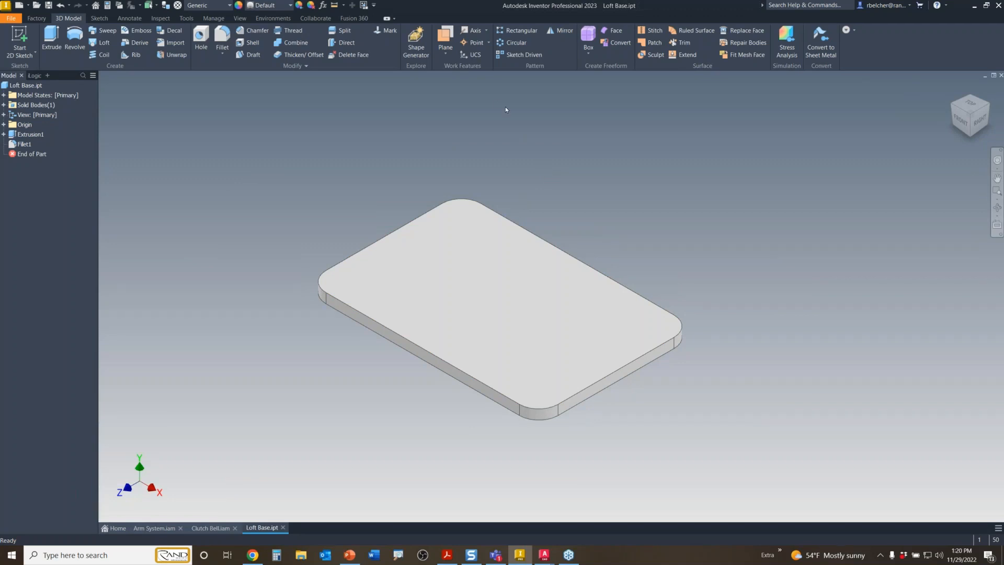
left_click(446, 52)
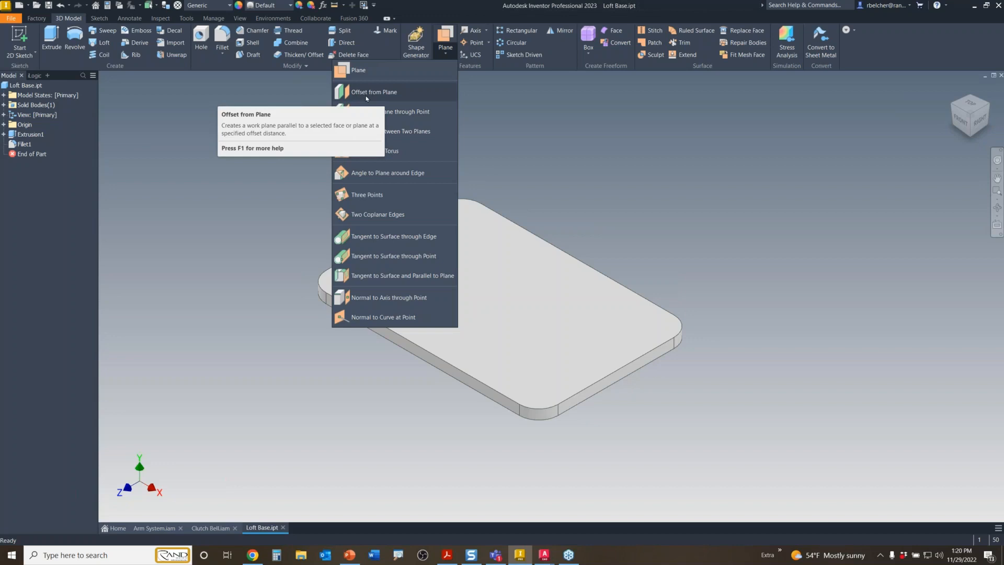
left_click(486, 32)
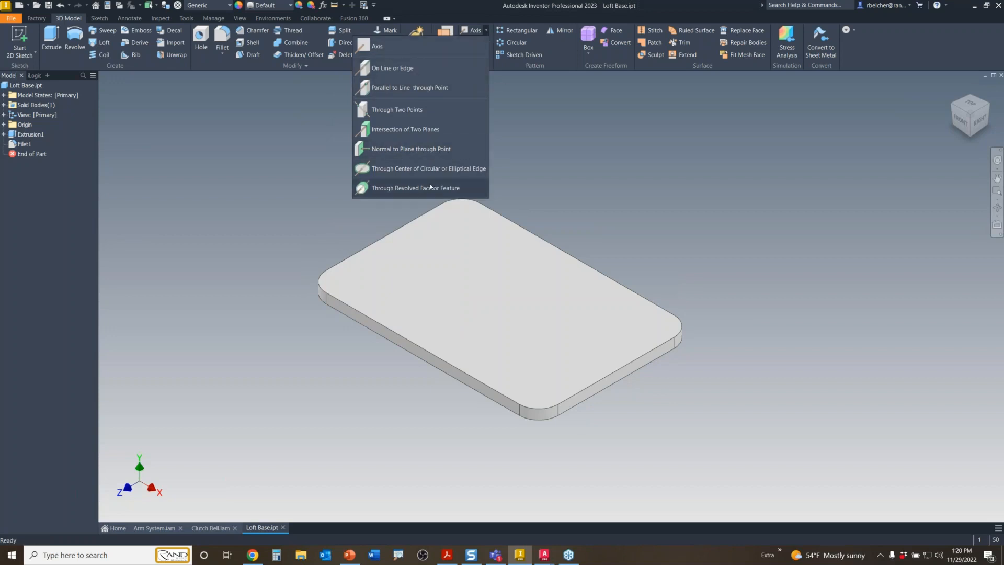
left_click(554, 140)
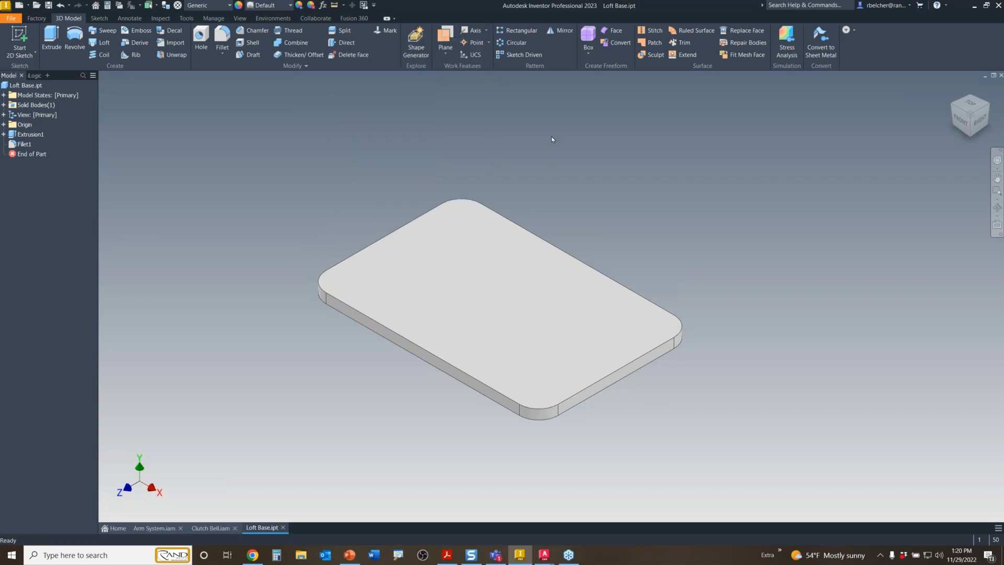
left_click(489, 42)
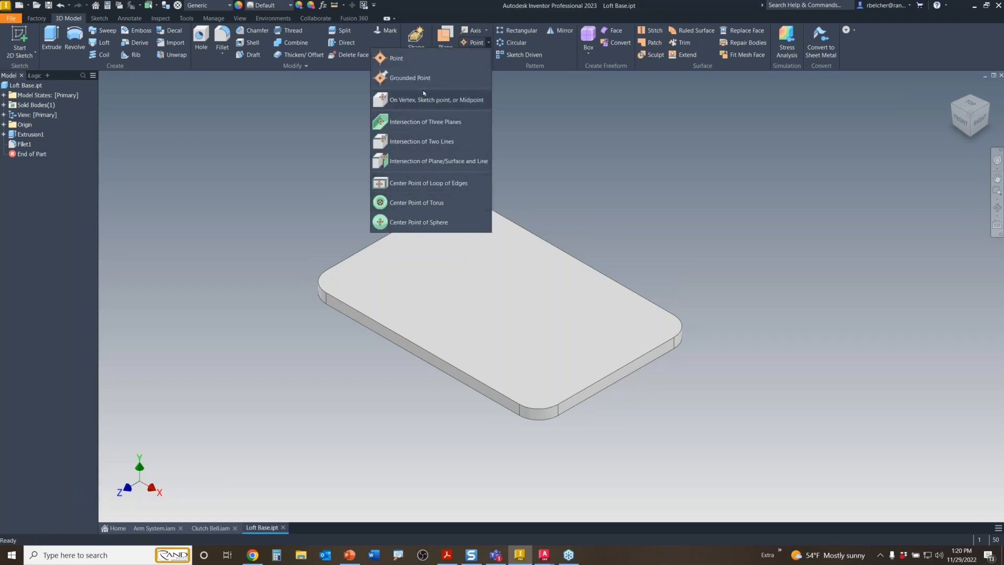
left_click(525, 160)
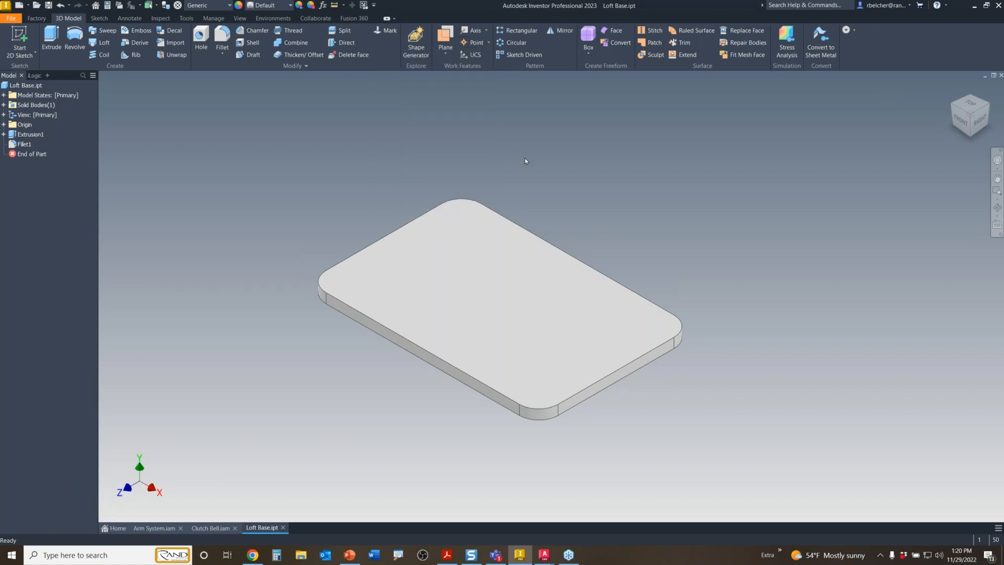
left_click(449, 56)
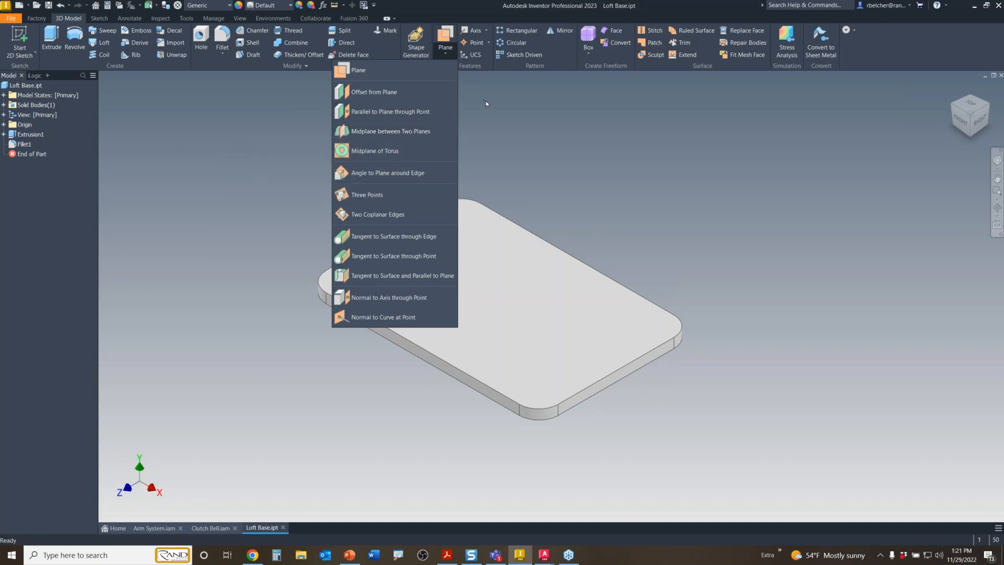
left_click(633, 182)
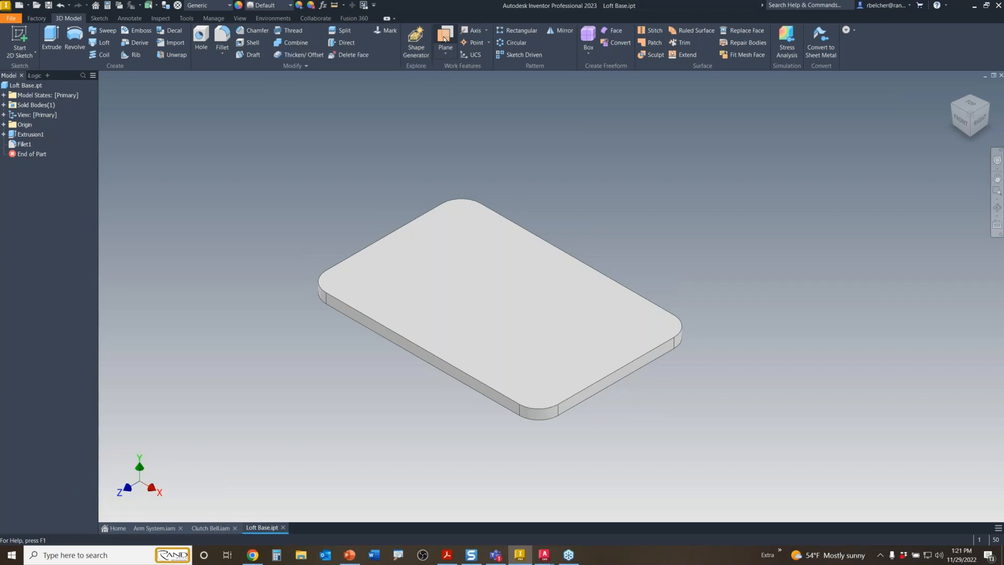
left_click(444, 39)
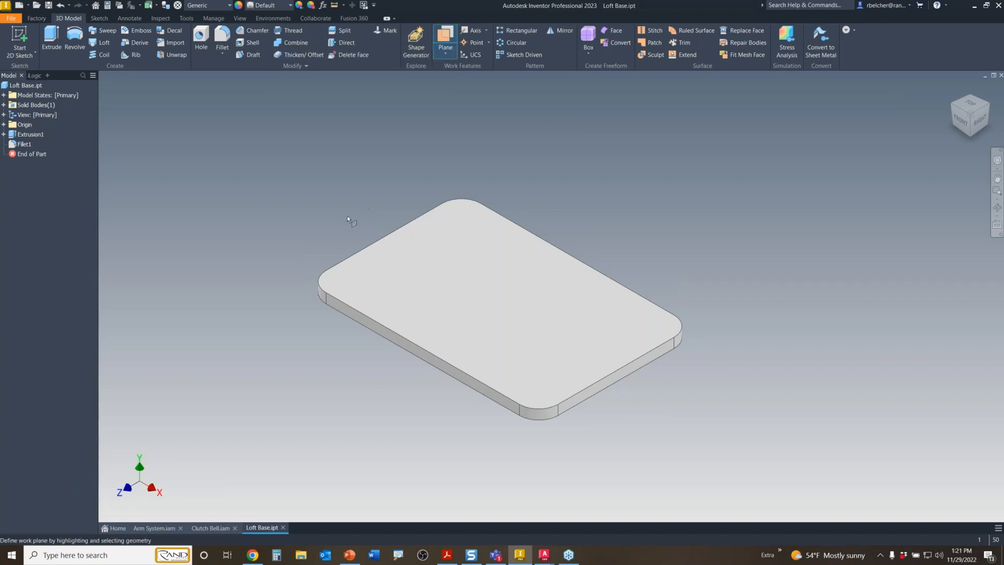
left_click(376, 328)
left_click(601, 394)
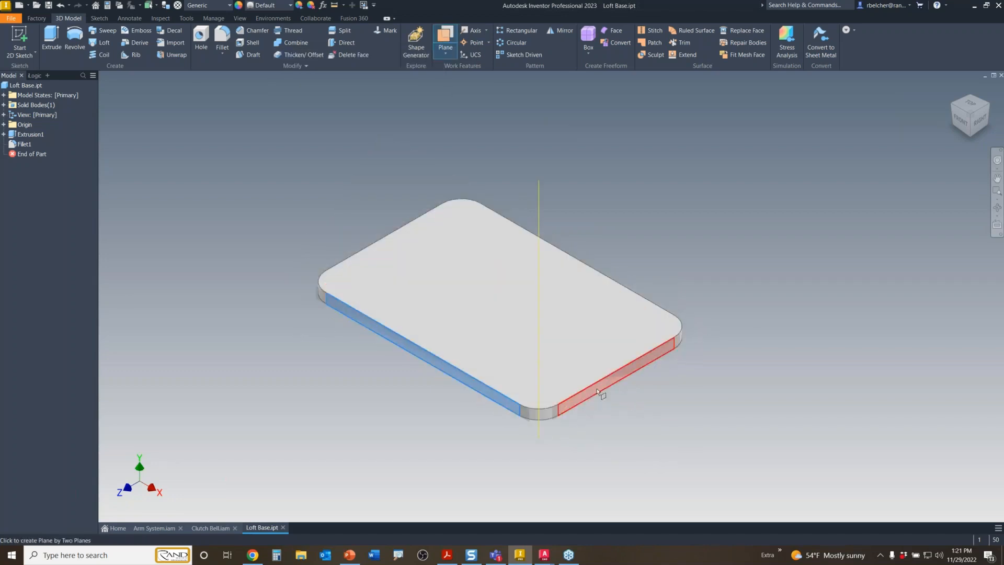
middle_click_drag(291, 404, 219, 130, "shift")
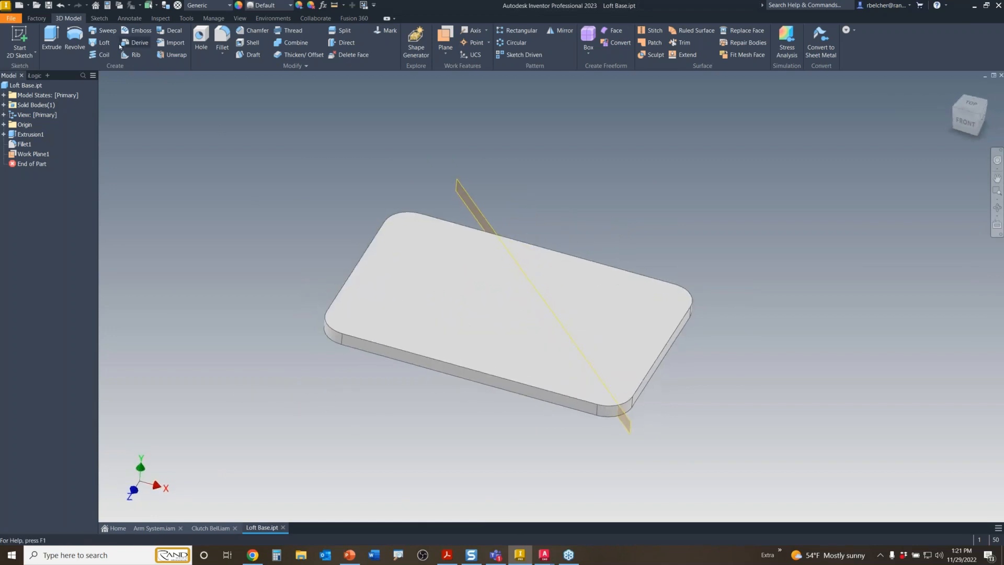
left_click(61, 6)
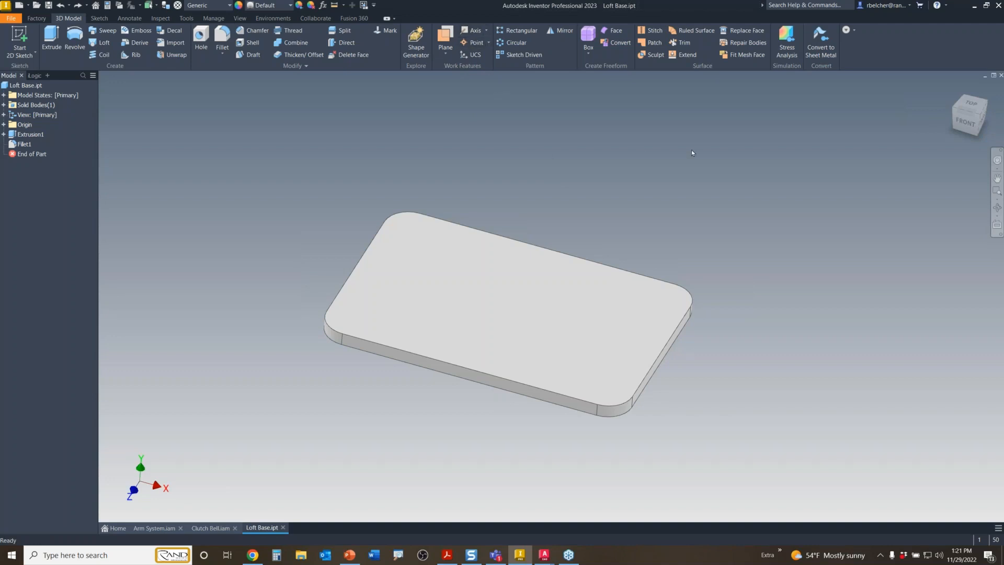
middle_click_drag(632, 210, 603, 220, "shift")
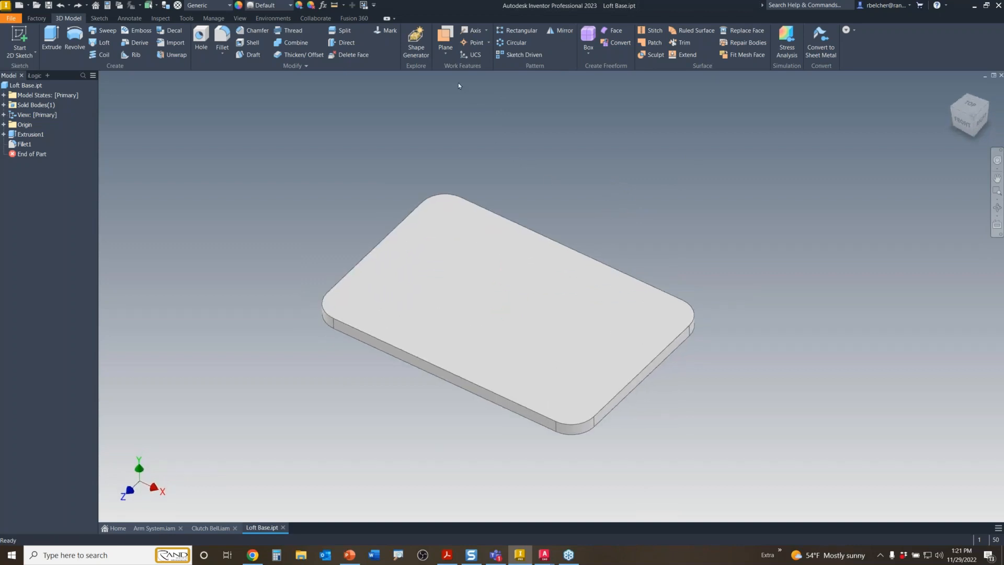
- Start a new 2D sketch from the 3D Model tab
left_click(21, 38)
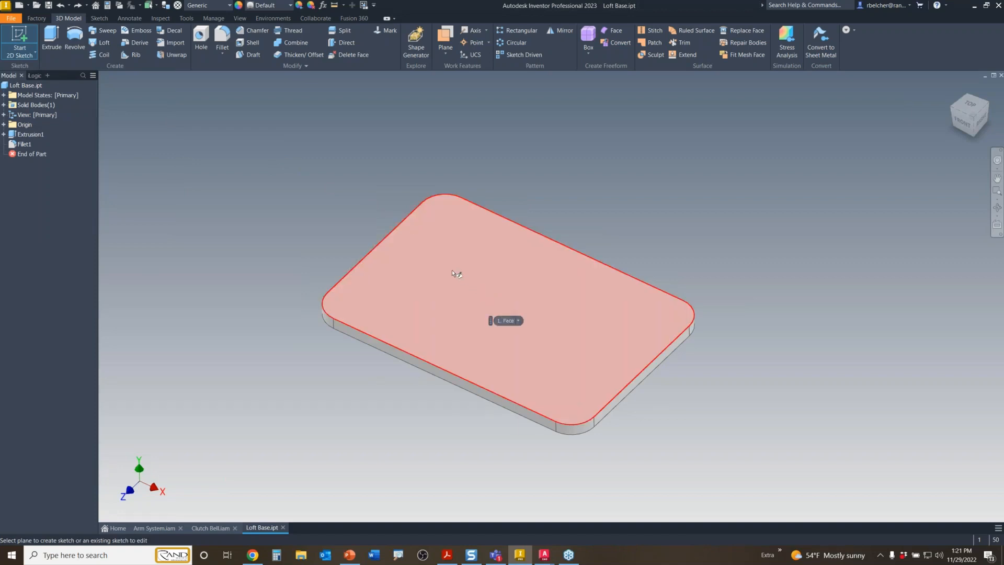
- Create a work plane offset 3 in above the plate's top face and sketch on it
left_click_drag(462, 306, 463, 196)
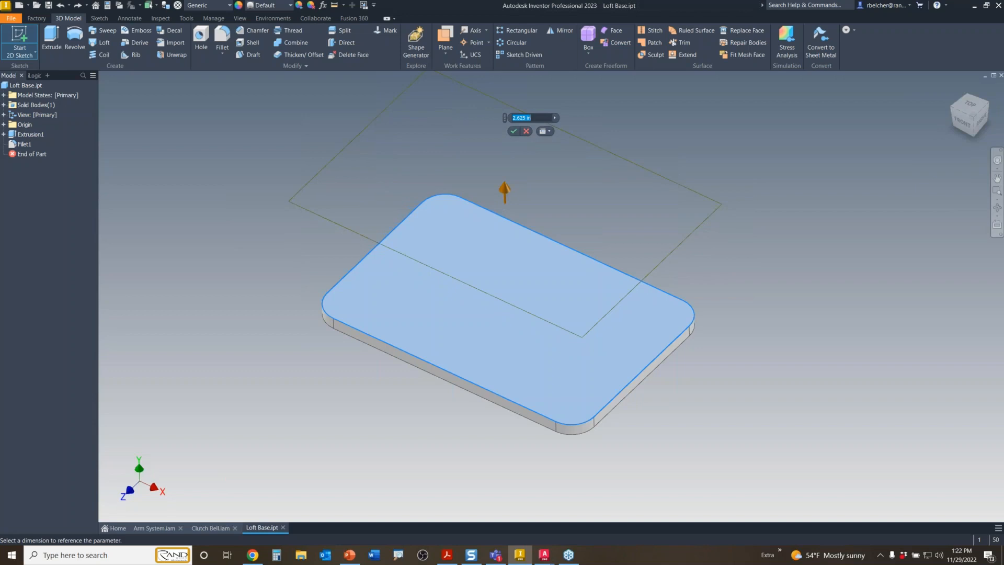
type("3")
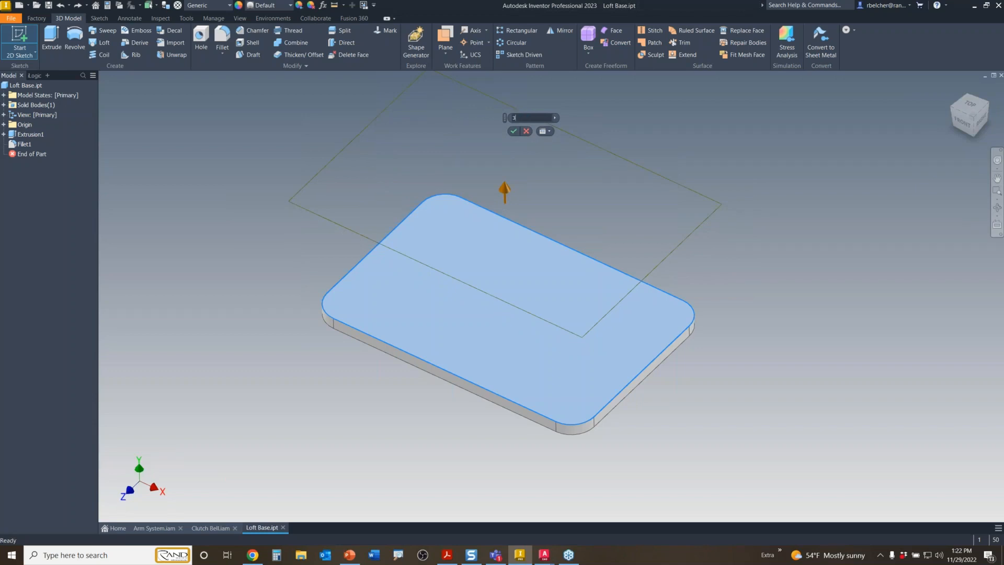
left_click(515, 132)
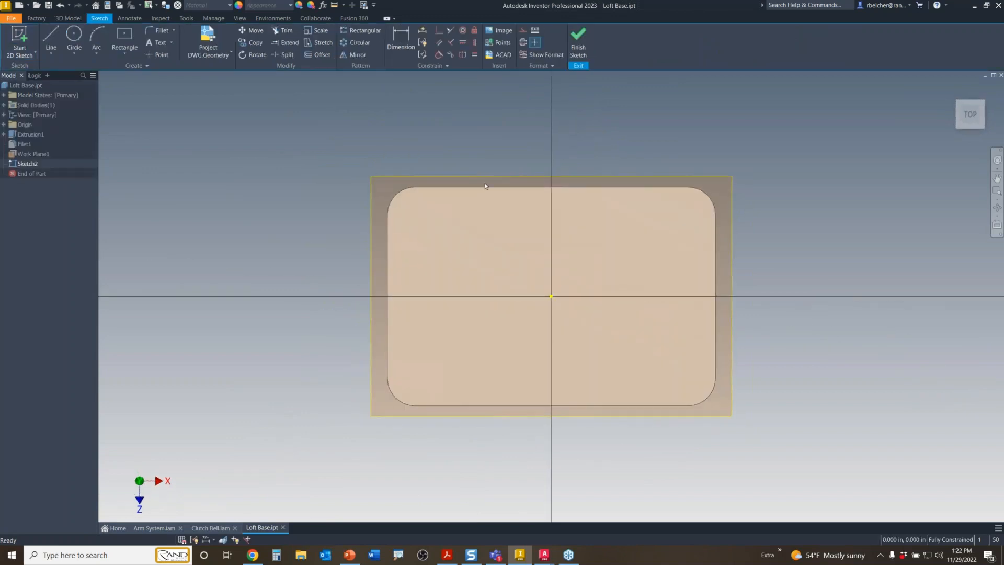
- Draw a circle centred on the sketch origin and finish the sketch
left_click(74, 35)
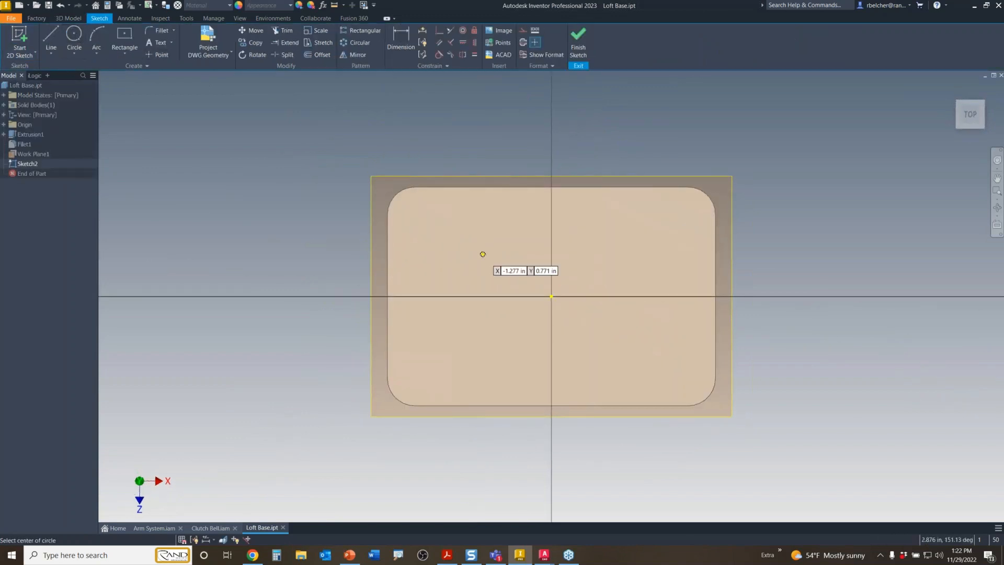
left_click(552, 296)
left_click(601, 230)
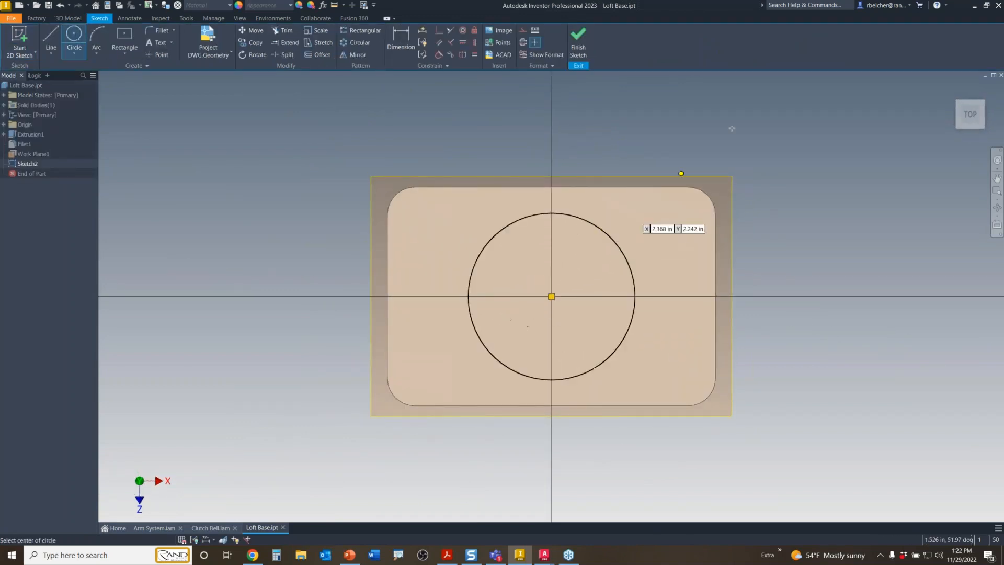
right_click(667, 131)
left_click(708, 131)
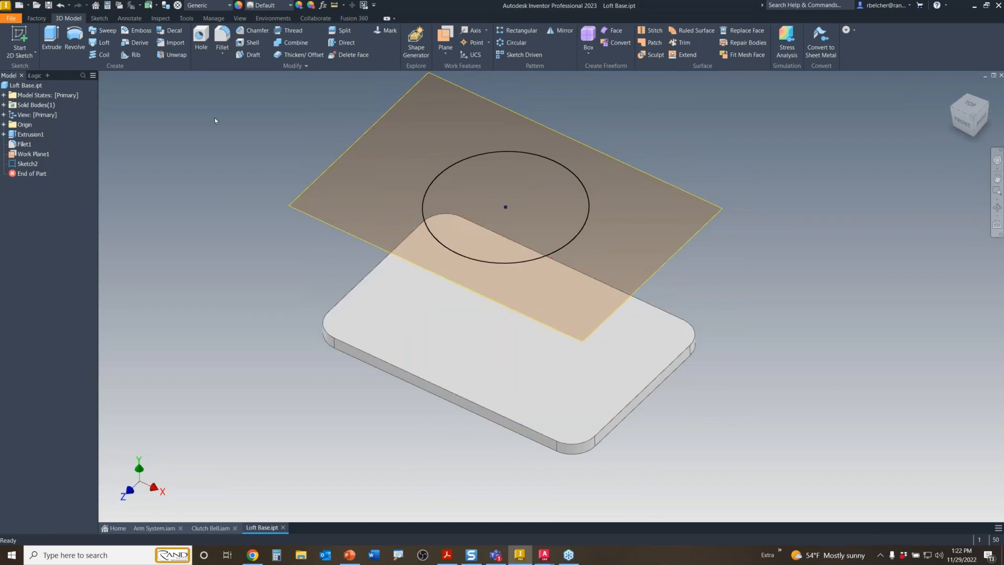
- Loft from the plate's top face to the Sketch2 circle to form a tapered solid
left_click(104, 42)
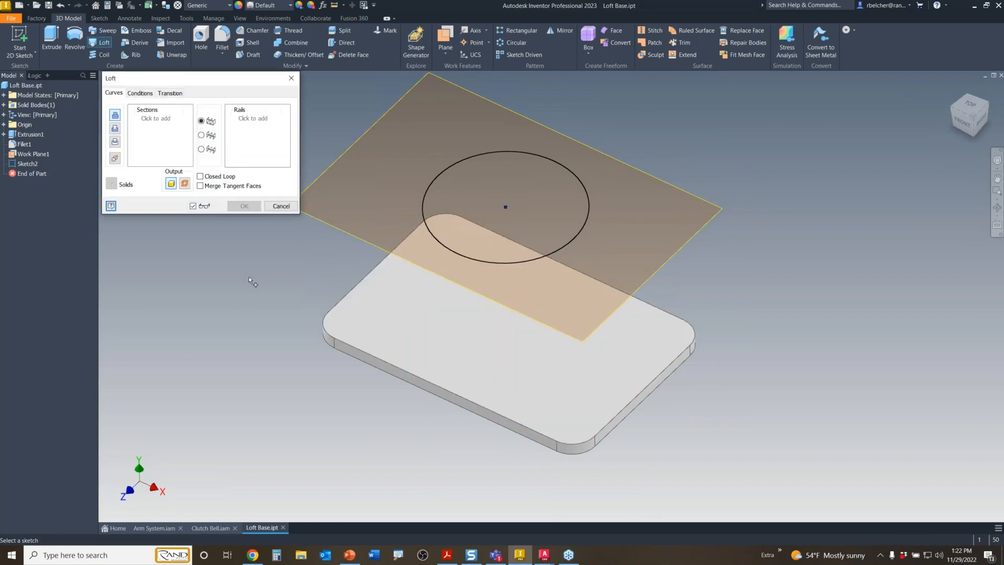
left_click(324, 332)
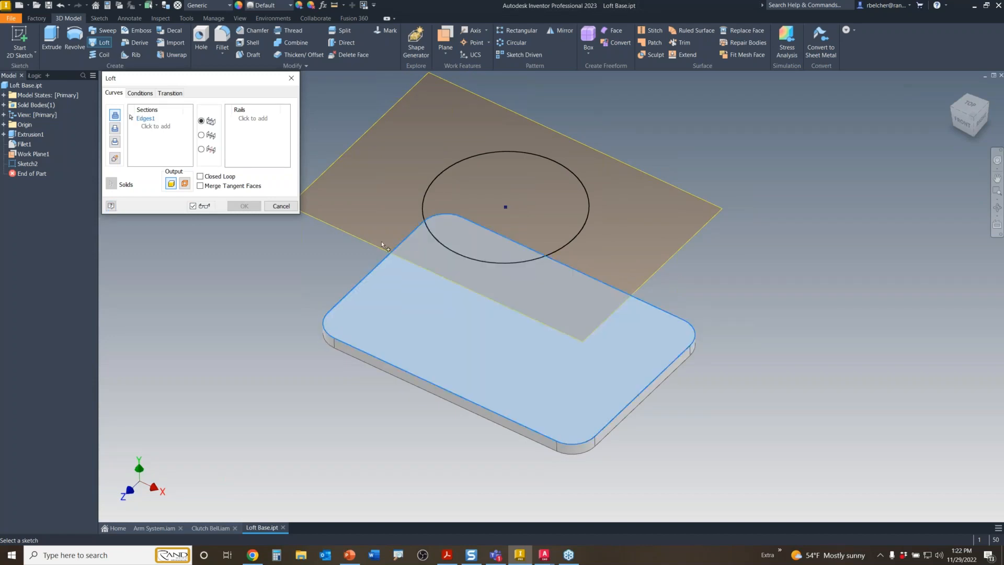
left_click(422, 205)
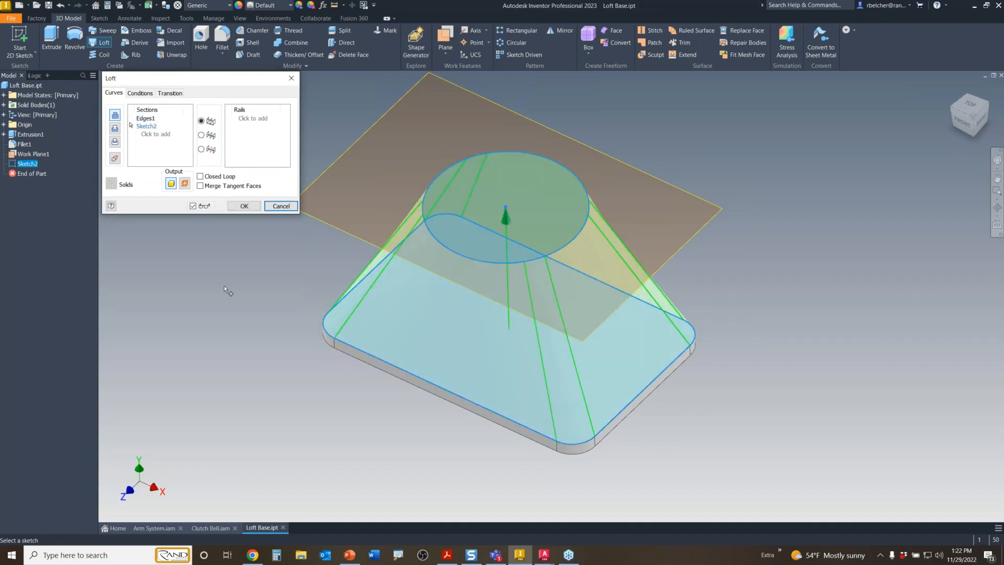
left_click(244, 207)
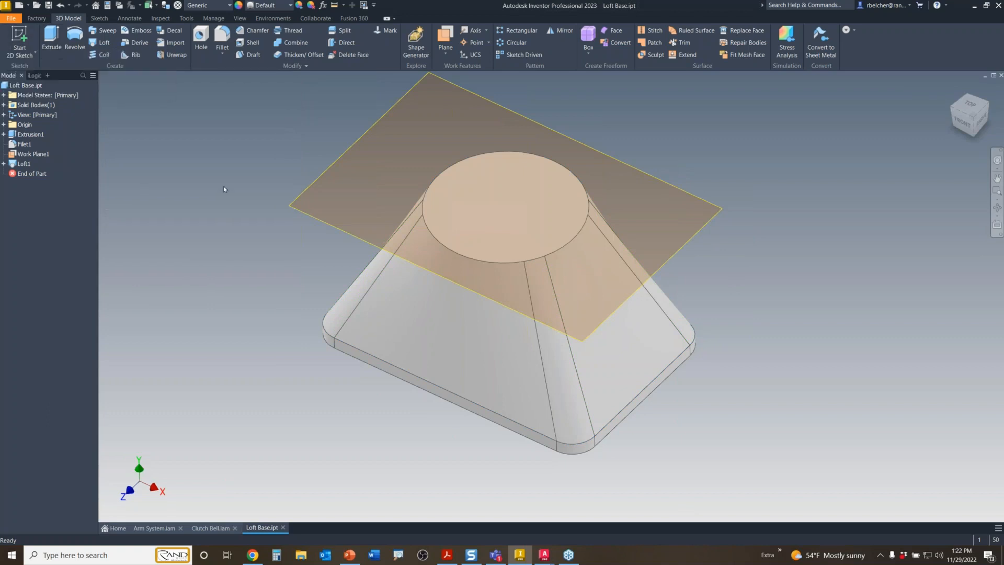
left_click(318, 226)
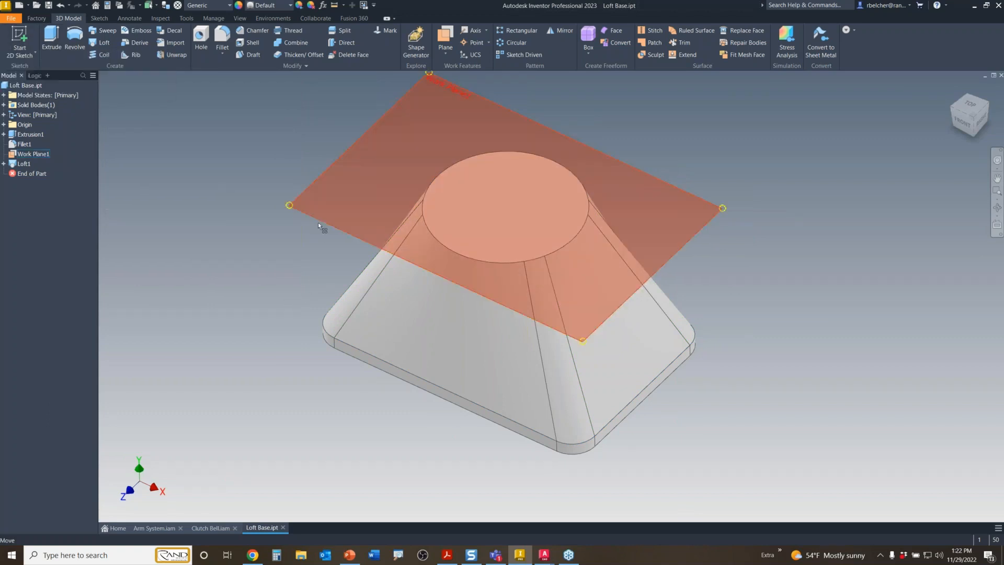
- Hide Work Plane1 and shell the loft at 0.1 in, removing its top and bottom faces
right_click(318, 222)
left_click(283, 237)
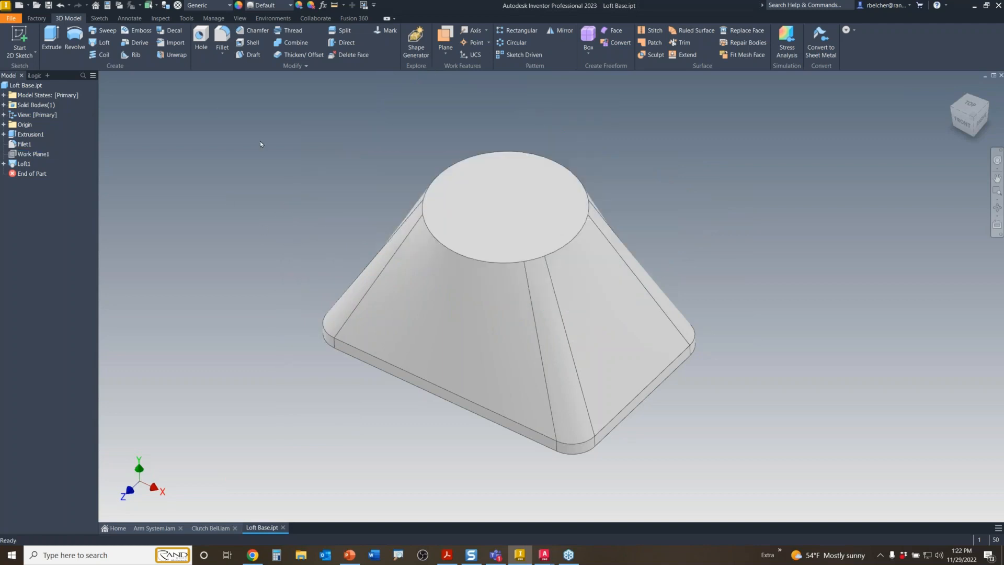
left_click(248, 42)
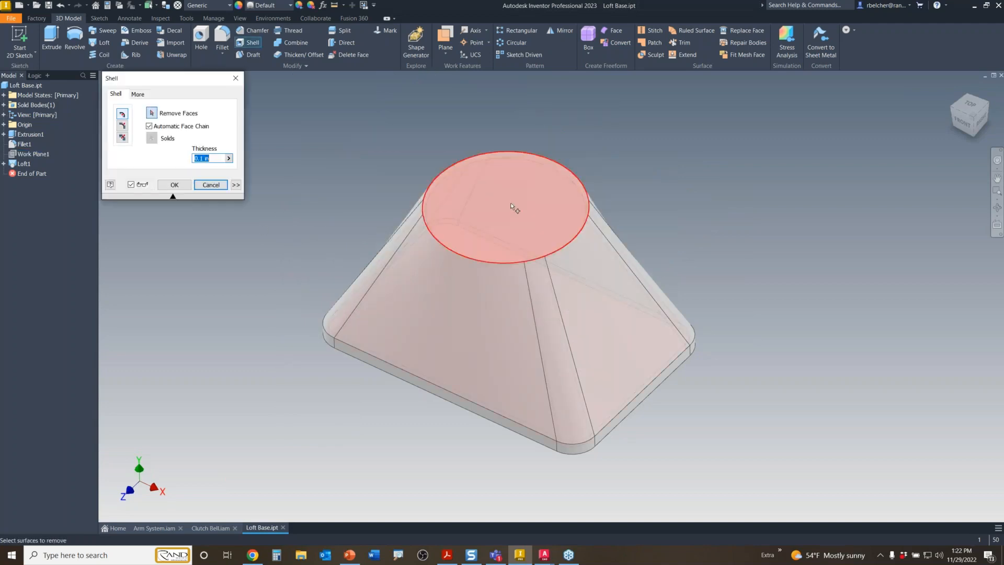
left_click(512, 206)
middle_click_drag(433, 426, 497, 353, "shift")
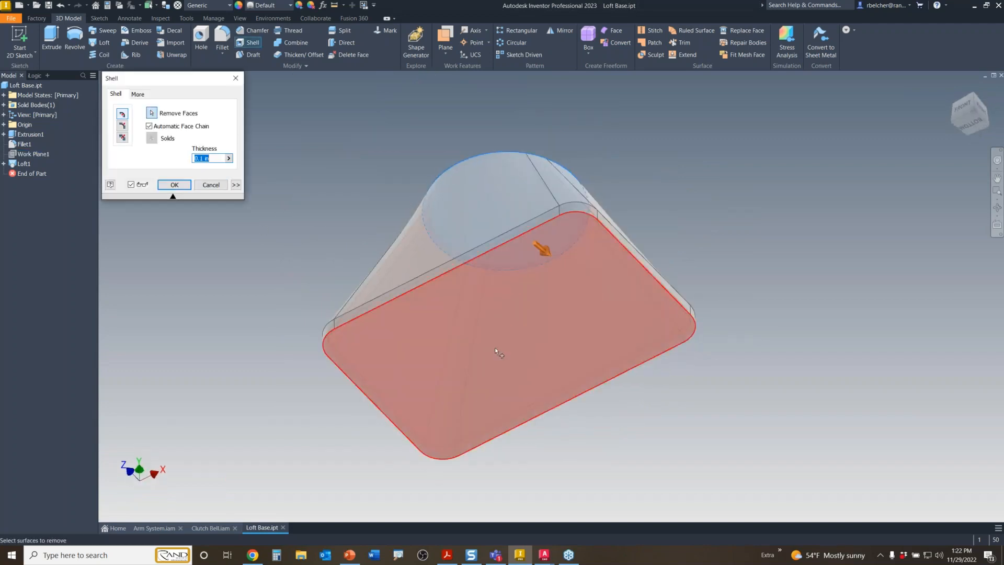
left_click(497, 351)
left_click(174, 185)
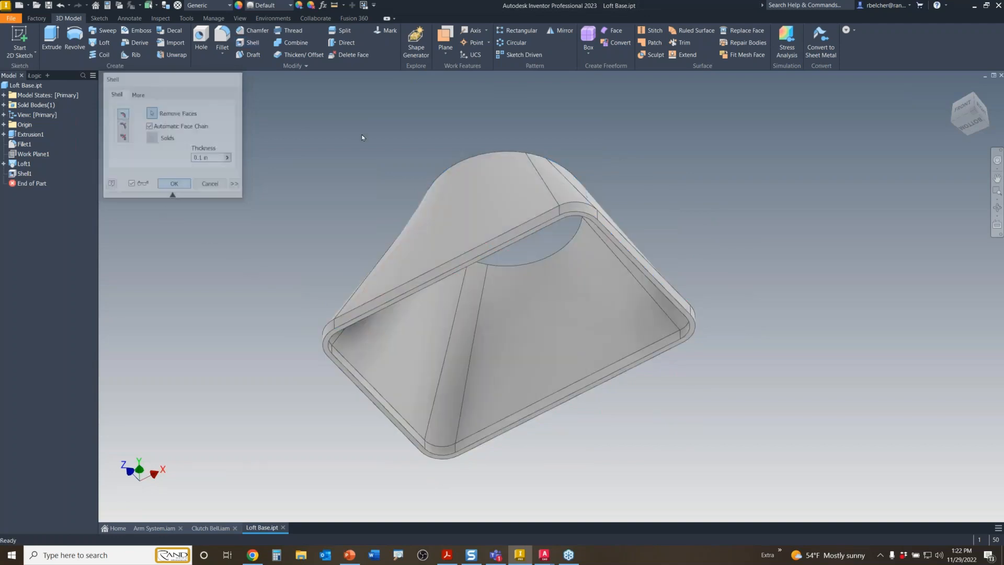
- Check the hollow funnel from above, then close Loft Base.ipt without saving
middle_click_drag(362, 137, 360, 285, "shift")
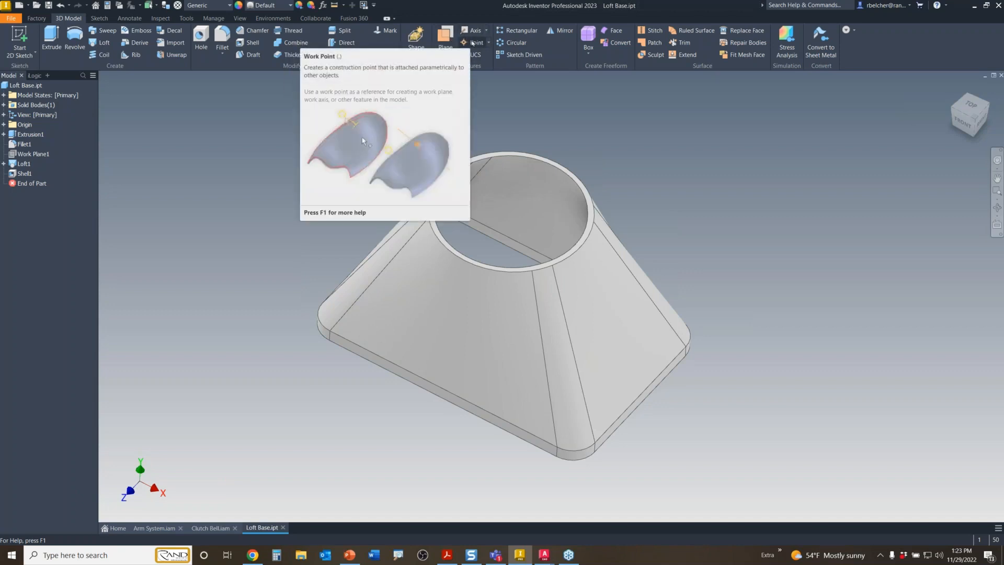
left_click(1001, 76)
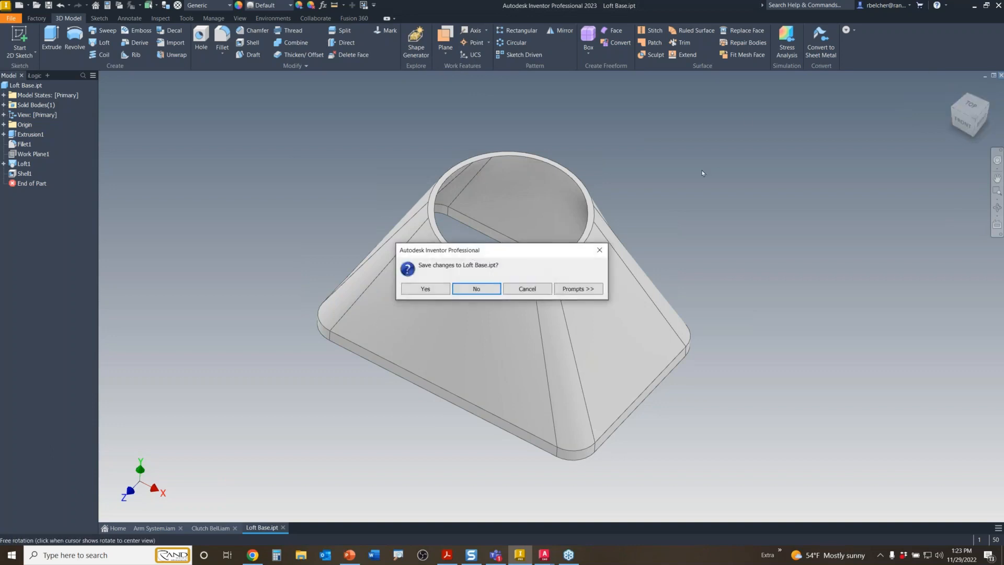
left_click(479, 292)
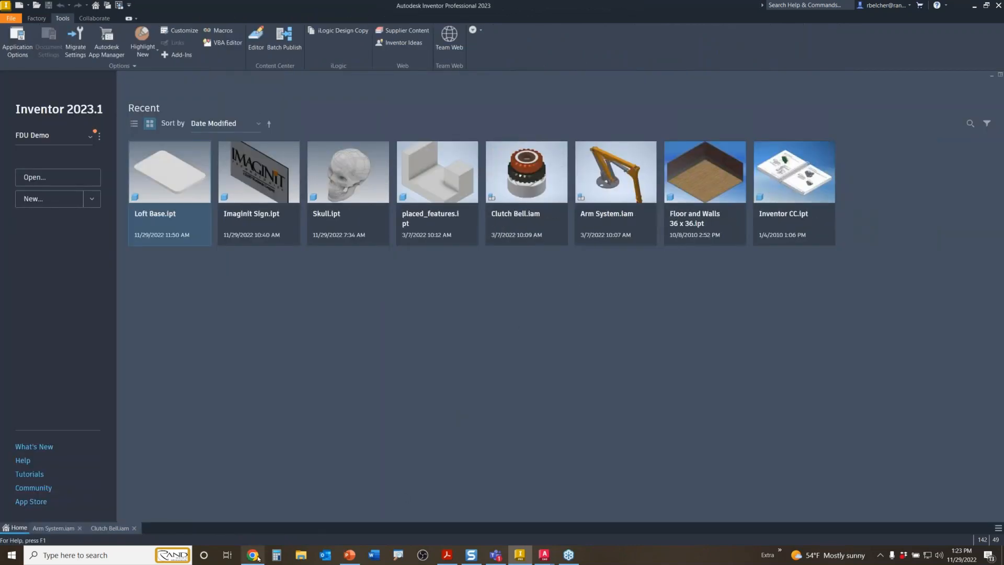
- In Mindomo, open the torso-and-hips picture under Drag and Drop Constraints, then return to Inventor
mouse_move(253, 554)
left_click(273, 525)
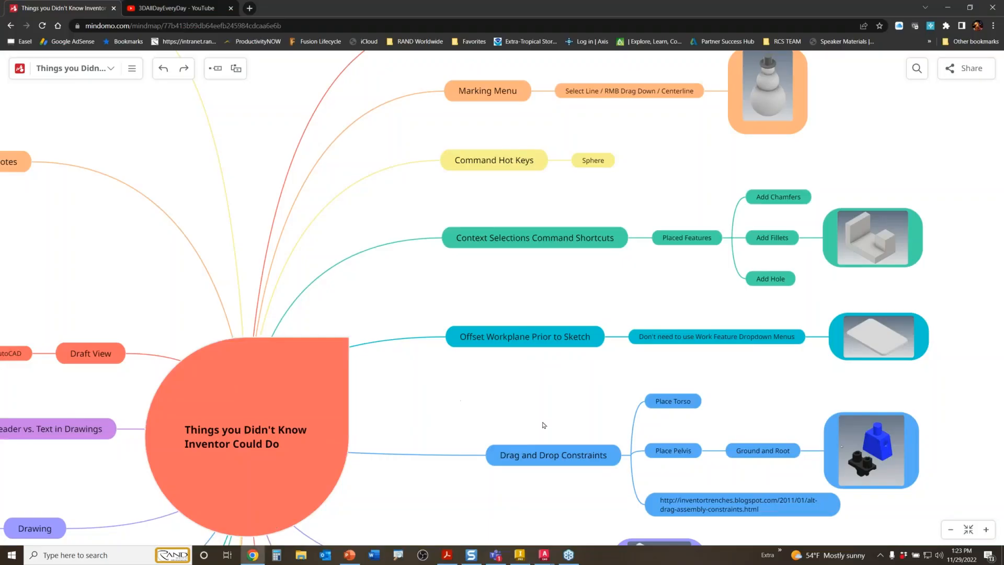
scroll(544, 285, "down", 1)
scroll(544, 285, "down", 4)
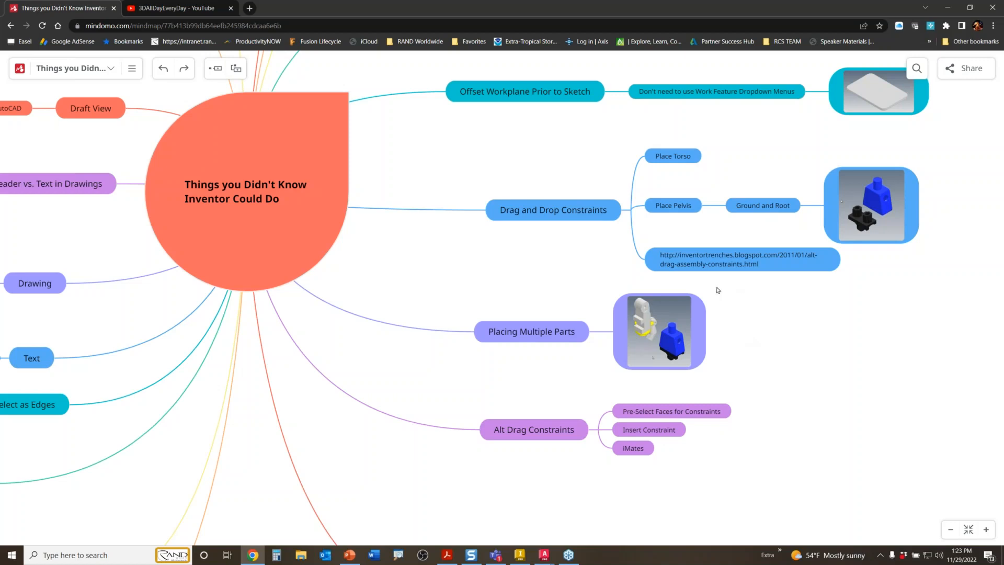
left_click(900, 241)
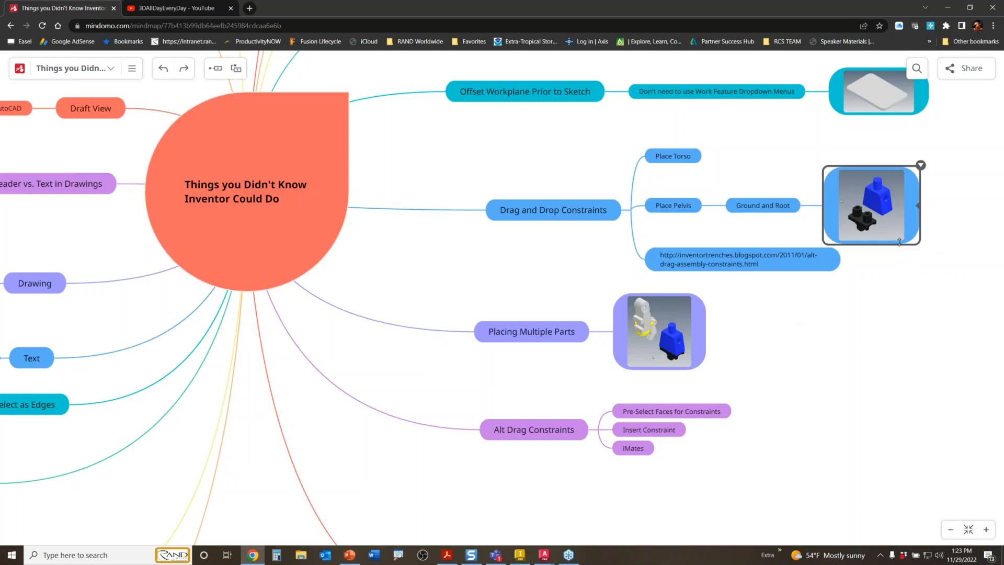
left_click(520, 554)
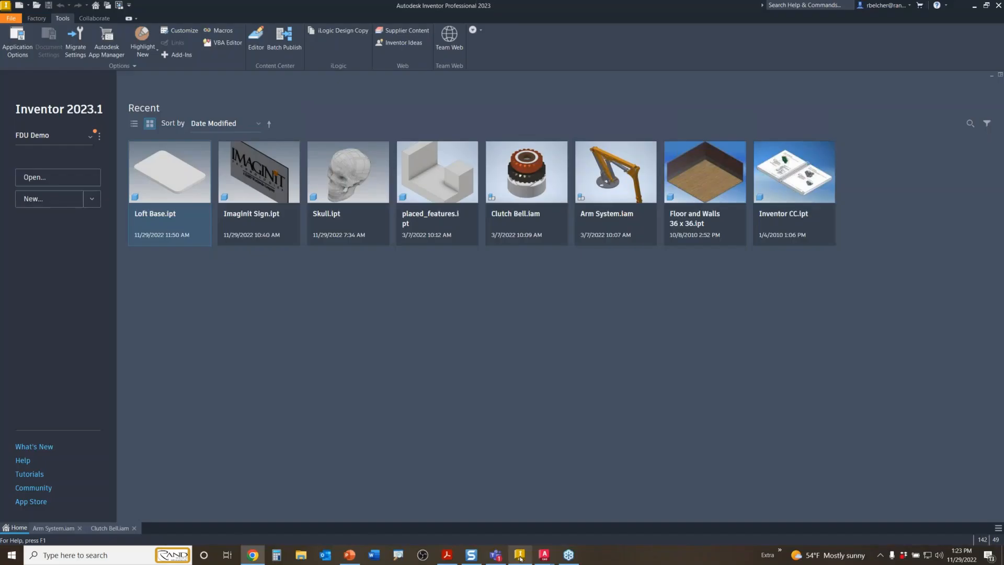
- Create a Standard.iam assembly and place Torso.ipt grounded at the origin
left_click(21, 9)
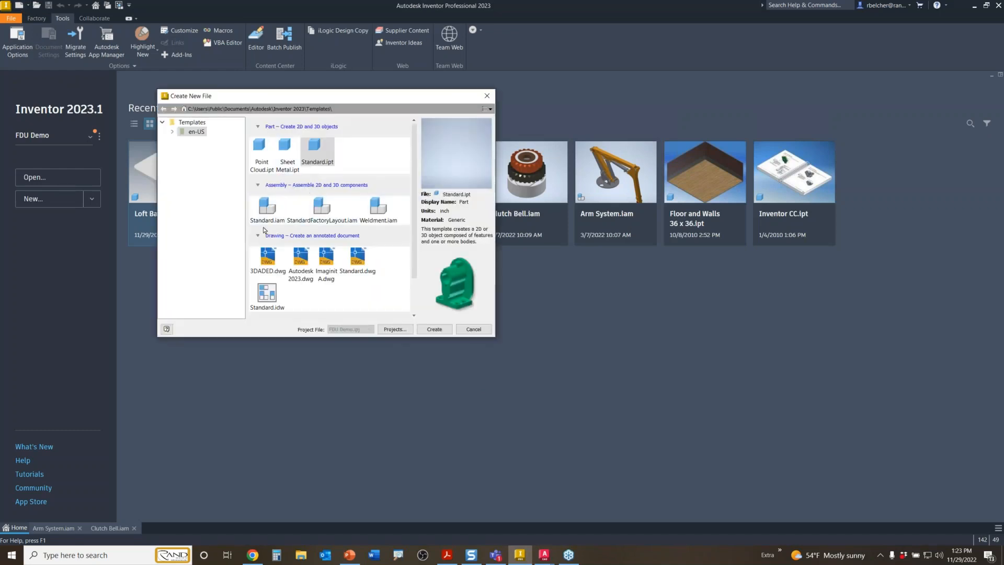
double_click(266, 208)
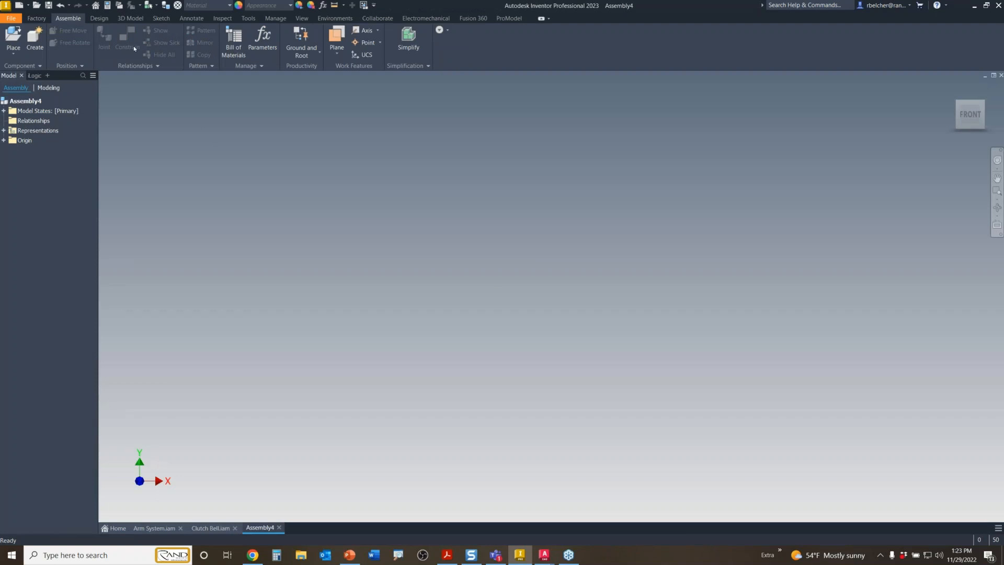
left_click(14, 36)
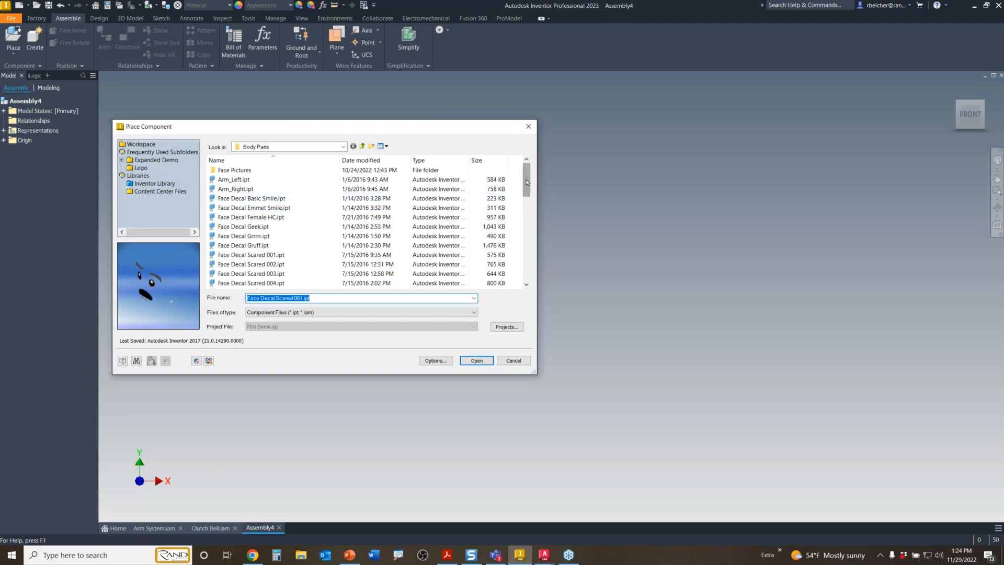
left_click_drag(527, 182, 527, 265)
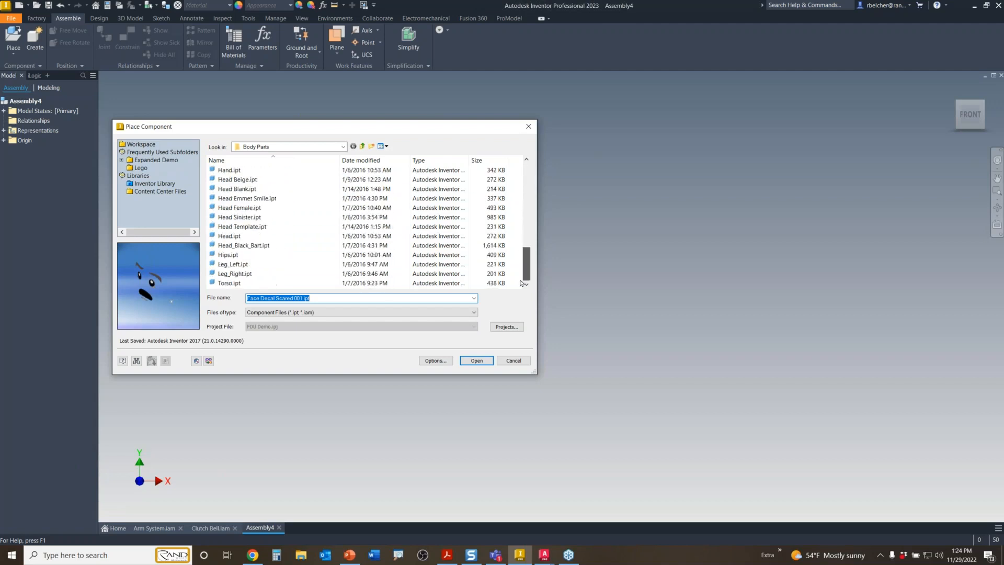
left_click(229, 284)
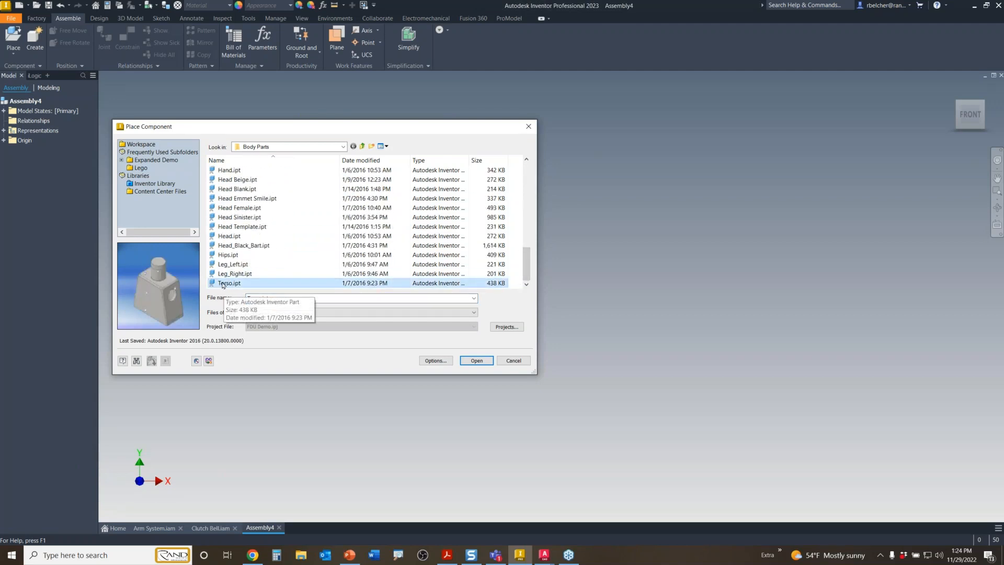
left_click(477, 361)
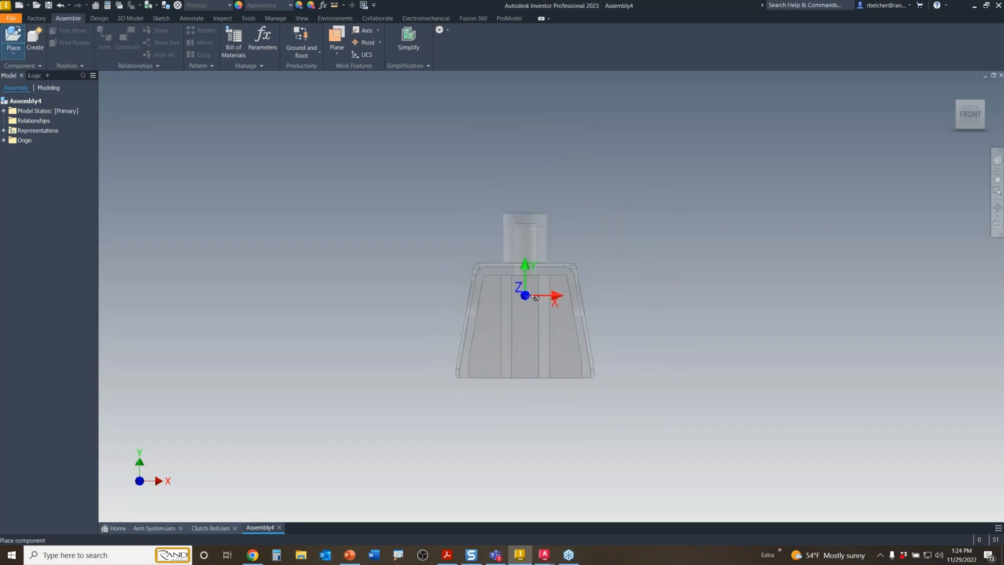
right_click(513, 263)
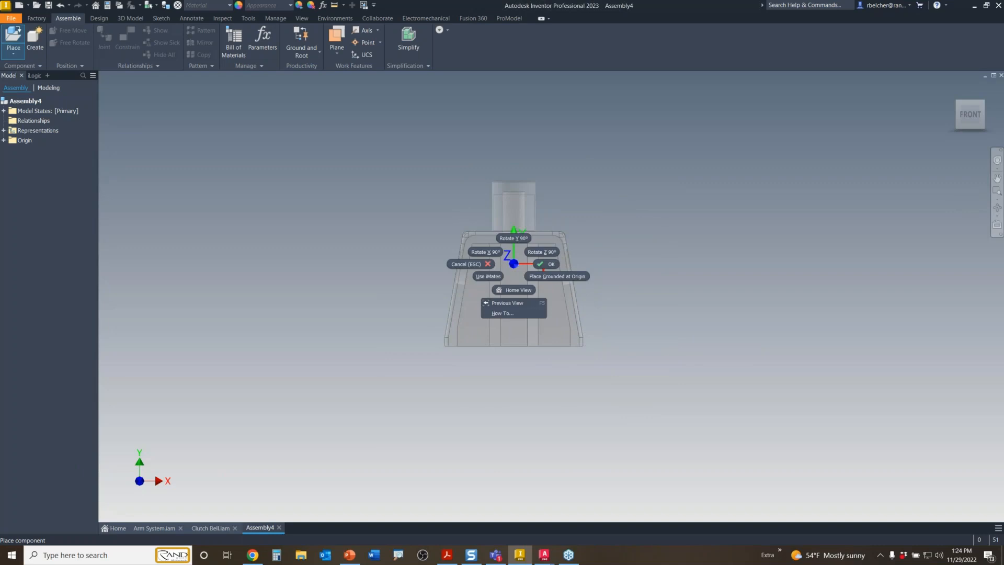
left_click(541, 277)
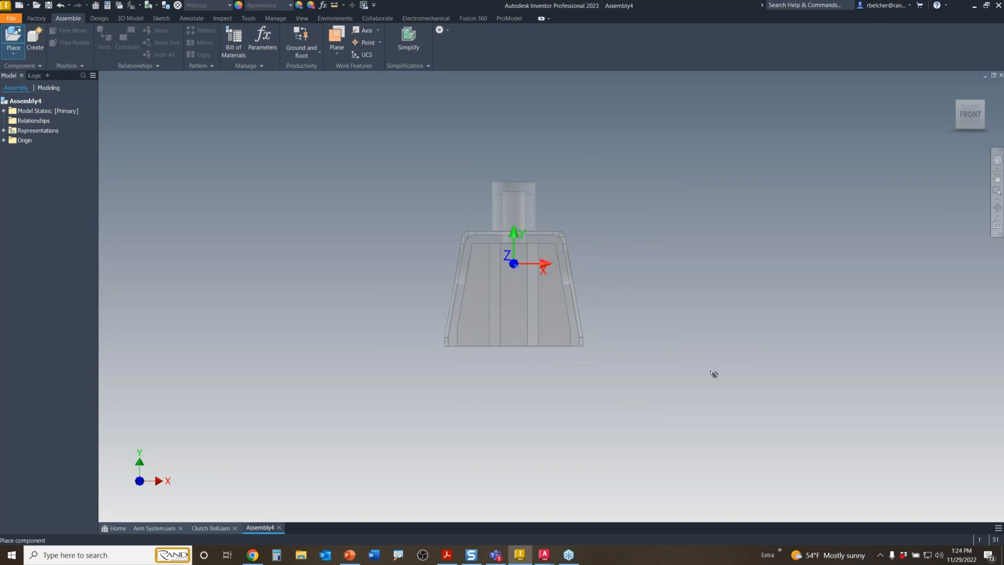
key("Escape")
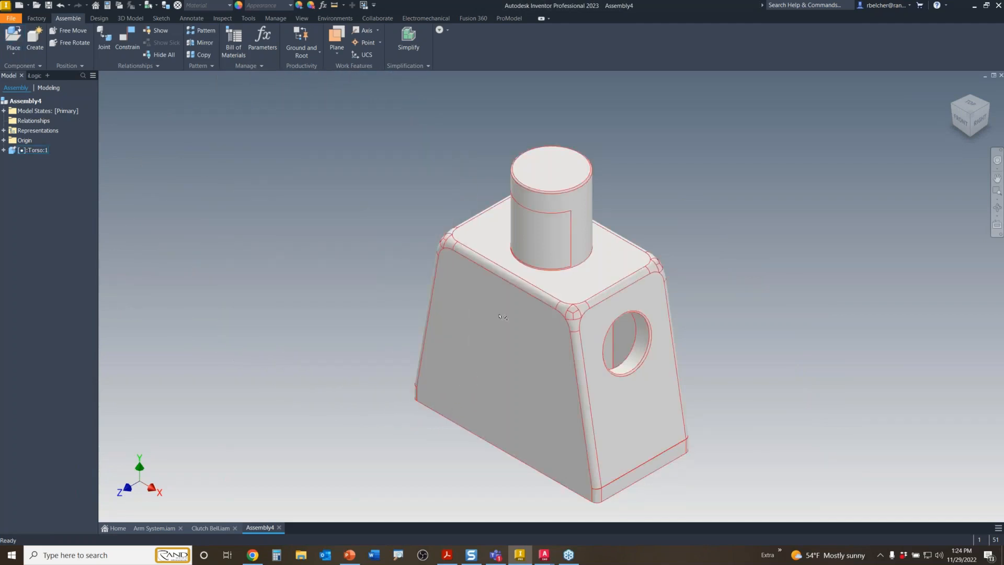
- Give the torso the Blue - Wall Paint - Glossy appearance
scroll(438, 334, "down", 3)
middle_click_drag(439, 340, 484, 294)
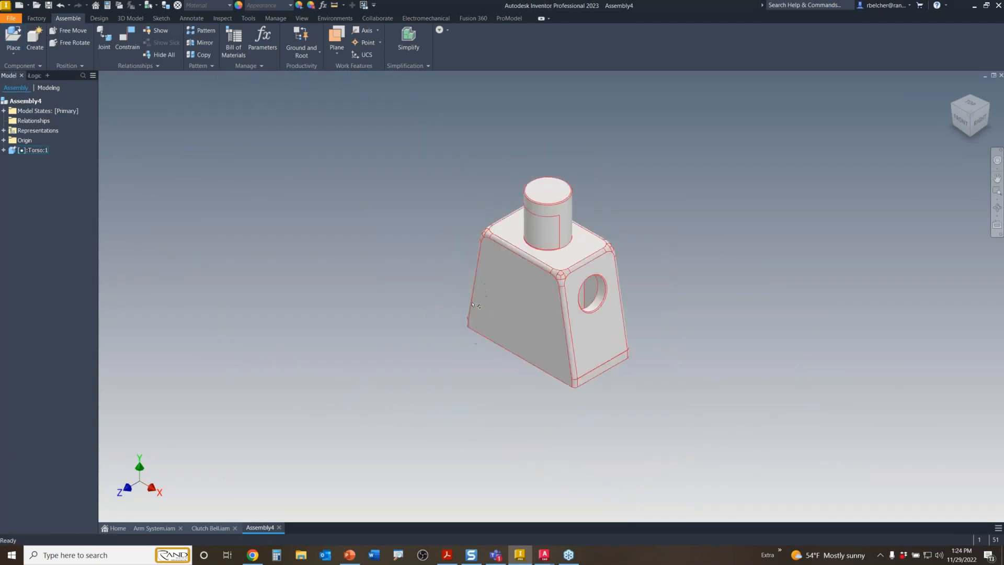
left_click(484, 293)
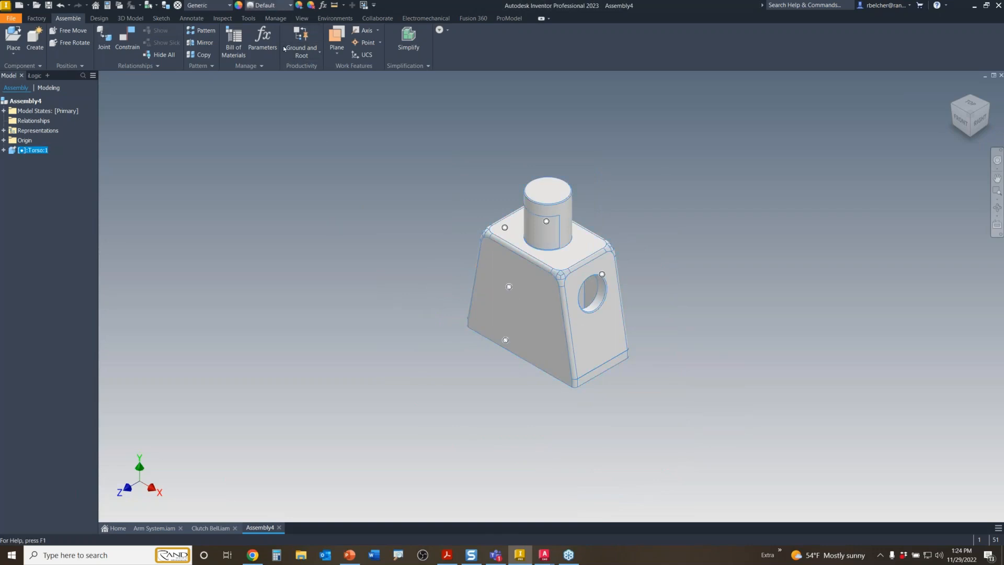
left_click(291, 6)
scroll(302, 82, "up", 12)
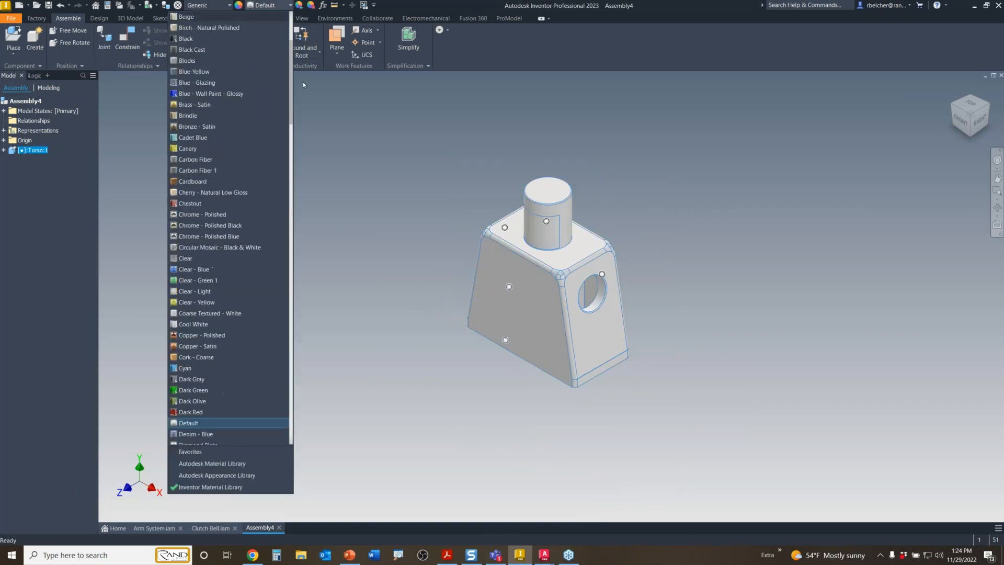
left_click(193, 94)
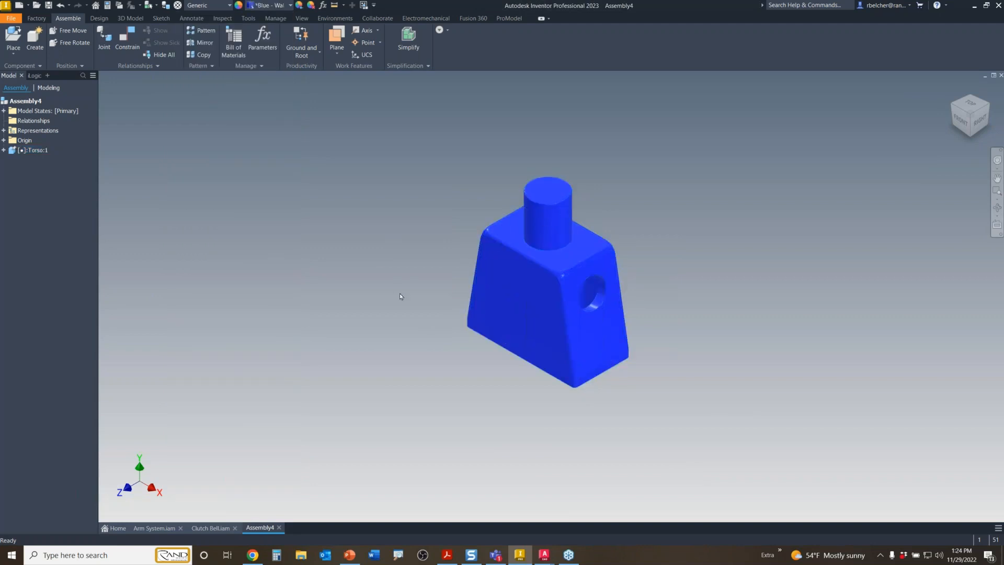
left_click(281, 219)
left_click(13, 39)
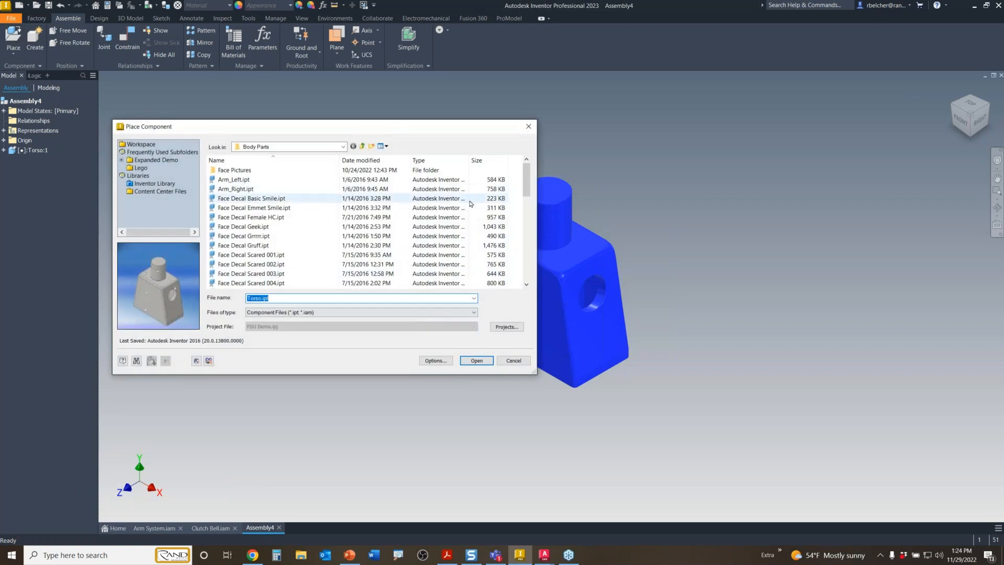
- Place a single Hips.ipt component beside the torso
left_click_drag(527, 180, 525, 263)
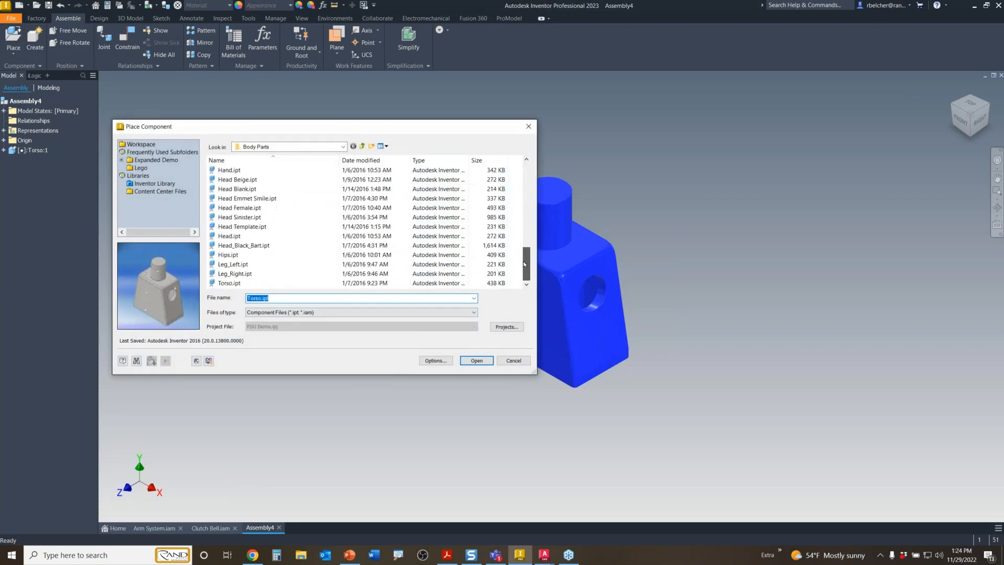
left_click(232, 256)
left_click(487, 362)
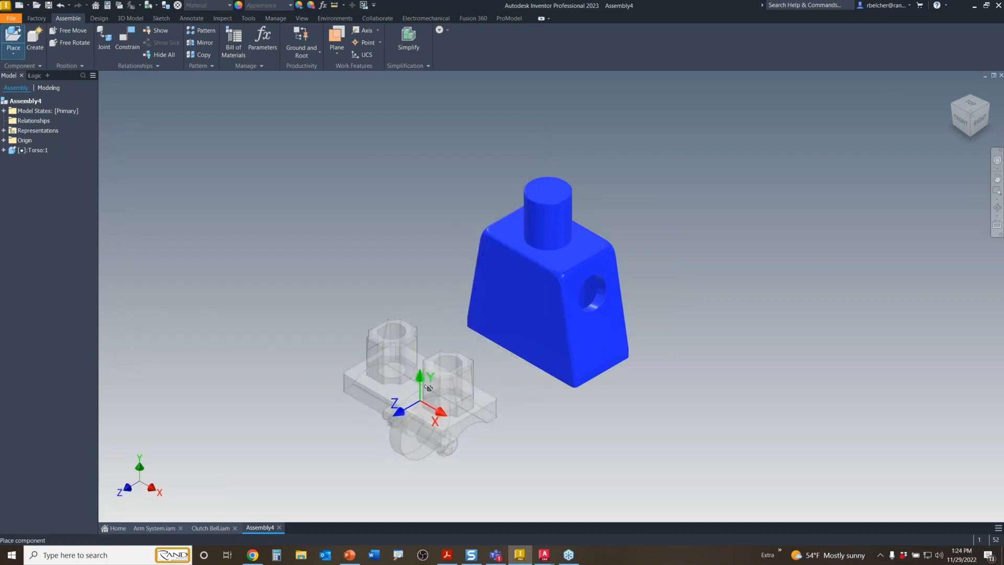
left_click(428, 387)
key("Escape")
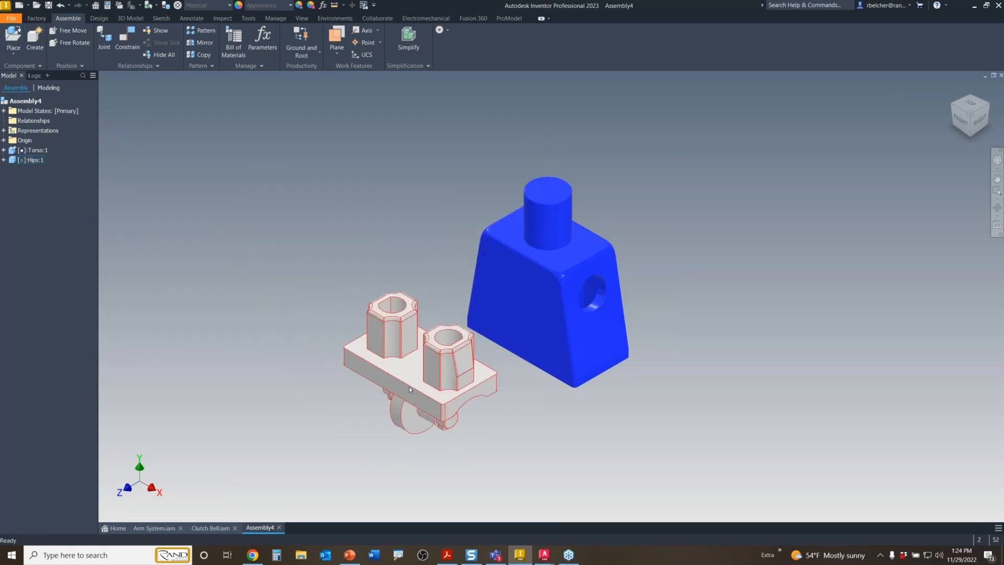
- Make the hips Smooth - Black and move them lower in the scene
left_click(409, 387)
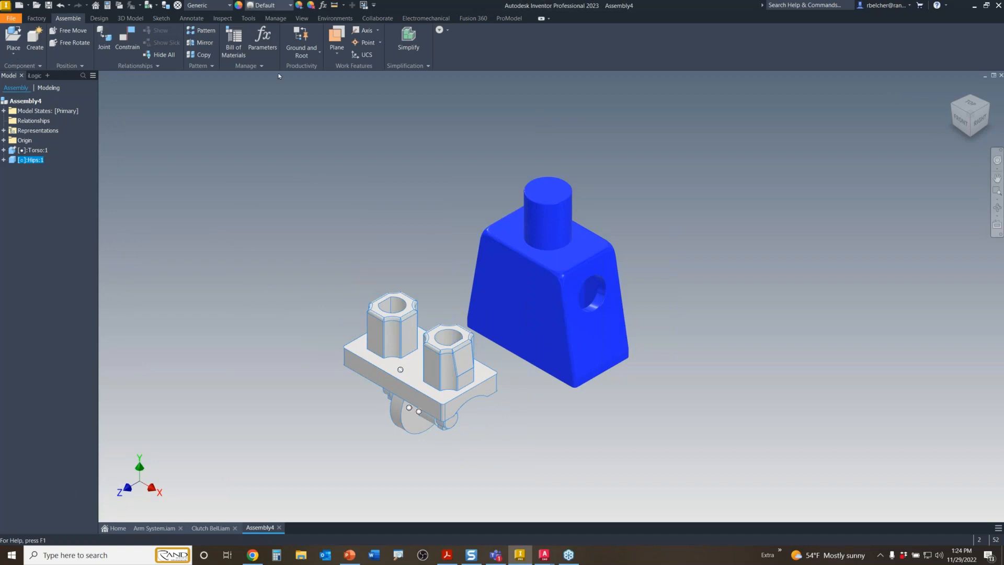
left_click(290, 5)
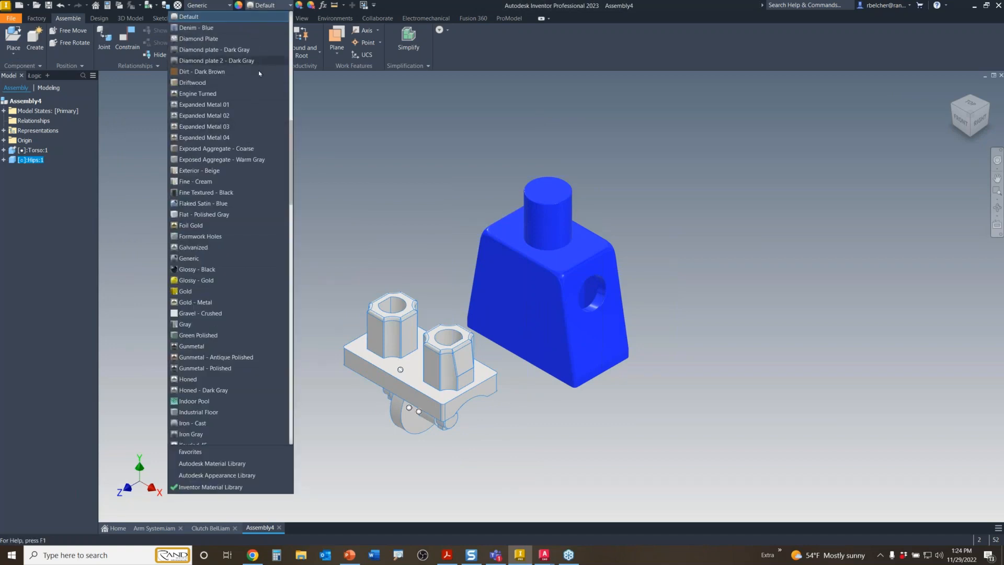
scroll(246, 183, "down", 12)
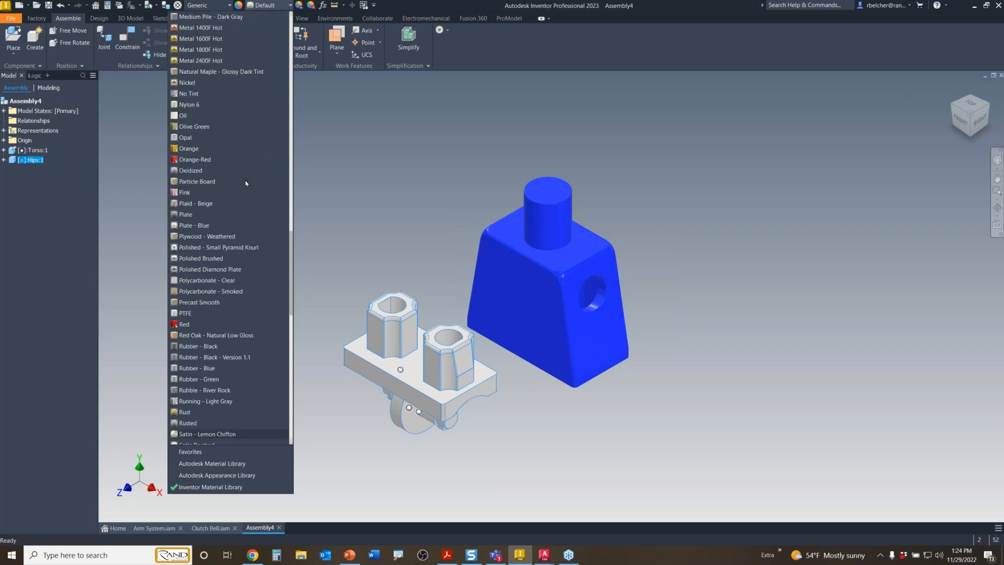
scroll(246, 183, "down", 5)
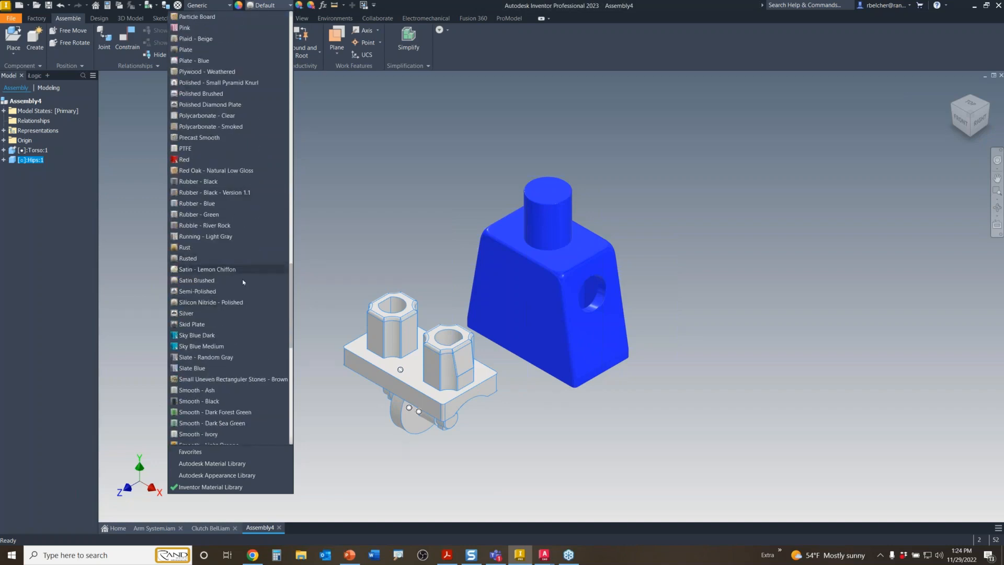
left_click(212, 401)
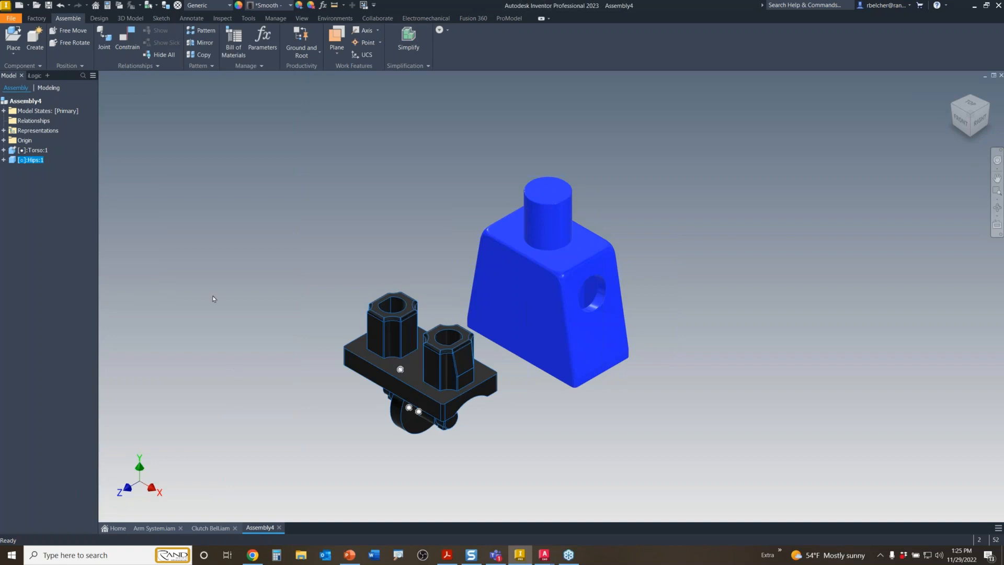
left_click(265, 256)
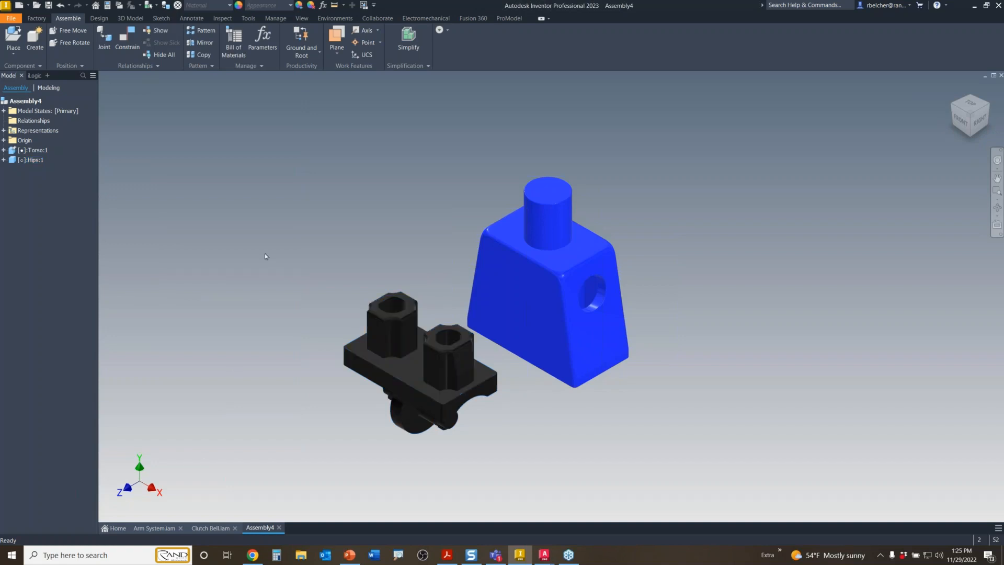
left_click_drag(409, 380, 428, 416)
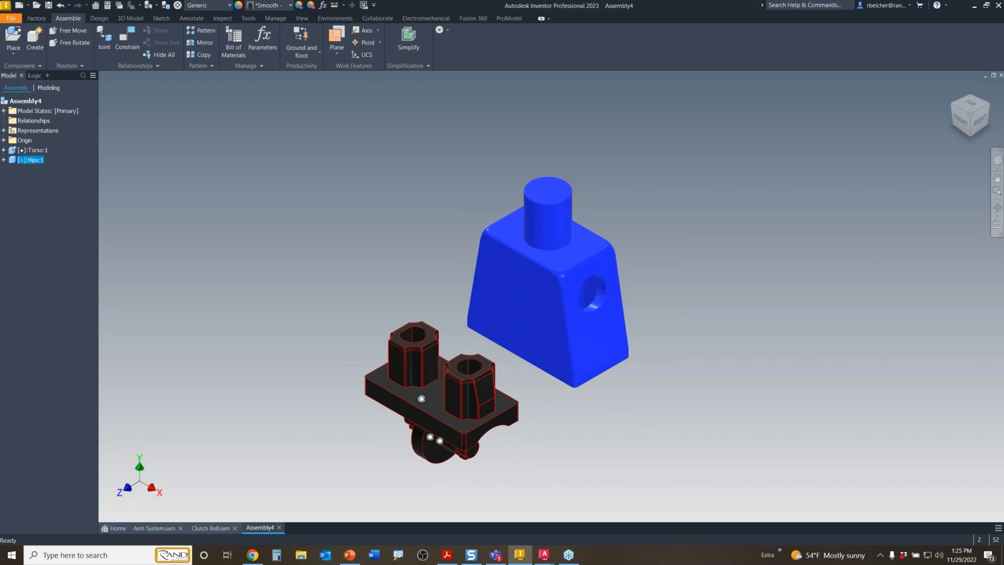
left_click(270, 303)
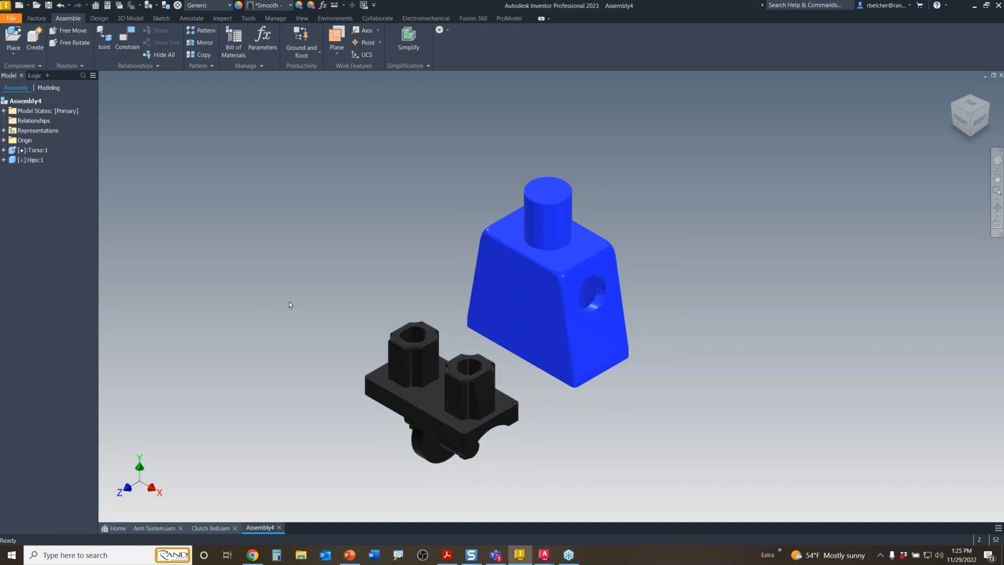
key("c")
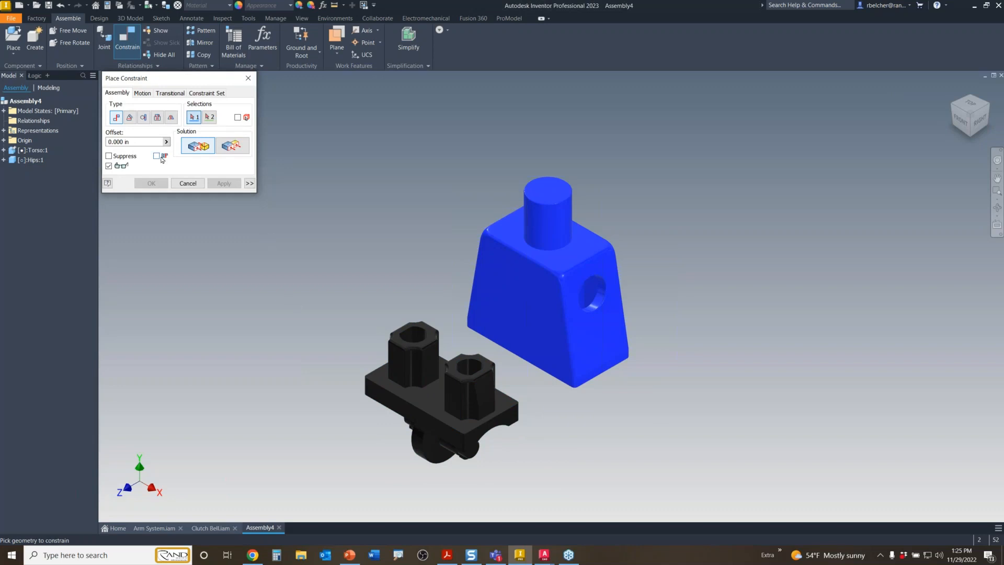
- Mate the hips' top face to the torso's underside face
left_click(431, 403)
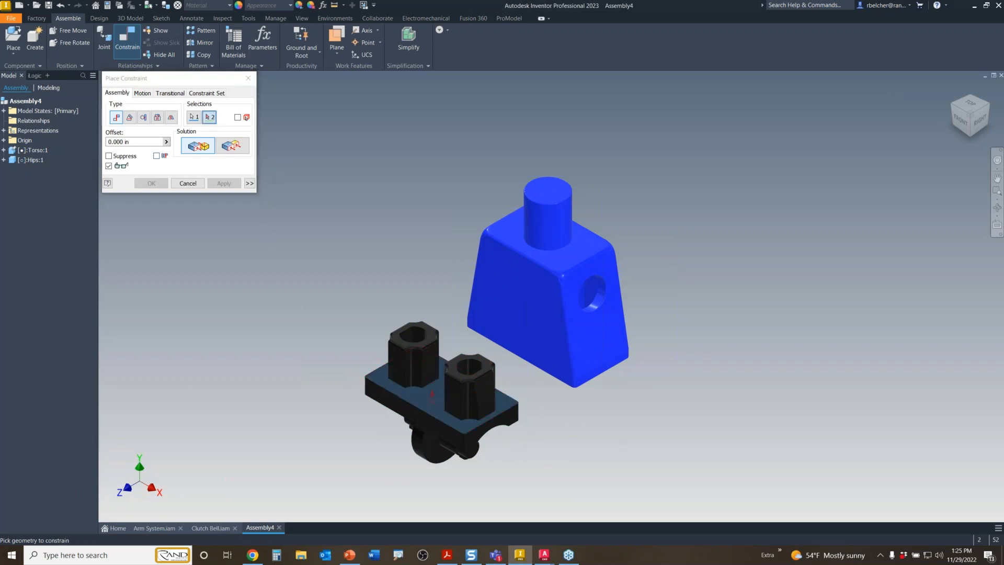
middle_click_drag(576, 459, 577, 346, "shift")
left_click(577, 346)
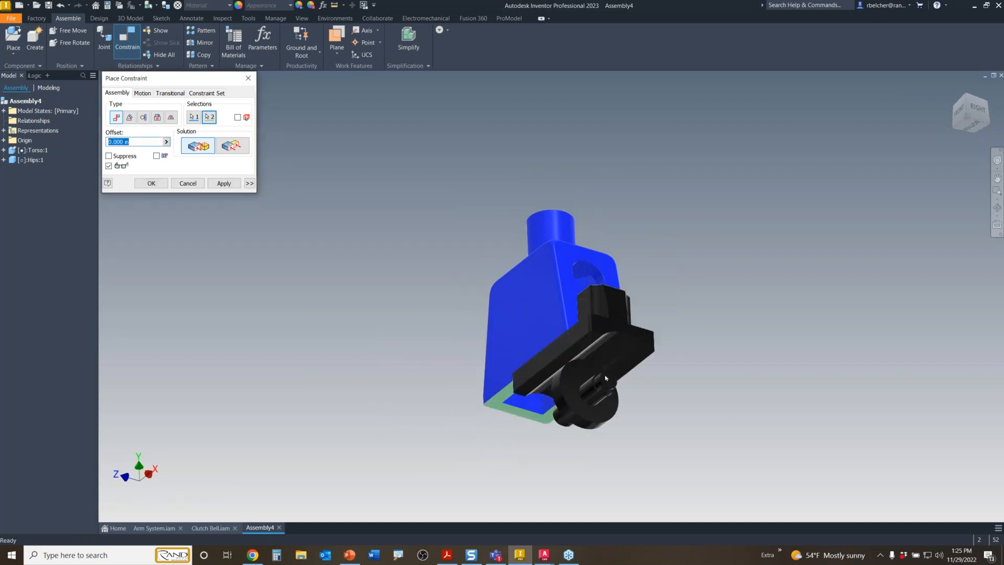
left_click(224, 183)
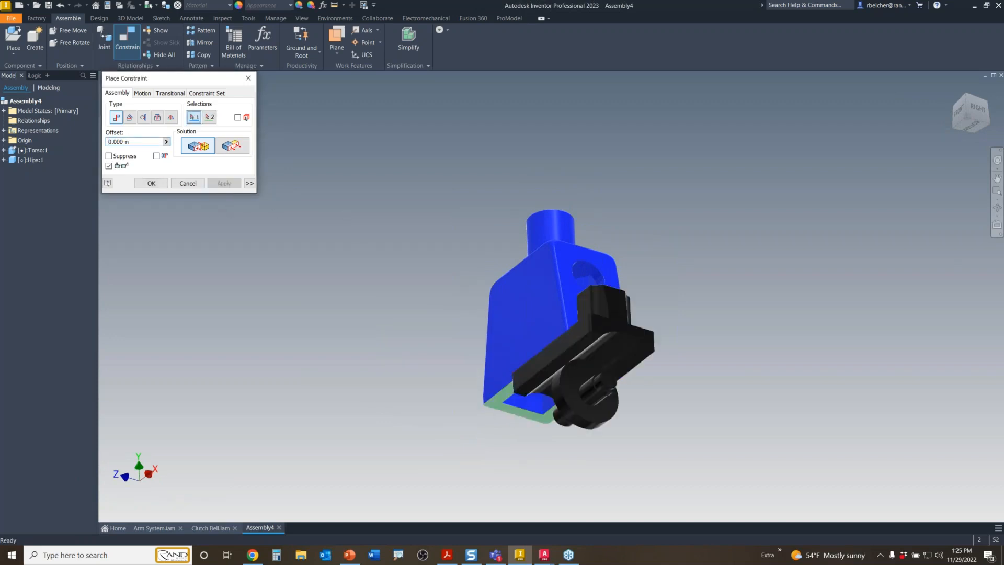
- Make the hips' side face flush with the torso's side face
left_click(232, 145)
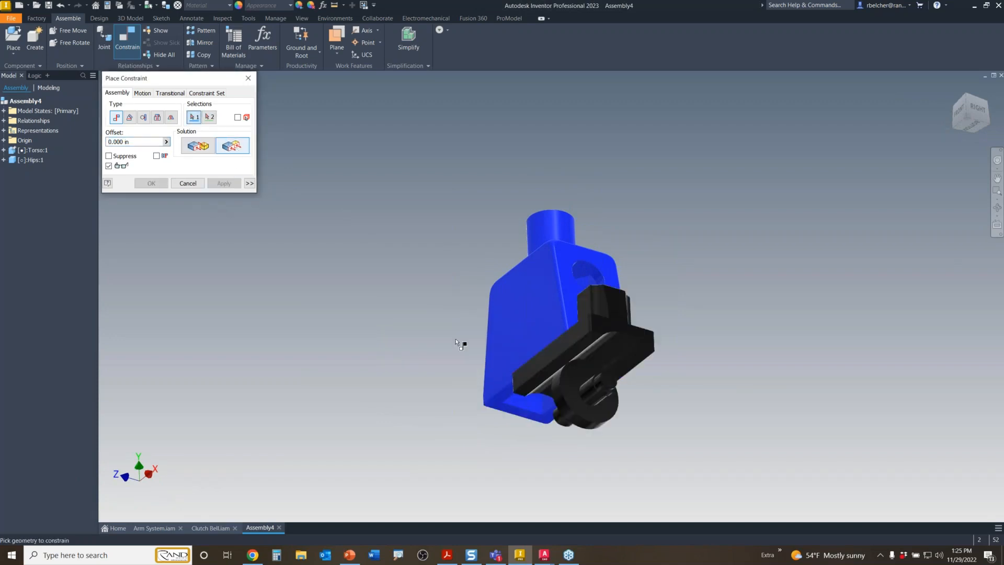
left_click(549, 360)
left_click(524, 333)
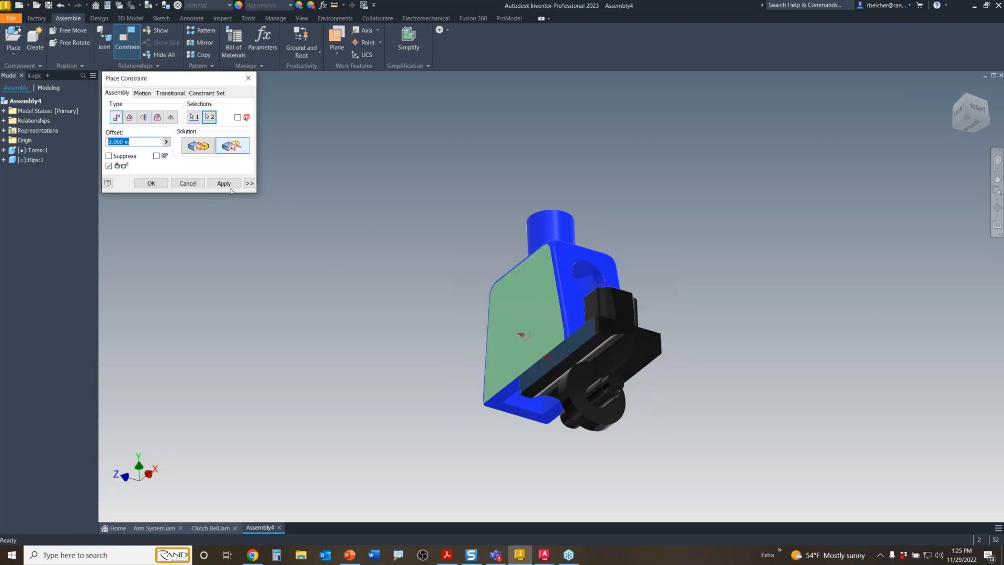
left_click(151, 183)
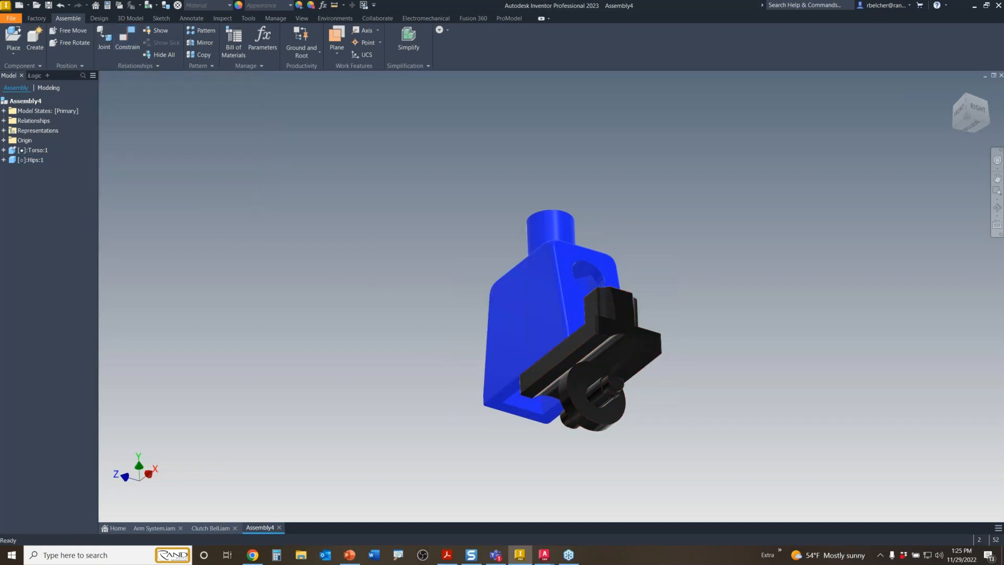
- Drag the hips beneath the torso and expand Torso:1, Hips:1 and the torso's Origin folder
middle_click_drag(606, 270, 644, 372, "shift")
left_click_drag(638, 413, 582, 413)
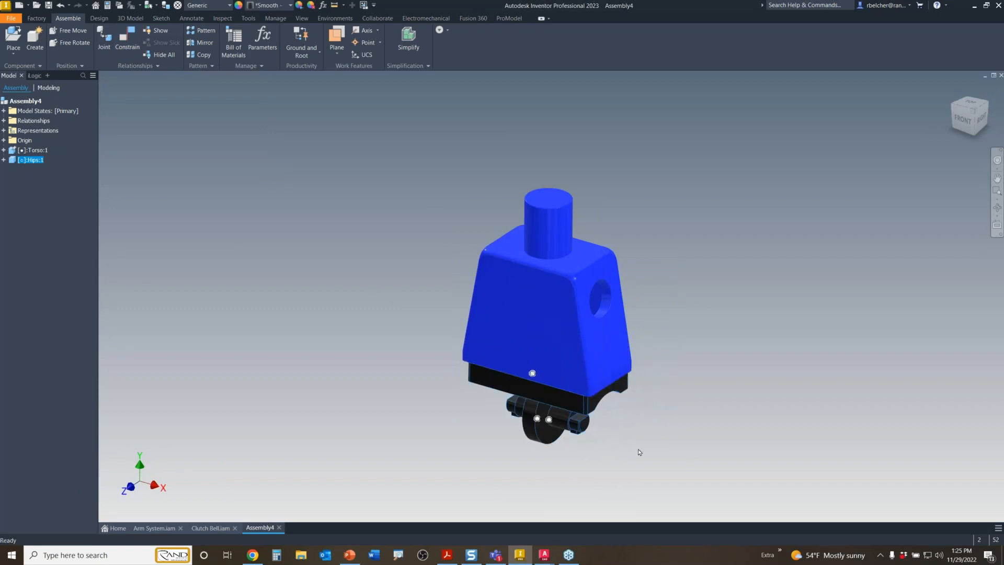
left_click(603, 452)
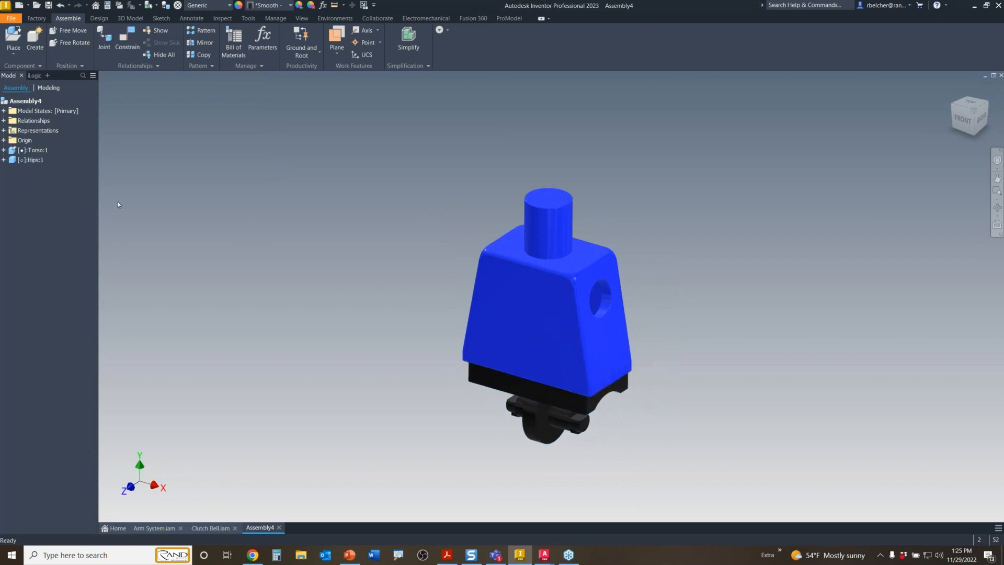
left_click(3, 150)
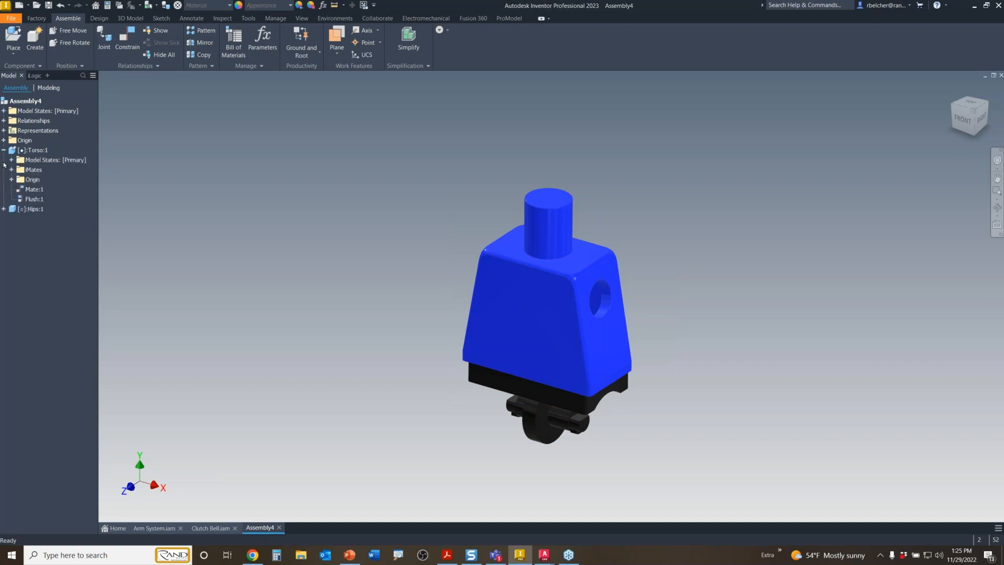
left_click(4, 209)
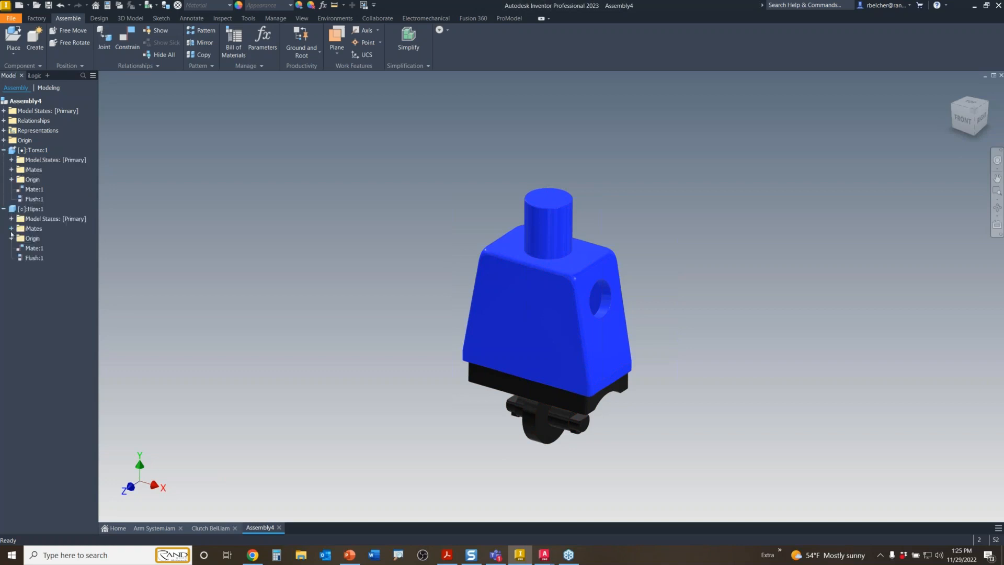
left_click(11, 180)
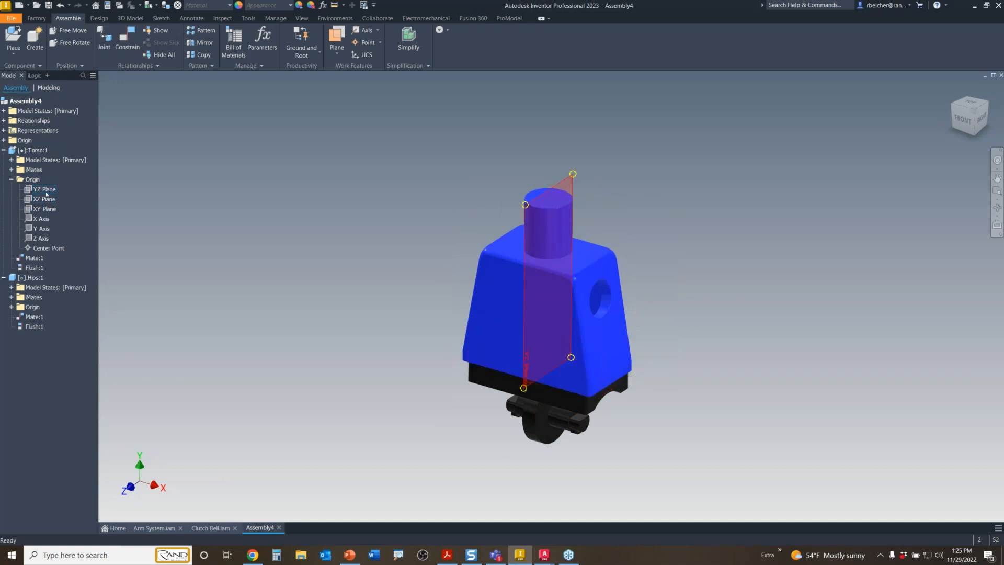
- Constrain the torso's and hips' YZ planes flush, selecting both in the browser
left_click(46, 191)
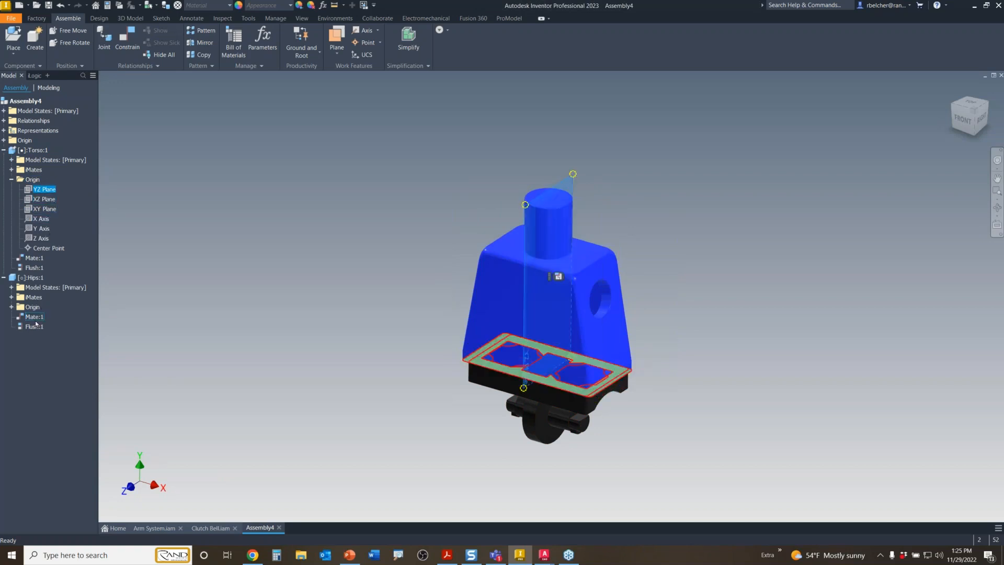
left_click(11, 307)
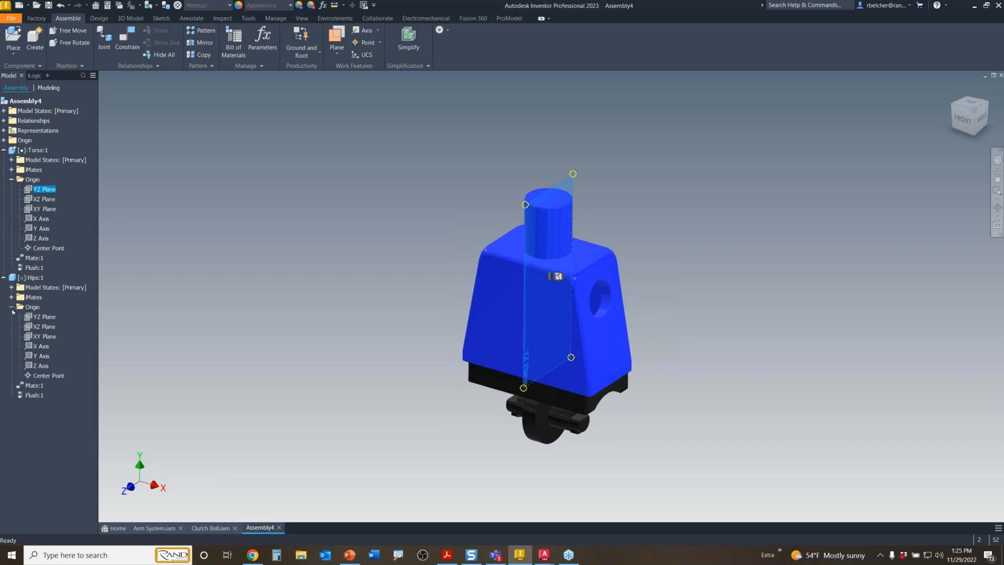
left_click(43, 317, "ctrl")
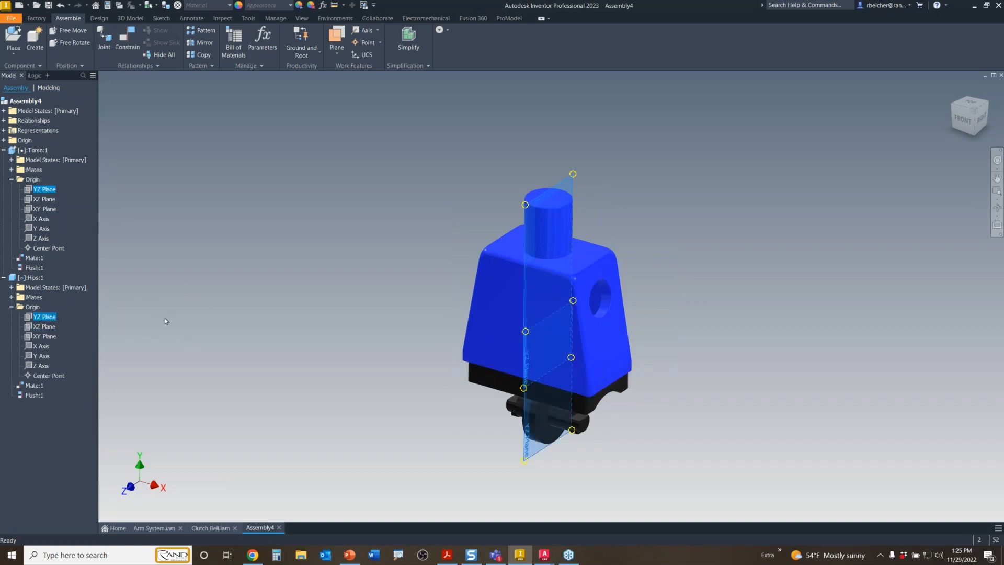
left_click(129, 44)
left_click(236, 147)
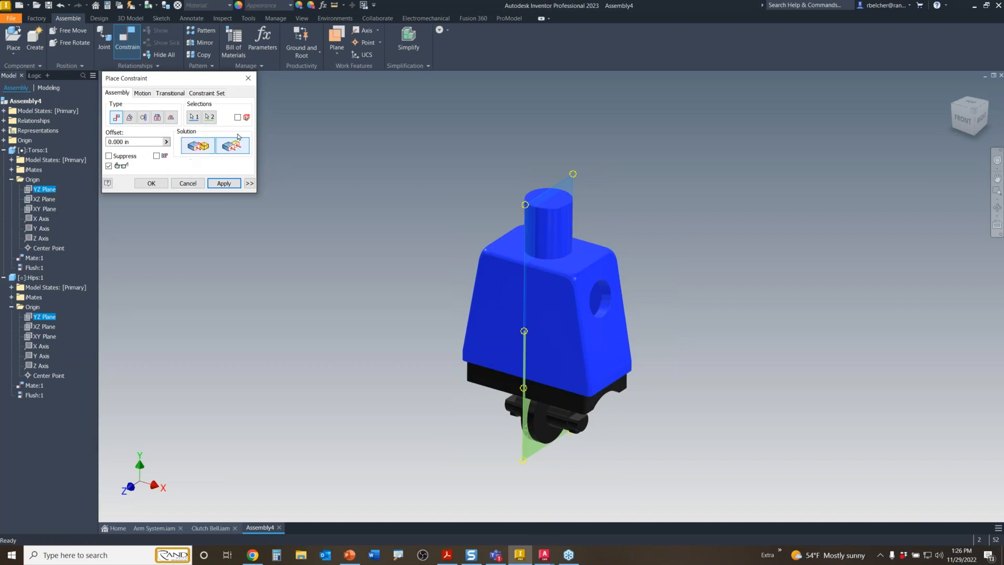
left_click(152, 183)
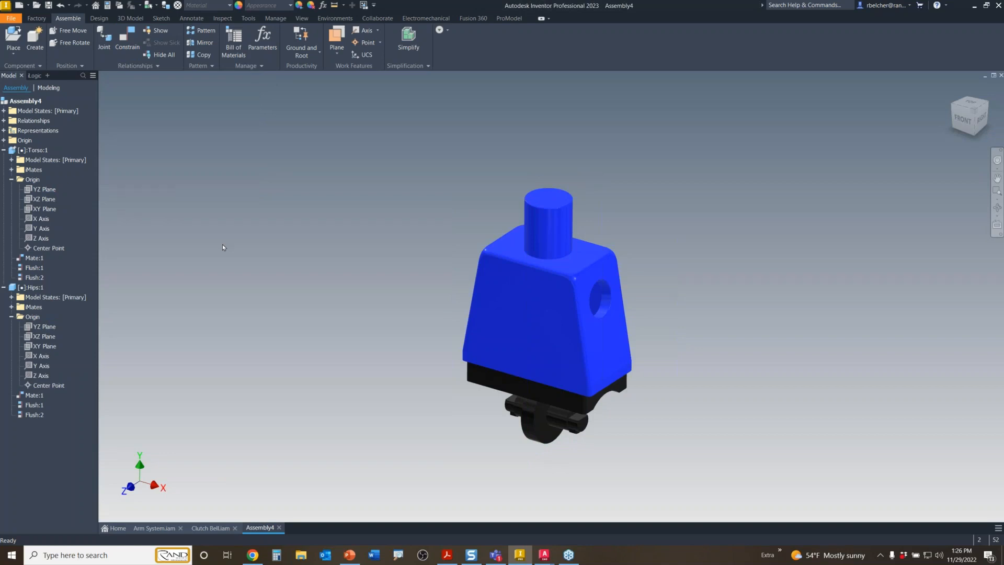
- Delete the Mate:1, Flush:1 and Flush:2 constraints
left_click(34, 258)
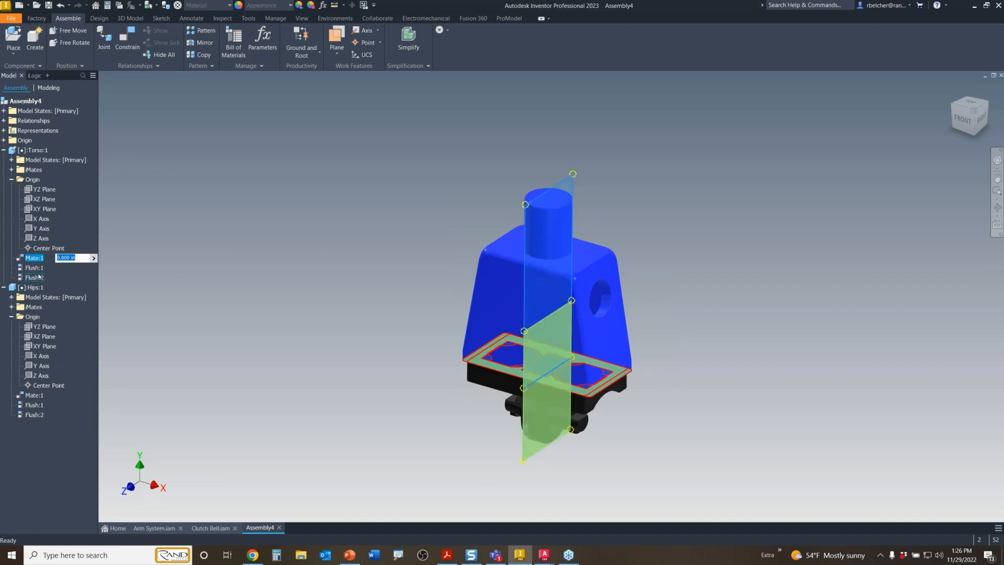
left_click(39, 277, "shift")
right_click(38, 277)
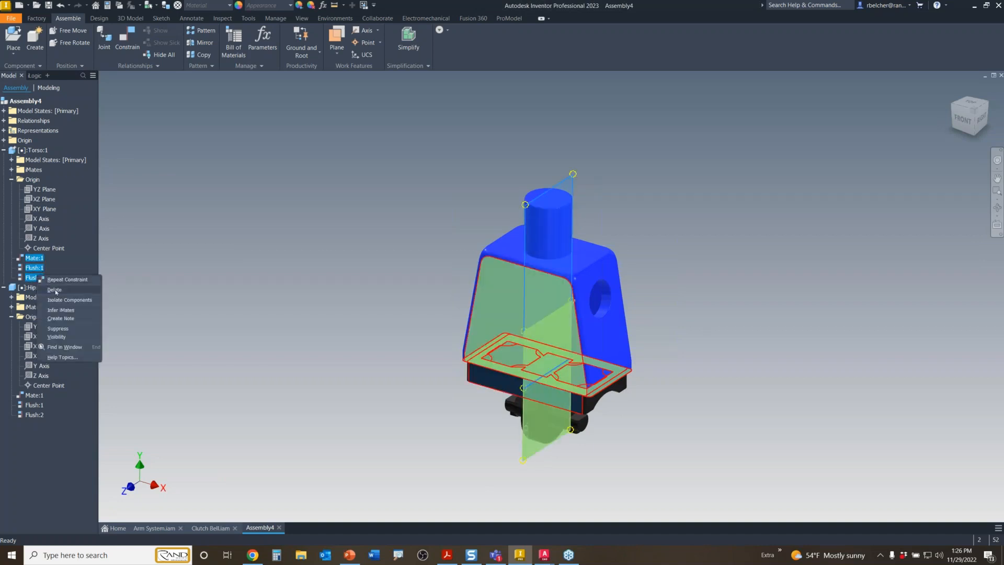
left_click(55, 290)
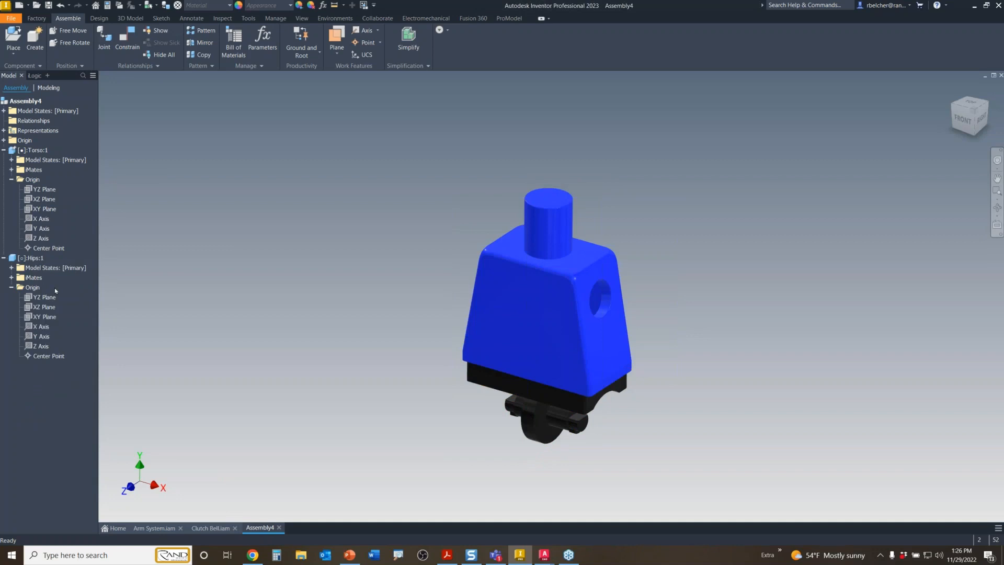
- Collapse the browser nodes and drag the hips leftwards, away from the torso
left_click(11, 287)
left_click(11, 179)
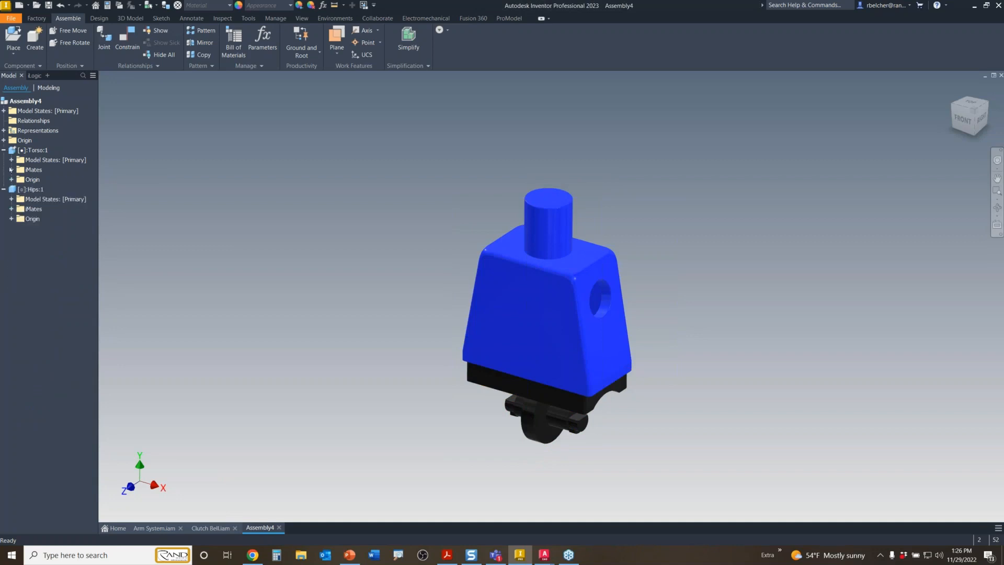
left_click(4, 150)
left_click(4, 160)
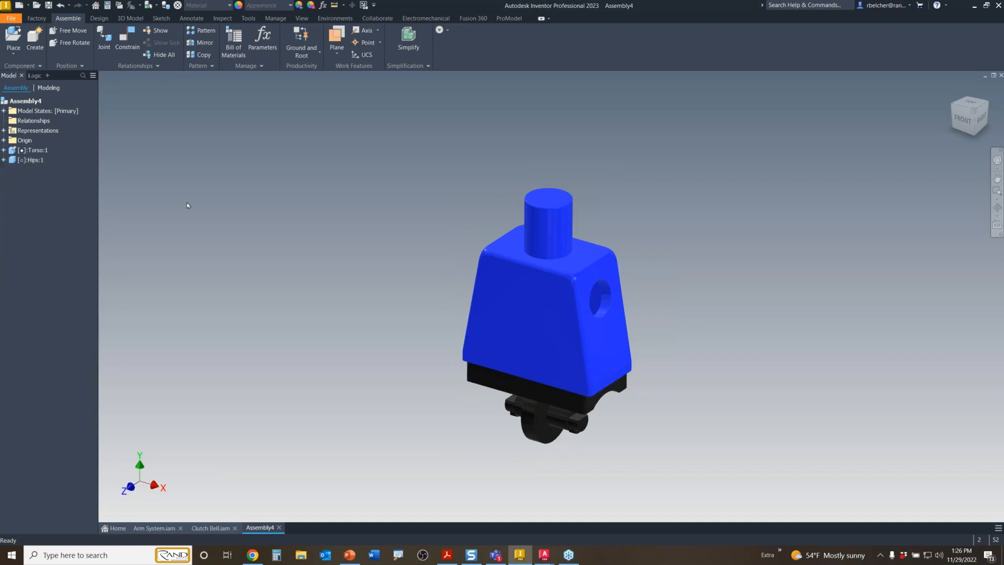
left_click_drag(505, 385, 298, 393)
left_click(418, 331)
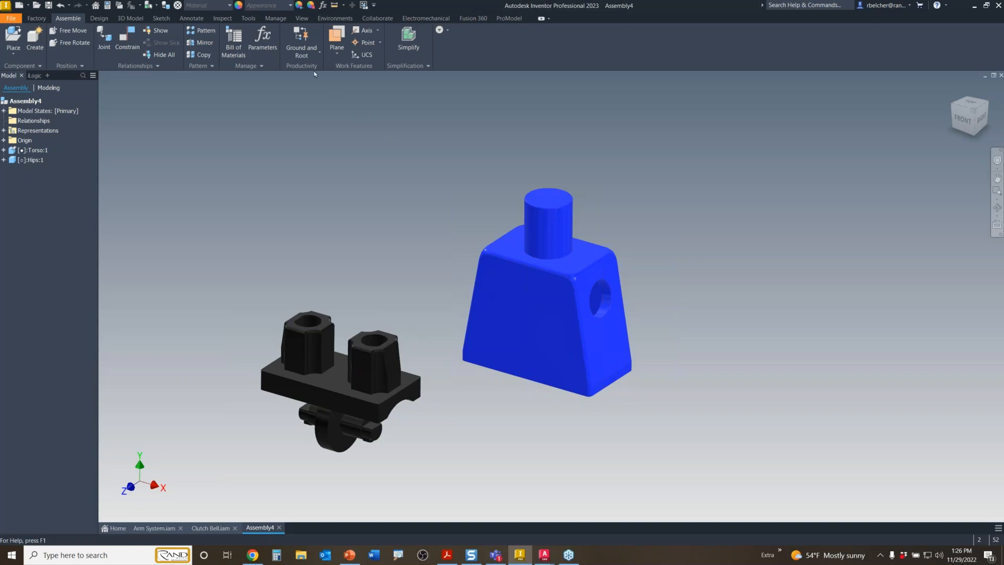
- Ground and root the torso and hips together via Productivity > Ground and Root
left_click(319, 52)
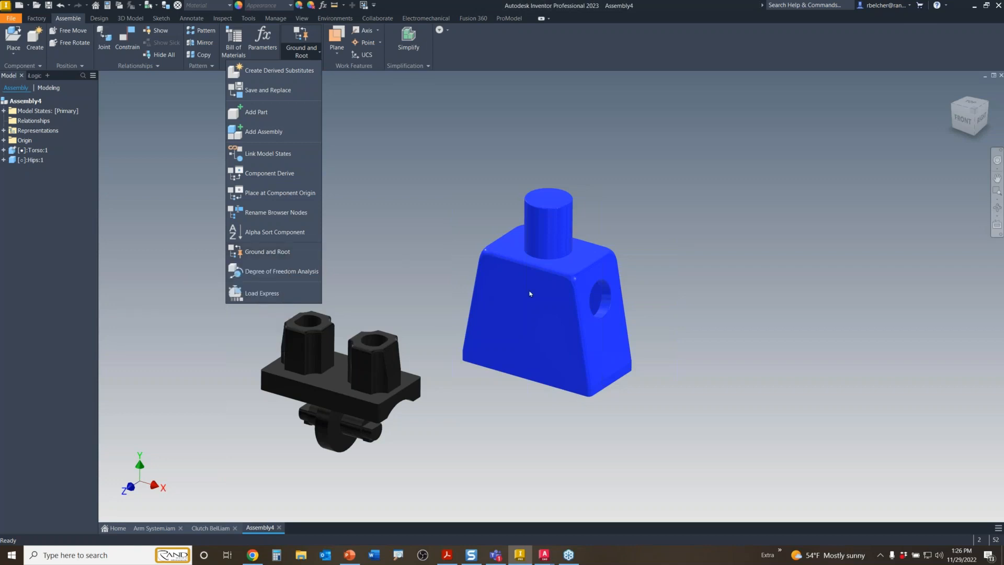
left_click(544, 287)
left_click(527, 291)
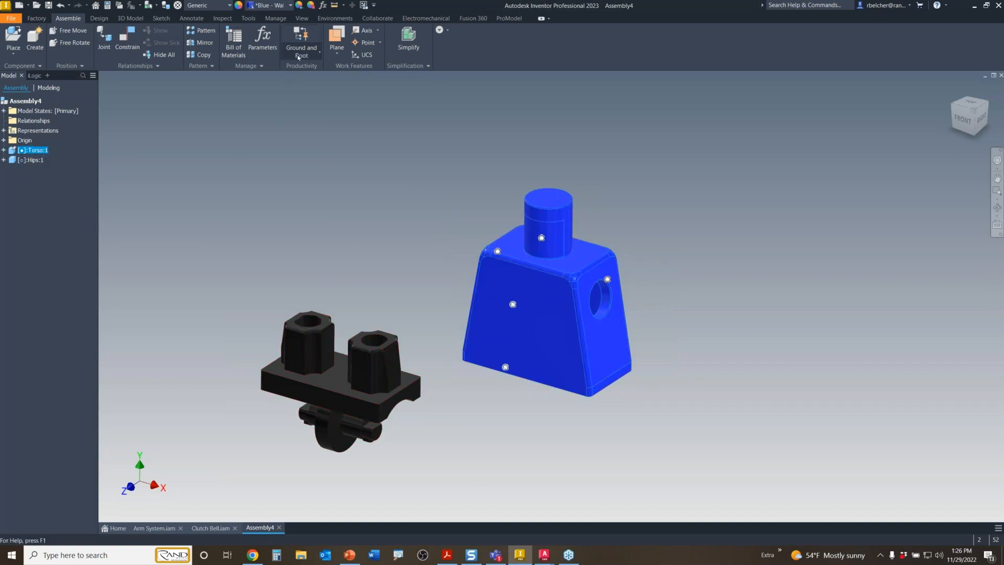
left_click(312, 58)
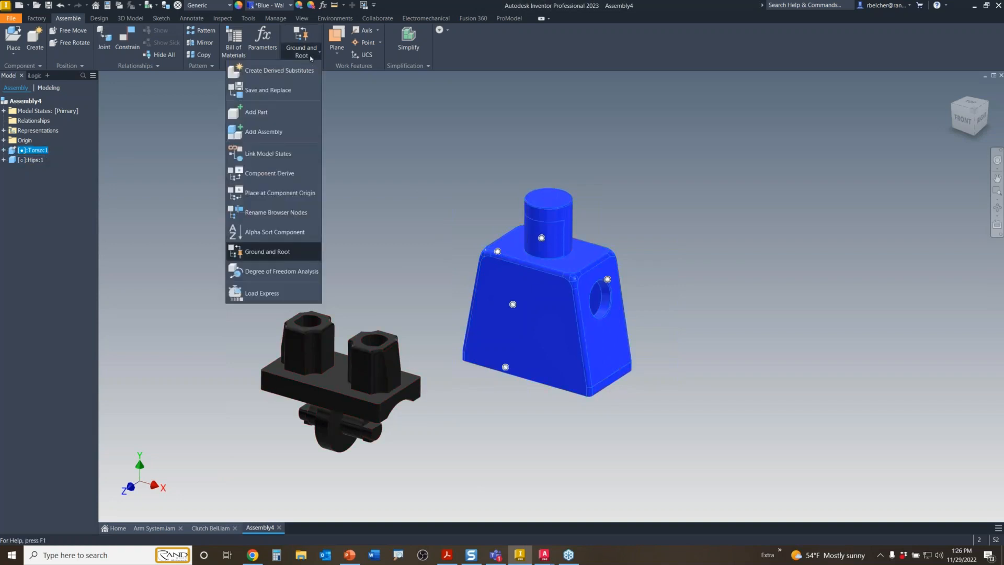
left_click(273, 252)
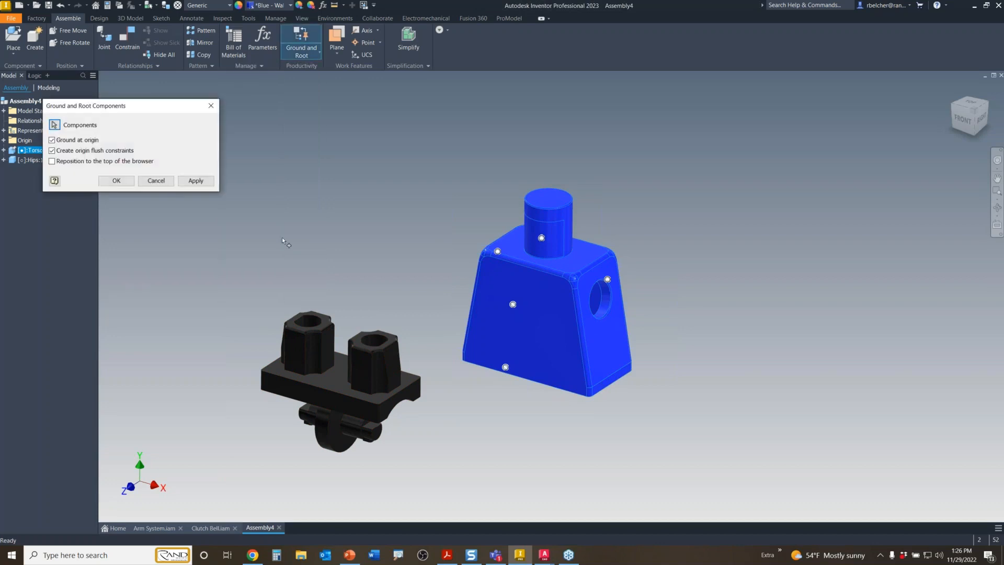
left_click(306, 345)
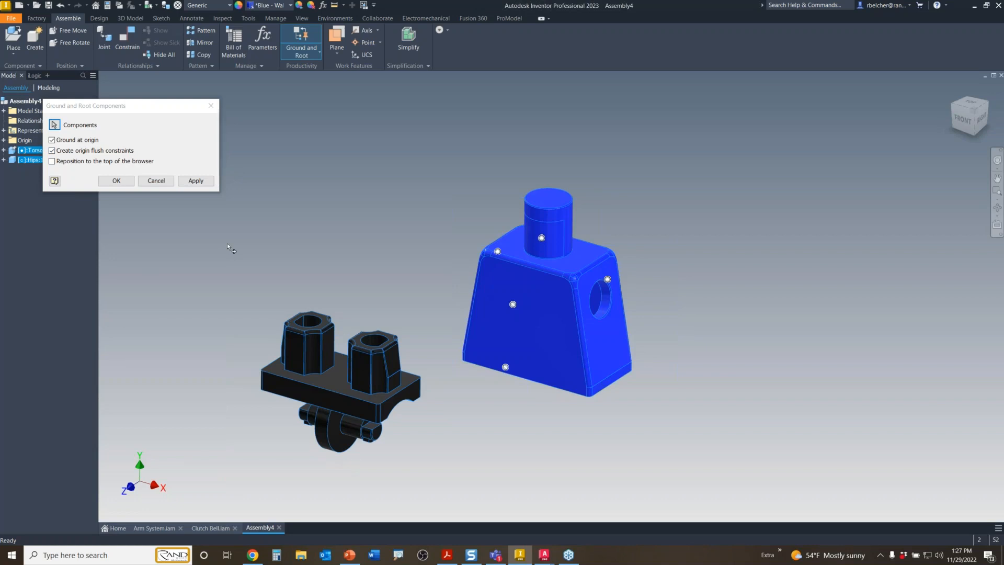
left_click(116, 180)
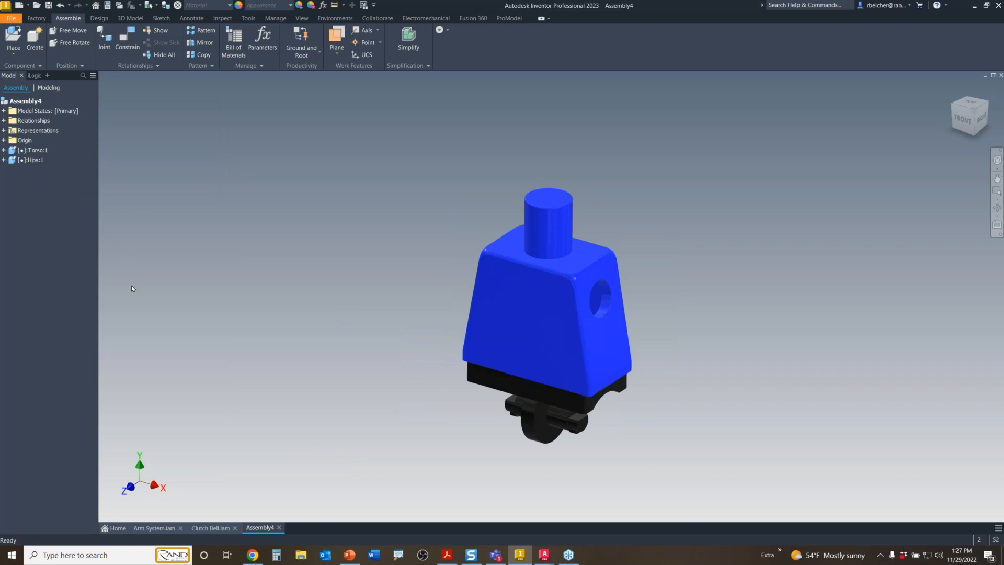
- Undo that, then ground only the hips at the origin with origin flush constraints
left_click(60, 5)
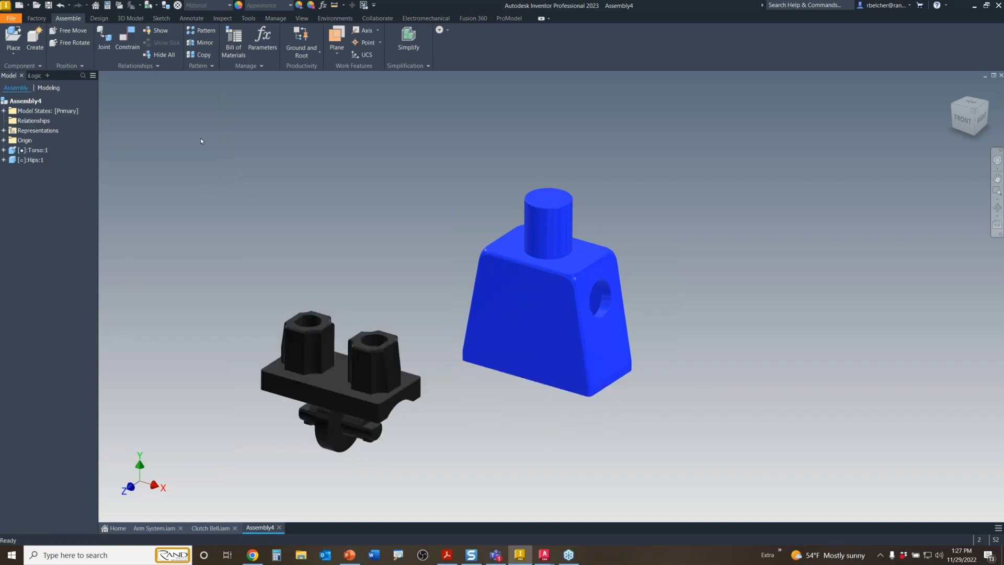
left_click(301, 42)
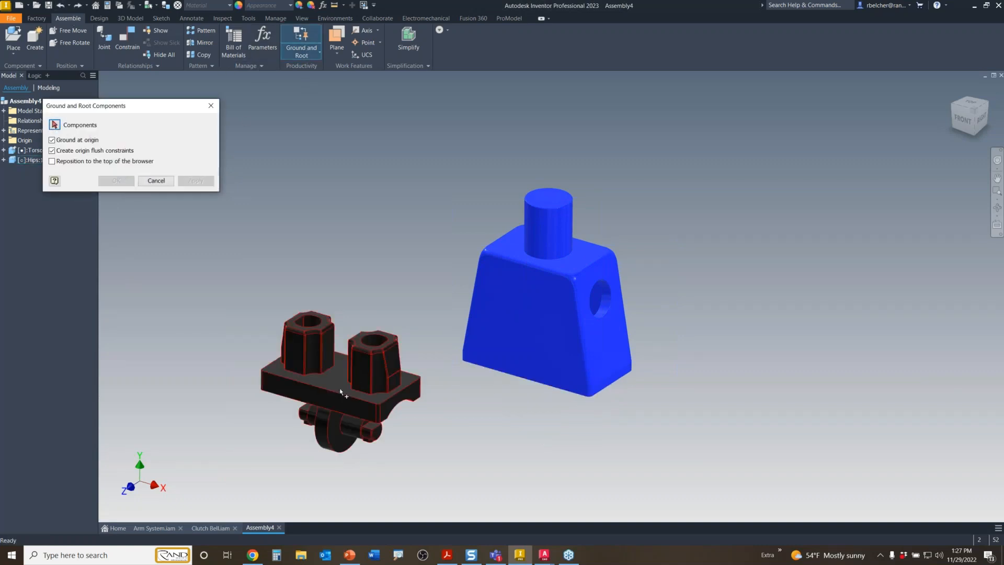
left_click(303, 346)
left_click(117, 181)
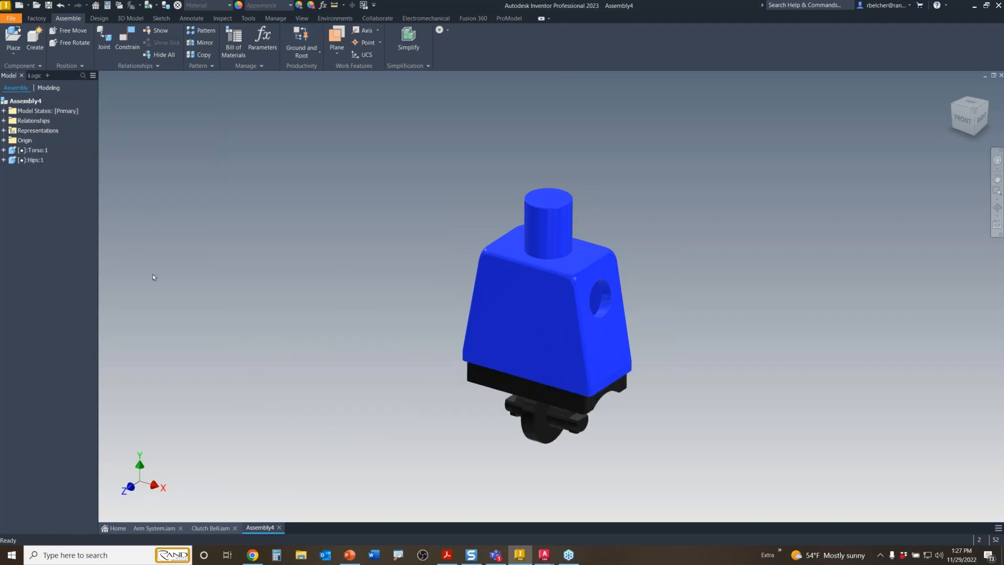
- Expand Hips:1 and review the Flush:3 constraint, leaving it unchanged
left_click(4, 161)
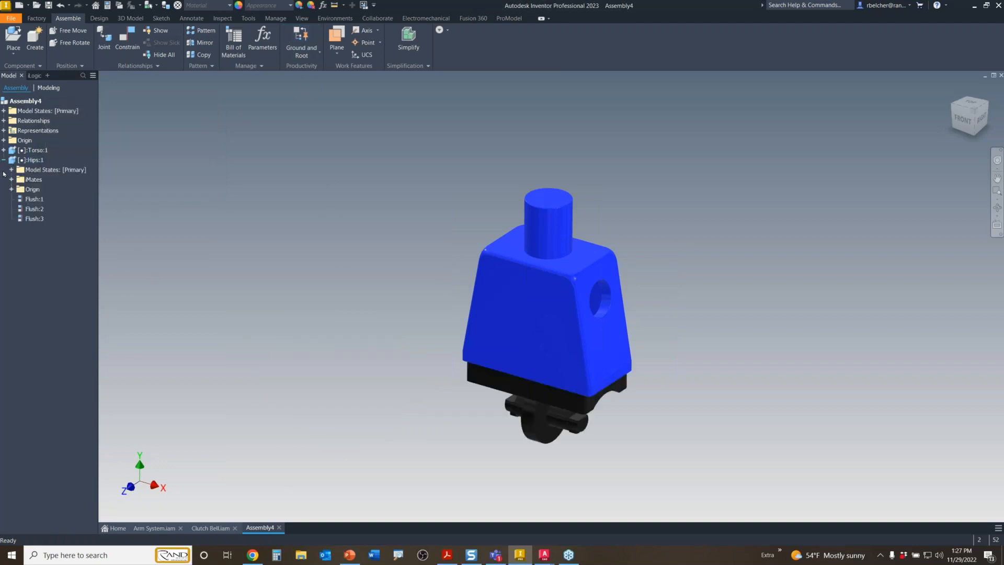
right_click(37, 222)
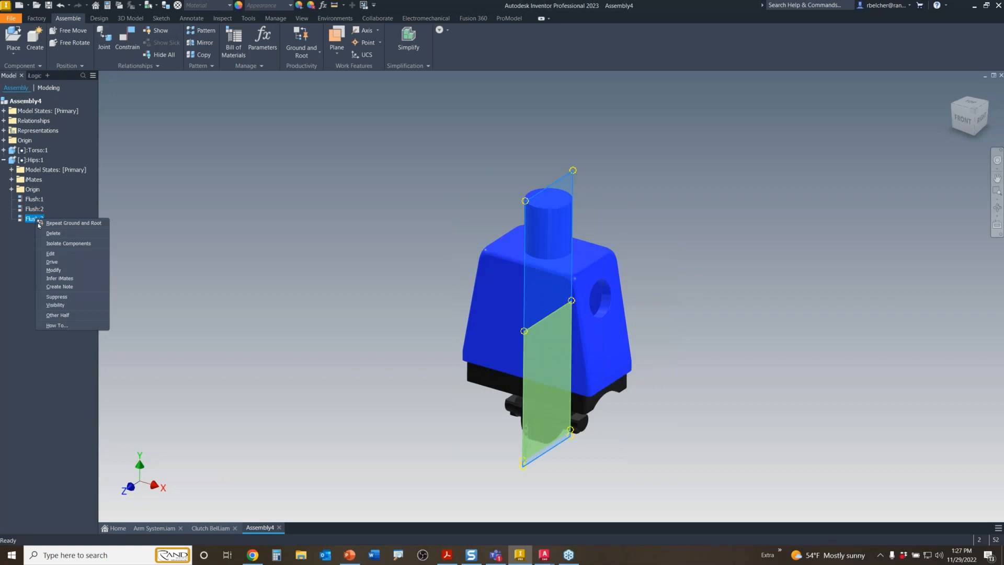
left_click(50, 253)
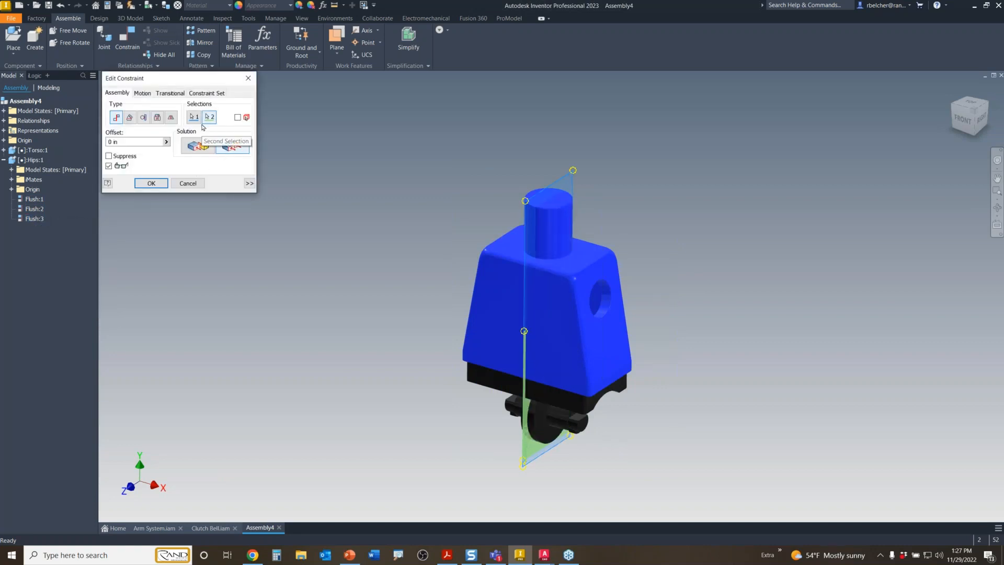
key("Escape")
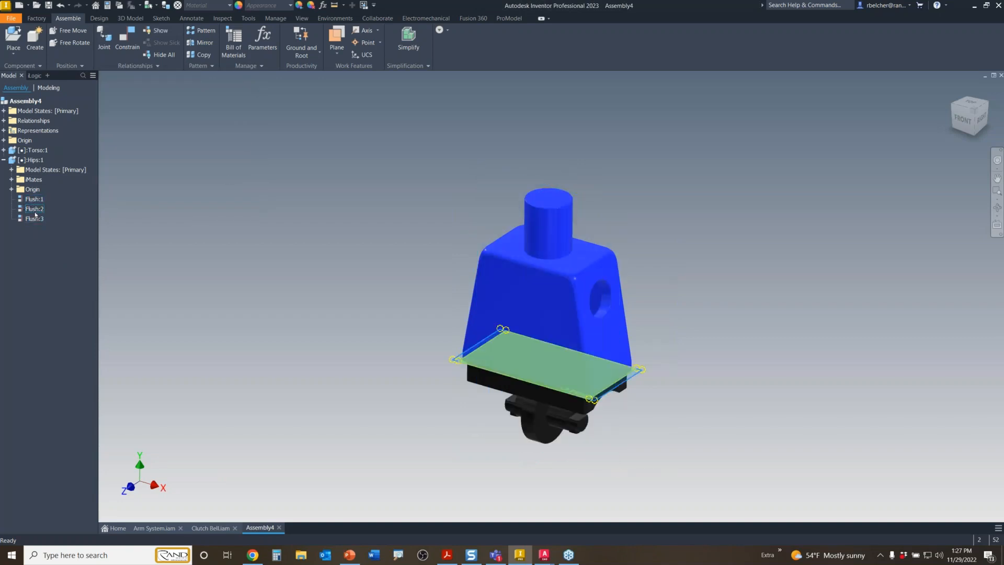
- Review the Flush:2 constraint without changes, then collapse Hips:1 in the browser
right_click(41, 211)
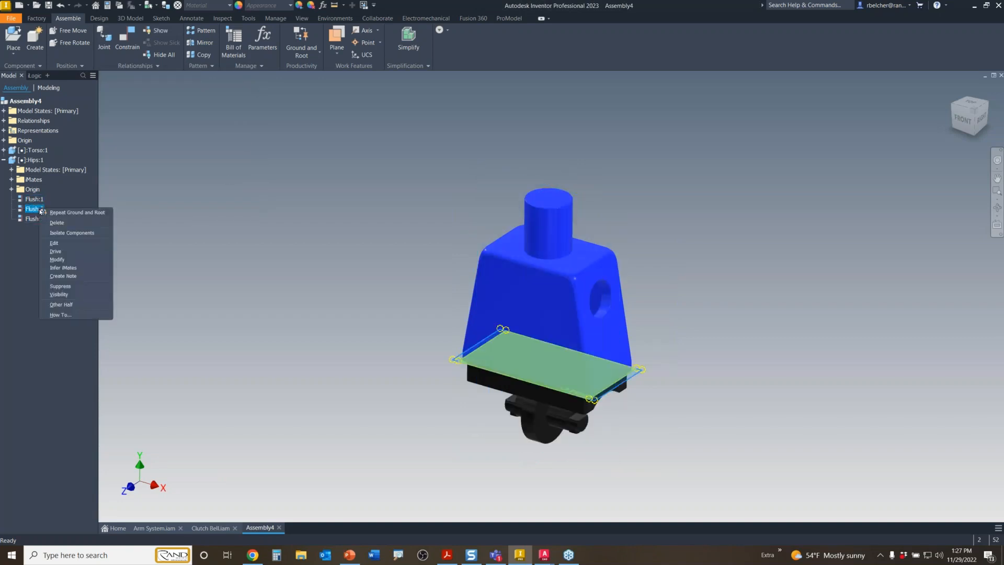
left_click(59, 243)
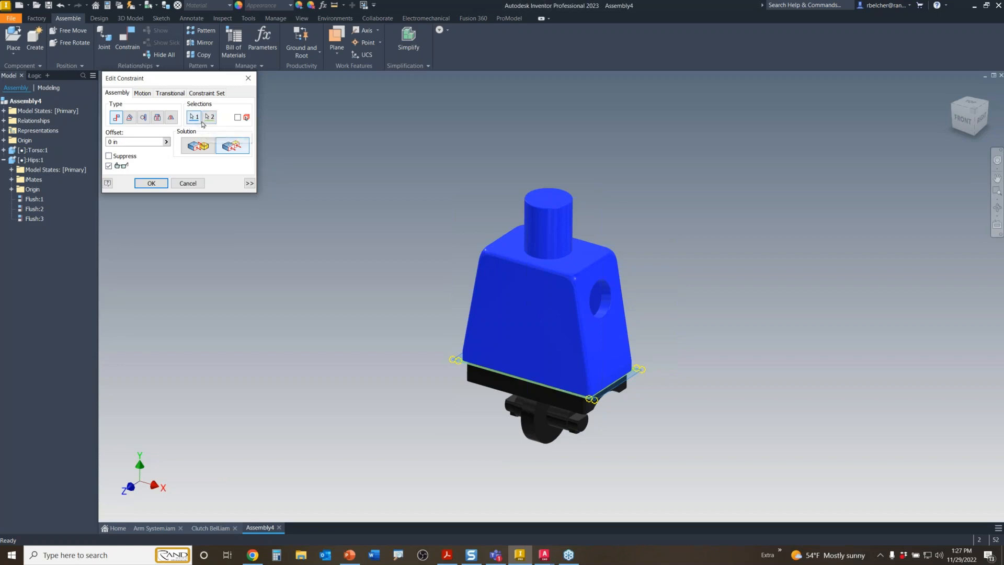
left_click(248, 78)
left_click(322, 126)
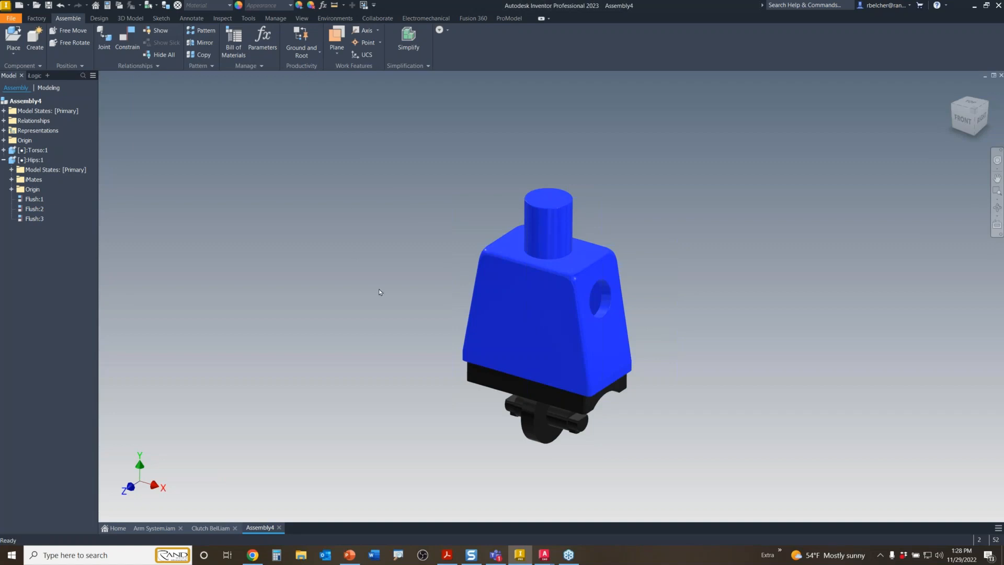
left_click(4, 160)
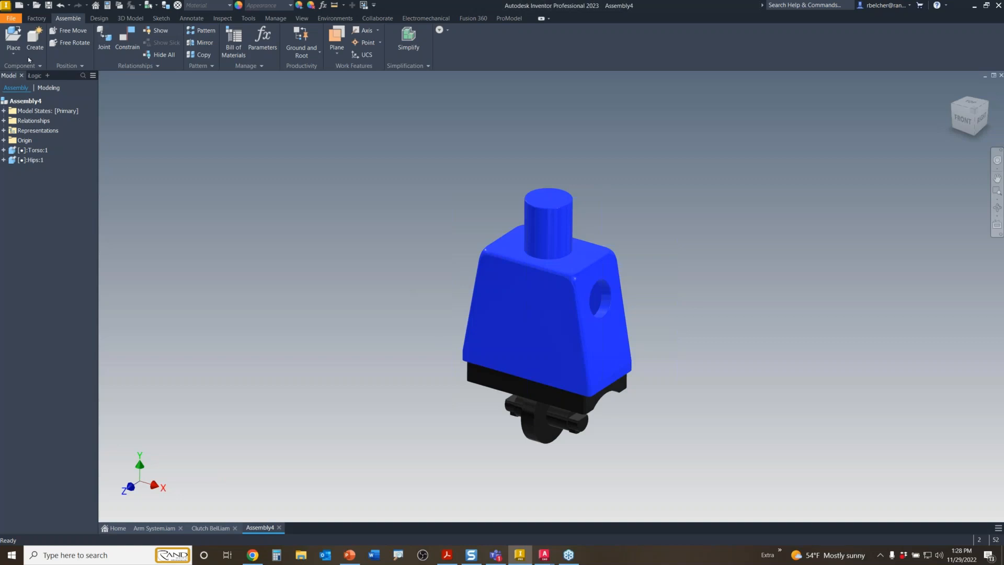
- Start placing components and select Arm_Left, Arm_Right and Face Decal Emmet Smile from Body Parts
left_click(13, 40)
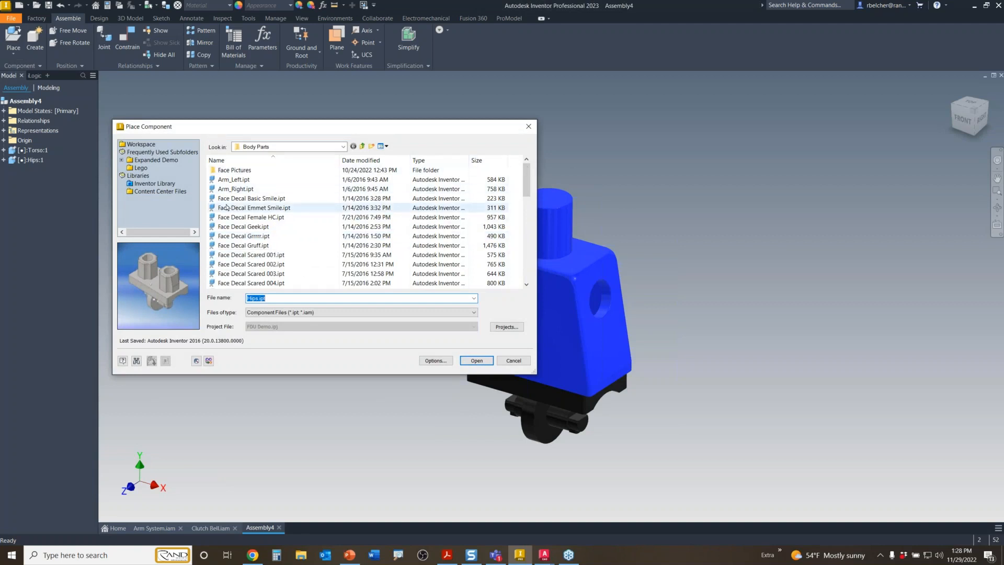
left_click(236, 180)
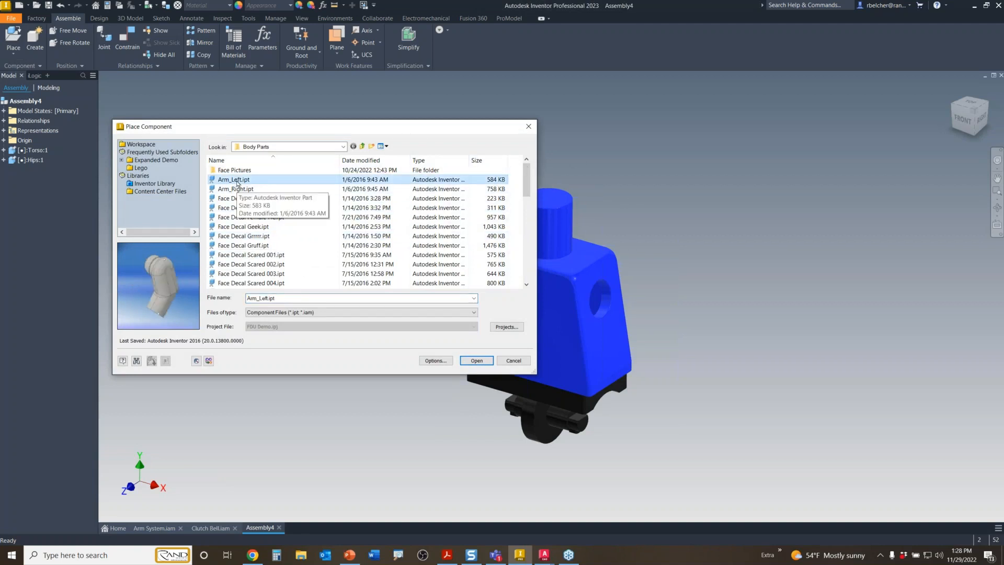
left_click(236, 189, "ctrl")
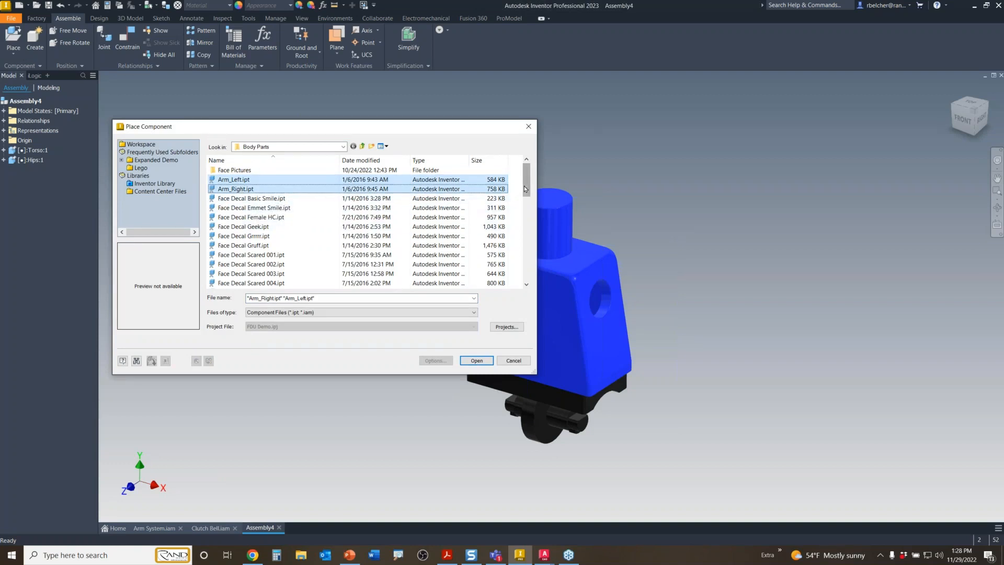
mouse_move(527, 188)
left_mouse_down()
mouse_move(527, 211)
mouse_move(527, 196)
left_mouse_up()
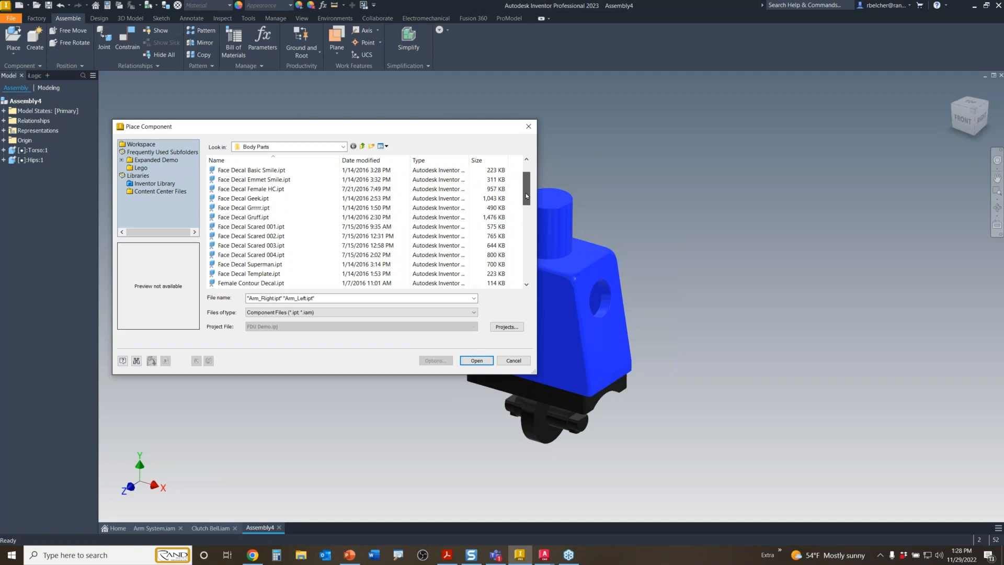
left_click(293, 180, "ctrl")
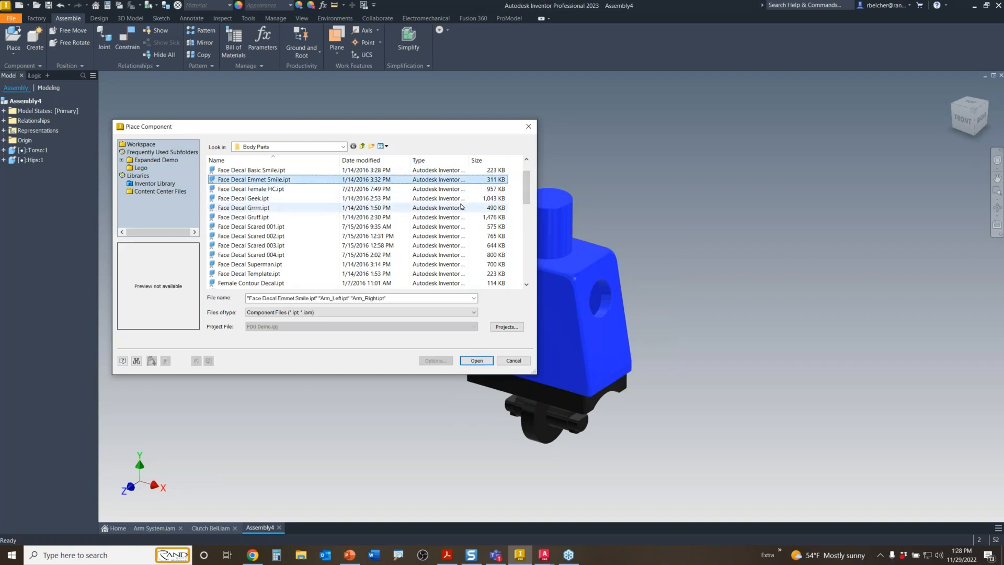
scroll(528, 184, "up", 1)
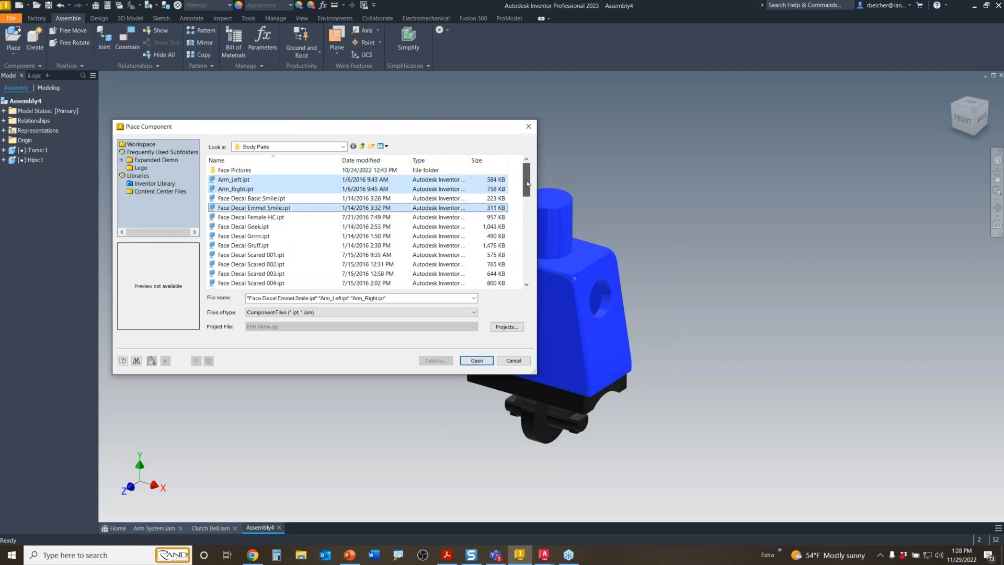
left_click_drag(528, 183, 532, 248)
- Add Hand, Head Blank, Leg_Left and Leg_Right, then open and drop them into the assembly
left_click(235, 256, "ctrl")
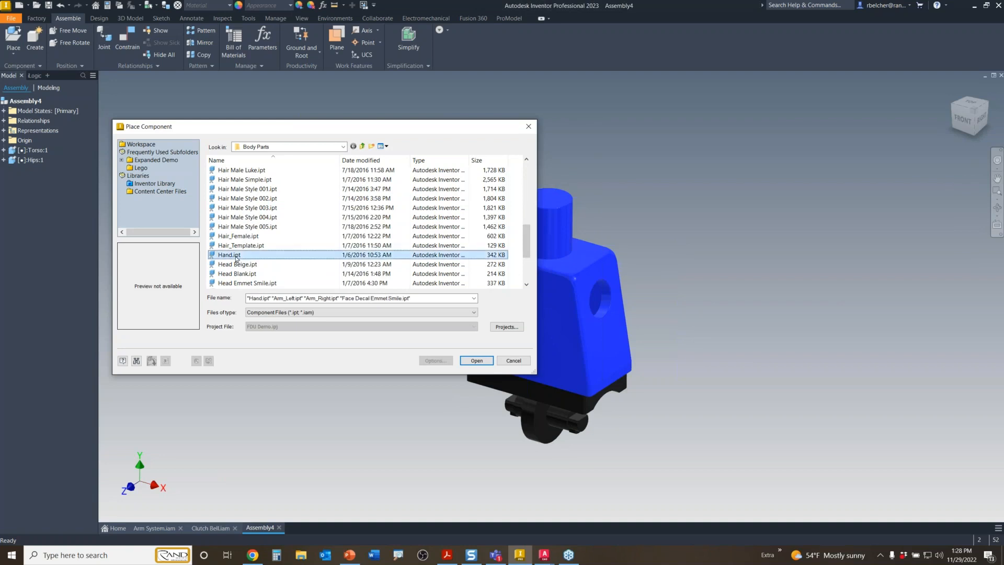
left_click(256, 274, "ctrl")
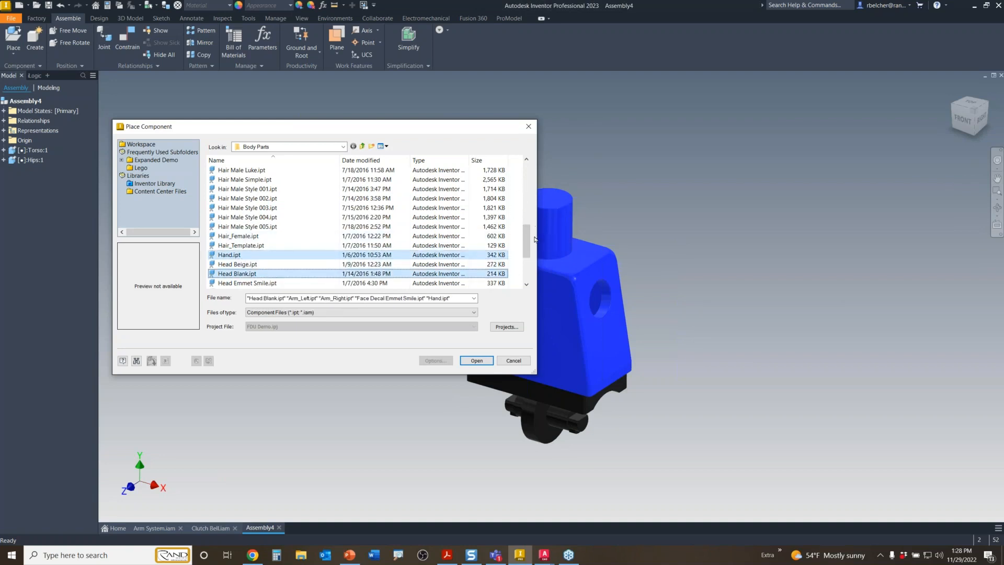
scroll(535, 239, "down", 3)
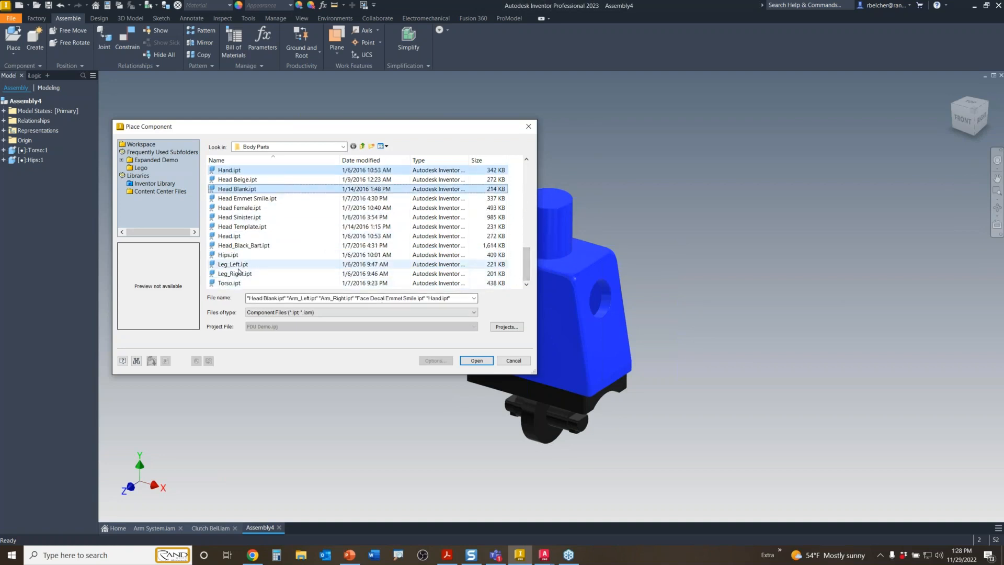
left_click(232, 265, "ctrl")
left_click(239, 274, "ctrl")
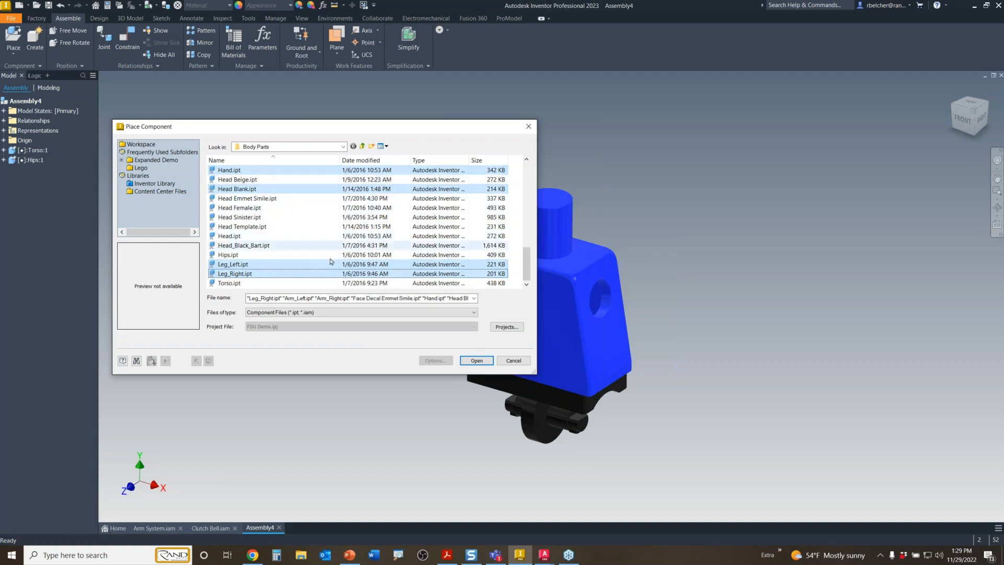
left_click(476, 361)
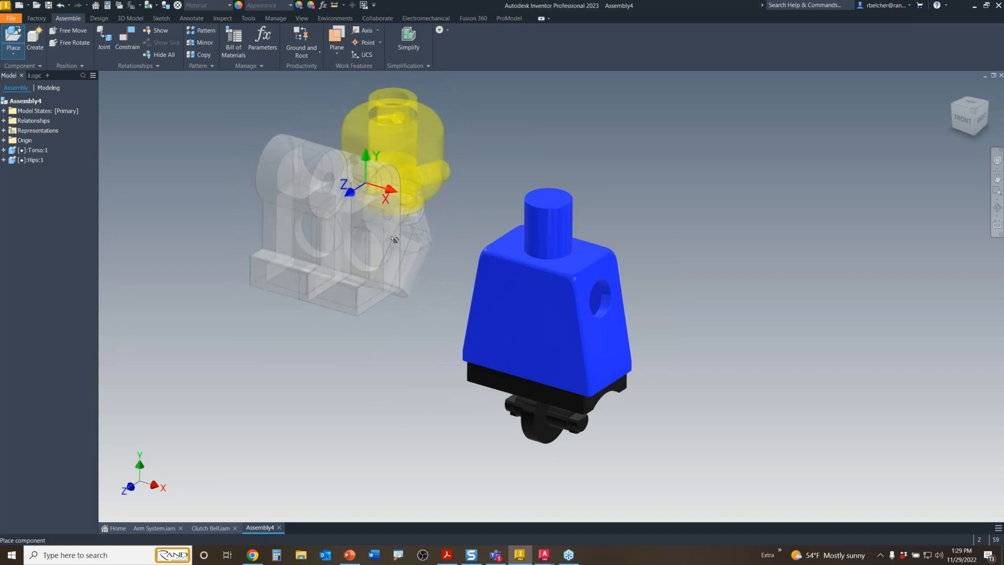
left_click(398, 240)
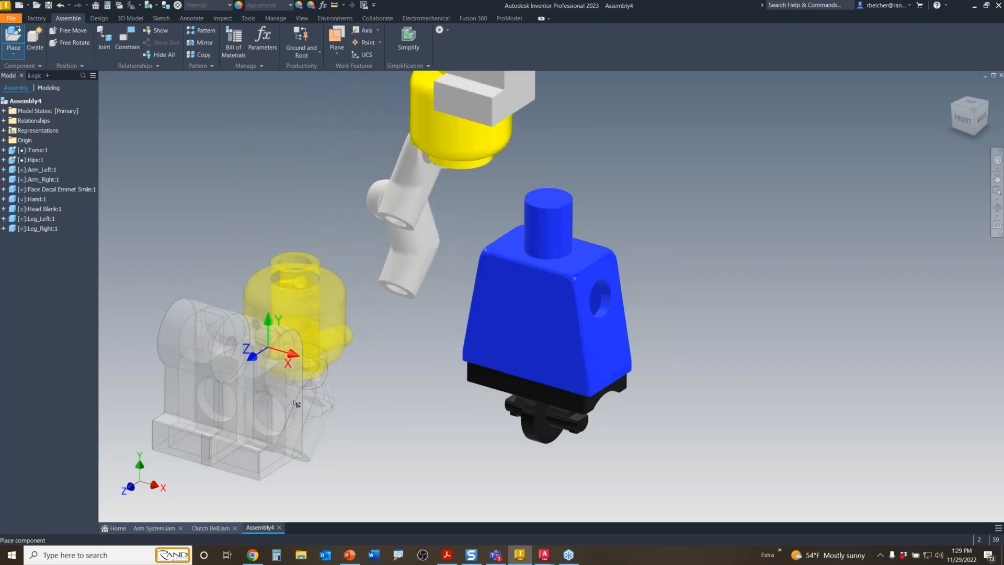
- Finish placing the parts and give both legs a black appearance
key("Escape")
scroll(373, 337, "down", 2)
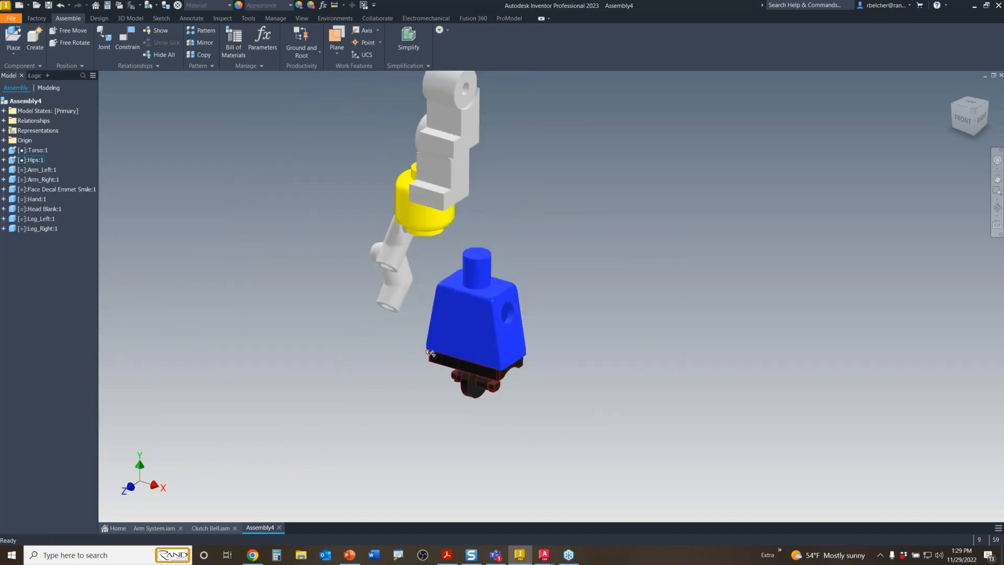
mouse_move(427, 351)
middle_mouse_down("shift")
mouse_move(294, 352)
mouse_move(475, 343)
mouse_move(423, 351)
mouse_move(459, 347)
mouse_move(452, 352)
mouse_move(478, 400)
middle_mouse_up("shift")
left_click(533, 132)
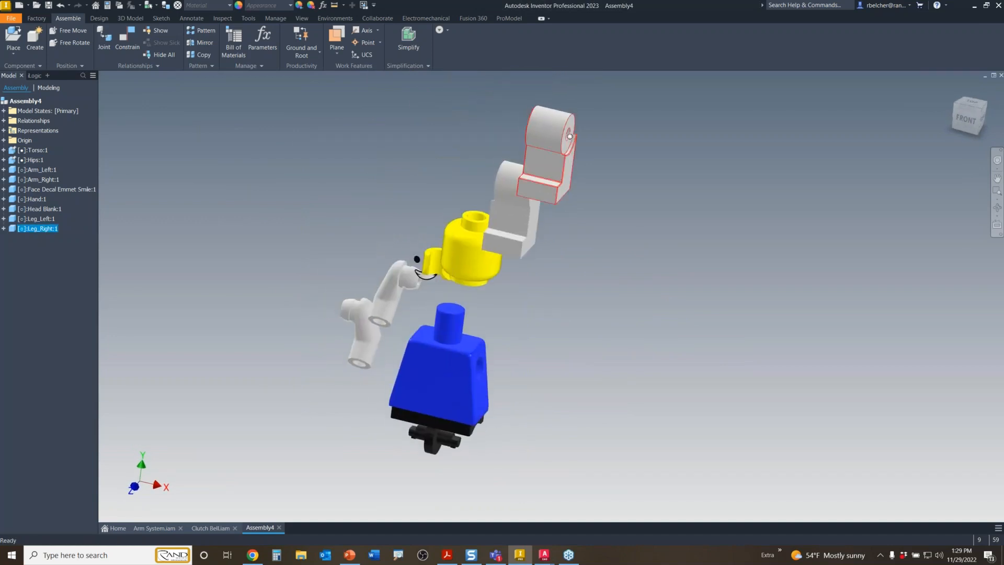
left_click(528, 233, "ctrl")
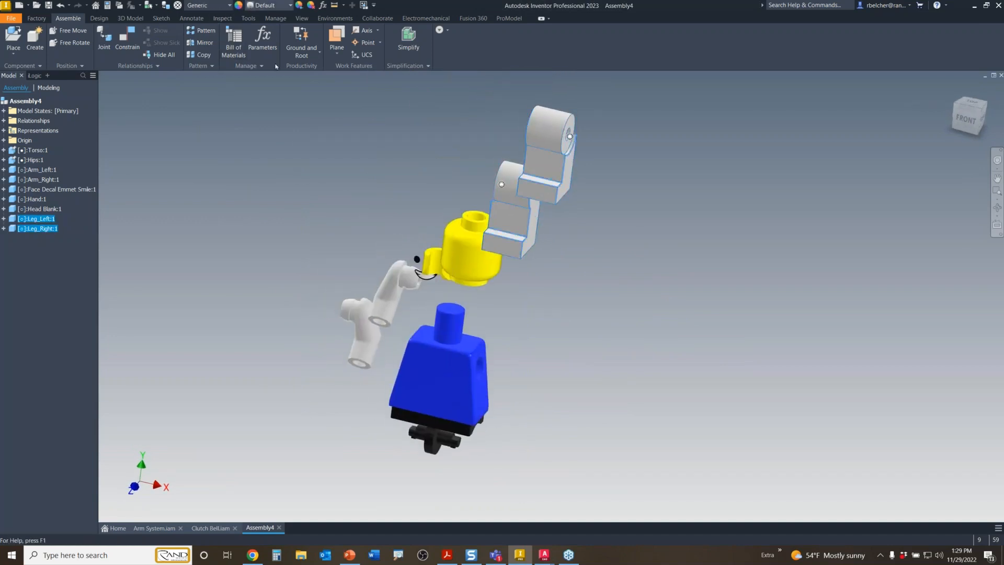
left_click(273, 5)
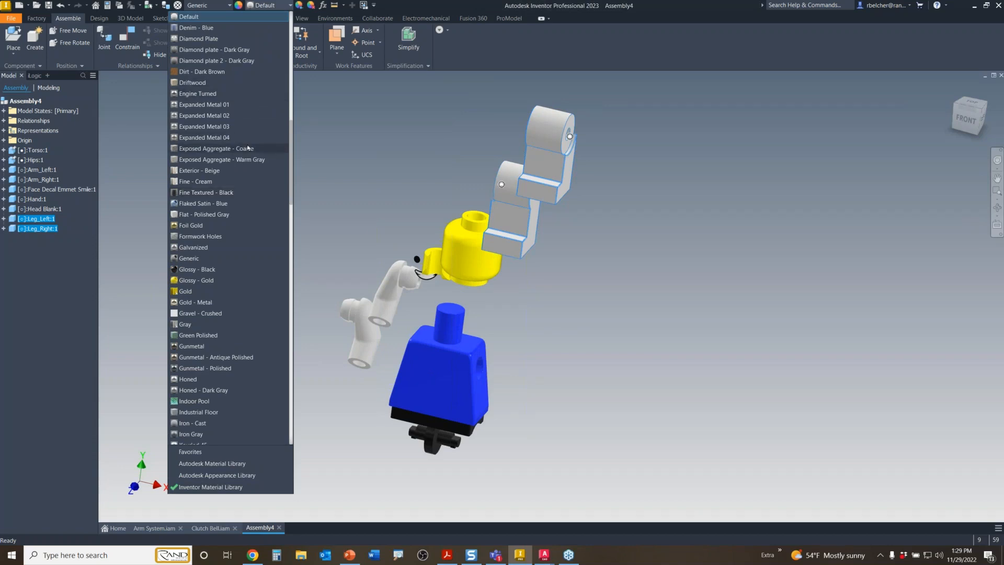
scroll(249, 148, "down", 15)
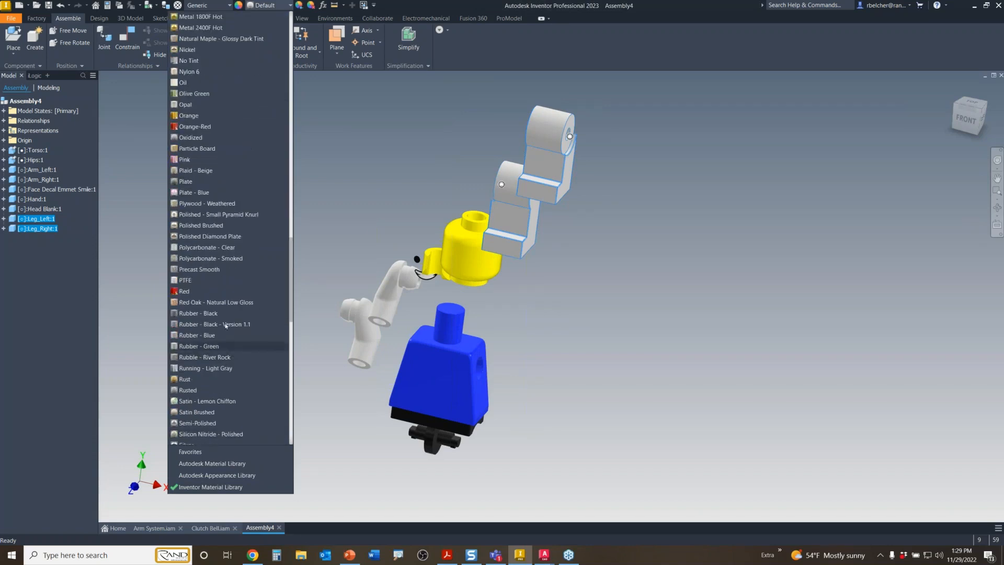
scroll(222, 225, "up", 3)
scroll(218, 173, "down", 3)
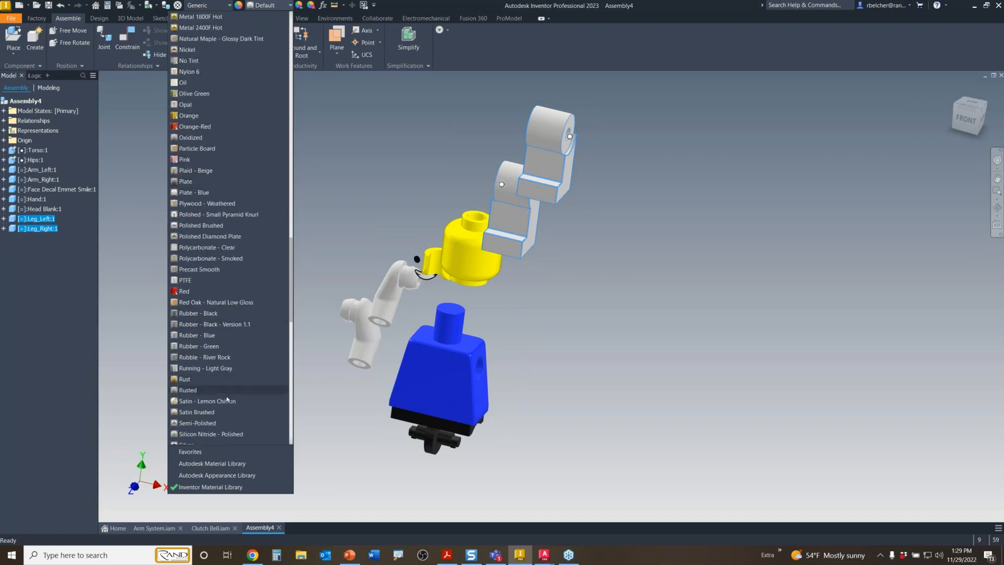
scroll(228, 399, "down", 3)
left_click(247, 388)
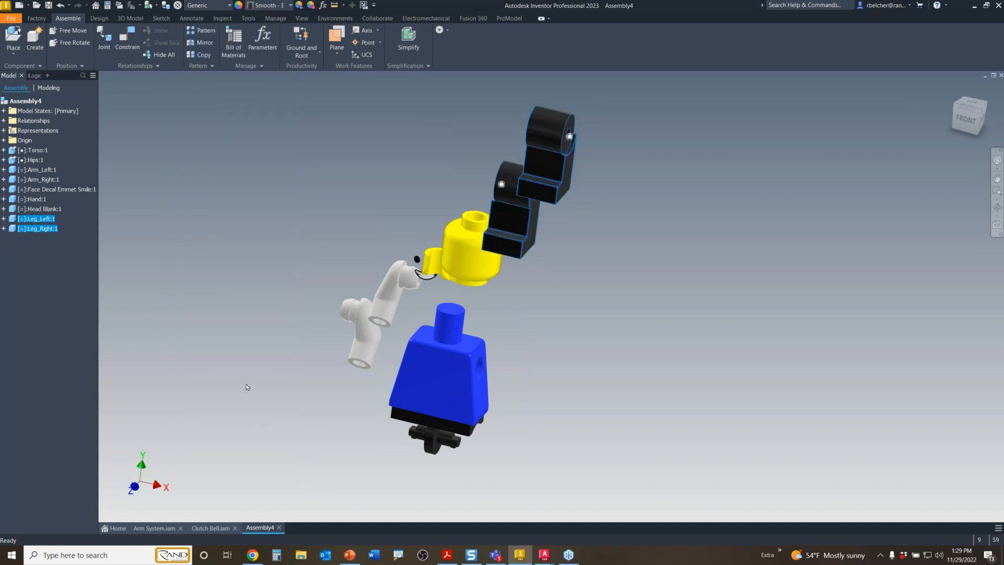
- Give both arms the Blue - Wall Paint - Glossy appearance to match the torso
left_click(247, 387)
left_click(393, 293)
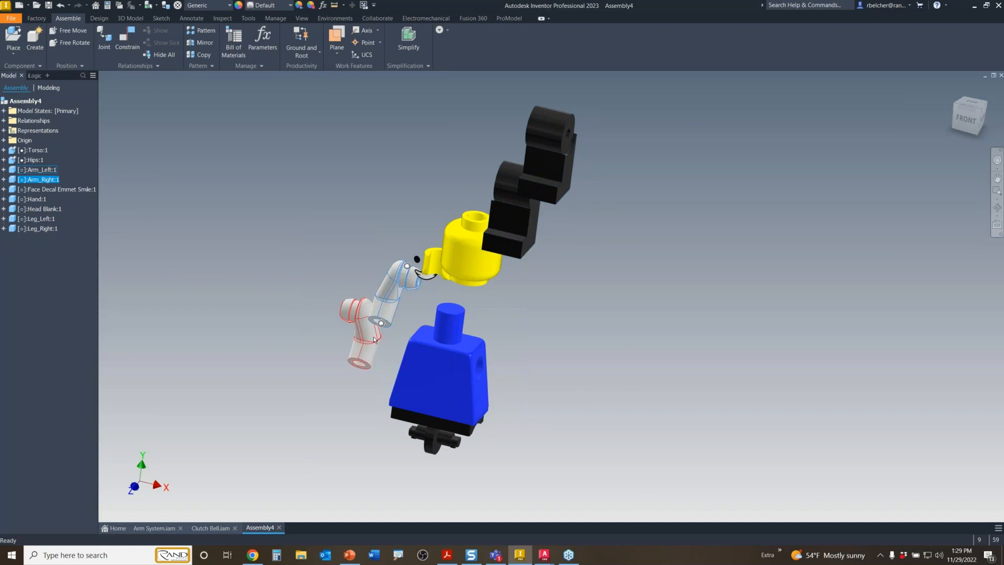
left_click(374, 340, "ctrl")
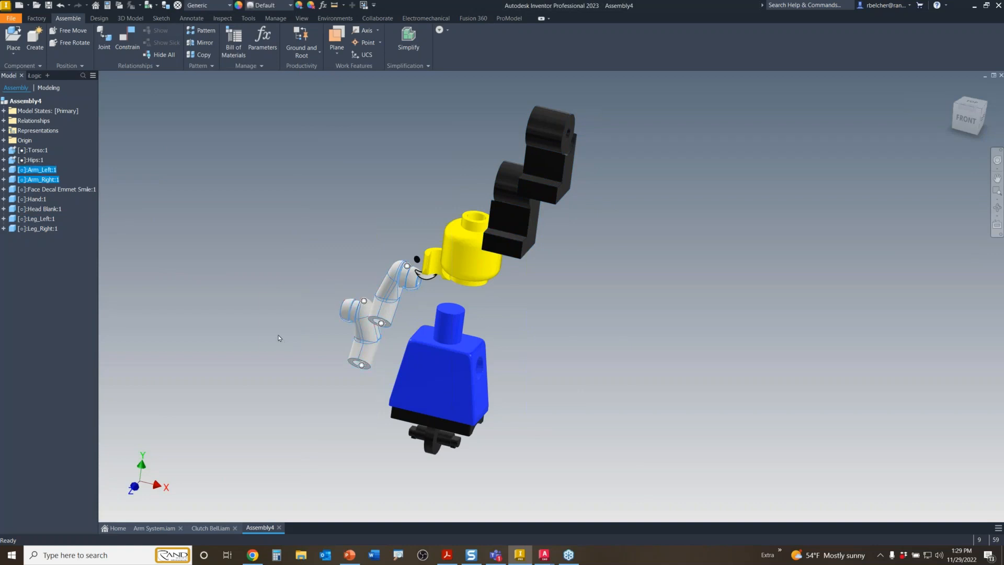
left_click(268, 5)
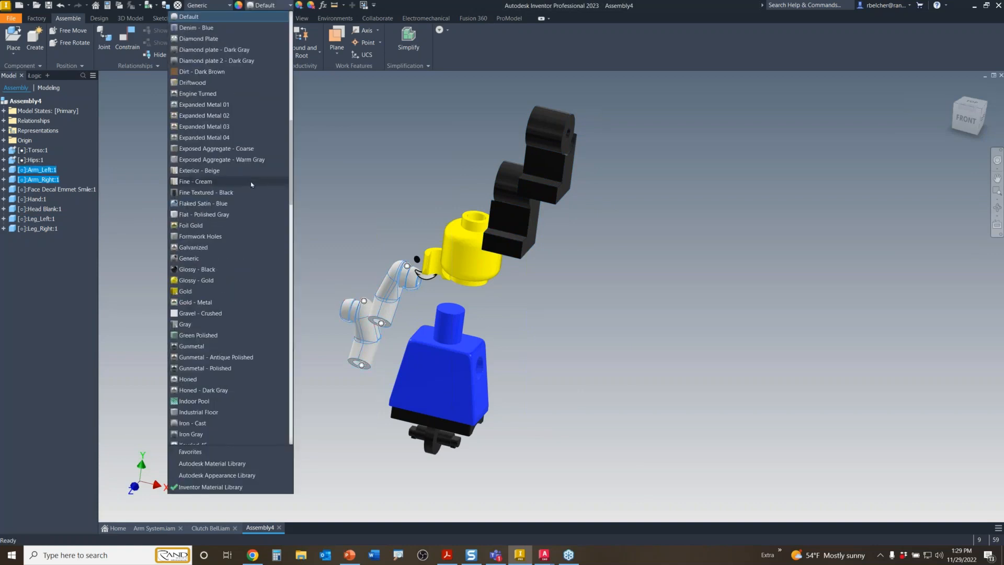
scroll(251, 182, "up", 5)
left_click(205, 97)
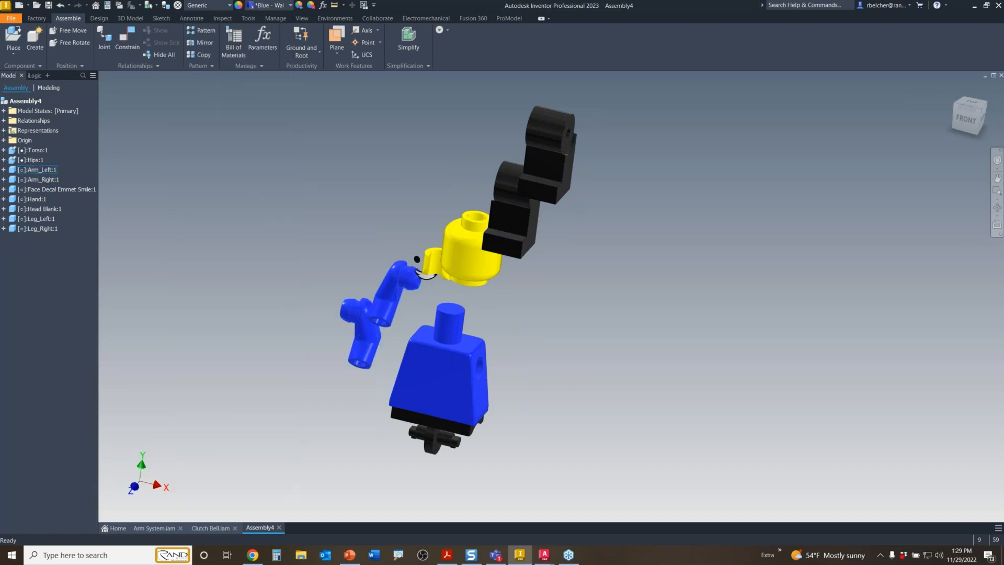
middle_click_drag(542, 353, 527, 376, "shift")
middle_click_drag(628, 397, 575, 343)
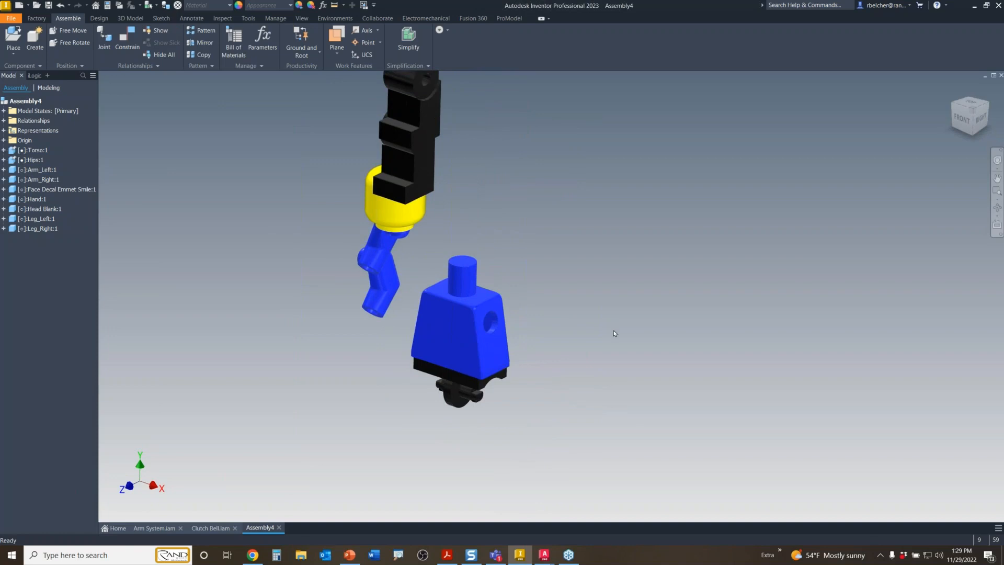
left_click_drag(414, 187, 511, 449)
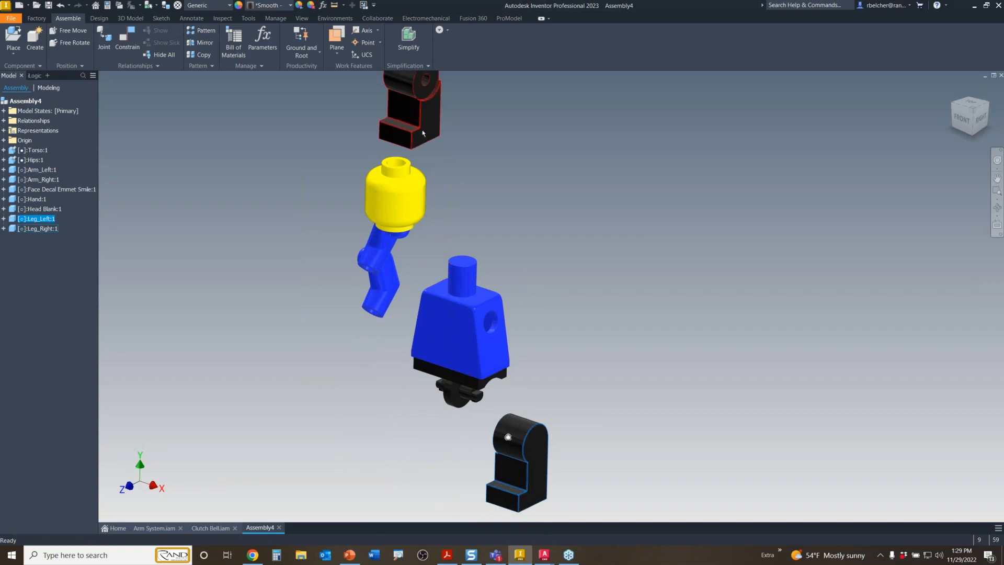
left_click_drag(432, 92, 383, 421)
left_click(449, 497)
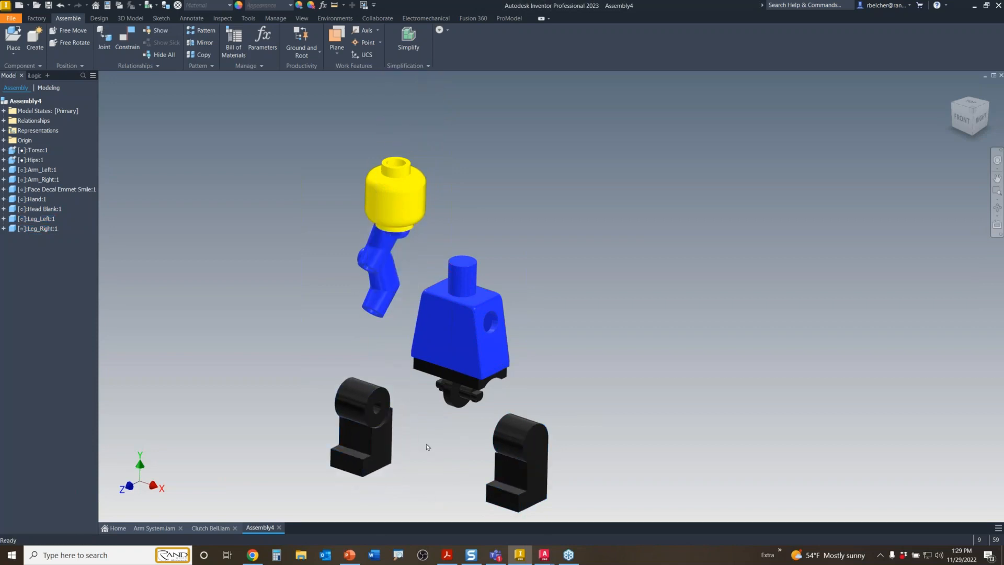
scroll(427, 445, "up", 4)
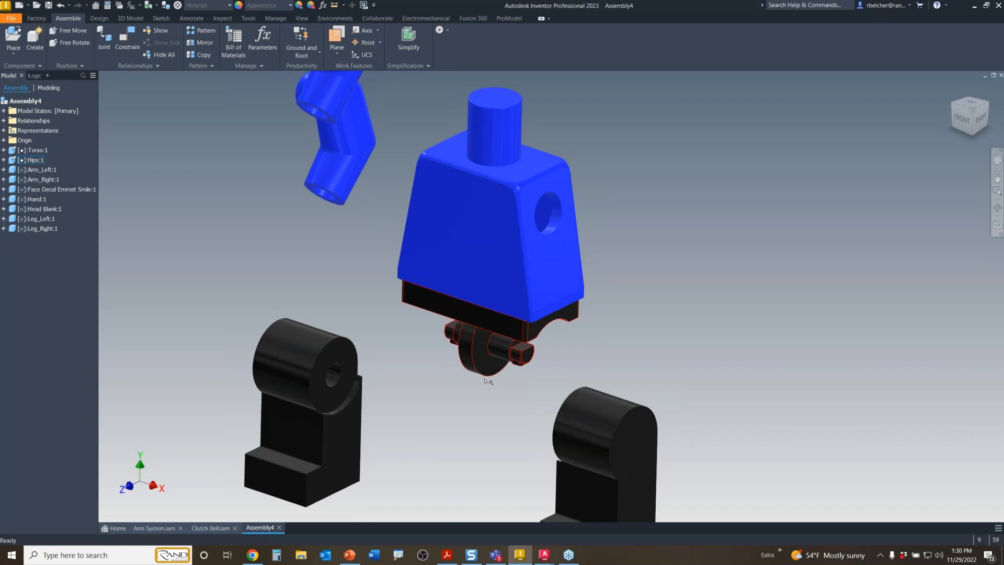
middle_click_drag(502, 433, 520, 381)
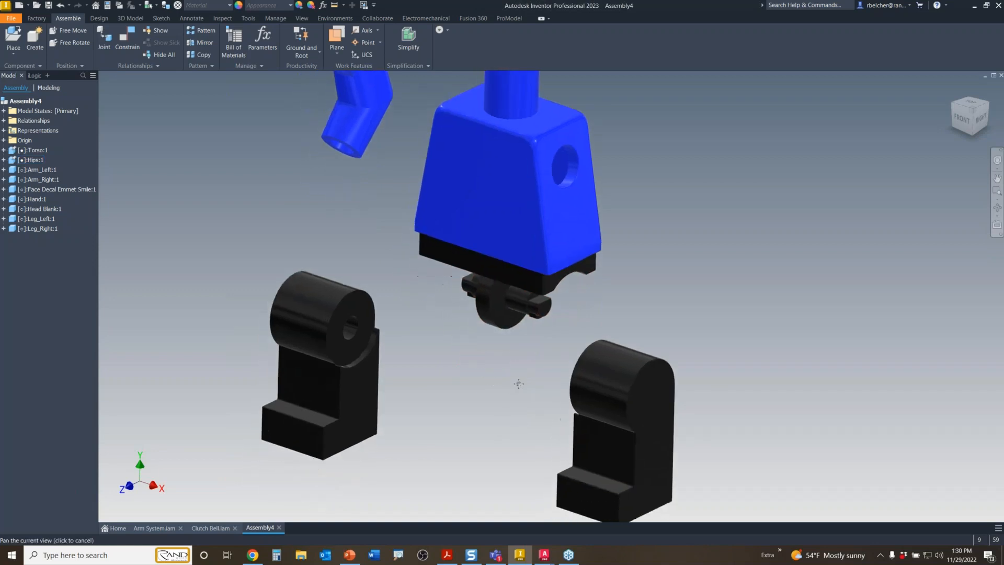
left_click_drag(637, 392, 621, 379)
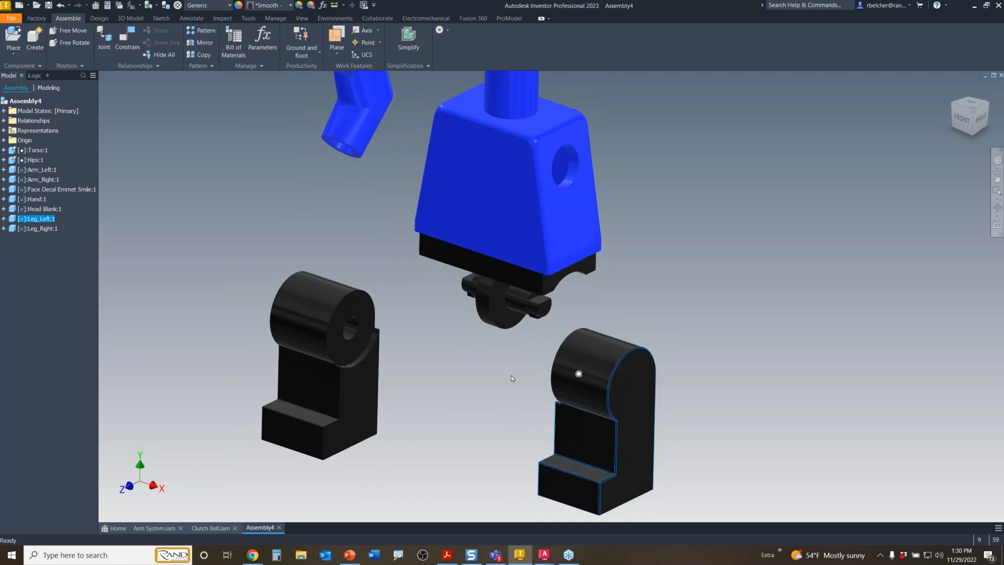
left_click(546, 360)
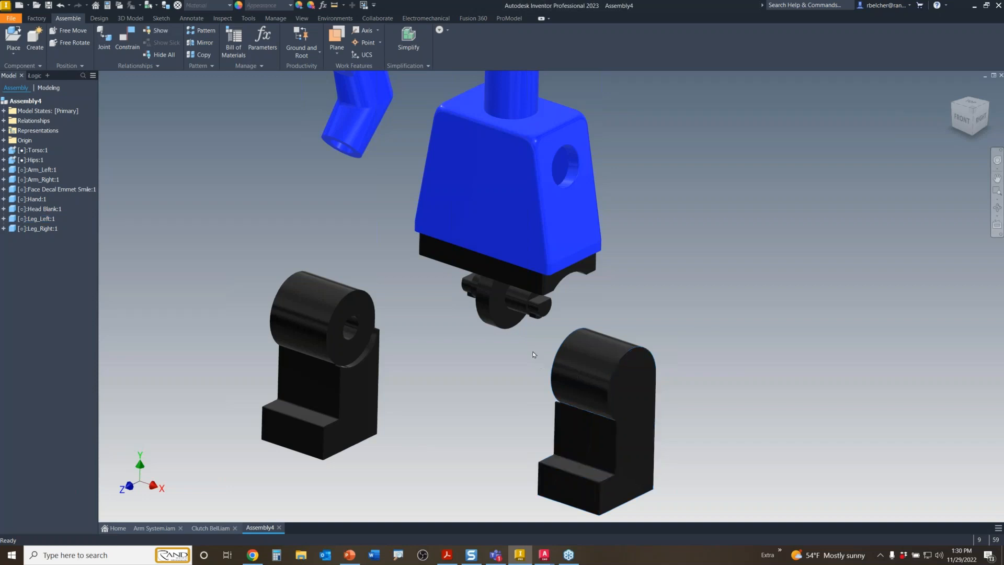
scroll(530, 351, "up", 3)
scroll(530, 350, "down", 3)
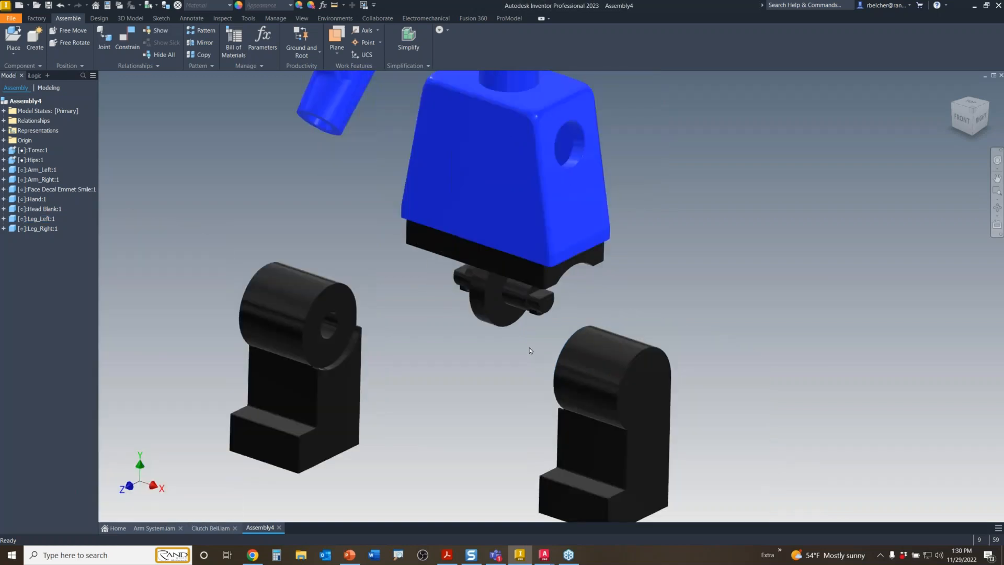
key("alt")
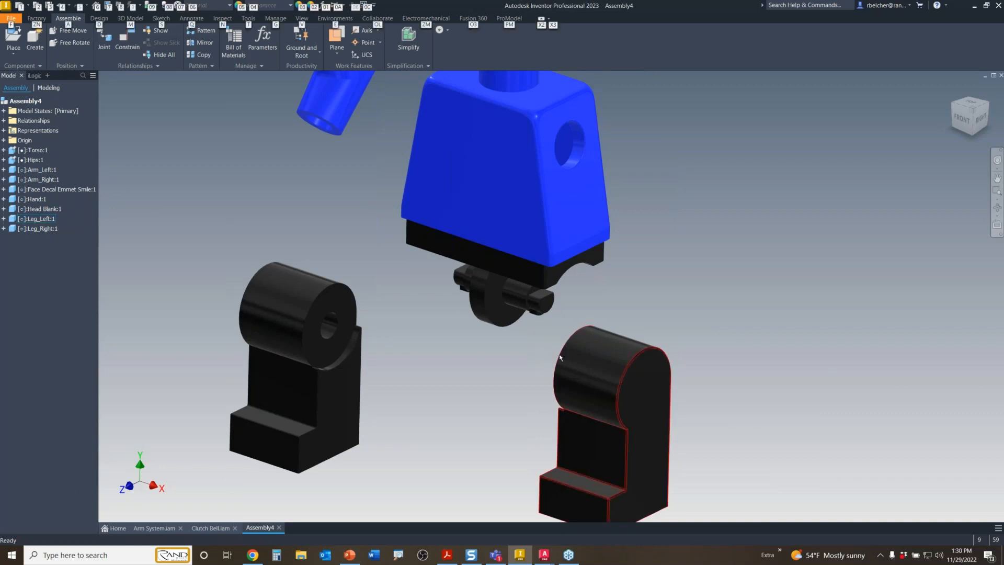
- Insert-constrain each leg's pivot hole onto the hips pin
key("c")
left_click(503, 327)
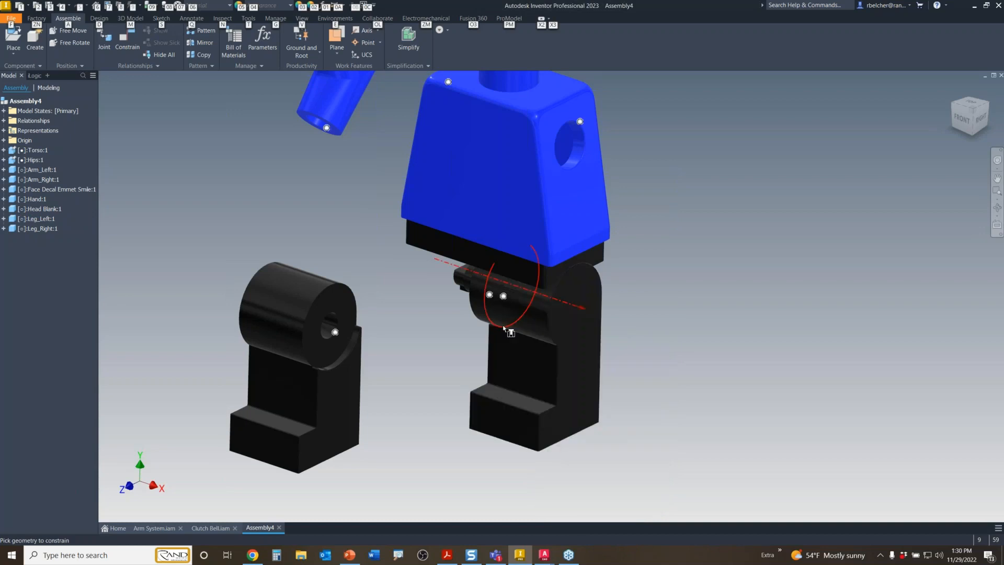
left_click_drag(504, 328, 504, 329, "alt")
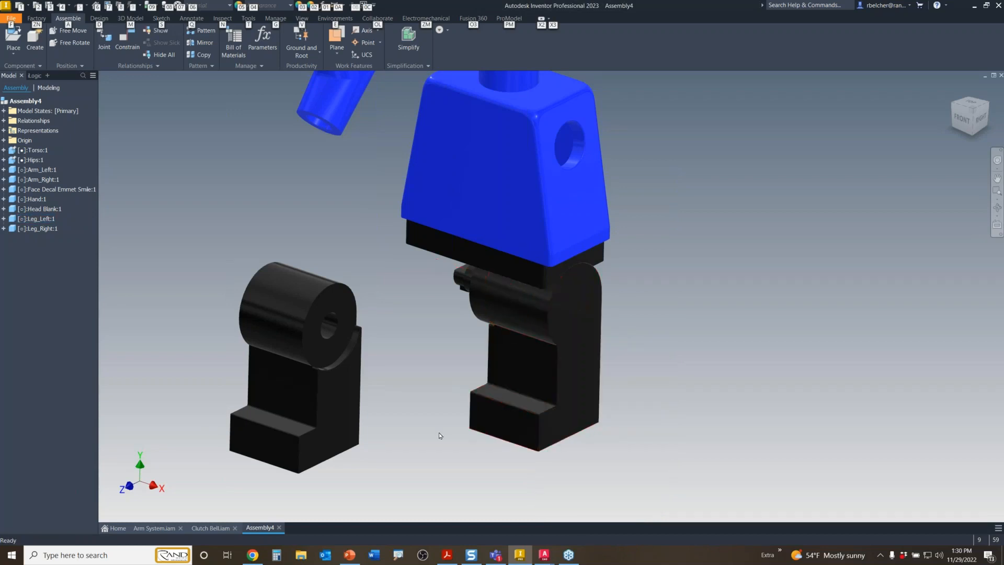
left_click(346, 335)
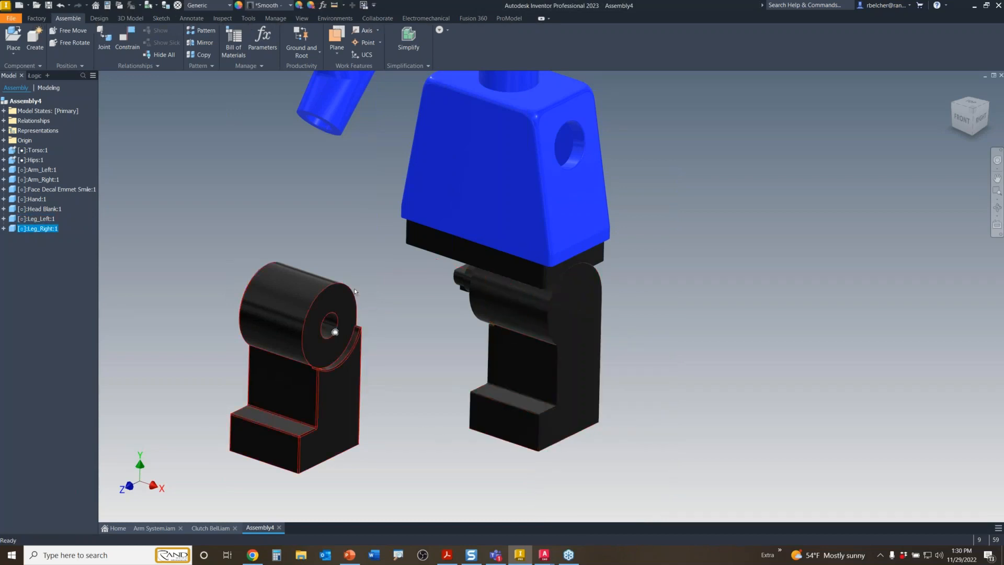
key("c")
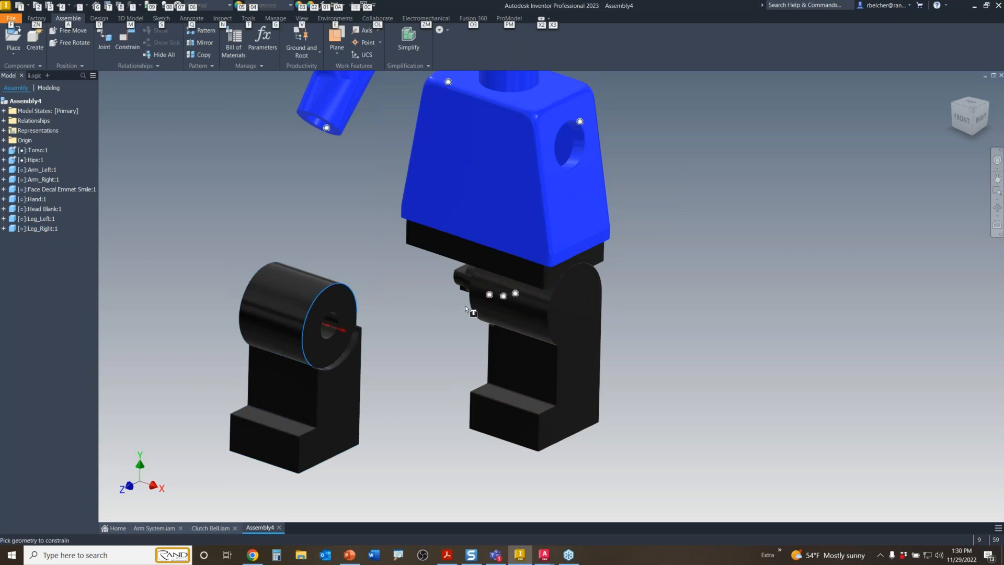
left_click(466, 306)
key("Escape")
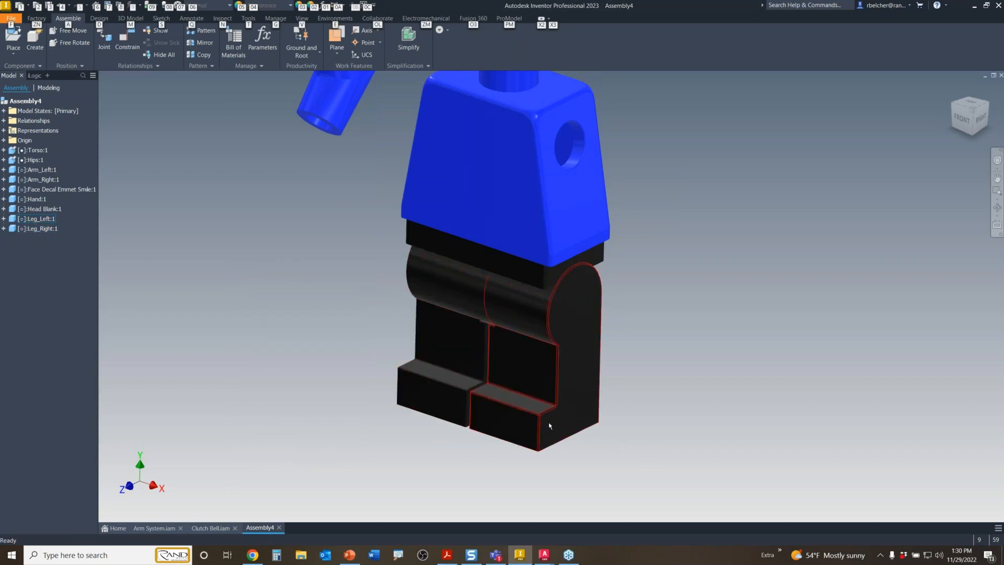
- Swing the legs about their hip pivot into a standing, mid-stride pose
left_click_drag(548, 422, 466, 453)
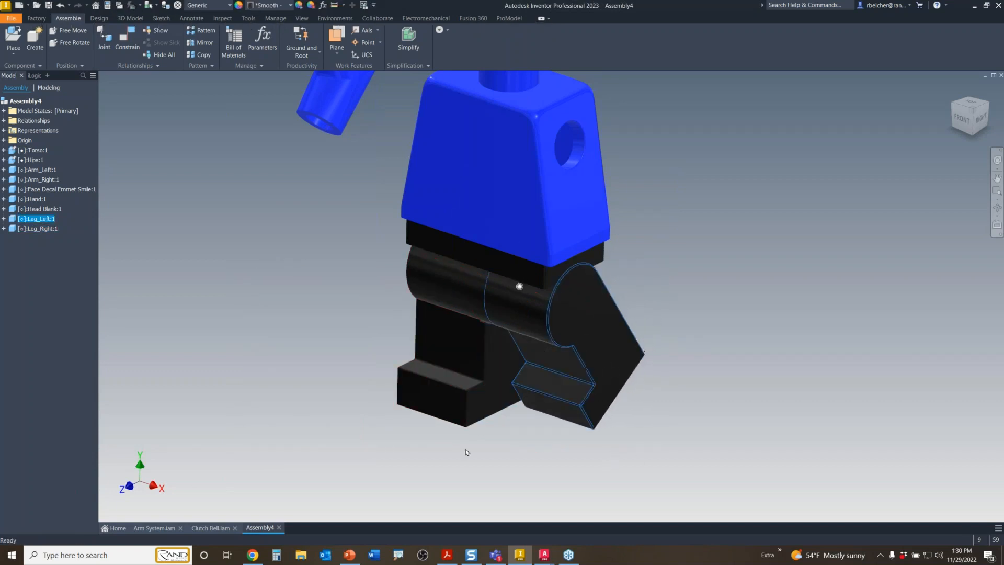
left_click_drag(409, 402, 437, 433)
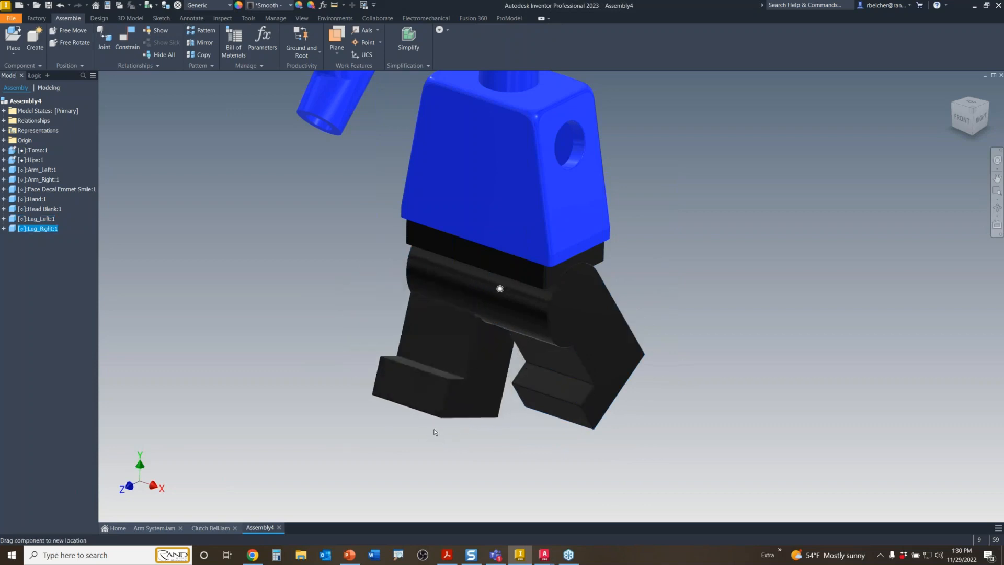
left_click(594, 399)
left_click_drag(594, 400, 567, 464)
middle_click_drag(694, 238, 700, 359)
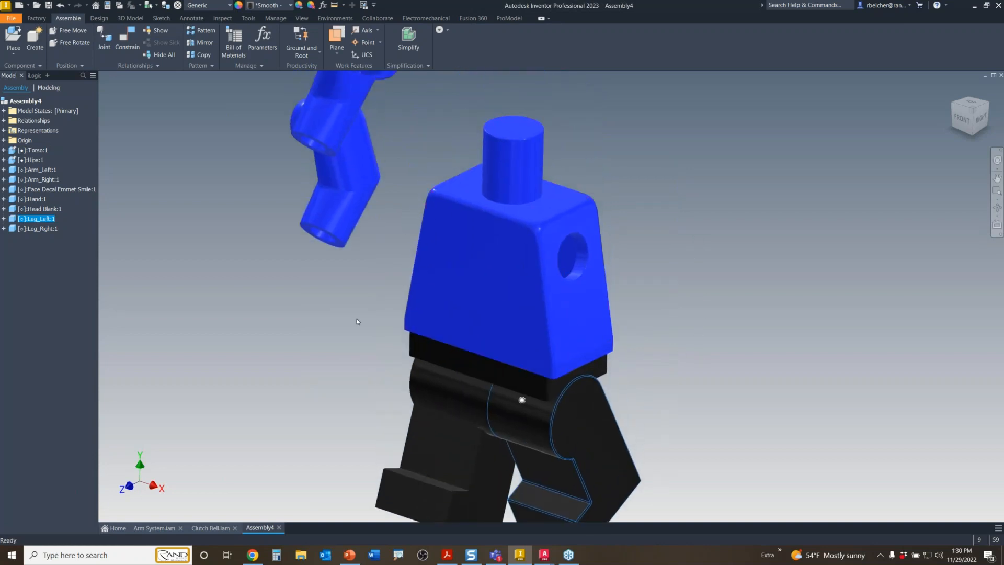
middle_click_drag(357, 321, 422, 381)
- Move Arm_Right against the torso's side, then undo the move twice
left_click_drag(393, 227, 340, 465)
scroll(405, 469, "up", 3)
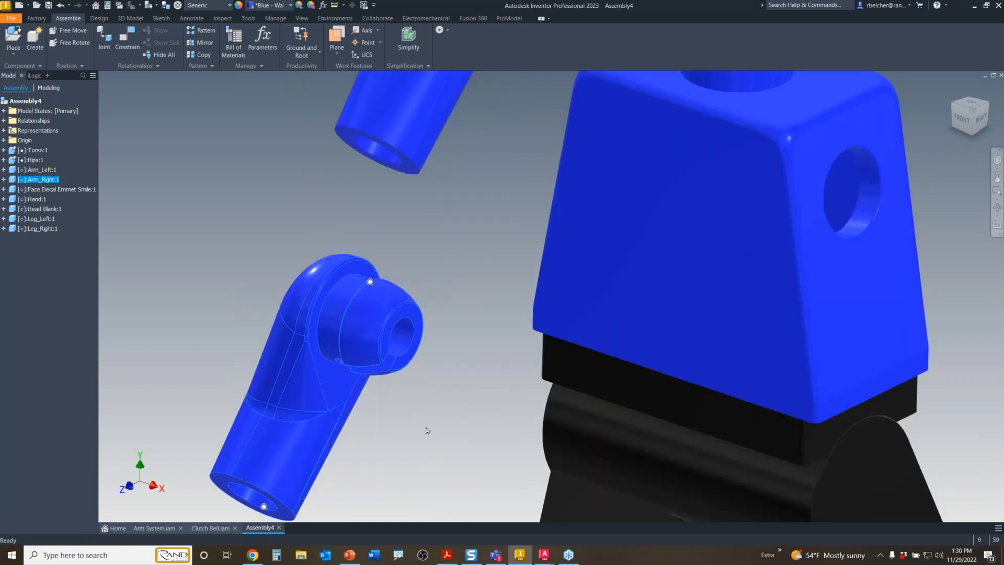
middle_click_drag(427, 430, 418, 401)
left_click(447, 402)
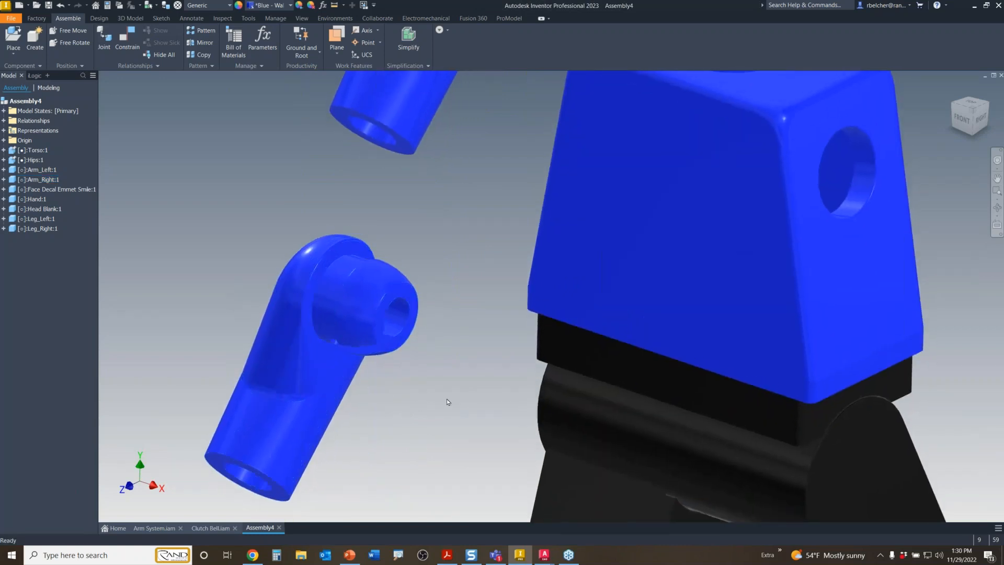
left_click(409, 296)
key("alt")
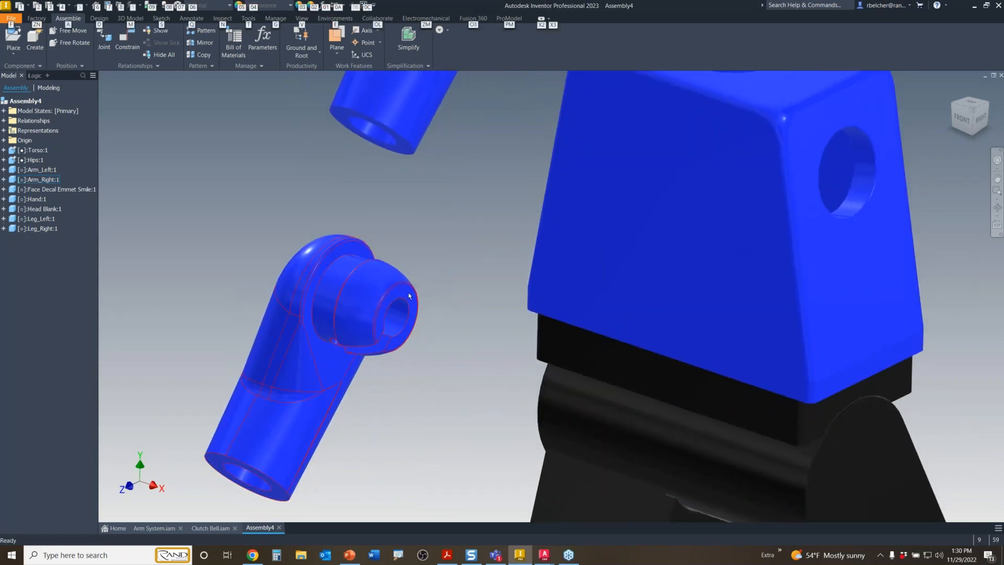
left_click_drag(418, 301, 655, 207, "alt")
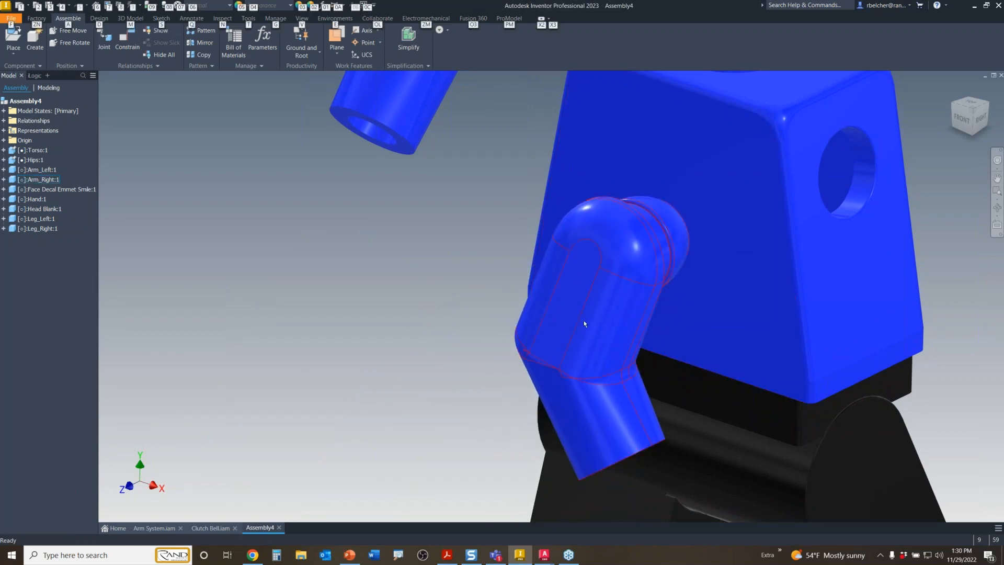
left_click_drag(585, 265, 609, 241)
left_click(61, 6)
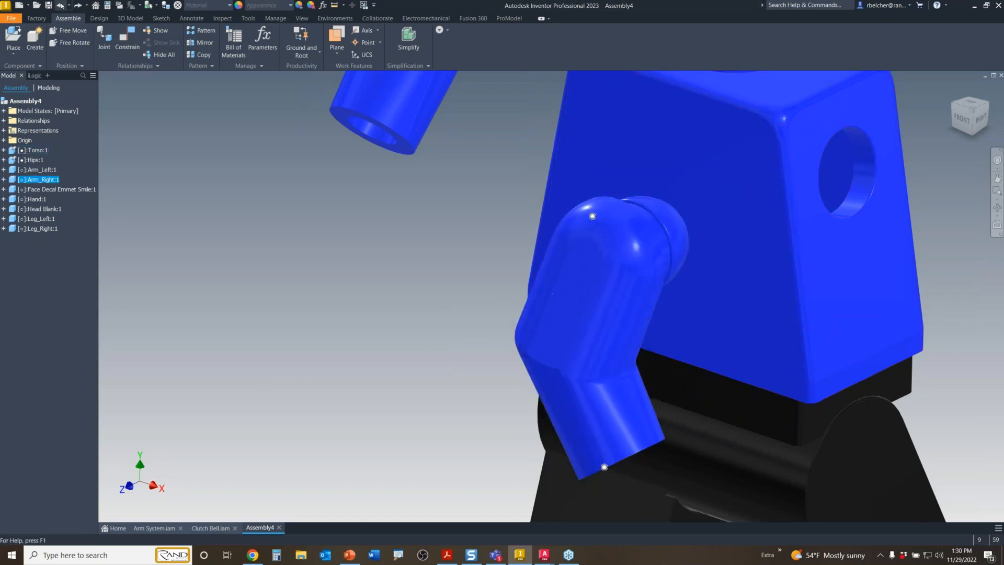
left_click(61, 5)
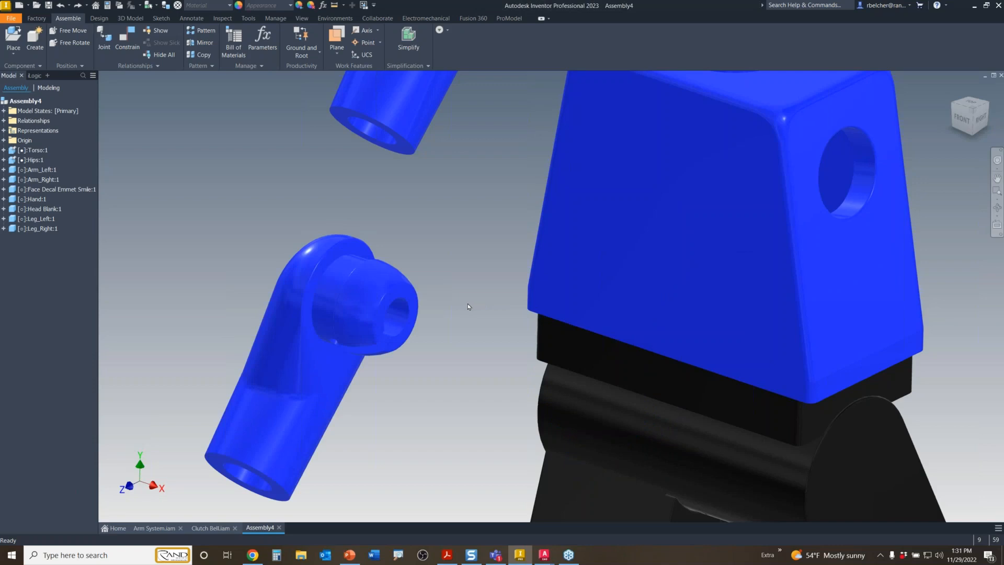
- Start an arm-to-torso constraint on the torso edge, then cancel it
key("alt")
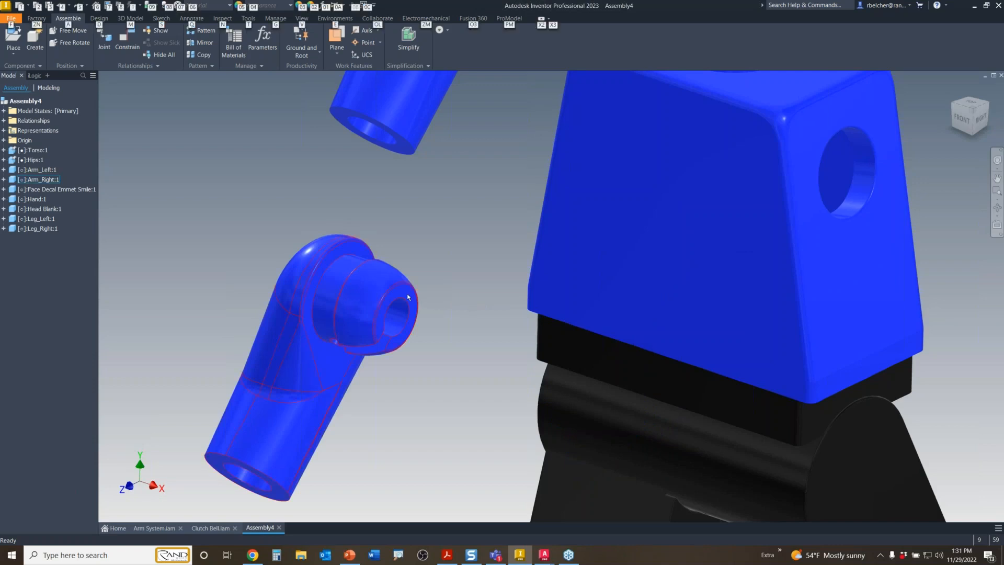
key("c")
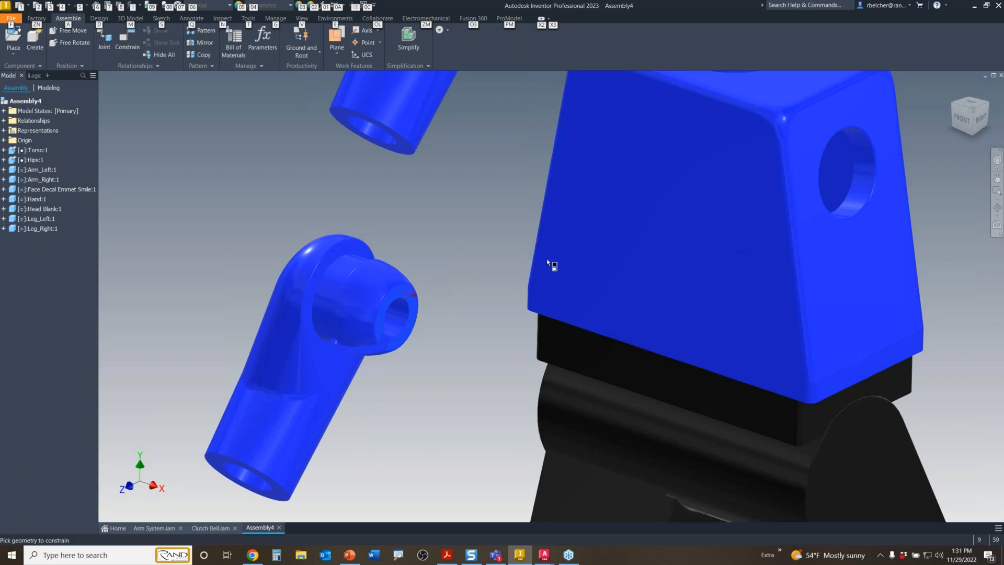
left_click(560, 264)
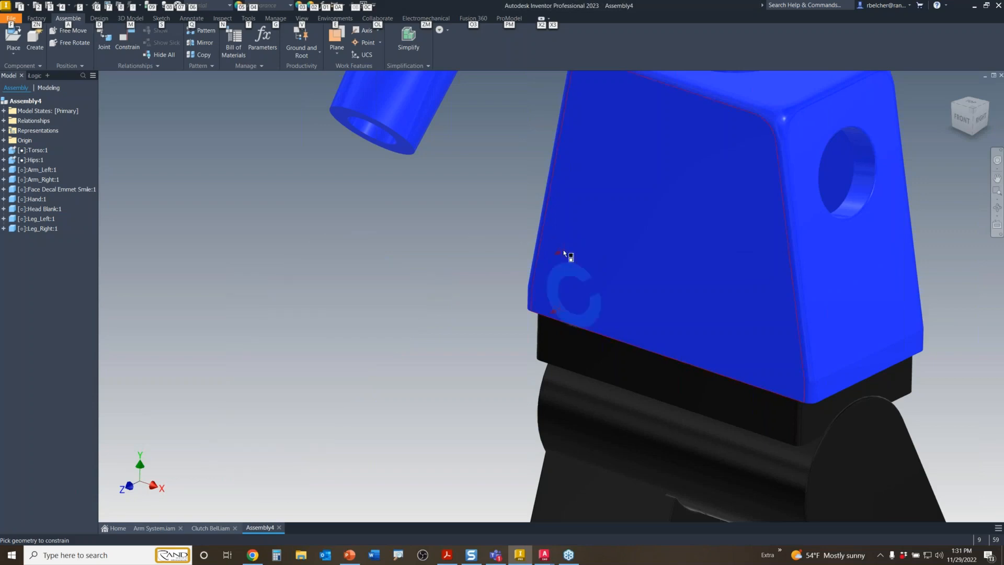
key("Escape")
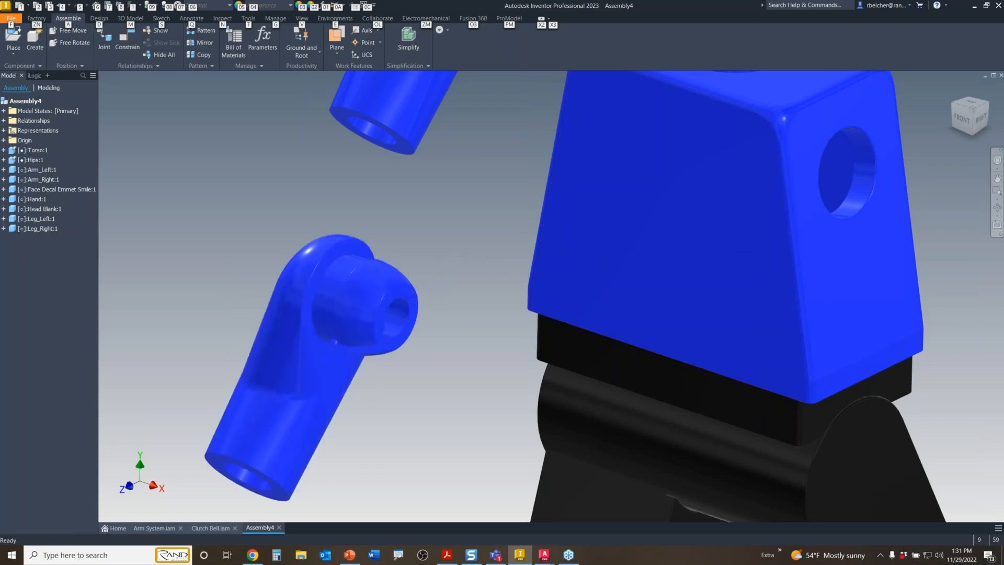
key("alt")
- Drag Arm_Left beside the torso's right side and select it
scroll(434, 259, "up", 3)
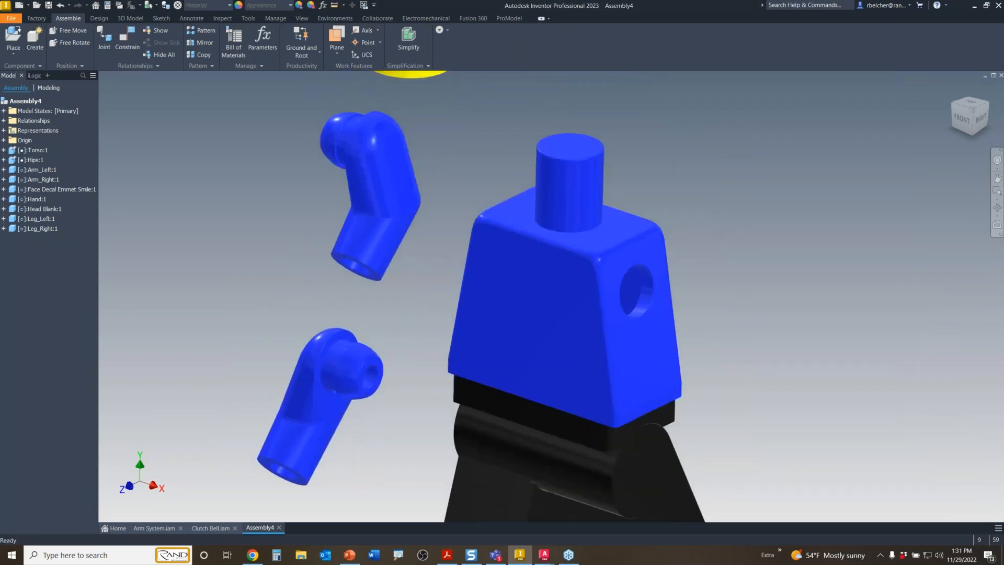
scroll(412, 297, "down", 1)
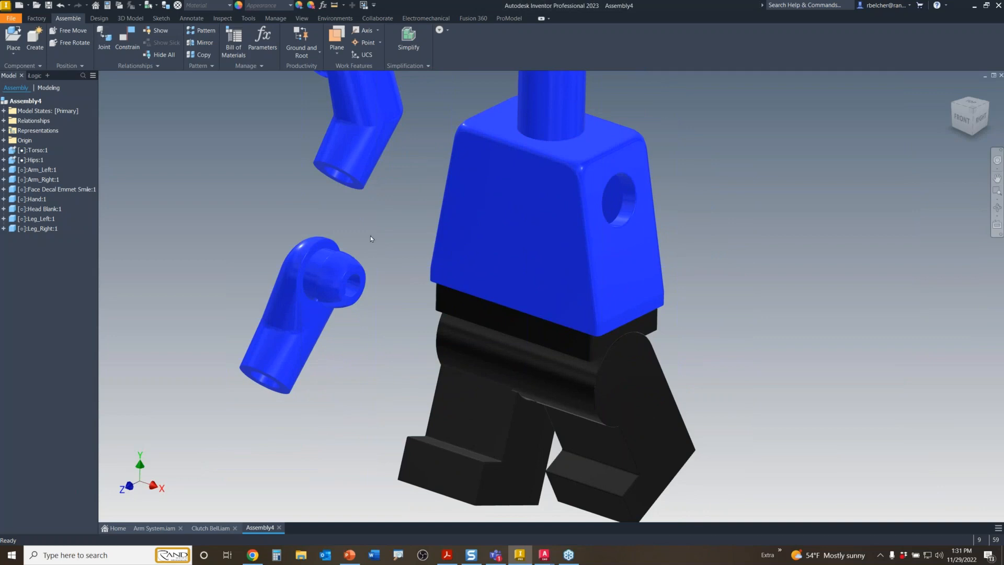
left_click_drag(332, 240, 754, 388)
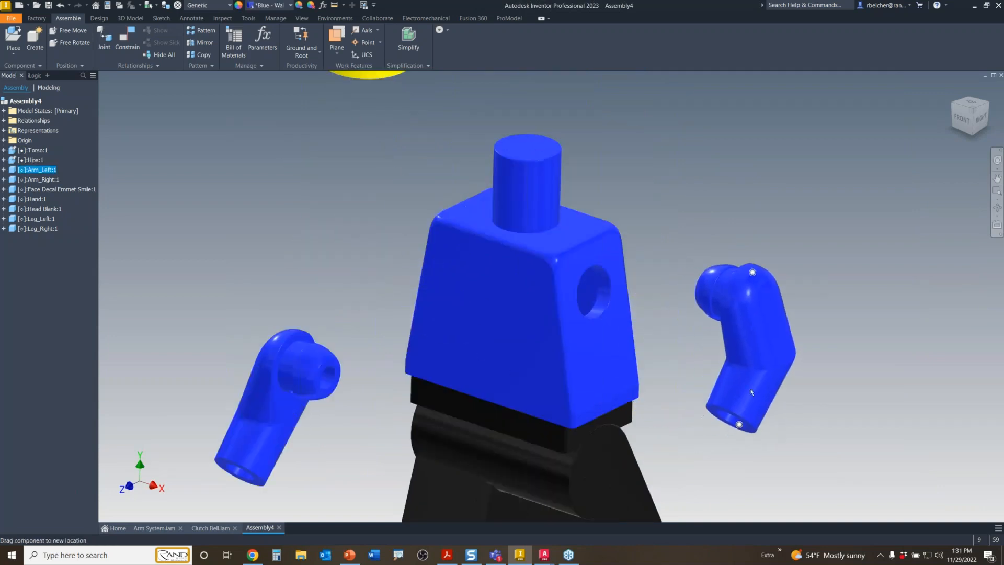
left_click(656, 238)
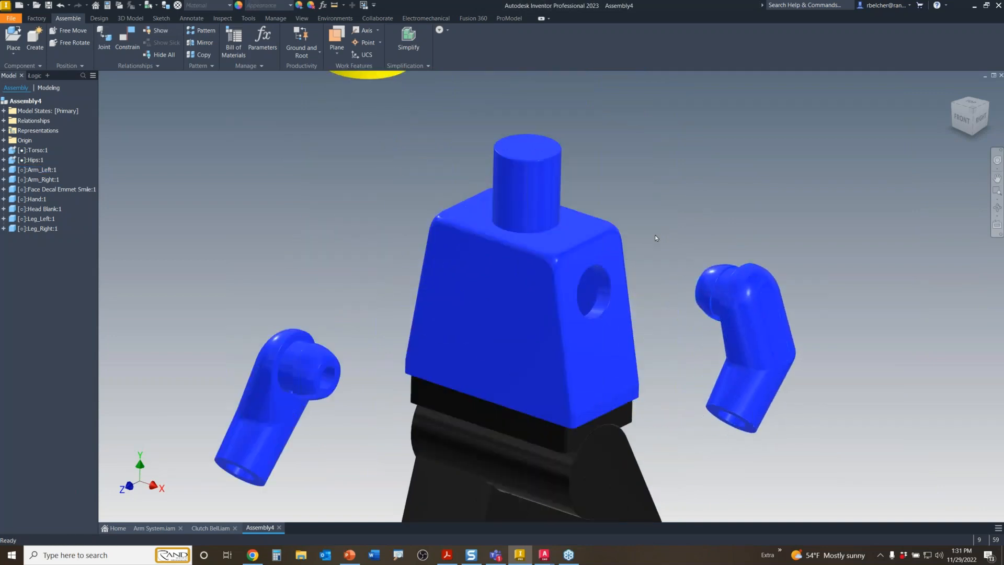
left_click(758, 303)
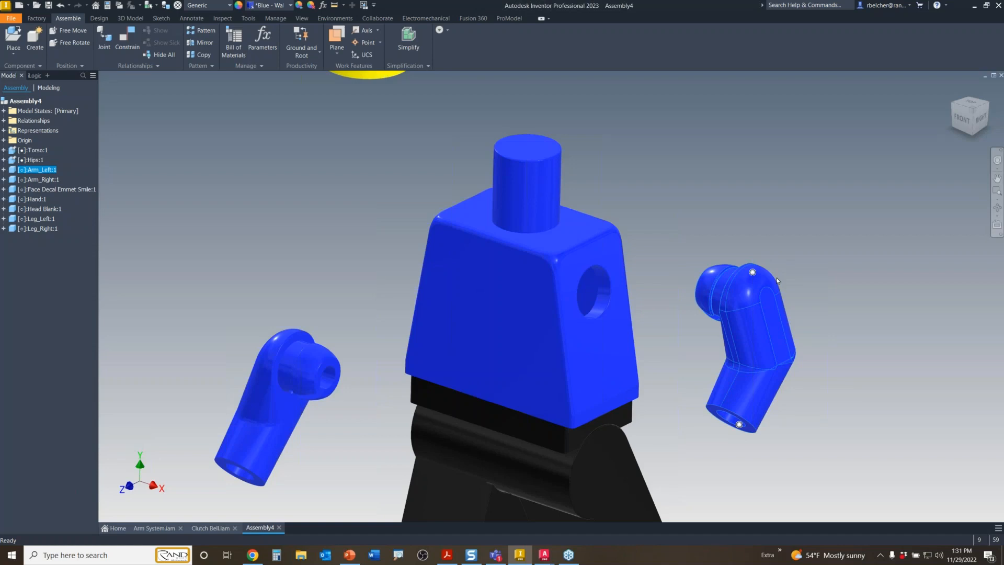
- Snap the arm floating on the right onto the torso's shoulder socket
left_click(780, 249)
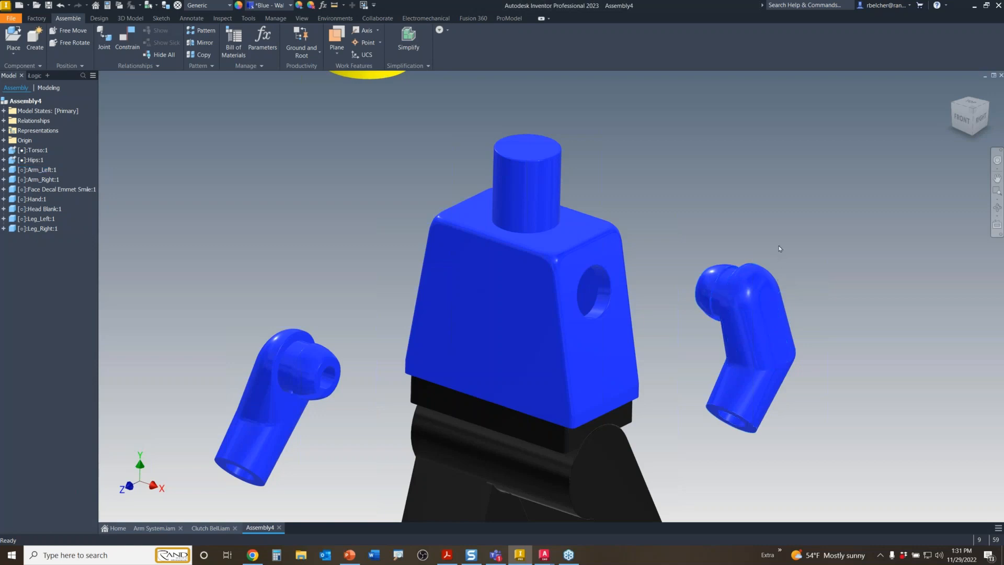
left_click(776, 286)
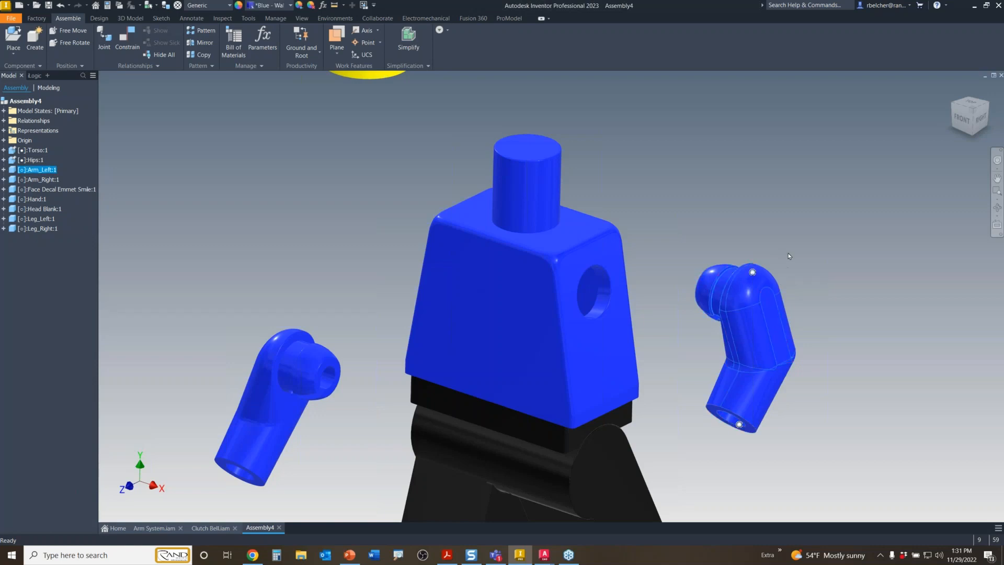
key("alt")
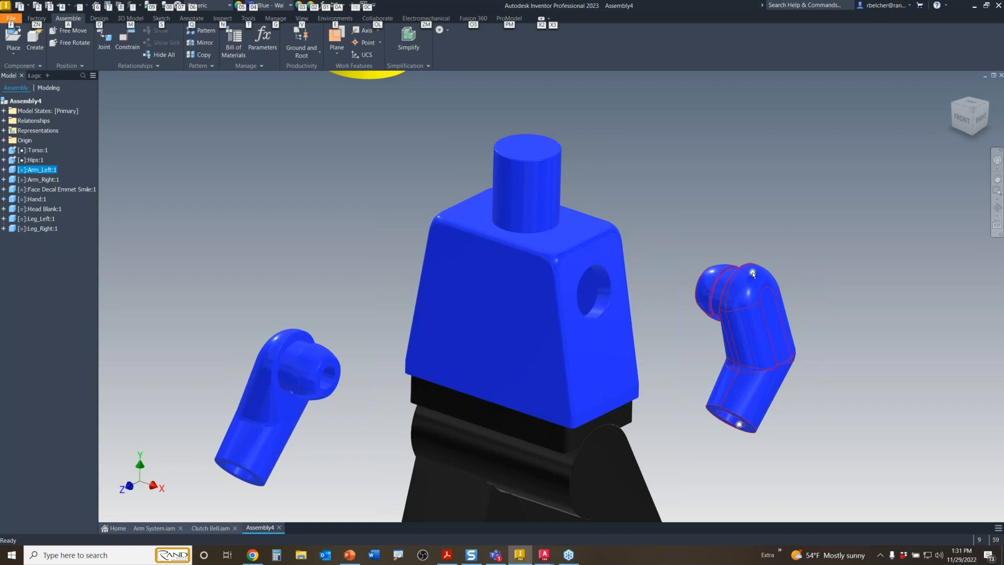
left_click_drag(753, 273, 605, 266, "alt")
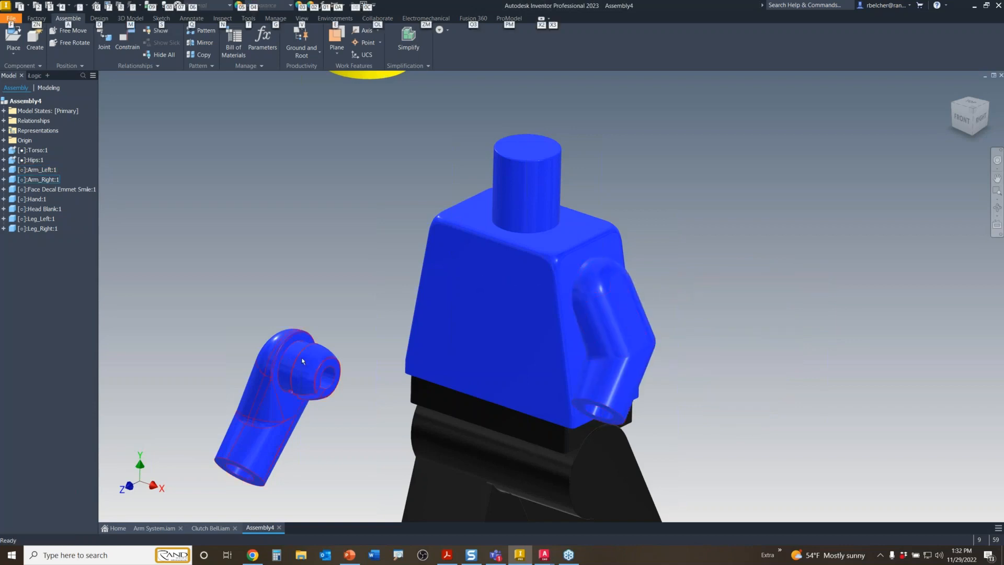
- Snap the left arm onto the opposite shoulder, then swing both arms to test the pivots
left_click(302, 358)
left_click_drag(310, 345, 459, 222, "alt")
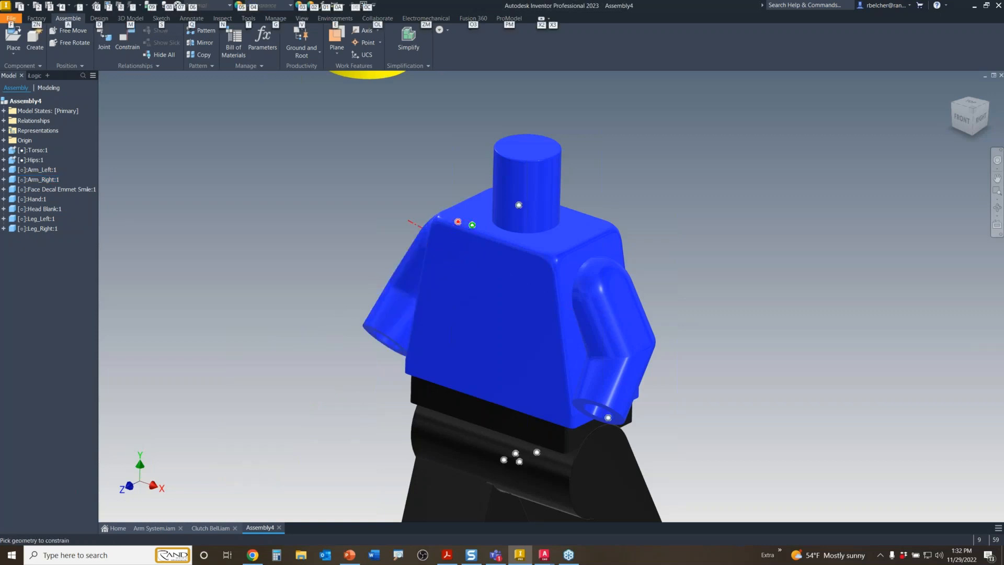
left_click_drag(636, 362, 511, 347)
mouse_move(382, 313)
left_mouse_down()
mouse_move(356, 277)
mouse_move(366, 324)
left_mouse_up()
- Snap the yellow head onto the torso's neck joint
scroll(314, 261, "down", 3)
left_click(396, 210)
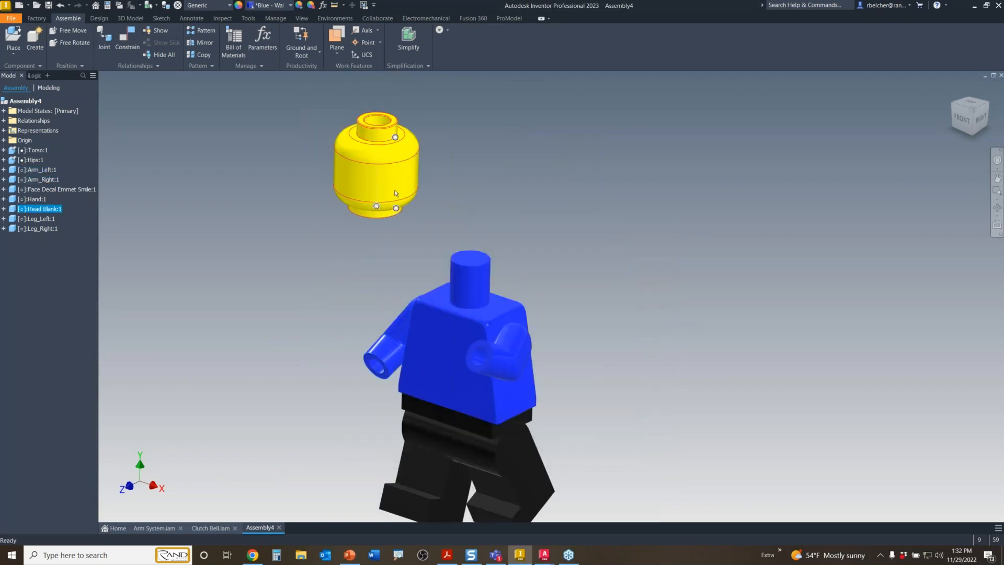
key("alt")
left_click_drag(396, 209, 466, 293, "alt")
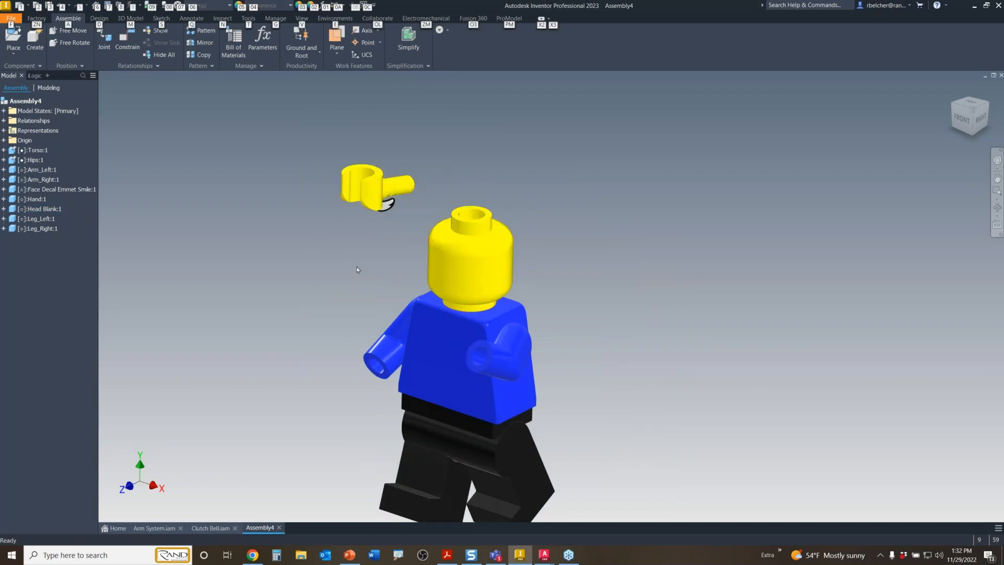
- Move the floating hand aside and place the face decal on the head's front
middle_click_drag(369, 261, 435, 248)
left_click_drag(434, 184, 340, 239)
left_click(445, 262)
left_click(447, 189)
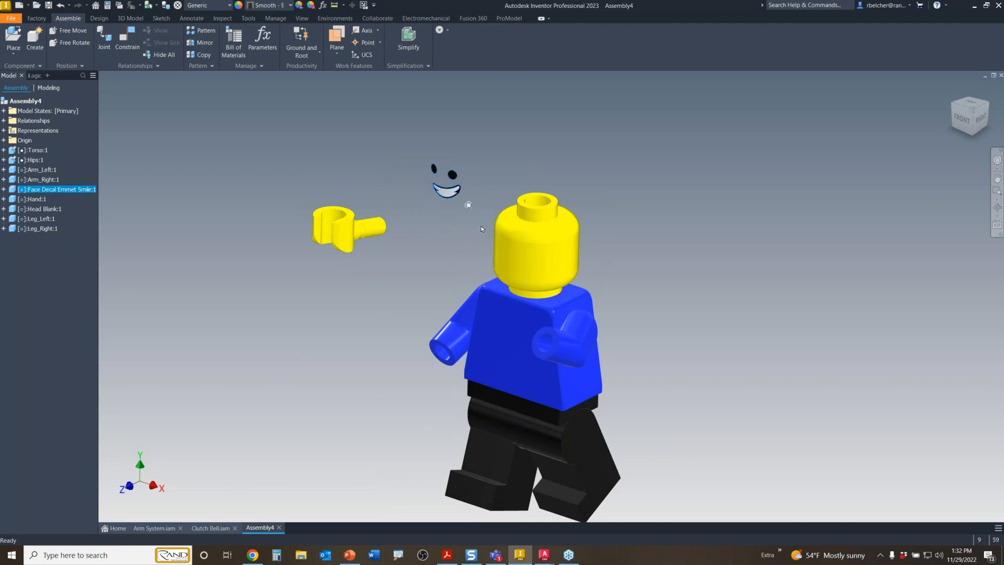
left_click_drag(472, 207, 540, 290, "alt")
left_click(427, 237)
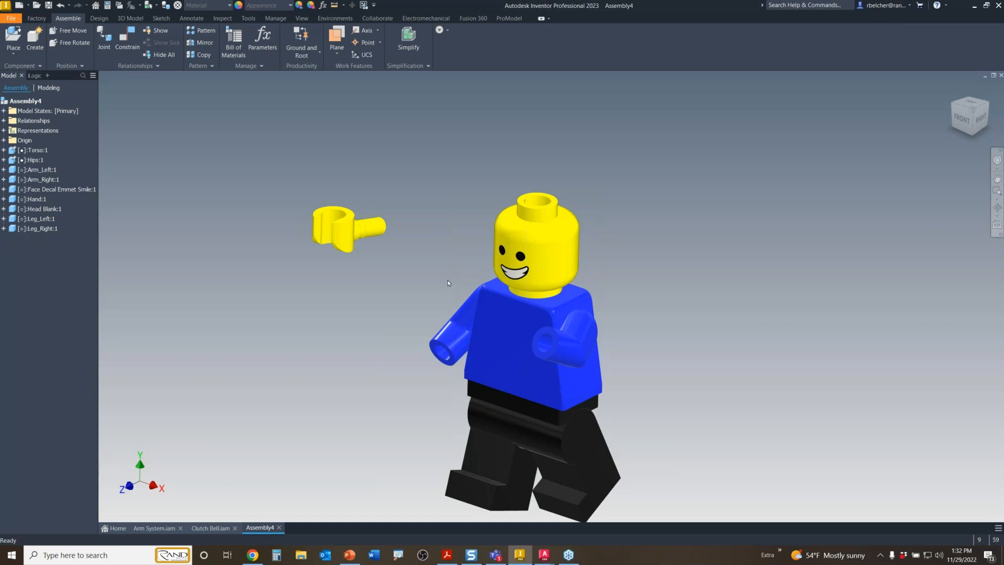
- Raise Arm_Right and snap the yellow hand onto its end
scroll(403, 327, "up", 6)
scroll(404, 327, "down", 5)
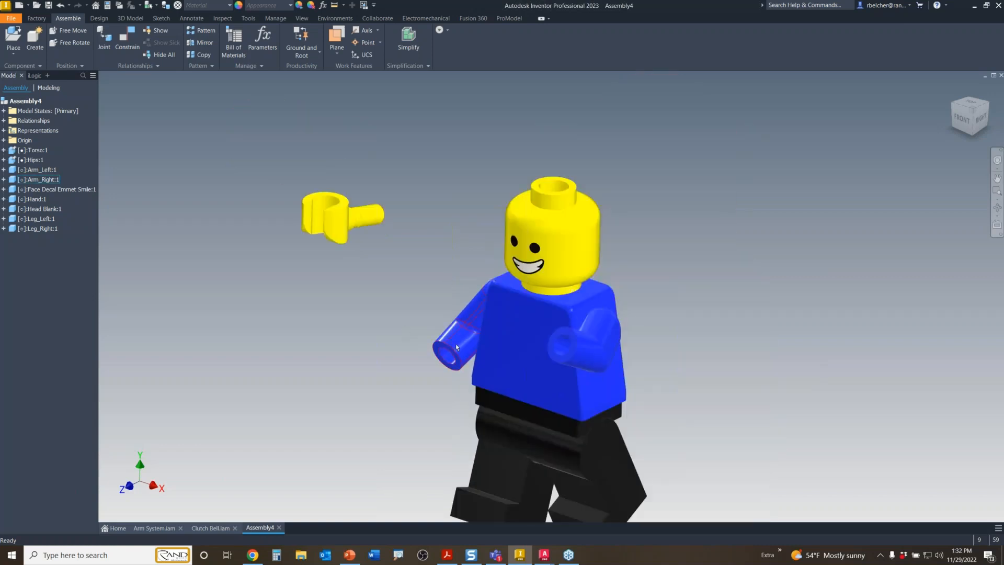
left_click_drag(445, 348, 426, 289)
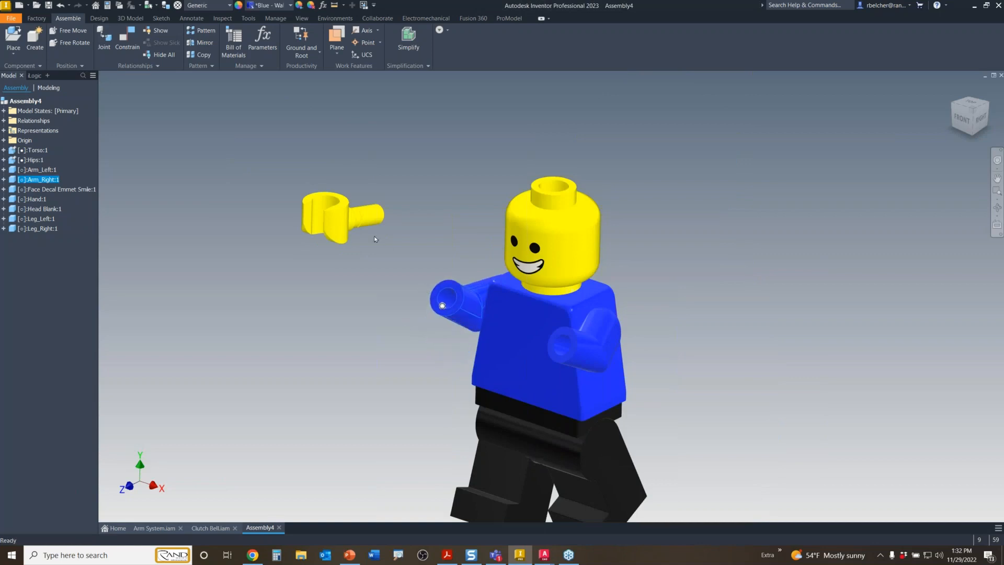
left_click(342, 205)
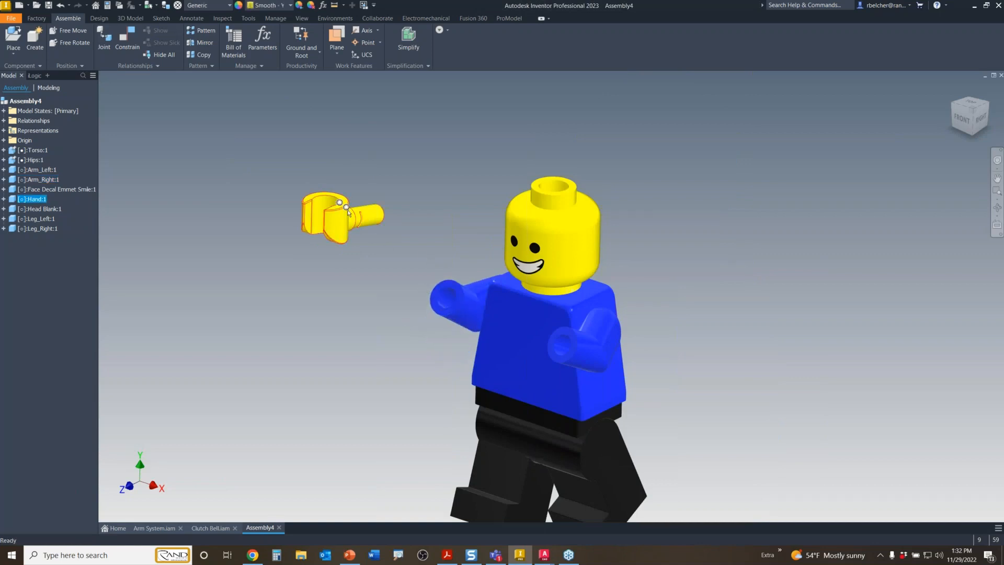
left_click_drag(348, 209, 446, 321, "alt")
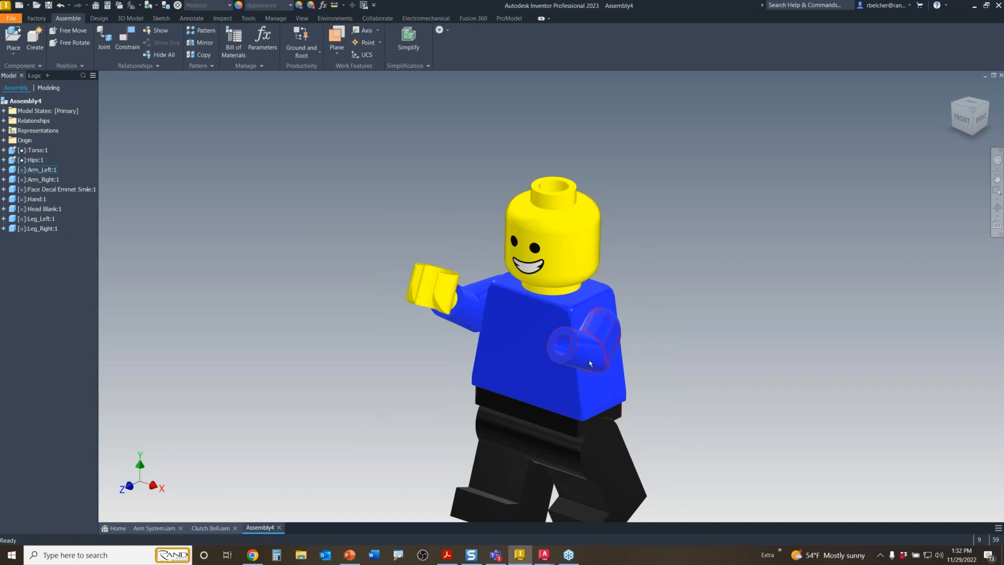
- Swing Arm_Left upward and turn the head so its face points right
left_click_drag(587, 314, 661, 302)
right_click(555, 259)
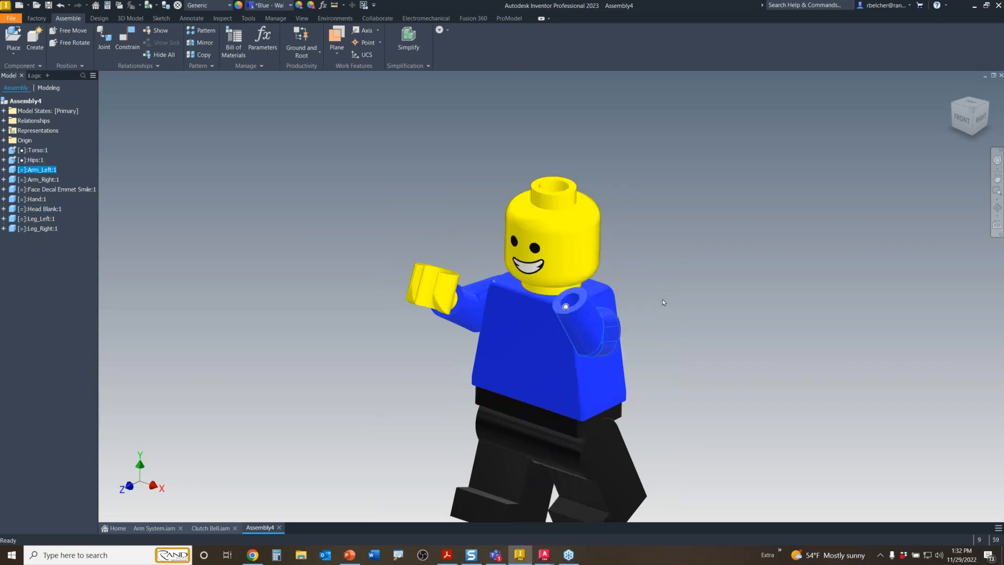
left_click(662, 301)
left_click(575, 257)
left_click_drag(576, 259, 674, 264)
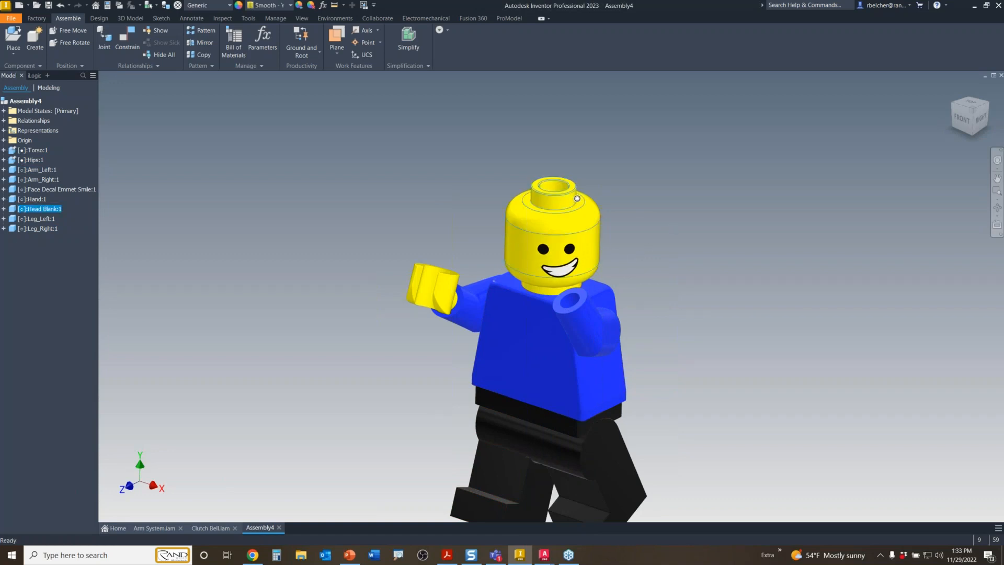
- Replace the face decal with Face Decal Scared 001.ipt from Lego > MiniFigure > Body Parts
left_click(573, 269)
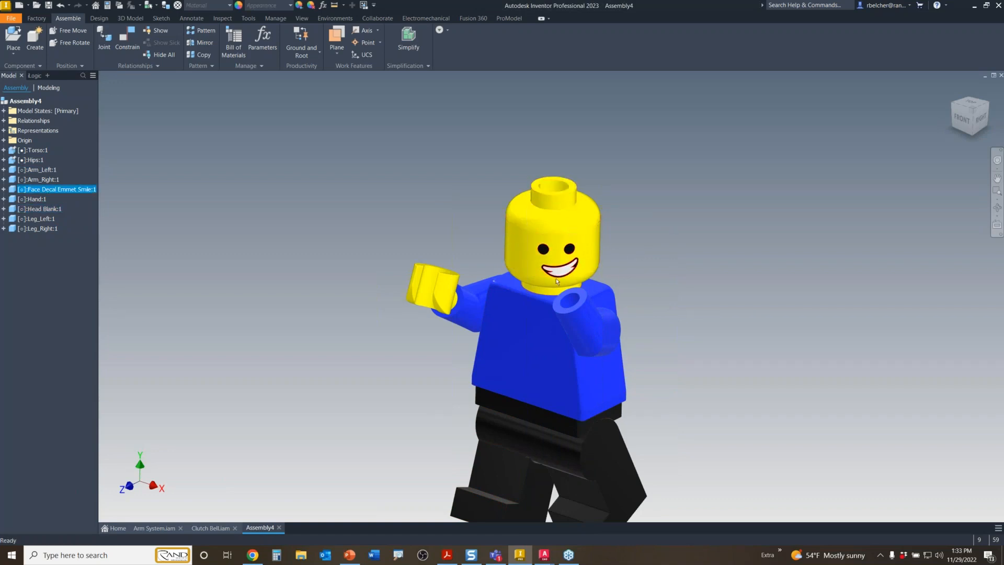
right_click(340, 234)
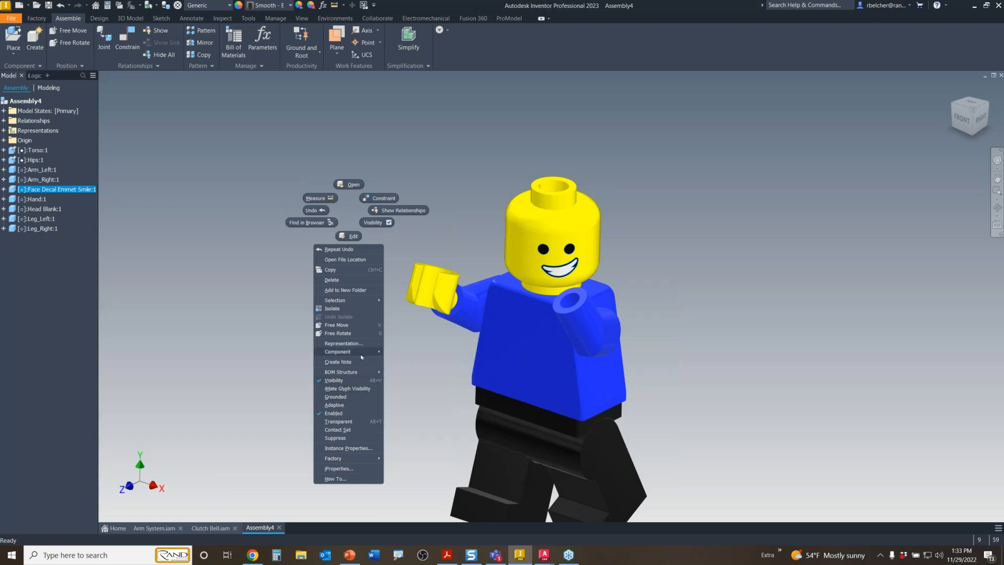
mouse_move(355, 353)
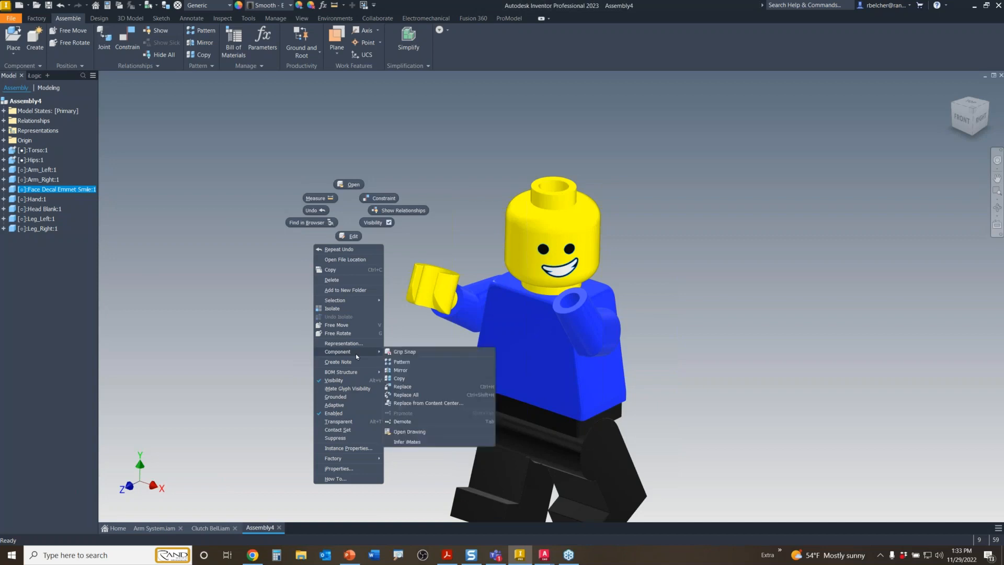
left_click(405, 387)
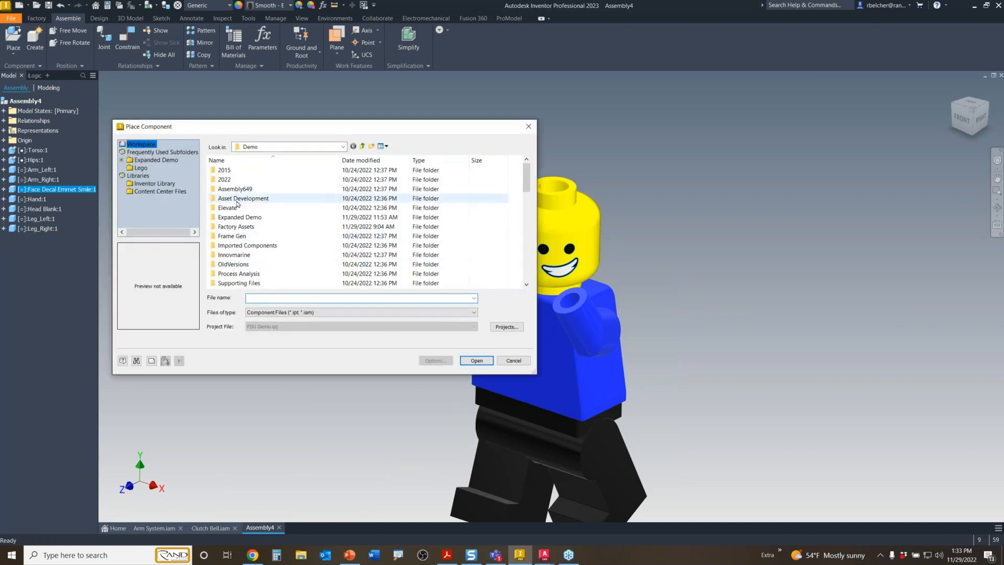
left_click(140, 167)
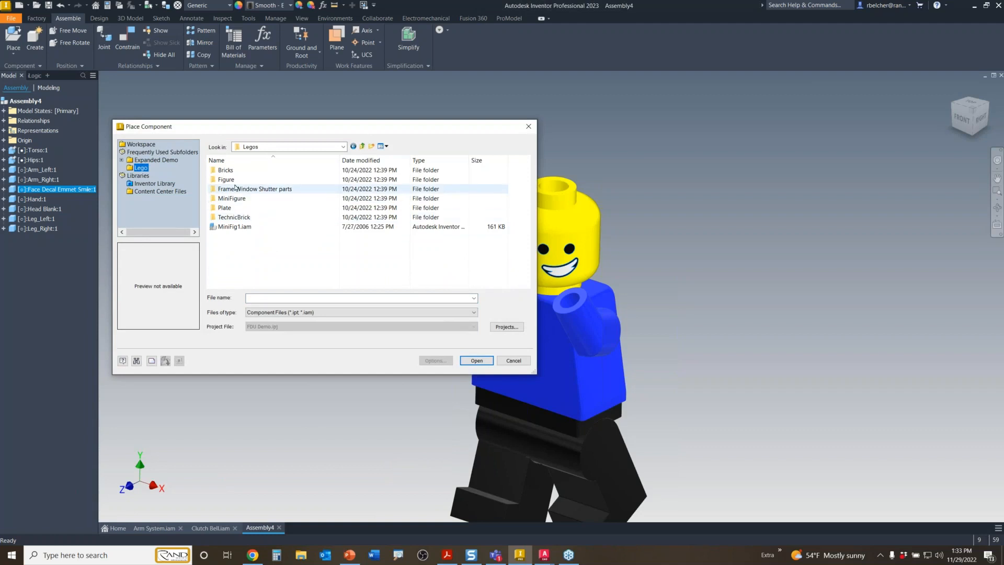
double_click(232, 200)
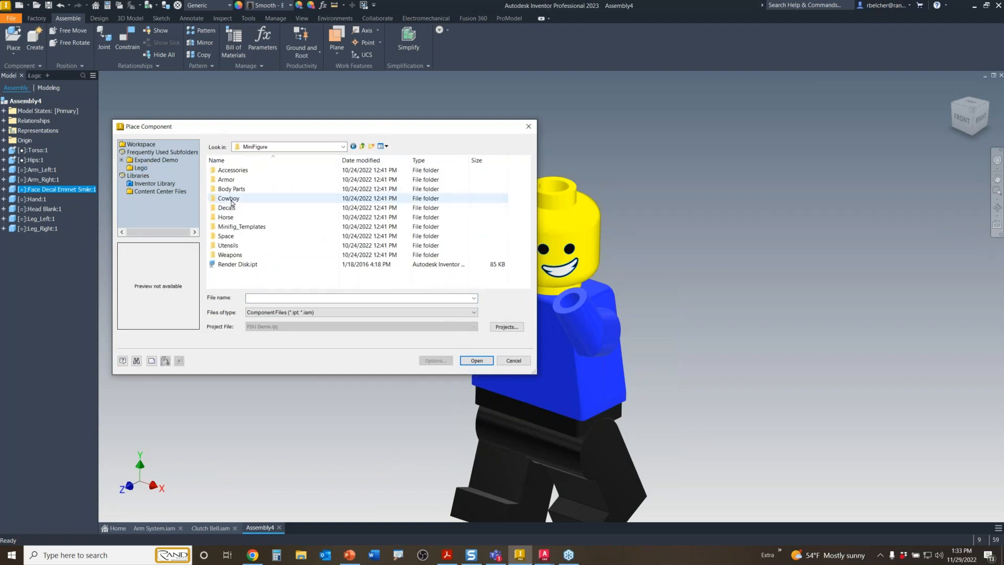
double_click(233, 200)
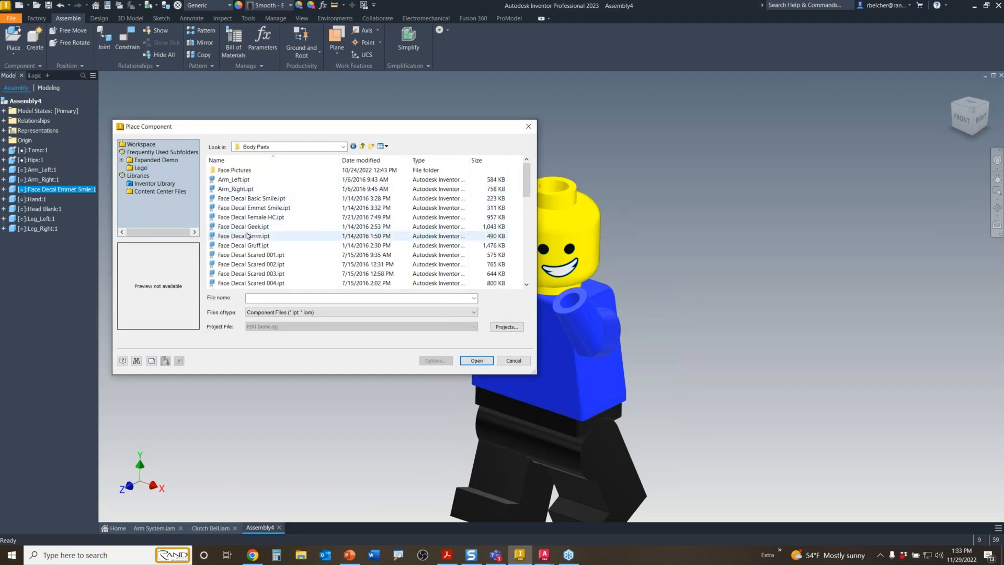
left_click(259, 255)
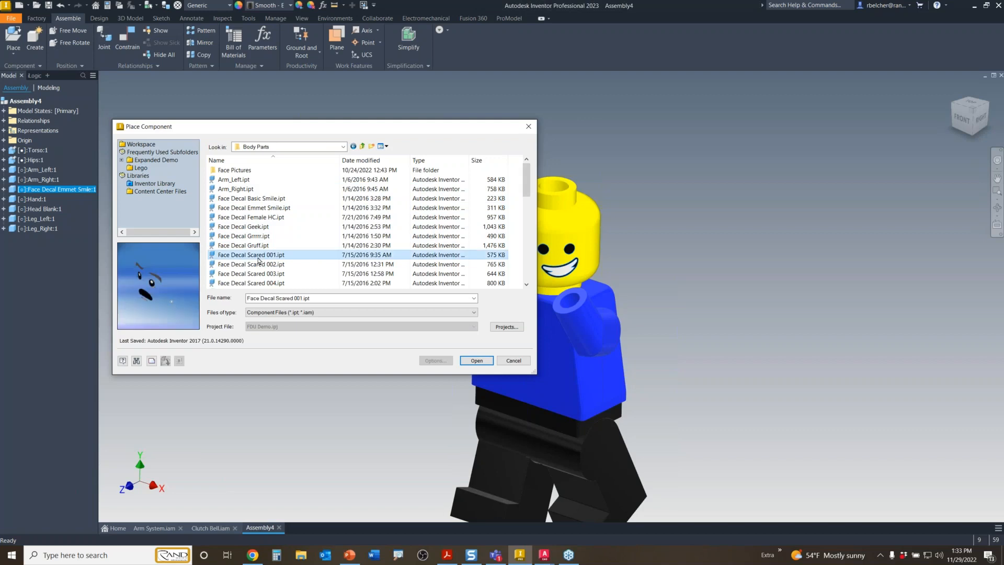
left_click(477, 361)
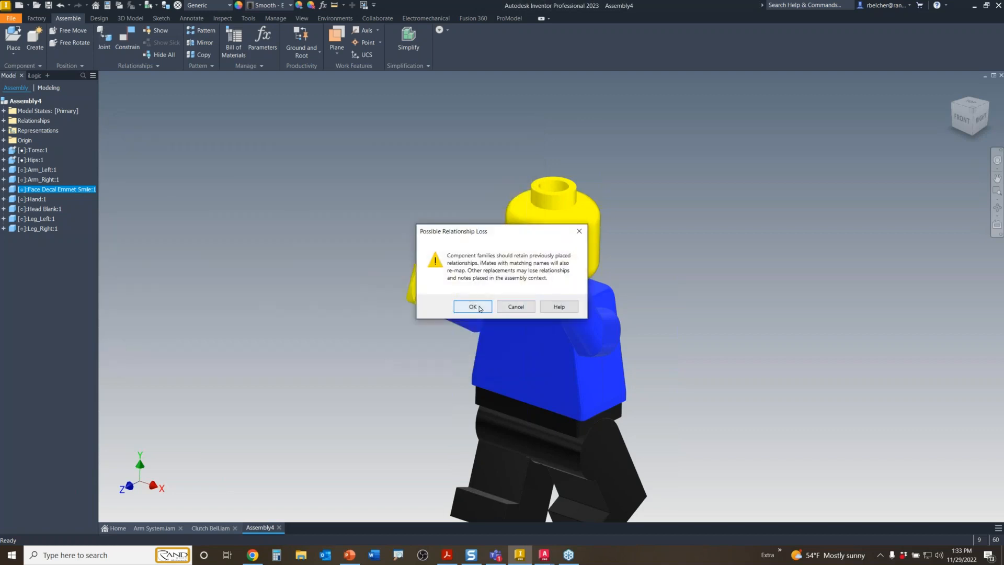
left_click(478, 307)
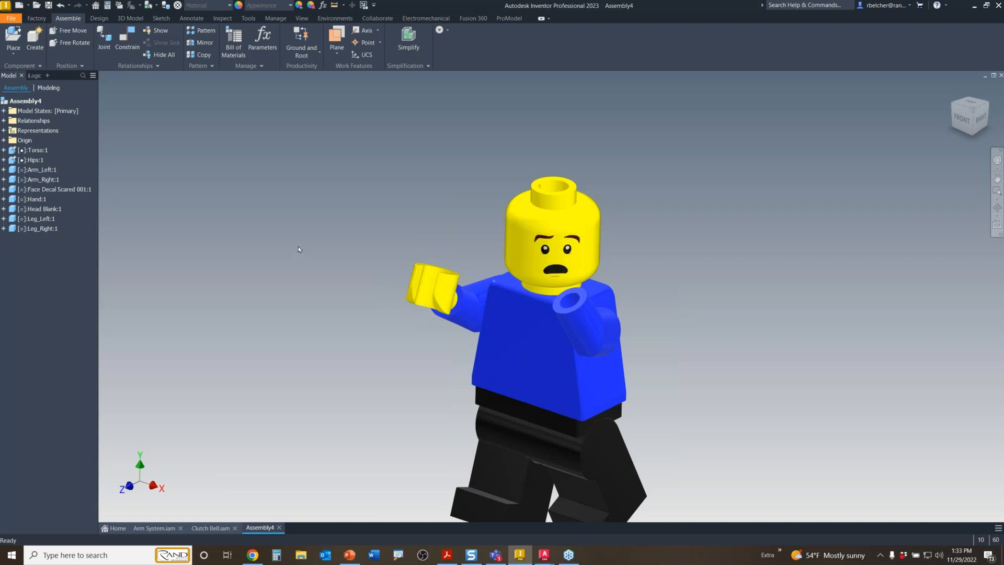
middle_click_drag(464, 192, 440, 145)
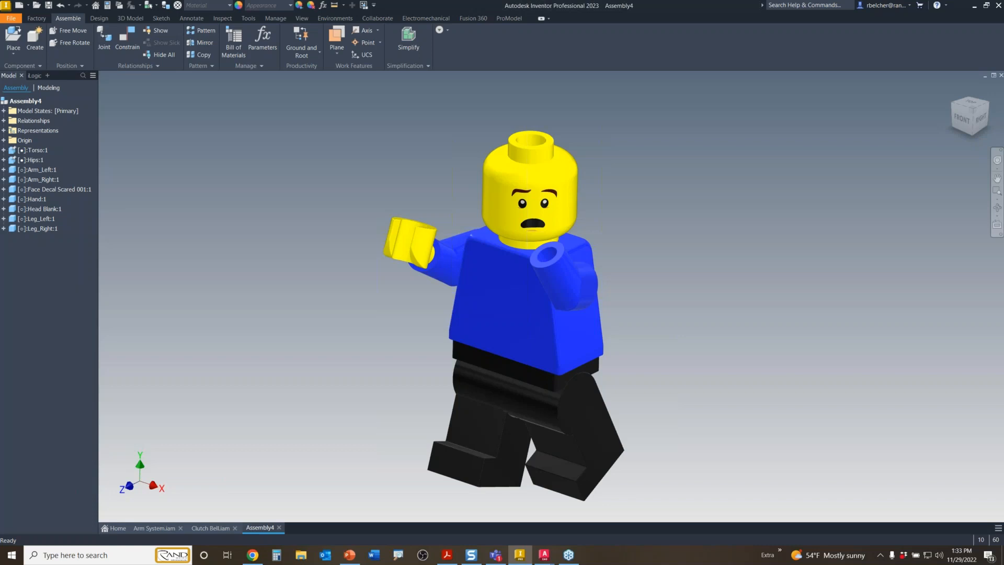
mouse_move(350, 147)
middle_mouse_down("shift")
mouse_move(454, 161)
mouse_move(297, 147)
mouse_move(345, 156)
mouse_move(356, 177)
middle_mouse_up("shift")
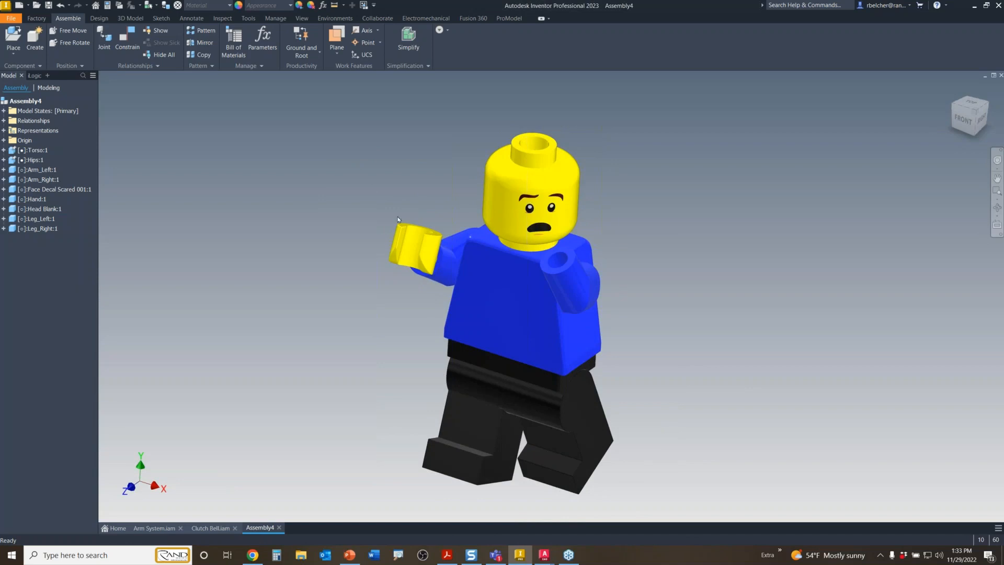
left_click(410, 236)
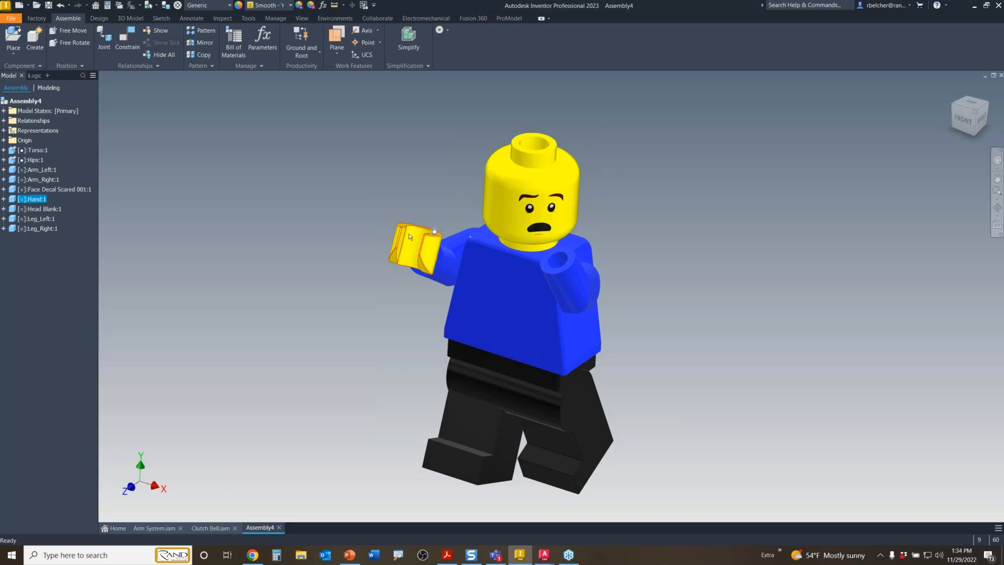
- Paste a copy of the yellow hand, then delete the extra pasted hand
left_click(203, 243)
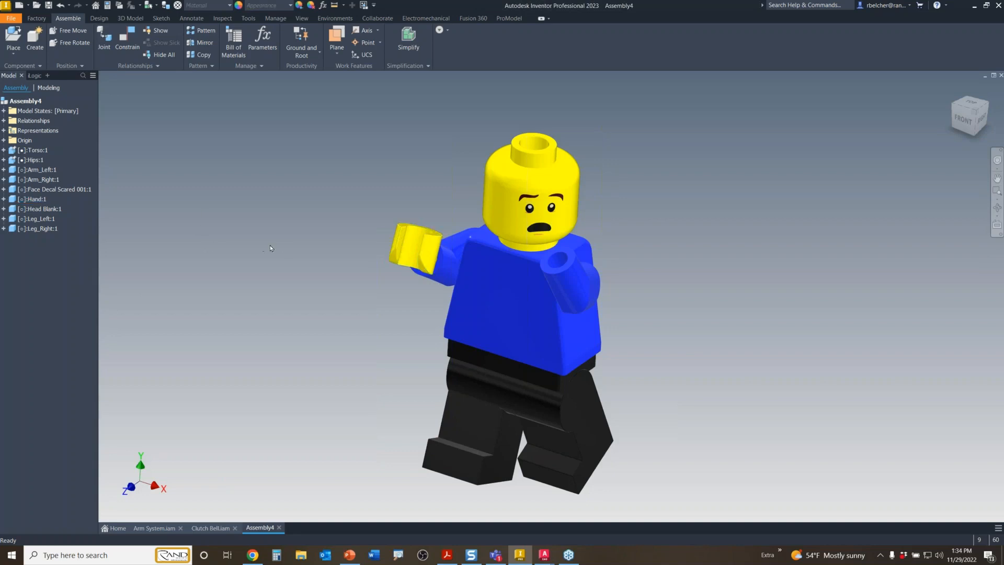
left_click(403, 237)
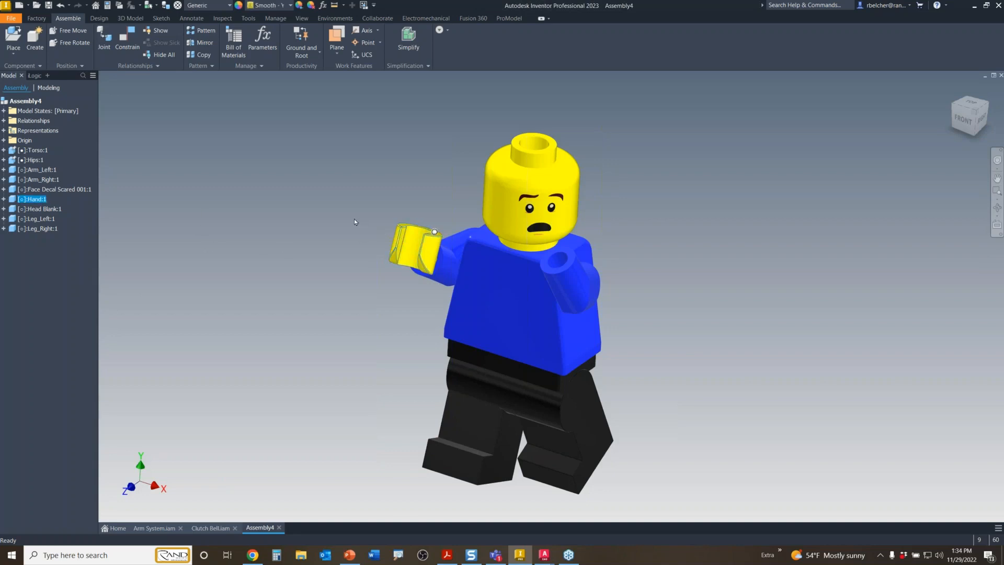
key("ctrl+v")
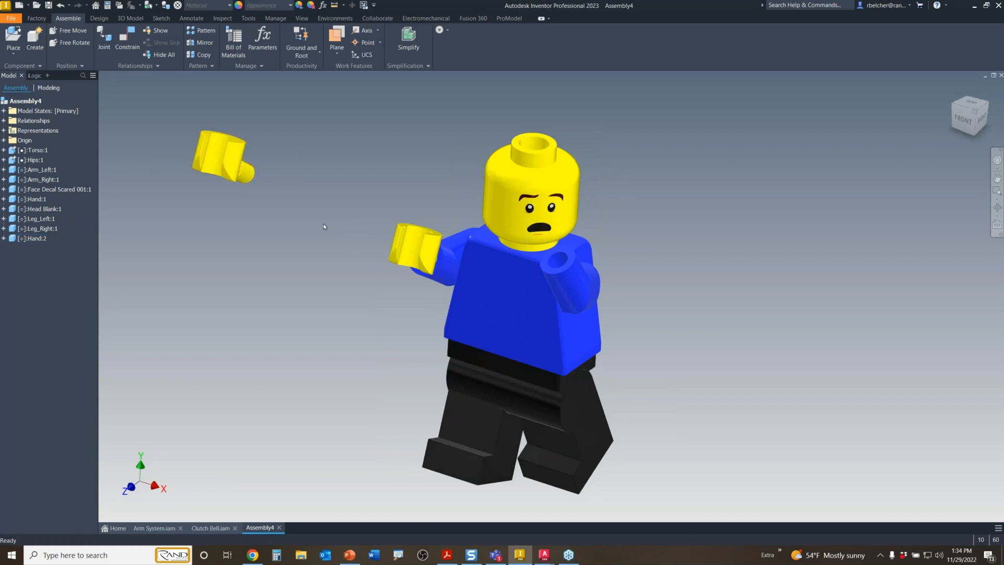
left_click(252, 176)
key("Delete")
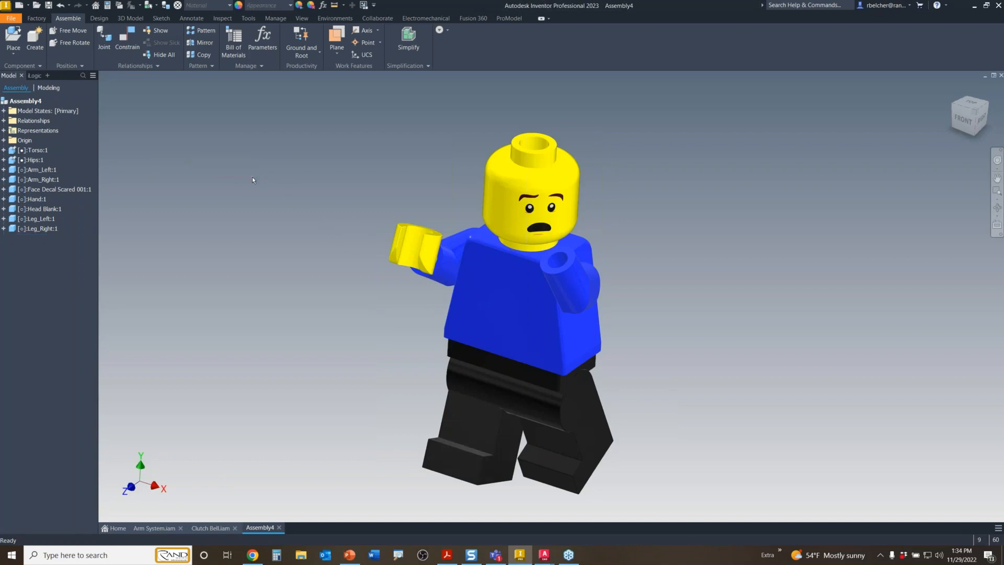
- Place a second Hand instance beside the figure and attach its peg to the left arm
left_click(431, 240)
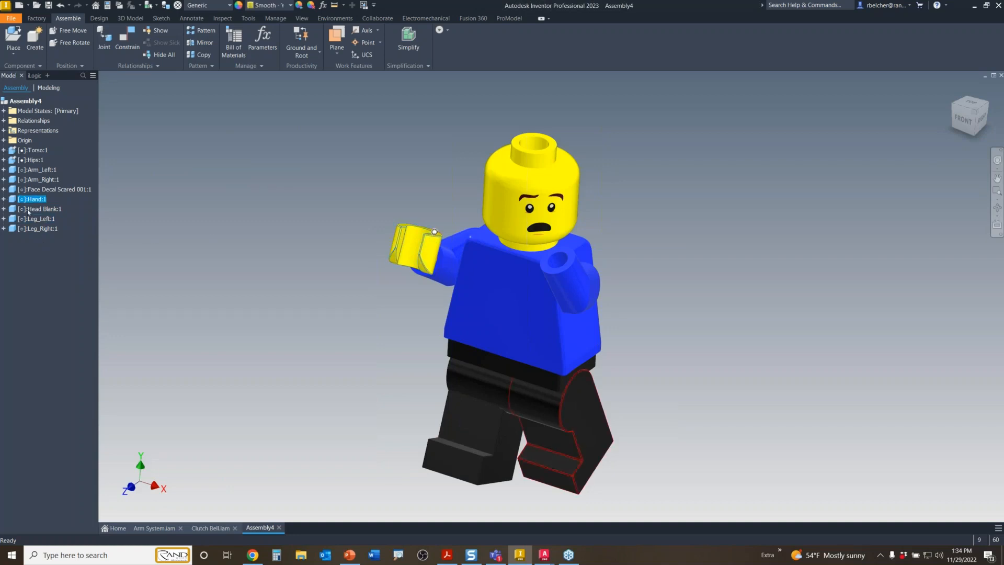
left_click_drag(11, 202, 291, 261)
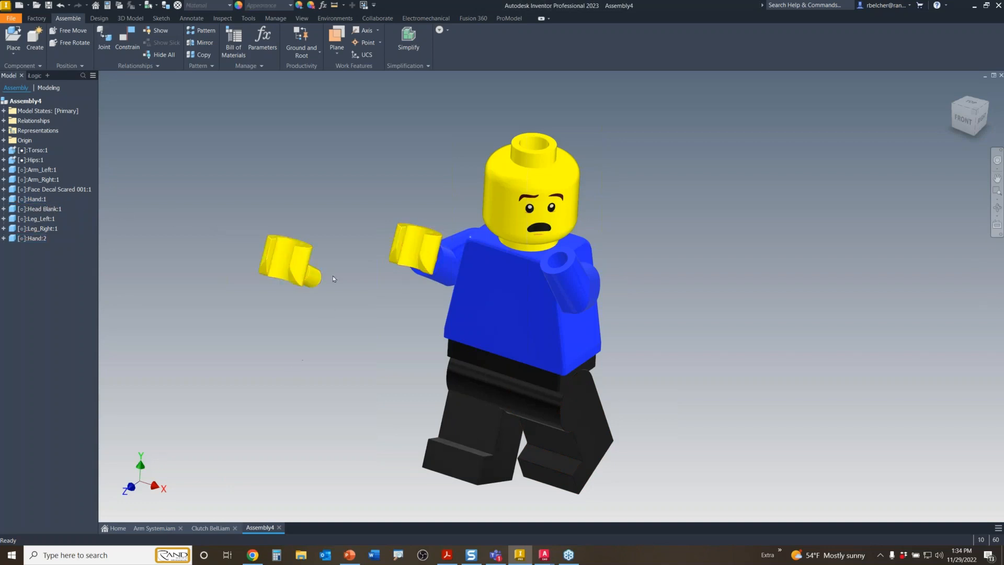
left_click(296, 258)
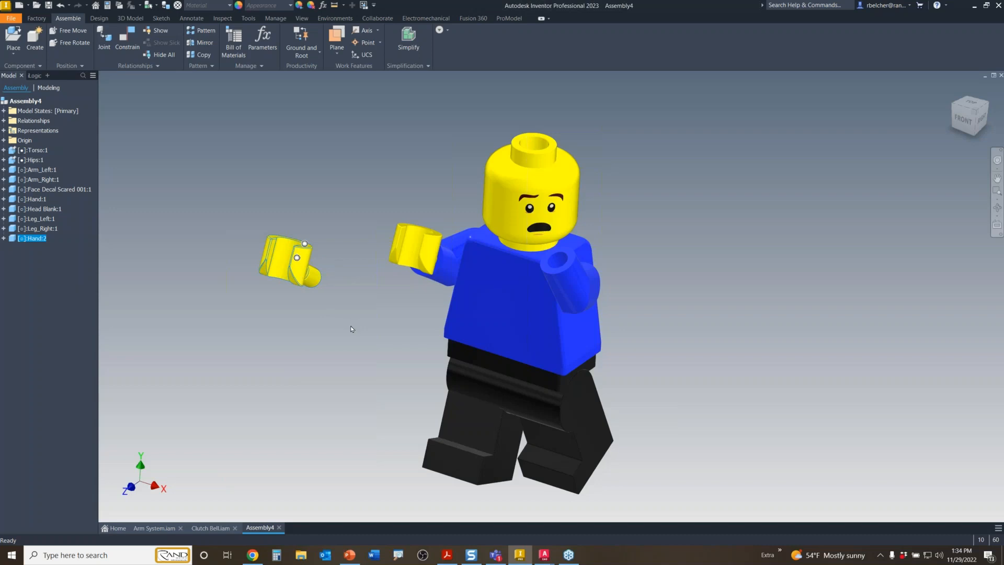
middle_click_drag(347, 345, 308, 356, "shift")
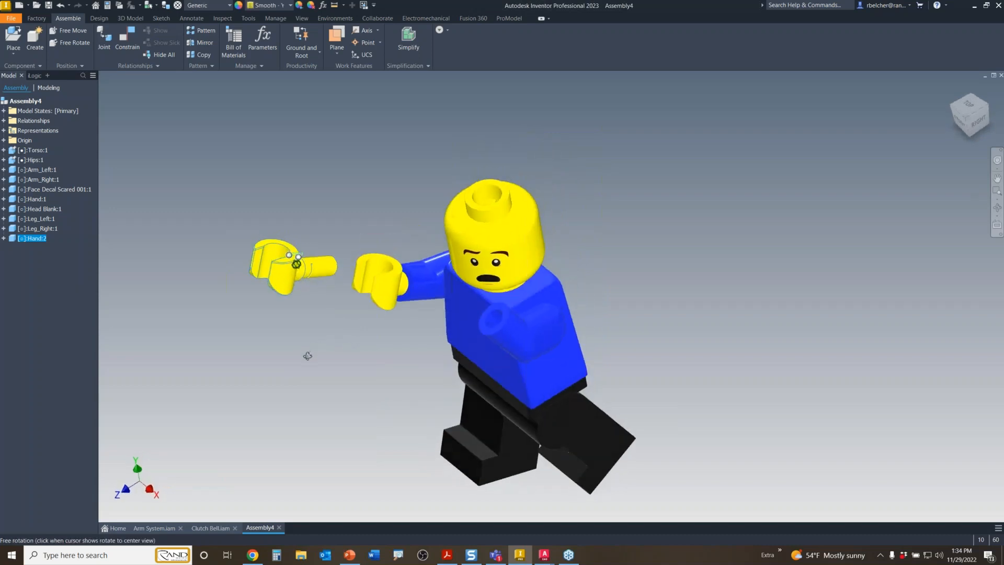
left_click_drag(318, 268, 512, 377, "alt")
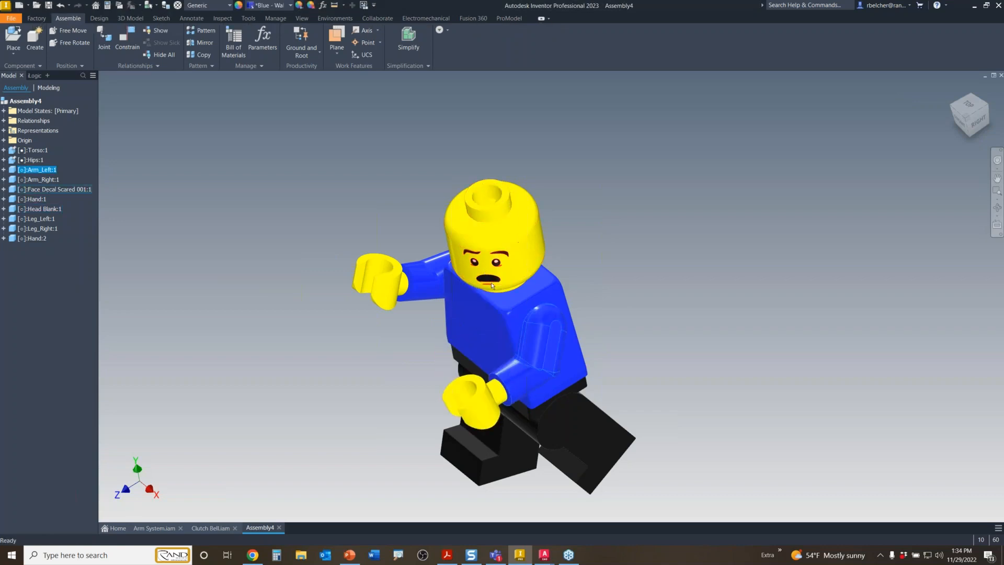
left_click(492, 283)
- Replace the scared decal with Face Decal Emmet Smile.ipt, accepting the relationship-loss warning
right_click(491, 251)
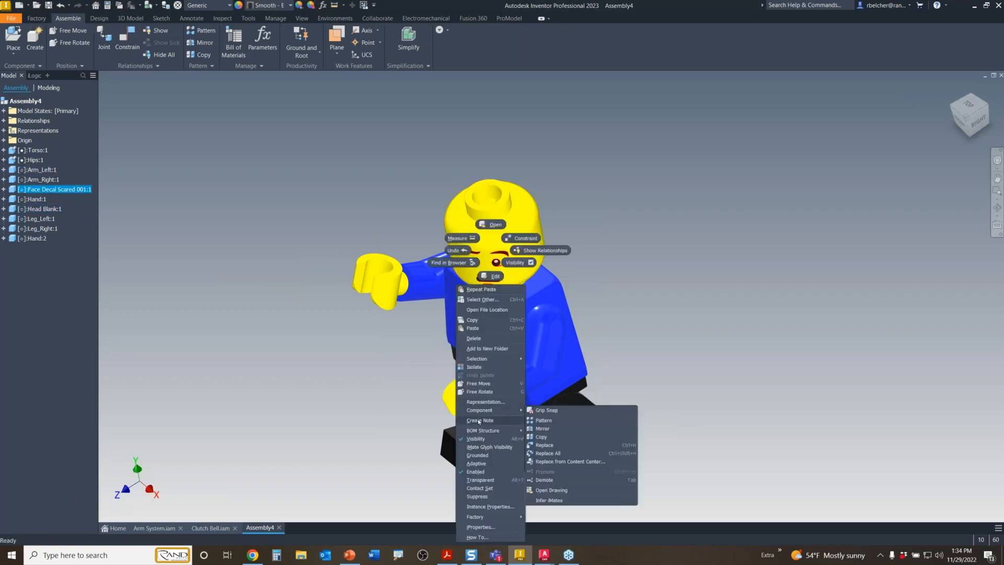
mouse_move(486, 411)
left_click(554, 445)
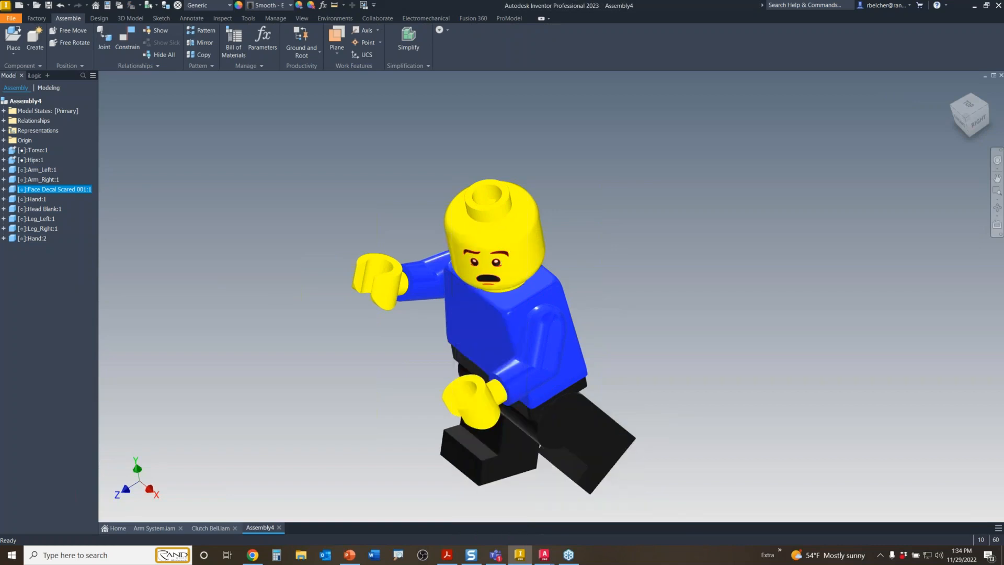
left_click(251, 198)
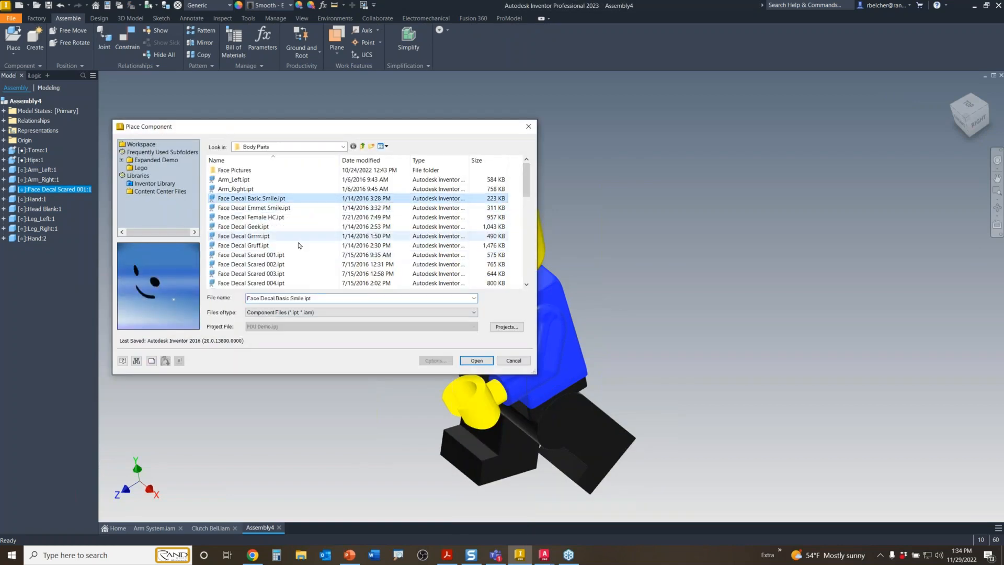
left_click(293, 207)
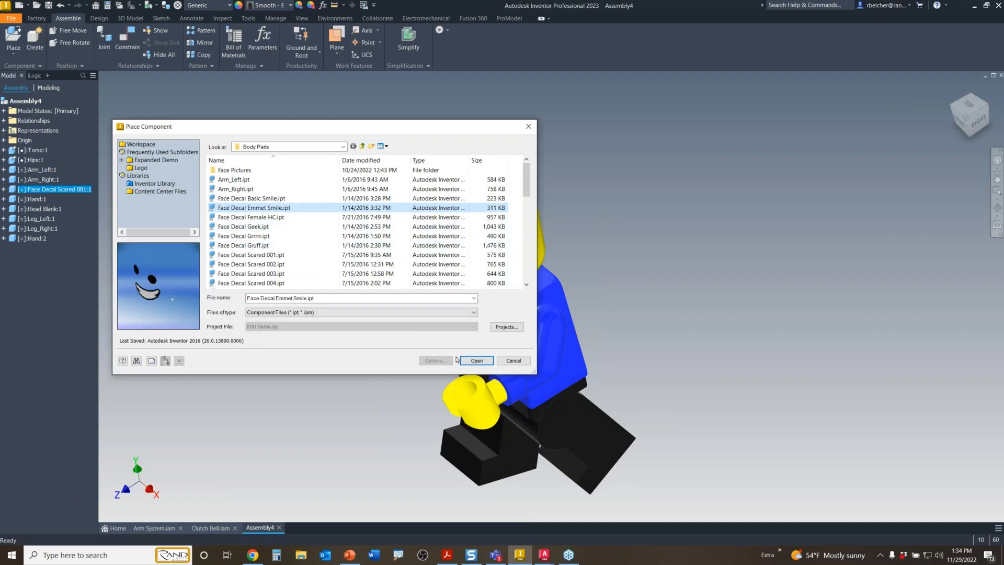
left_click(477, 361)
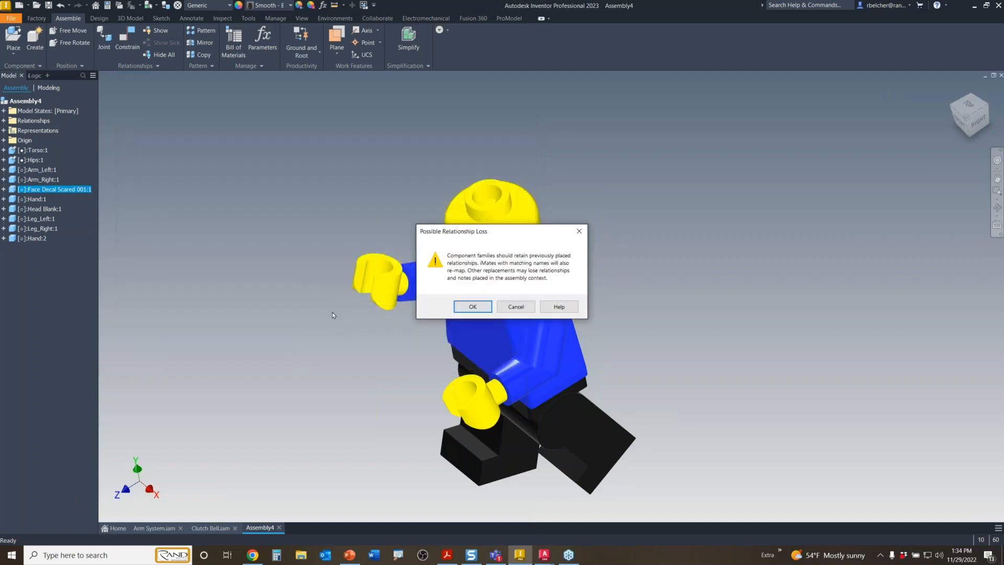
left_click(473, 307)
middle_click_drag(272, 299, 293, 271, "shift")
left_click_drag(293, 271, 284, 274, "shift")
scroll(297, 275, "up", 3)
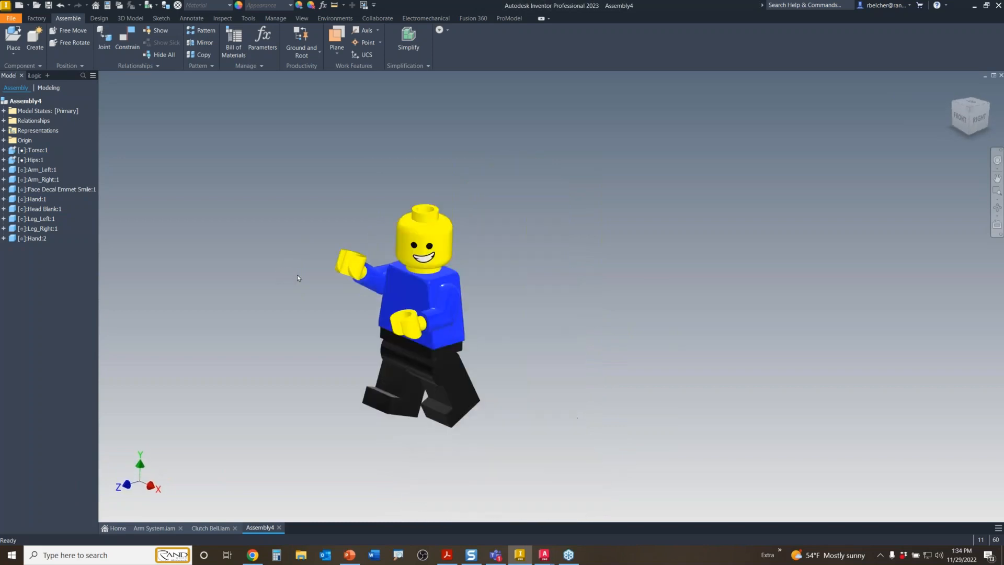
middle_click_drag(299, 277, 329, 236)
scroll(330, 257, "down", 4)
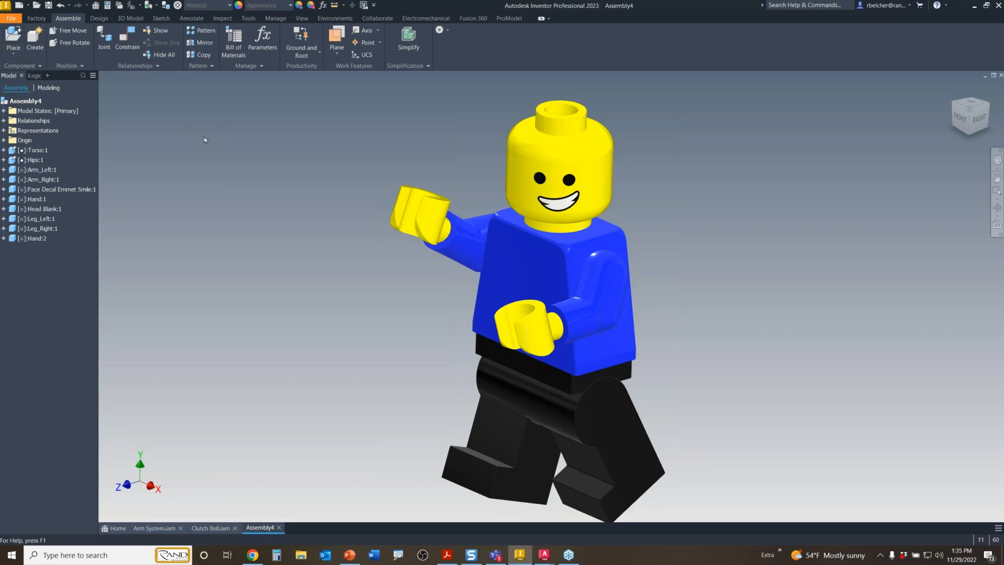
- Place one Drill.ipt from MiniFigure > Utensils beside the figure
key("p")
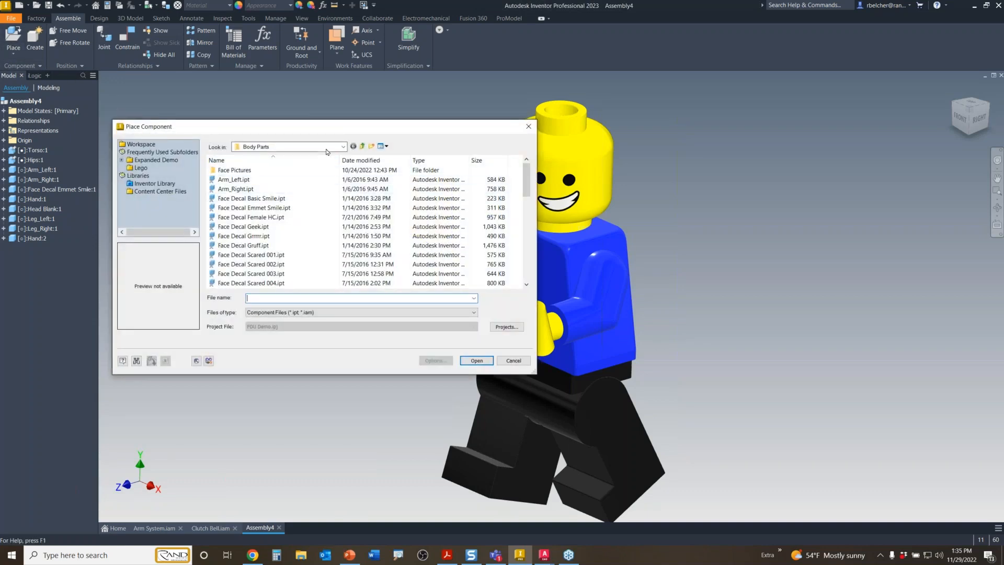
left_click(362, 147)
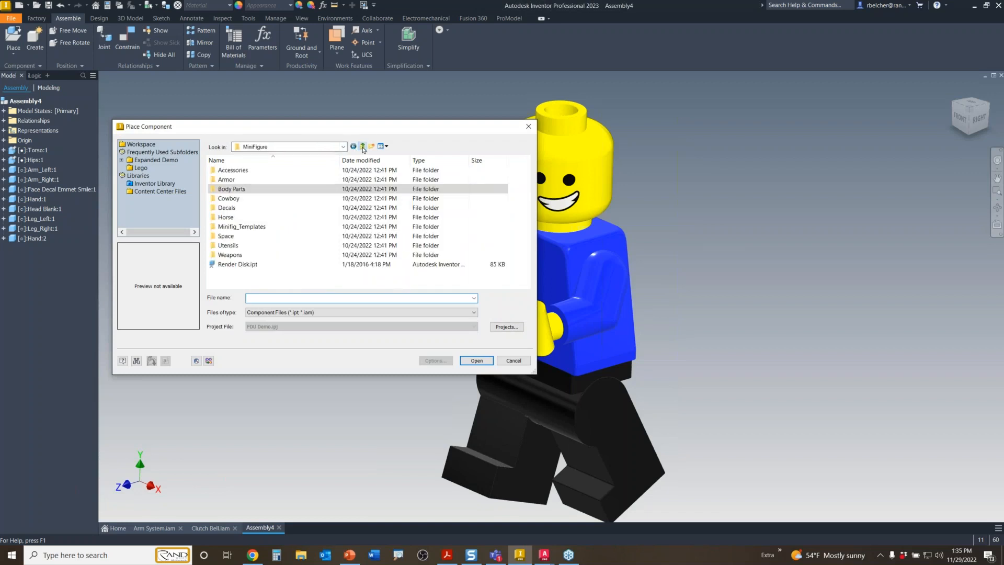
double_click(247, 246)
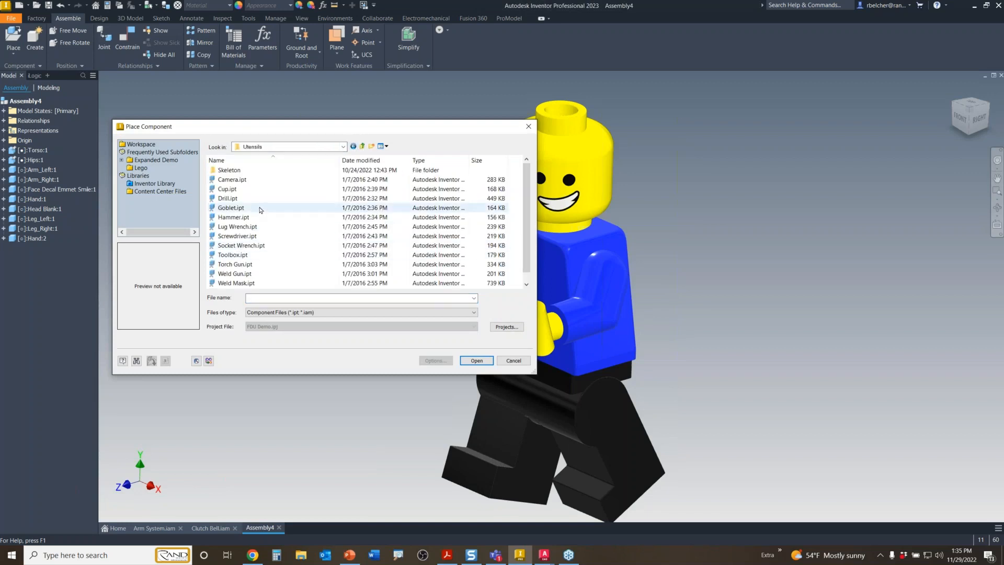
left_click(230, 199)
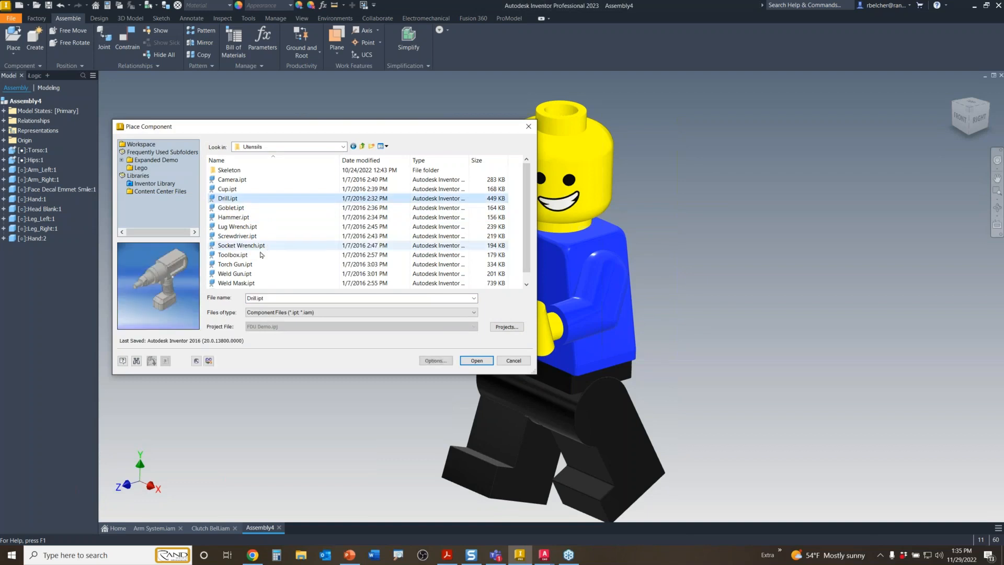
left_click(476, 360)
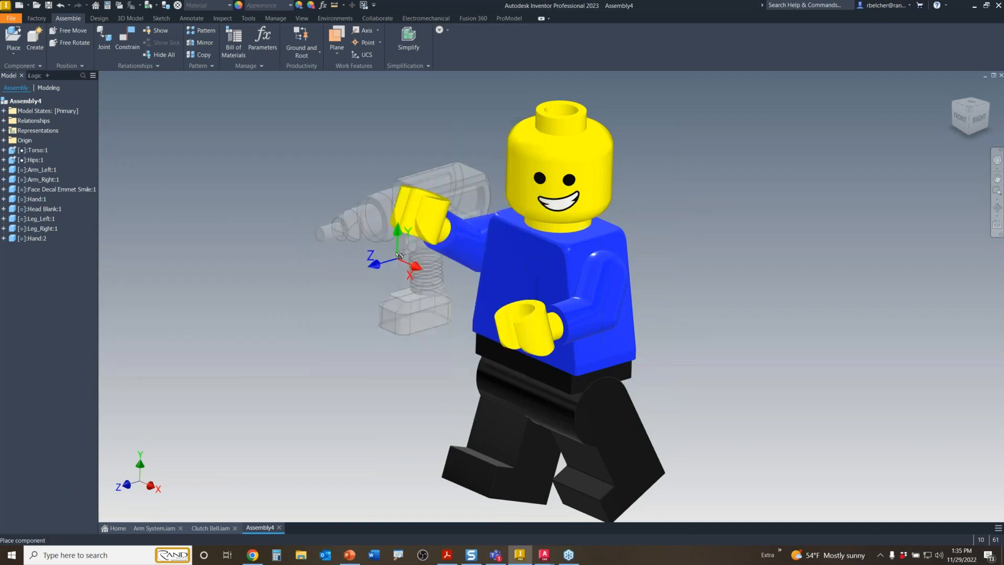
left_click(373, 173)
right_click(281, 301)
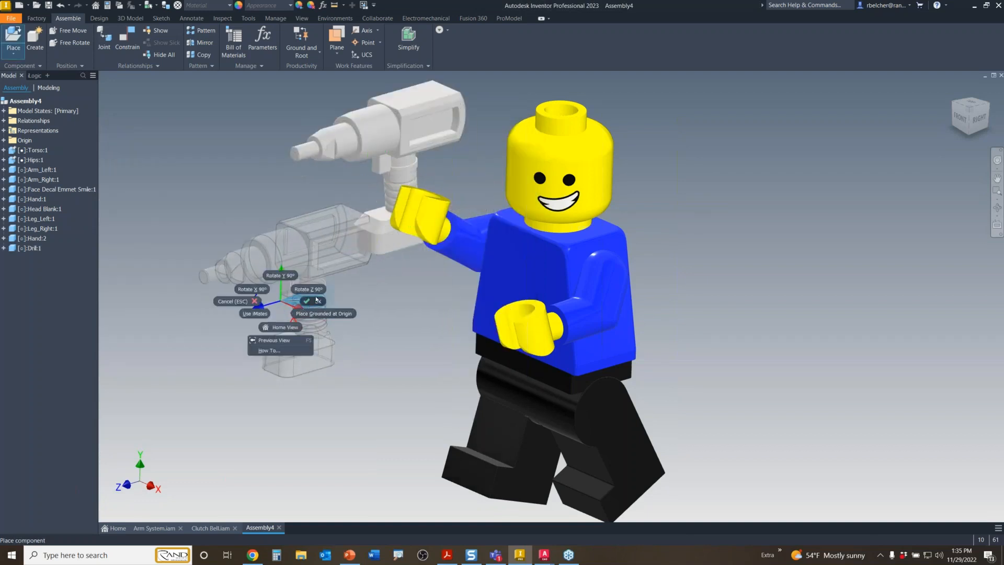
left_click(316, 300)
- Fit the drill into the raised hand, flip it end-for-end, and lower the arm to point it forward
left_click(417, 161)
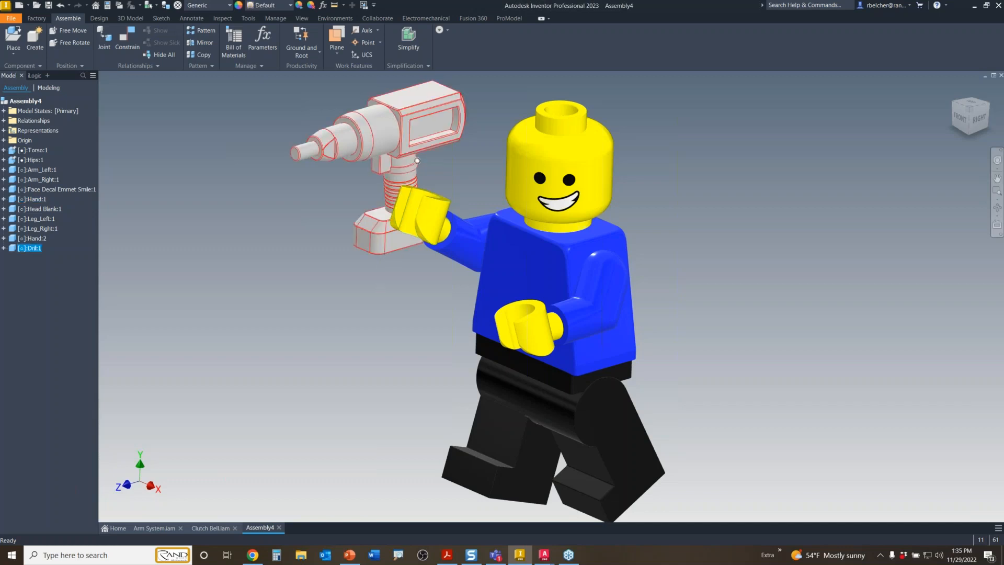
left_click_drag(417, 161, 443, 200)
key("space")
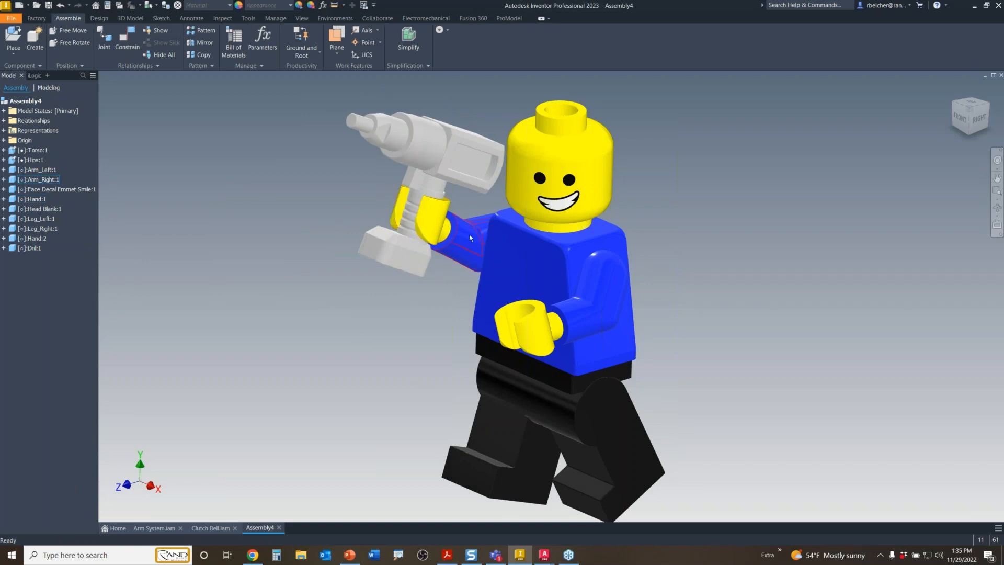
mouse_move(470, 238)
left_mouse_down()
mouse_move(460, 320)
mouse_move(468, 211)
mouse_move(460, 334)
mouse_move(473, 245)
mouse_move(469, 289)
mouse_move(470, 255)
left_mouse_up()
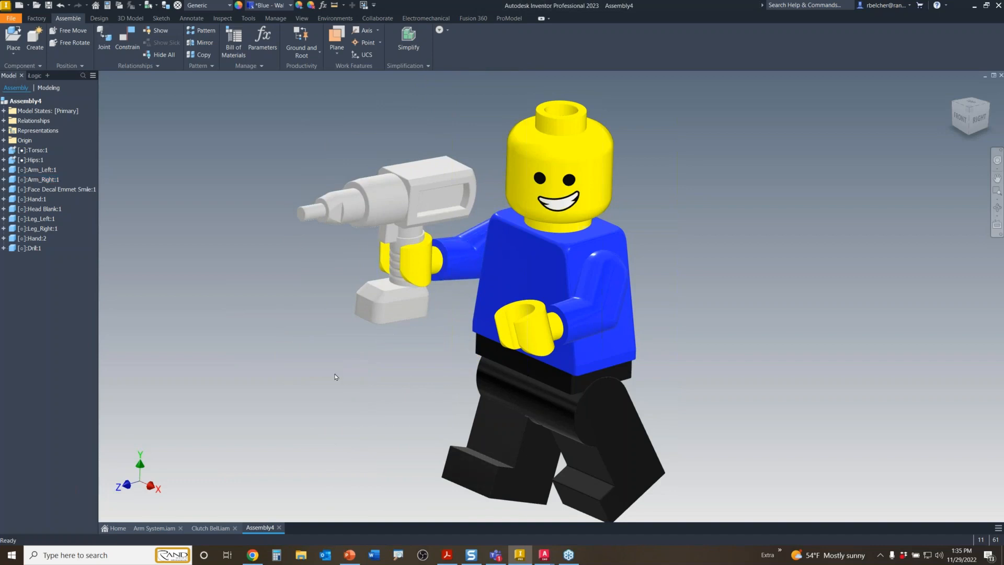
left_click(335, 377)
middle_click_drag(739, 345, 724, 332)
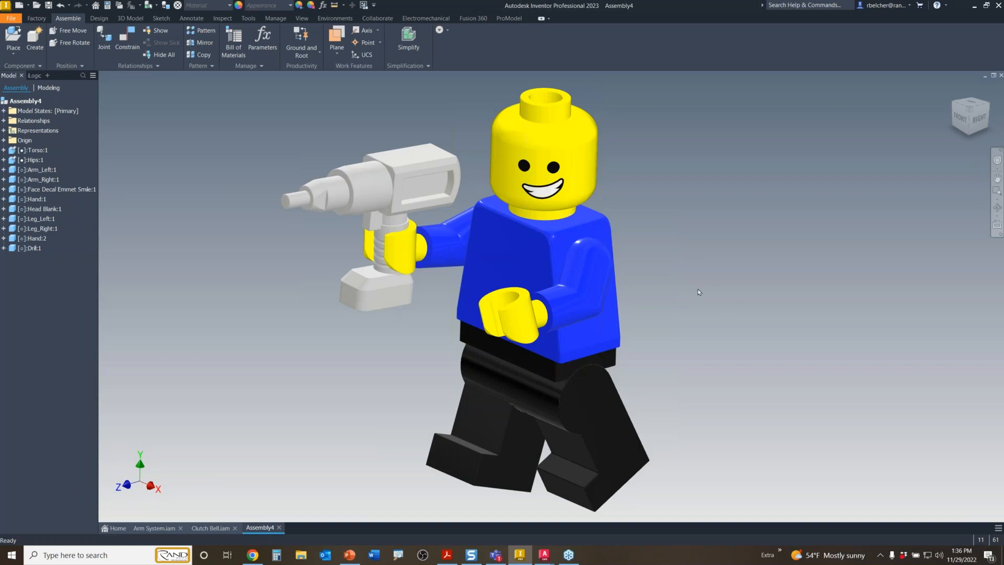
mouse_move(644, 322)
middle_mouse_down("shift")
mouse_move(740, 316)
mouse_move(650, 310)
mouse_move(647, 320)
middle_mouse_up("shift")
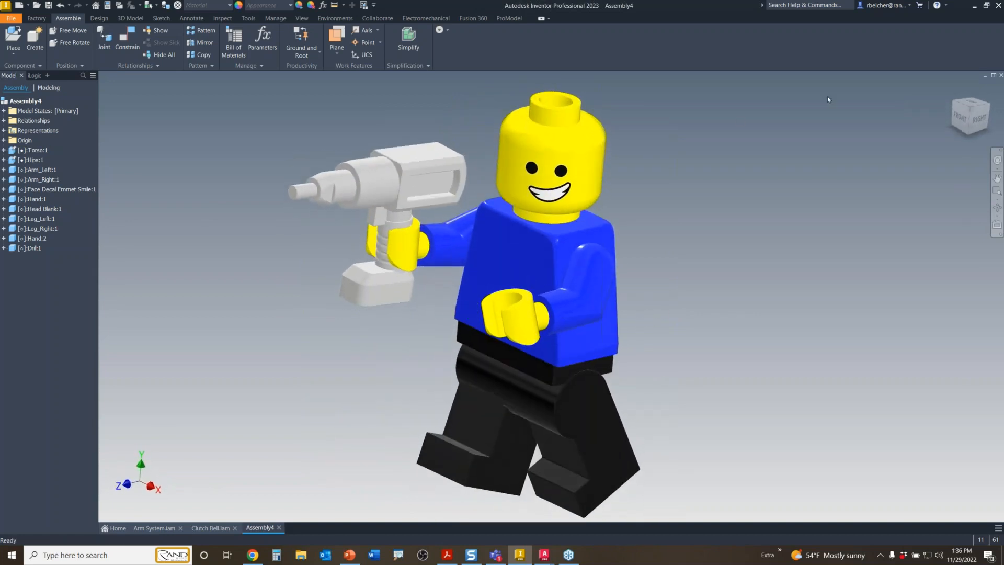
- Close Assembly4 without saving and bring the Chrome mind map window forward
left_click(1001, 75)
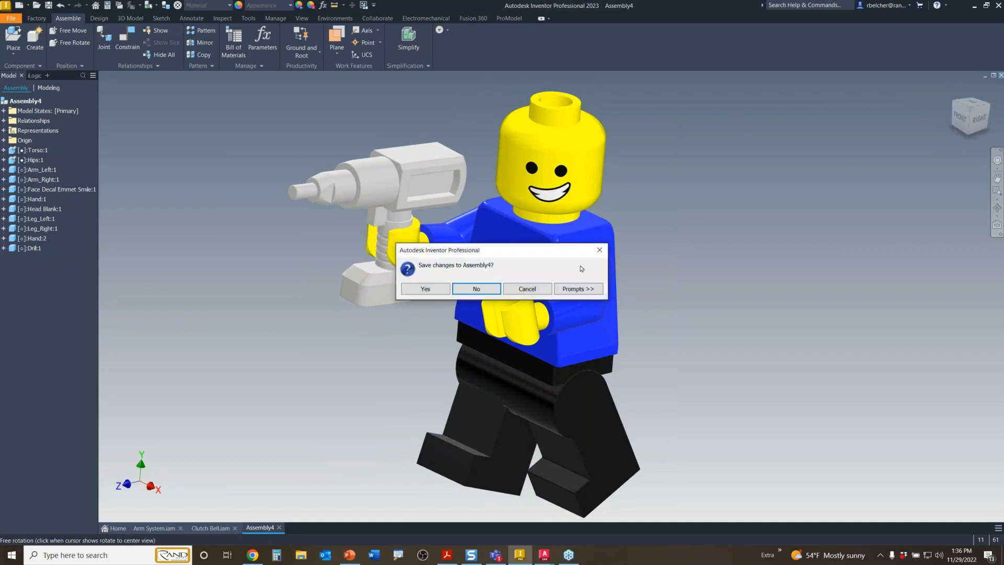
left_click(491, 291)
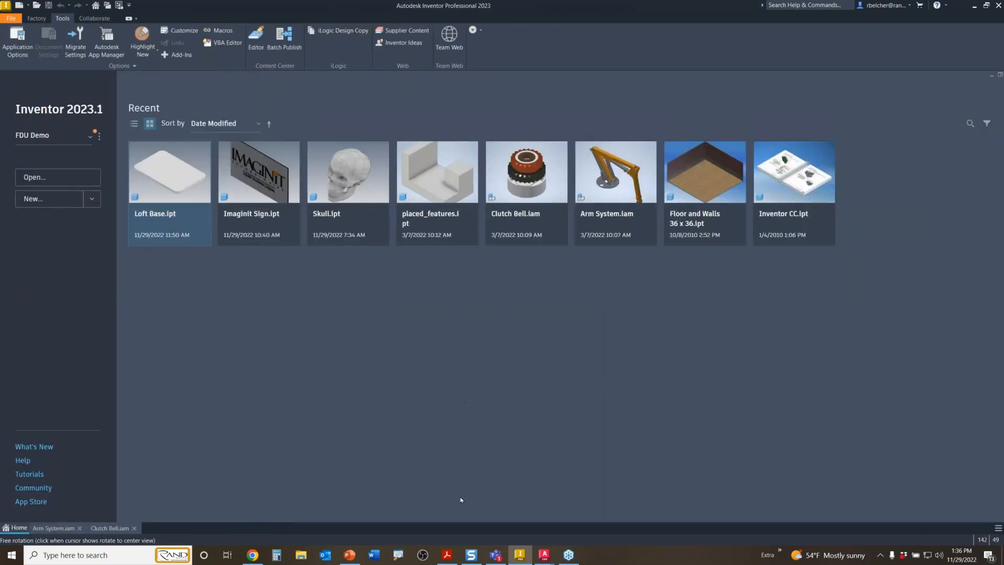
mouse_move(446, 557)
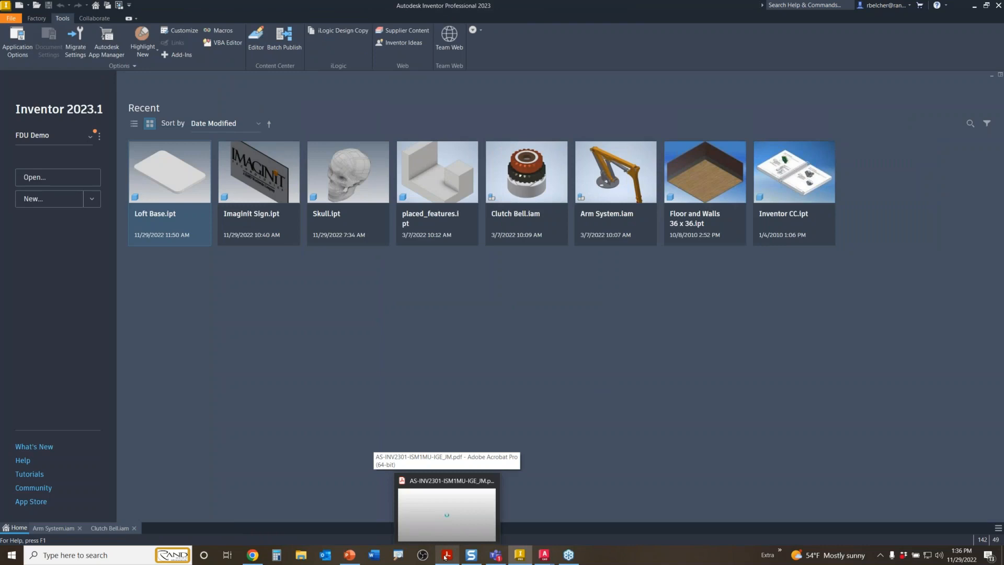
mouse_move(357, 561)
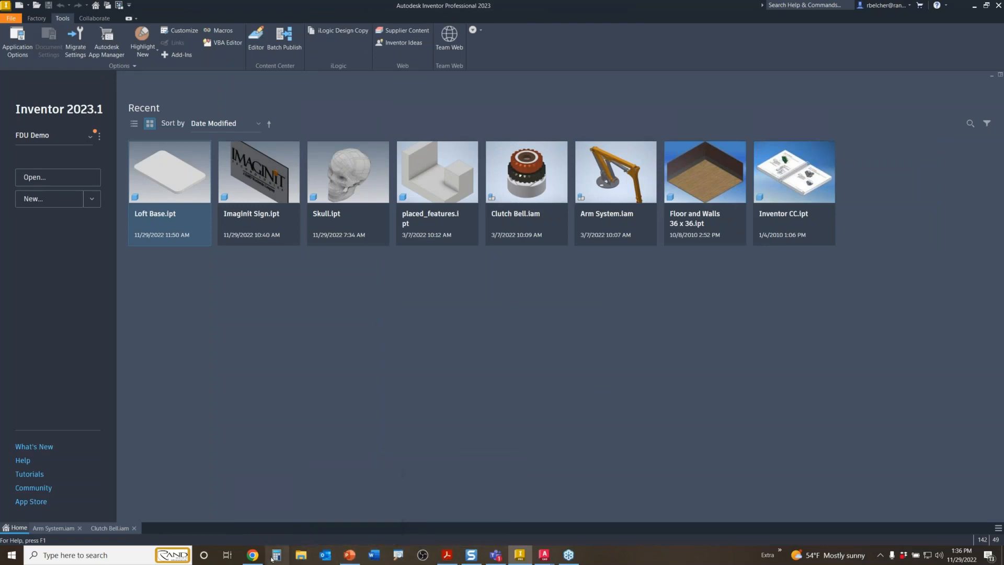
mouse_move(253, 555)
left_click(281, 487)
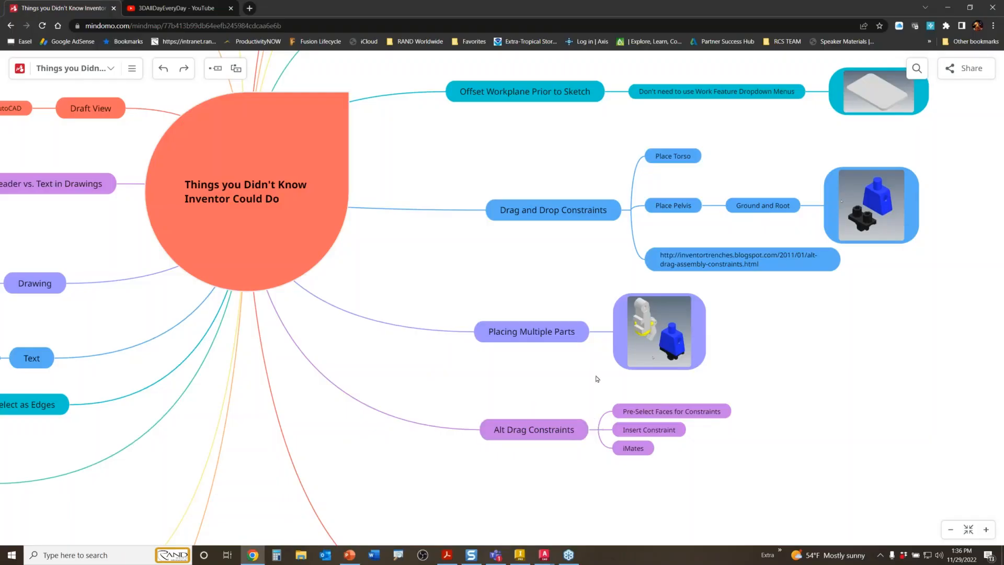
- Pan the mind map across the Draft View, 3DA General Notes and Text on a Sphere branches, then return to Inventor
left_click_drag(433, 275, 771, 501)
left_click_drag(323, 249, 476, 413)
left_click_drag(608, 187, 519, 148)
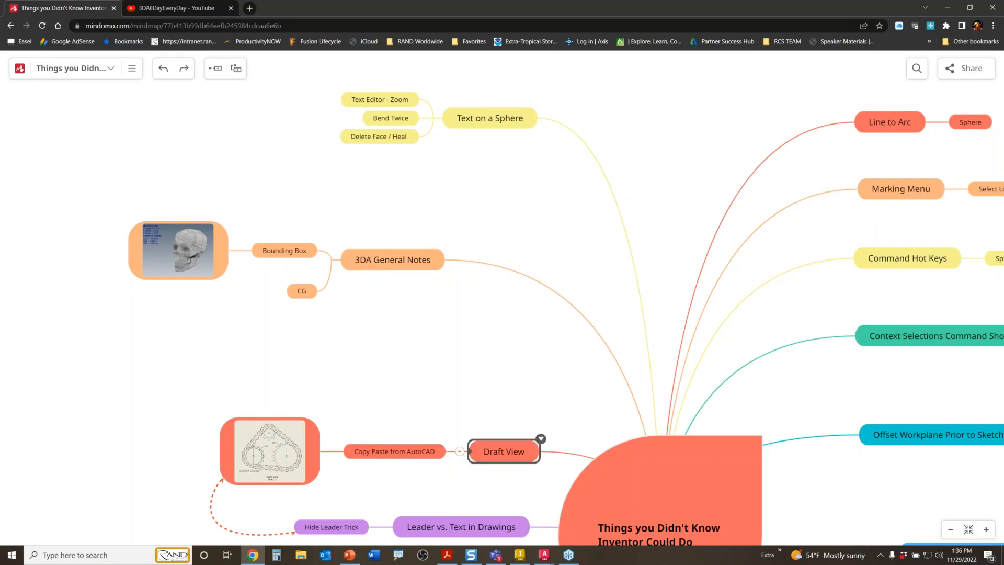
left_click(521, 556)
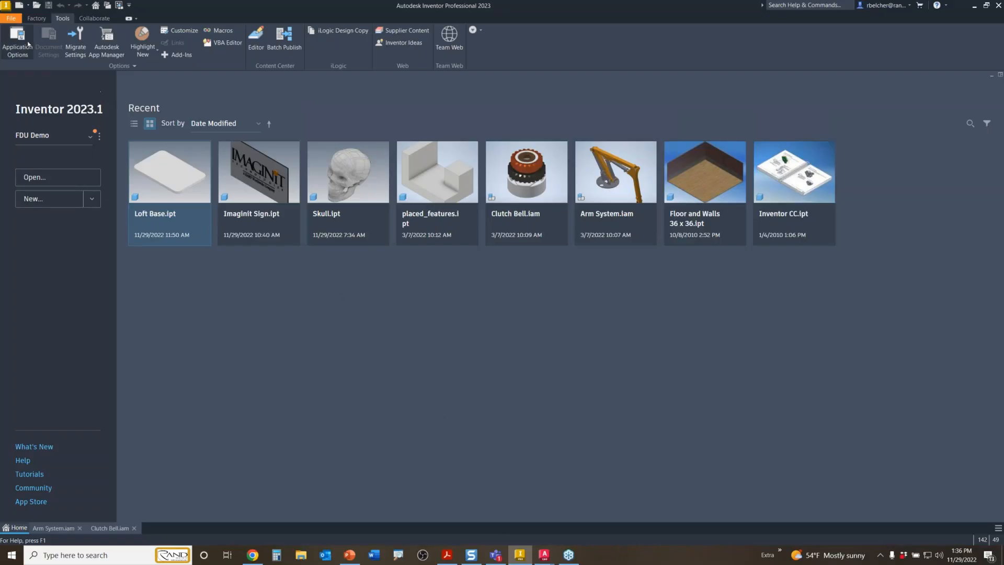
- Create a new part from the en-US > Common Parts > Bounding Box.ipt template
left_click(19, 7)
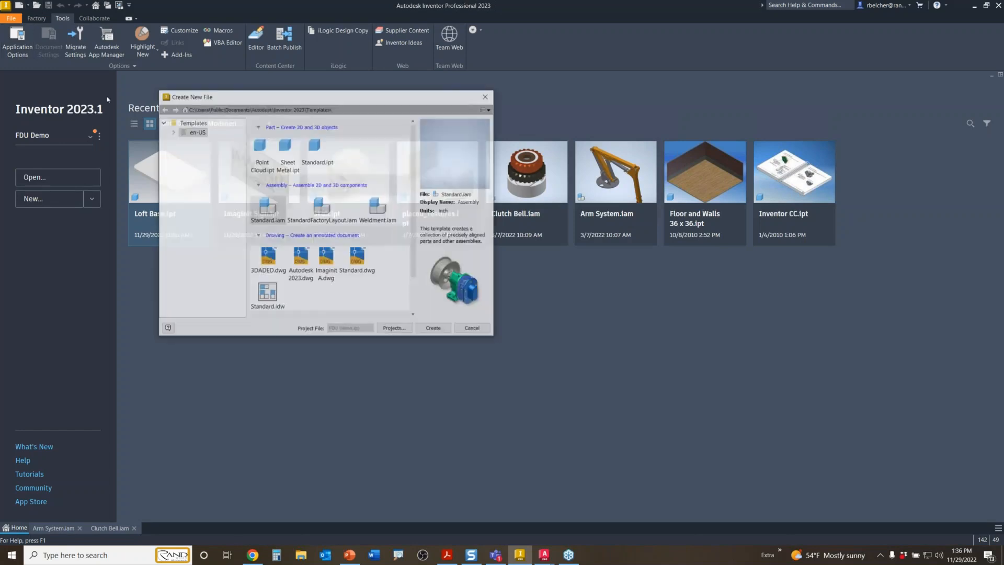
left_click(172, 132)
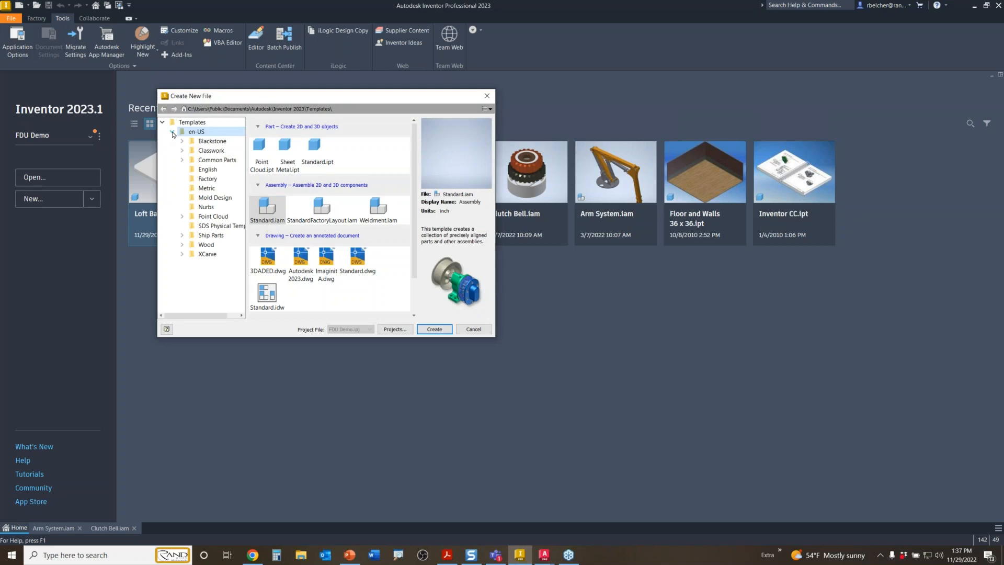
left_click(215, 160)
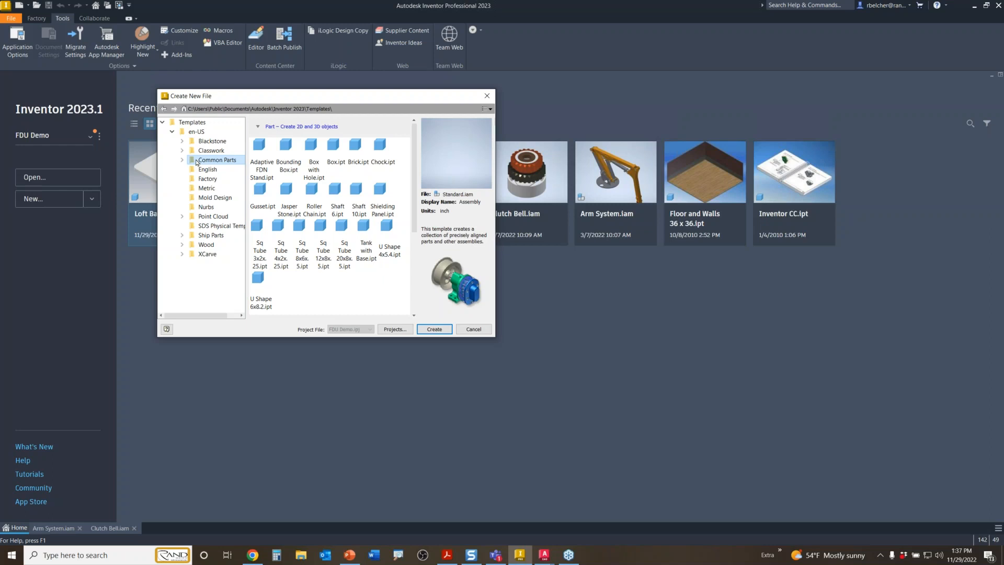
double_click(284, 154)
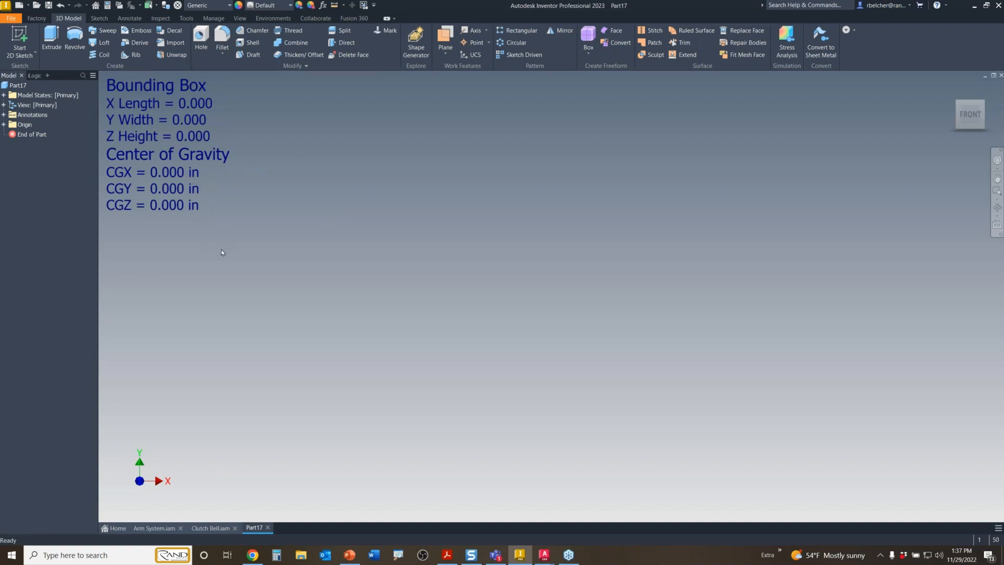
- Review the Bounding_Box iLogic rule's code without changes, then dock the iLogic panel beside Model
double_click(37, 76)
left_click(55, 110)
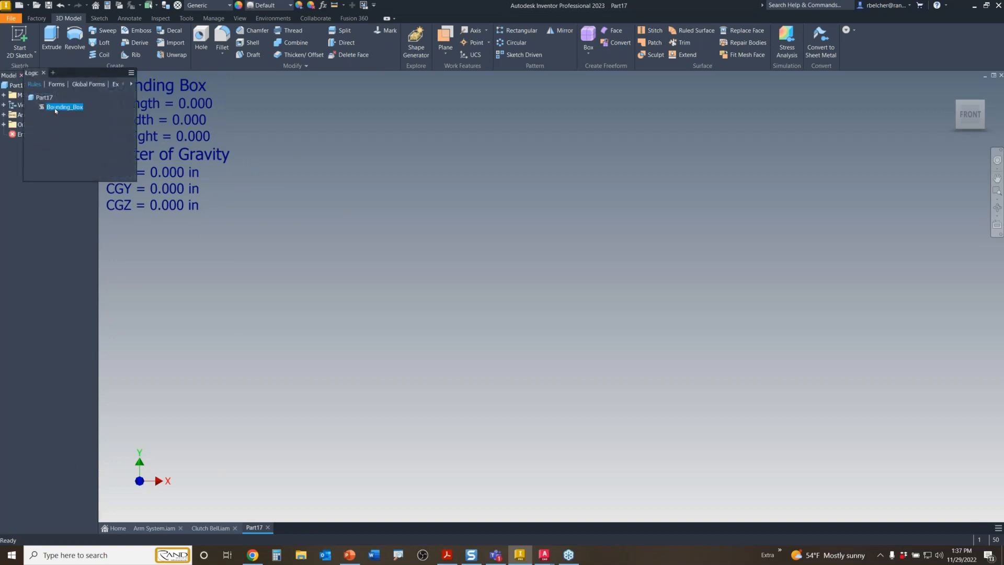
double_click(55, 108)
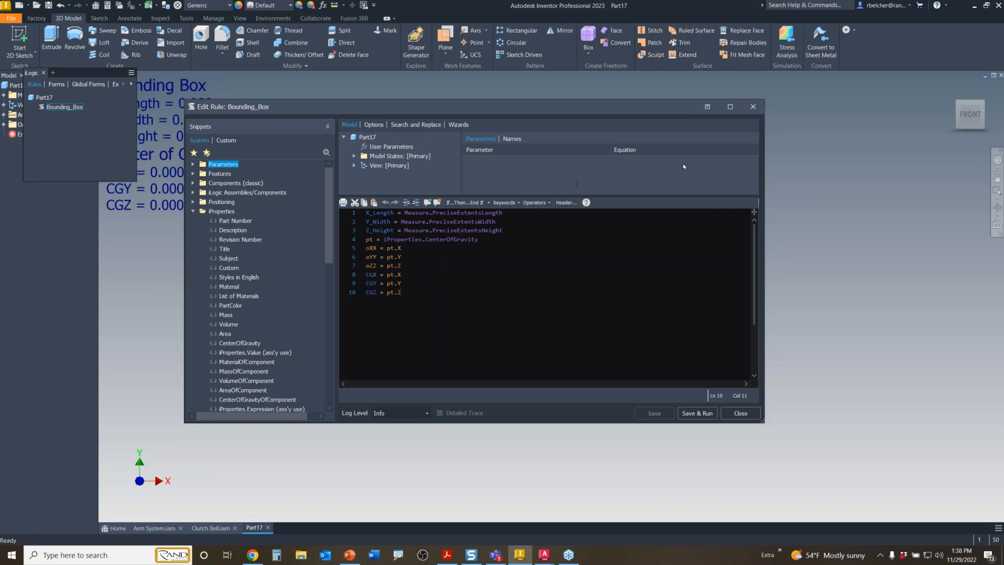
left_click(753, 107)
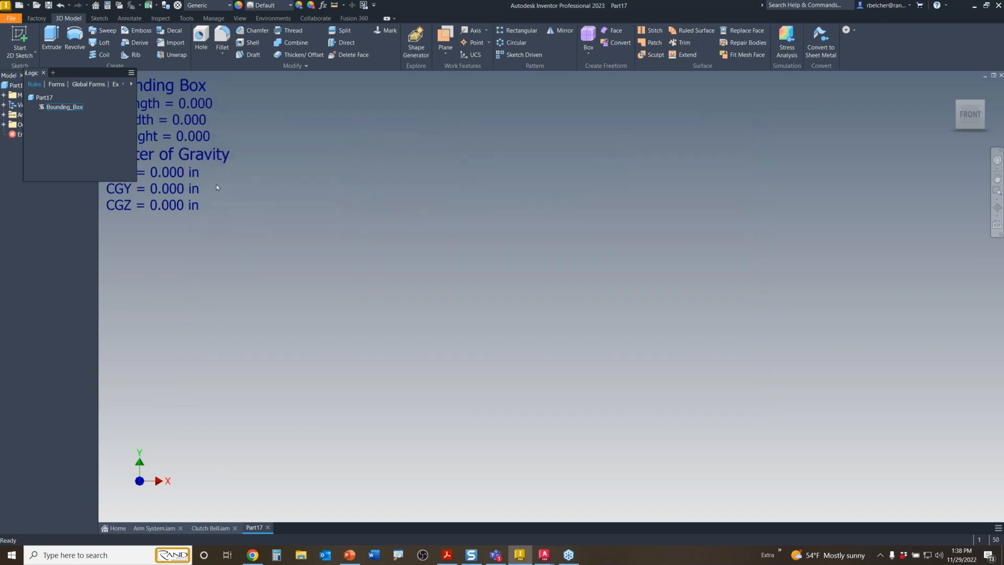
left_click_drag(65, 74, 39, 76)
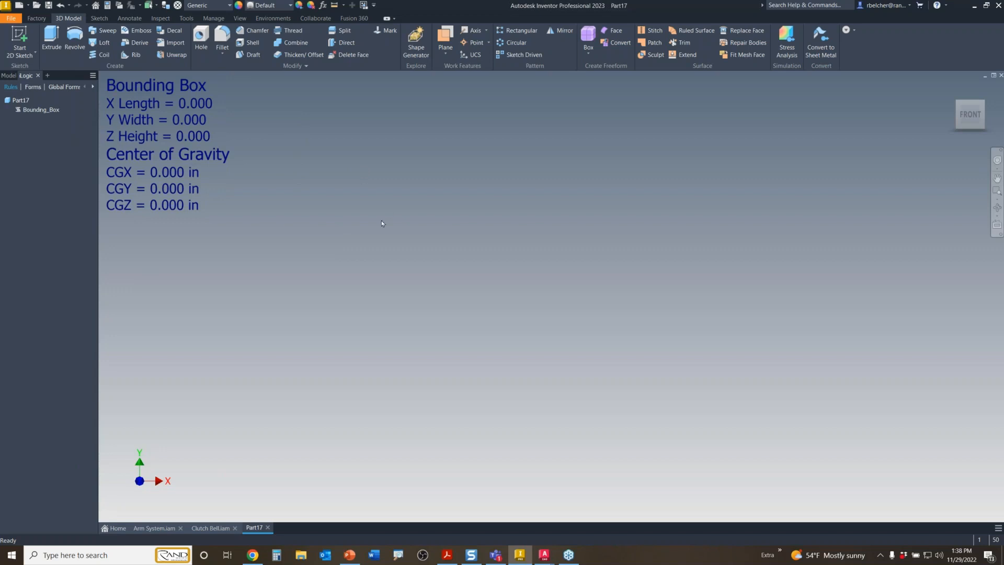
- Derive Skull.ipt from the Expanded Demo folder into Part17, giving extents 7.379, 9.586, 9.901
left_click(137, 45)
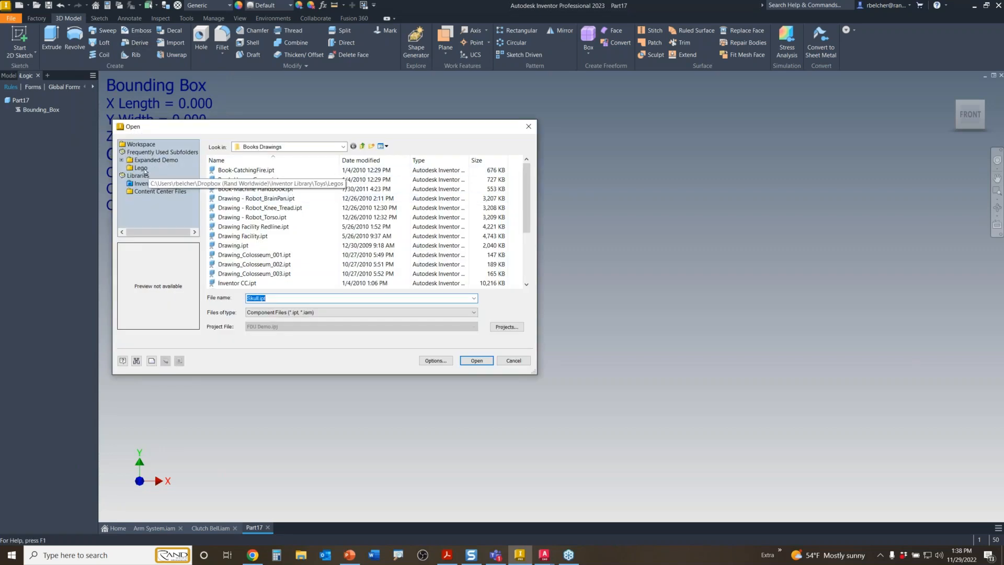
left_click(151, 161)
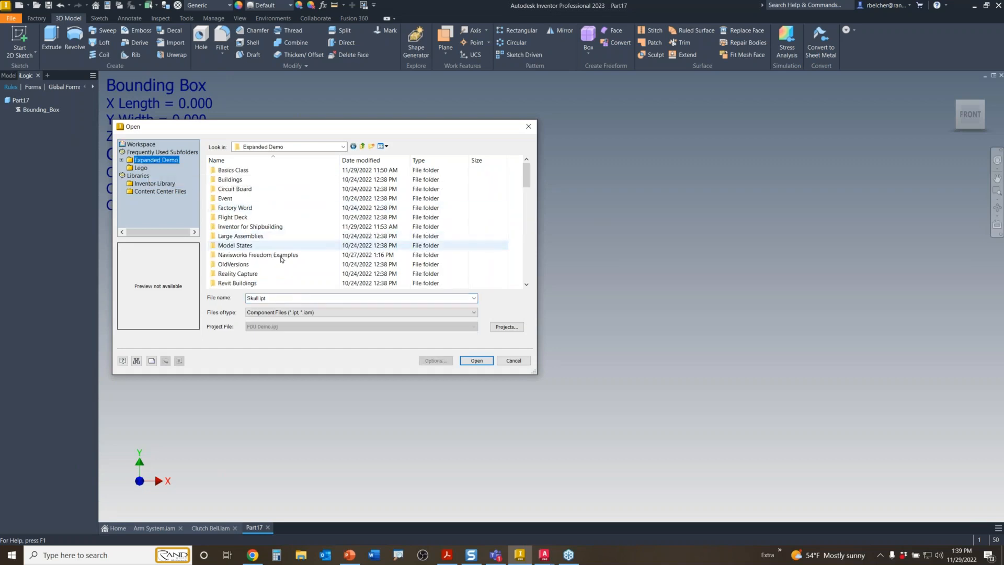
left_click(289, 300)
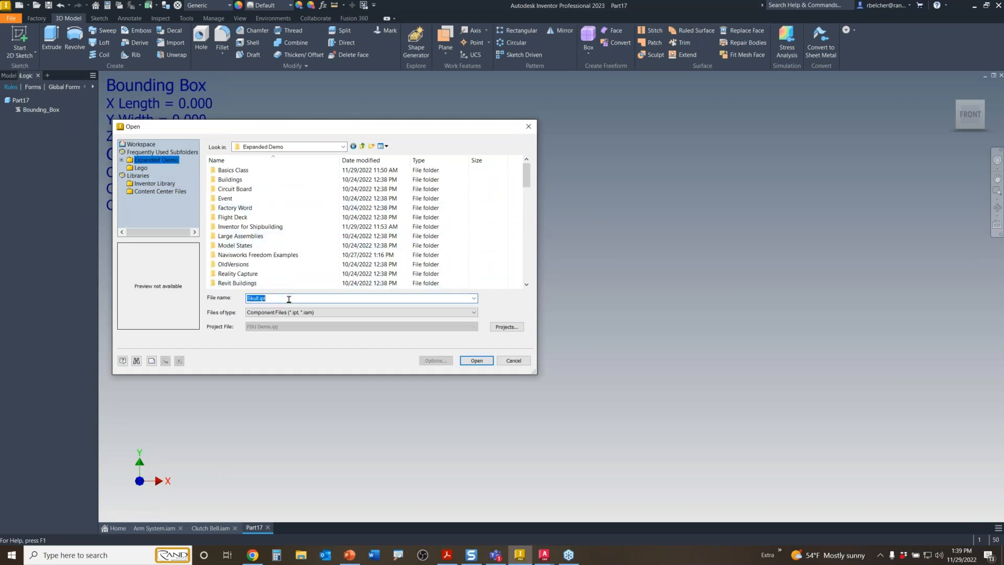
left_click_drag(289, 300, 201, 304)
type("sk")
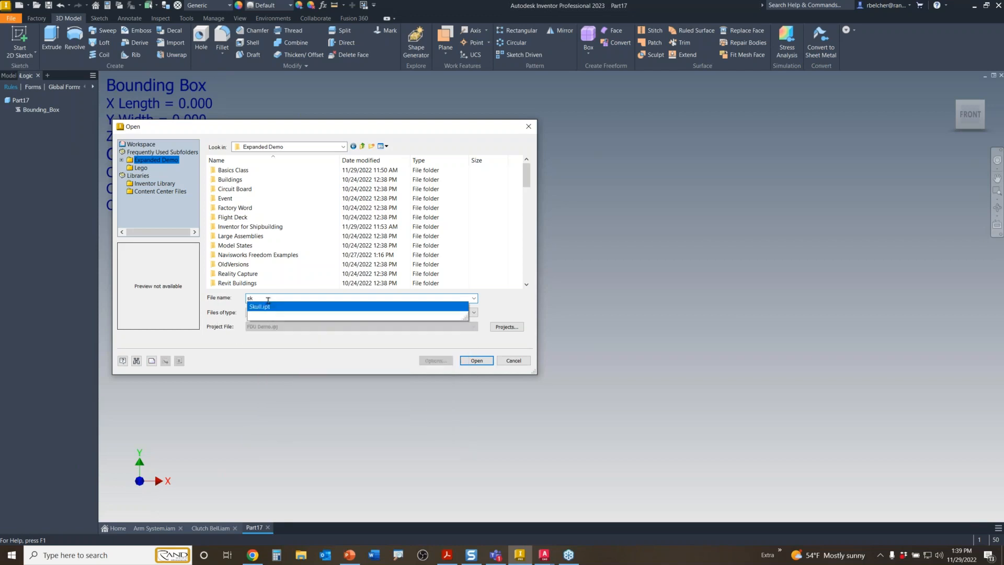
left_click(312, 308)
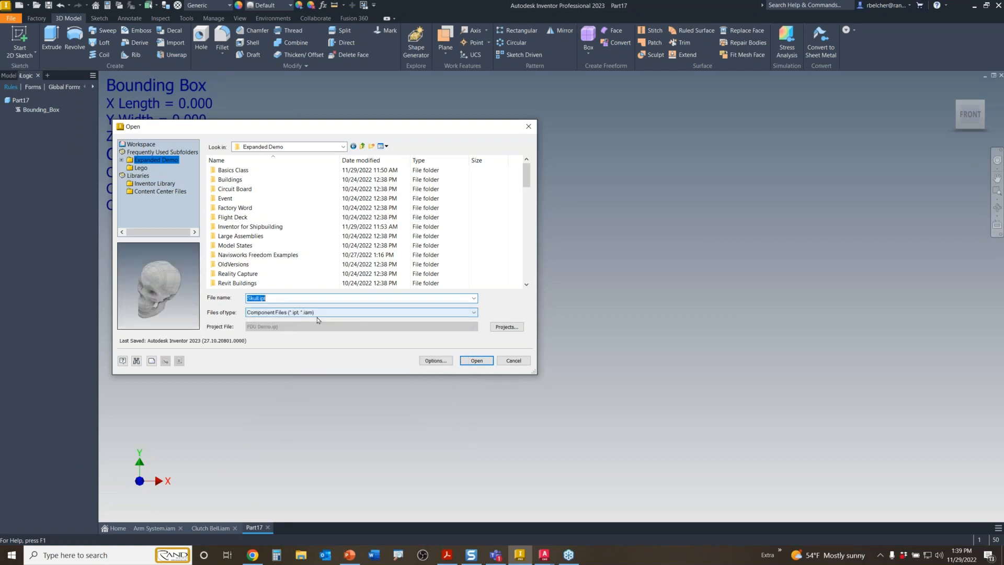
left_click(474, 361)
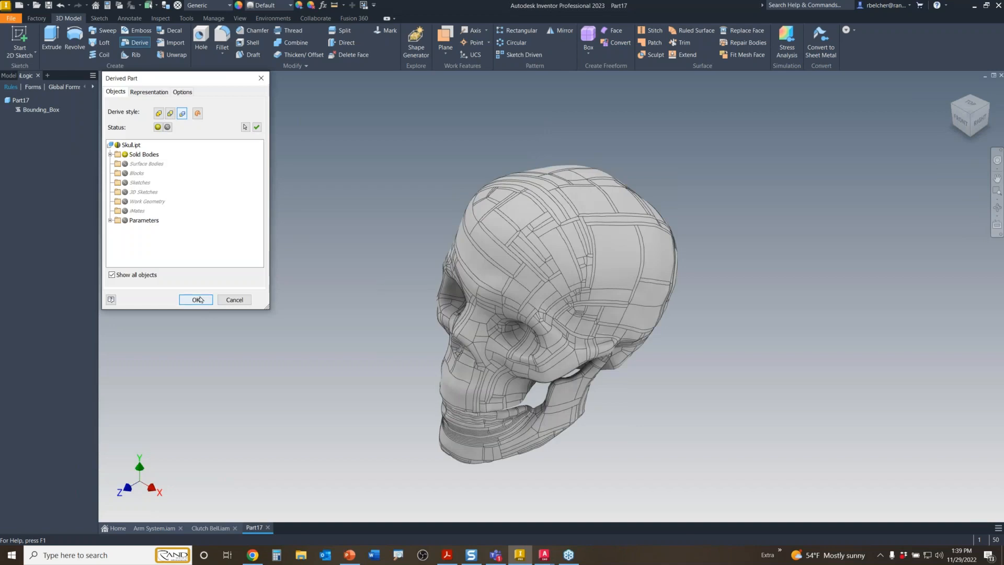
left_click(203, 302)
left_click(451, 288)
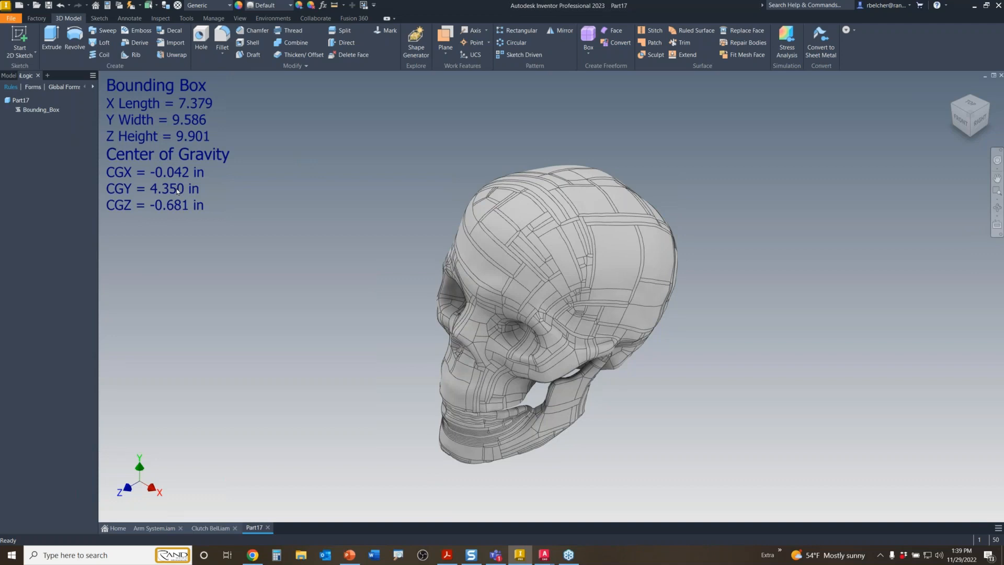
left_click(48, 8)
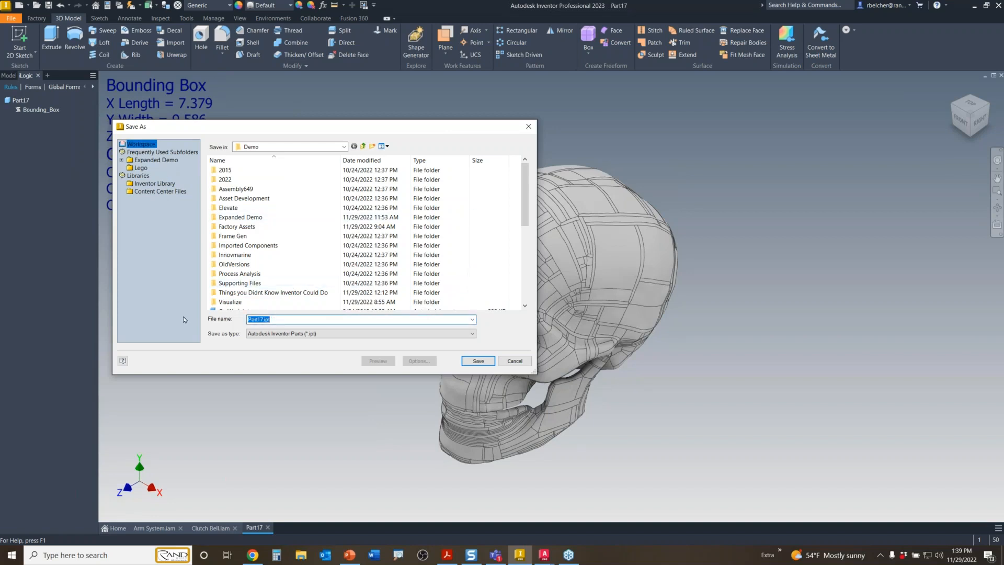
- Save the part as Skull Sample.ipt, confirming the save of its dependents
type("Skull Sample")
left_click(476, 362)
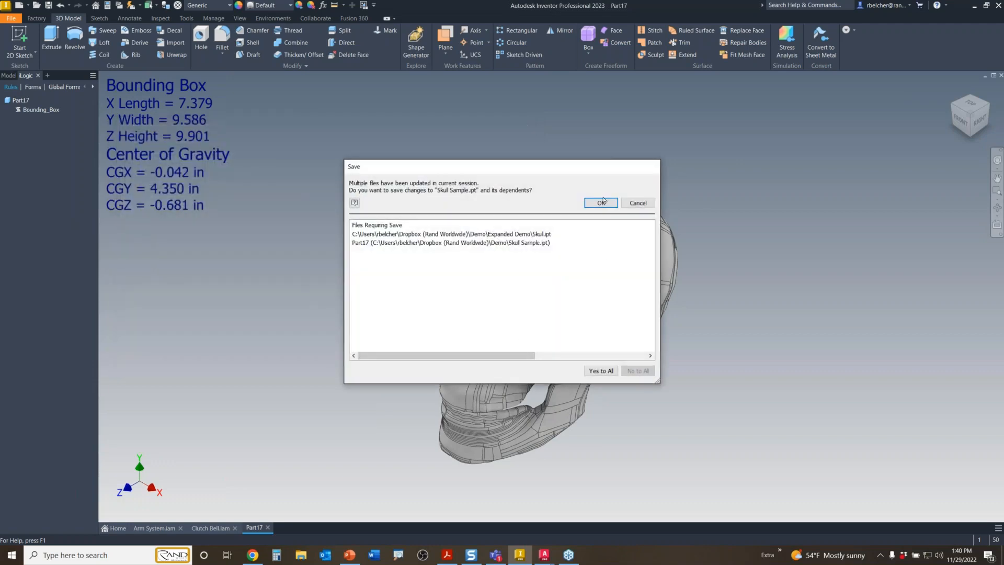
left_click(601, 204)
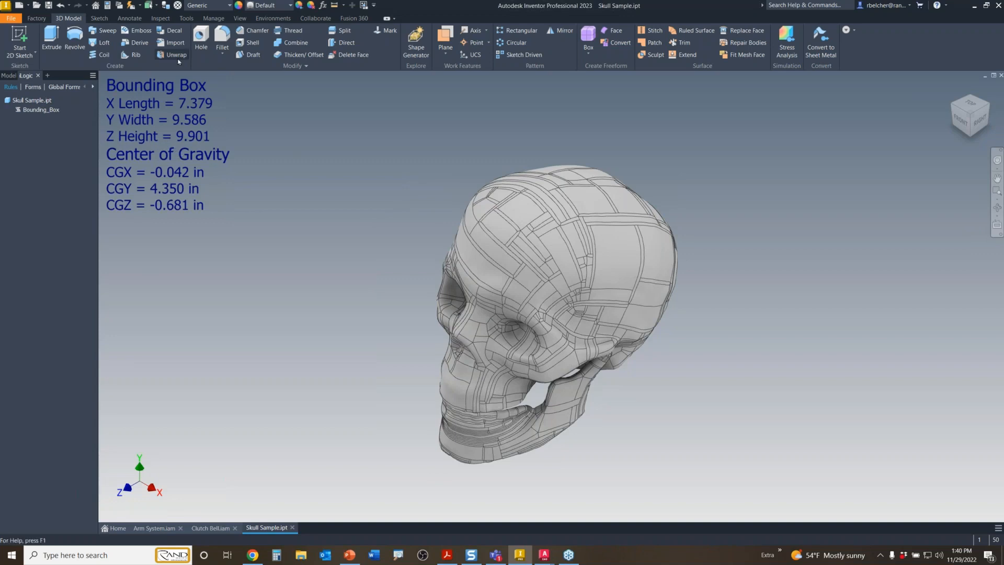
left_click(134, 21)
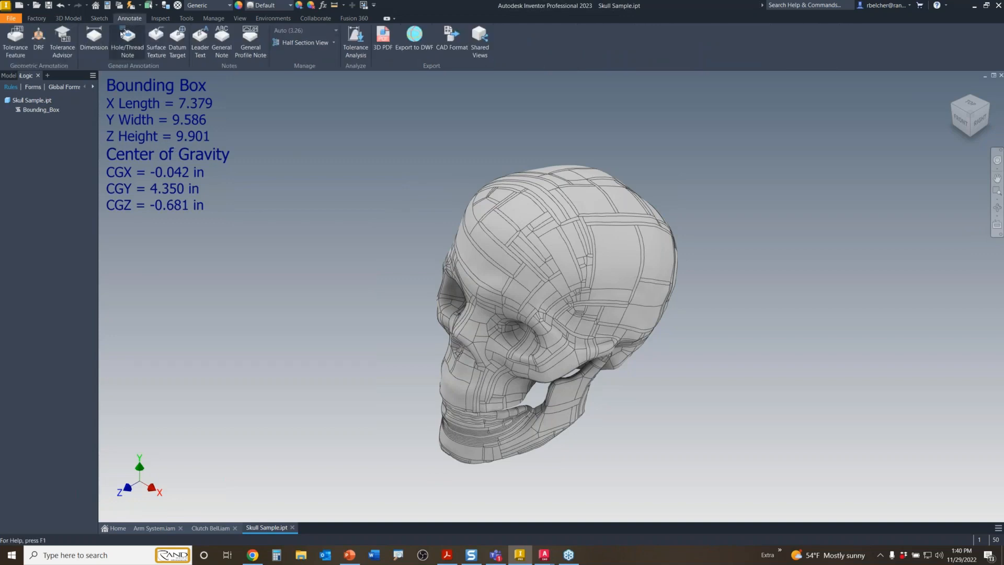
left_click(223, 38)
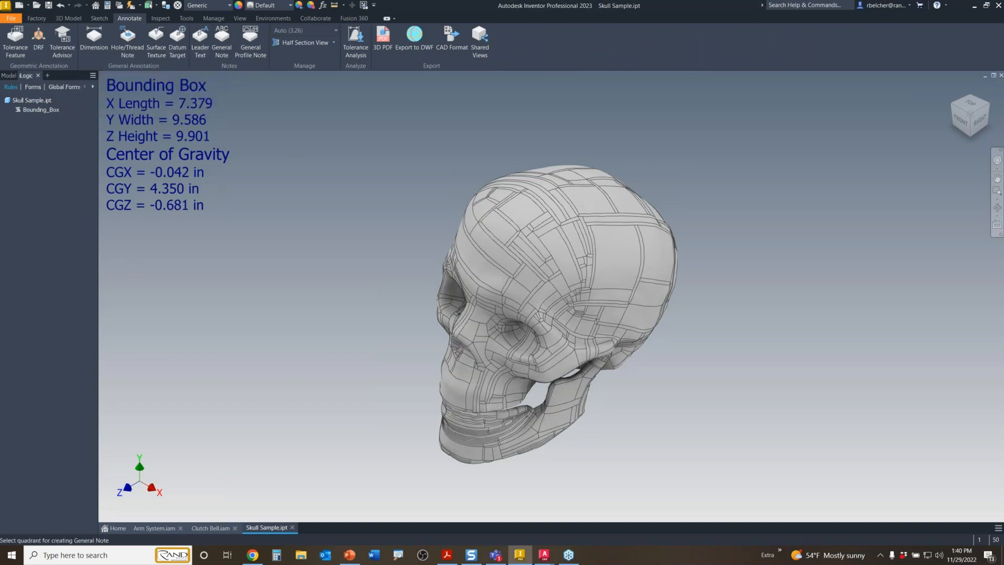
- Place the general note top-left with the PART NUMBER iProperty added as its first line
left_click(248, 127)
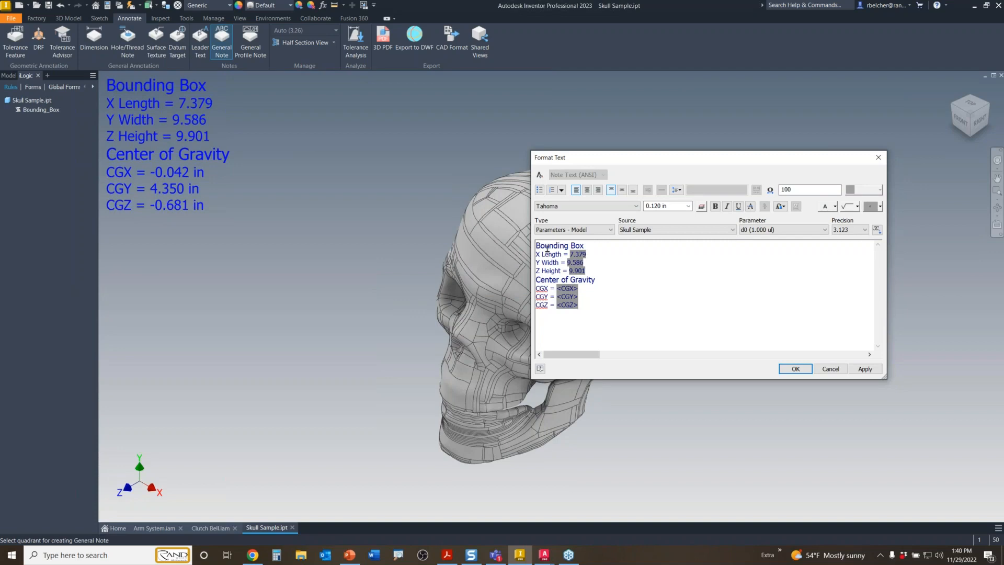
key("Return")
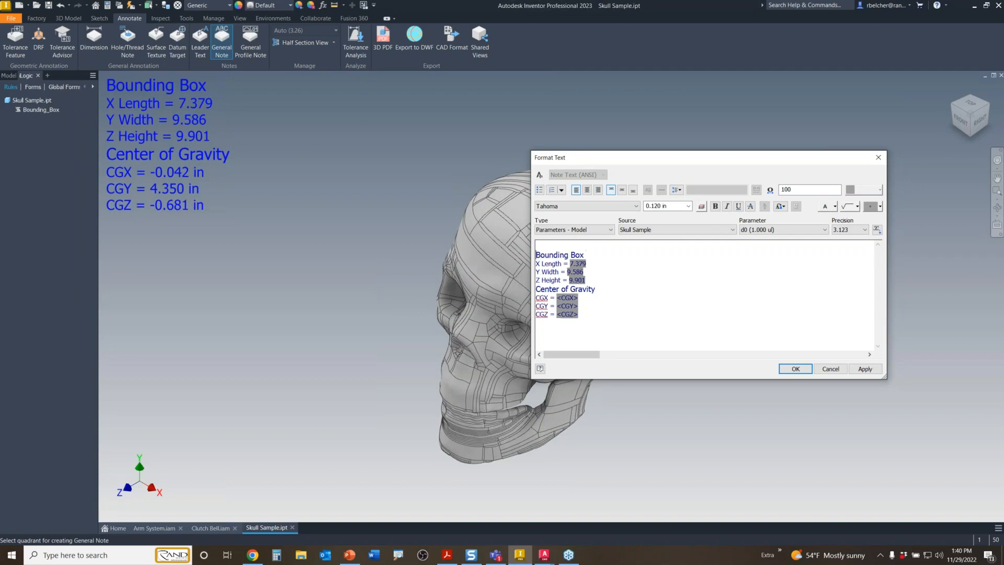
left_click(539, 247)
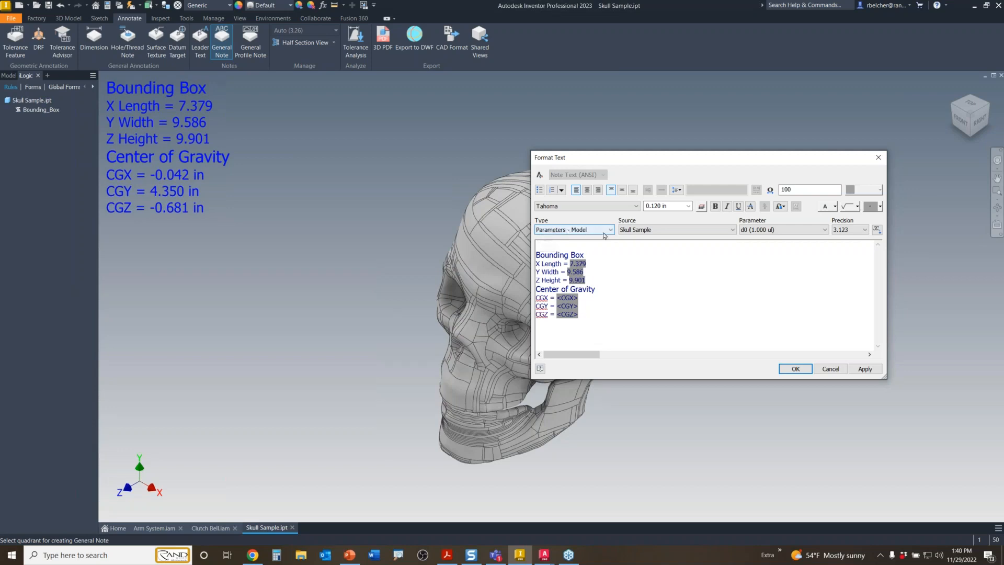
left_click(578, 231)
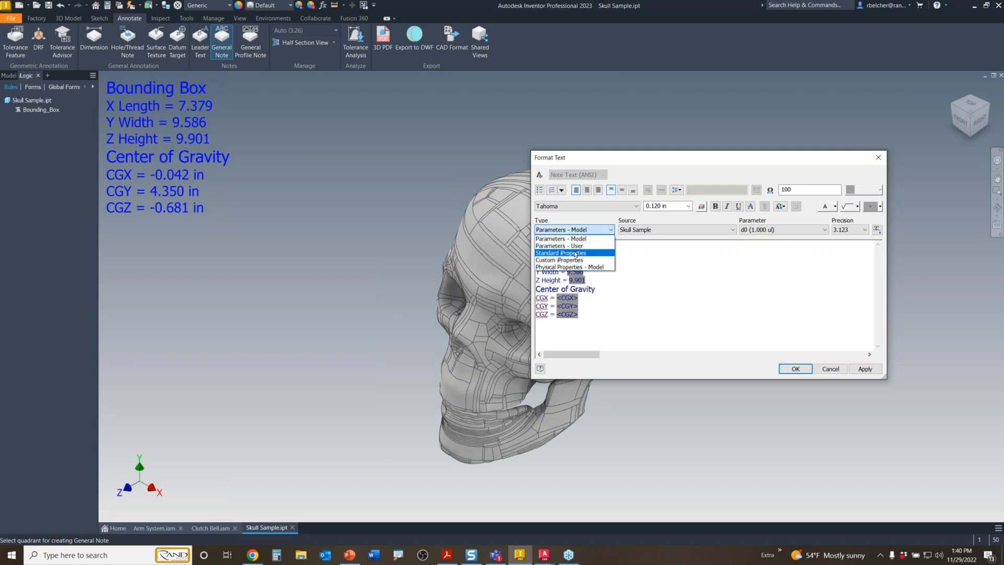
left_click(570, 253)
left_click(764, 230)
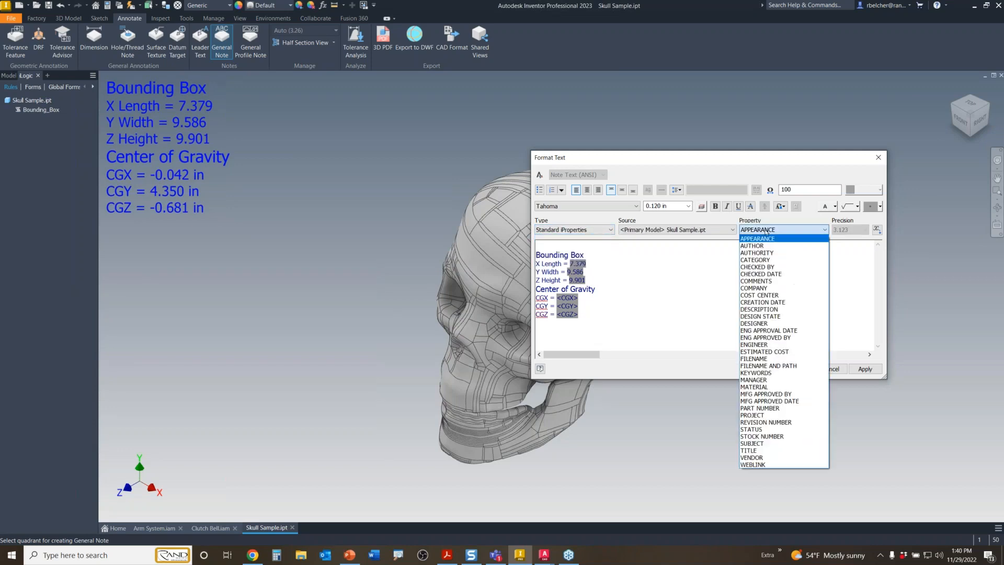
left_click(762, 409)
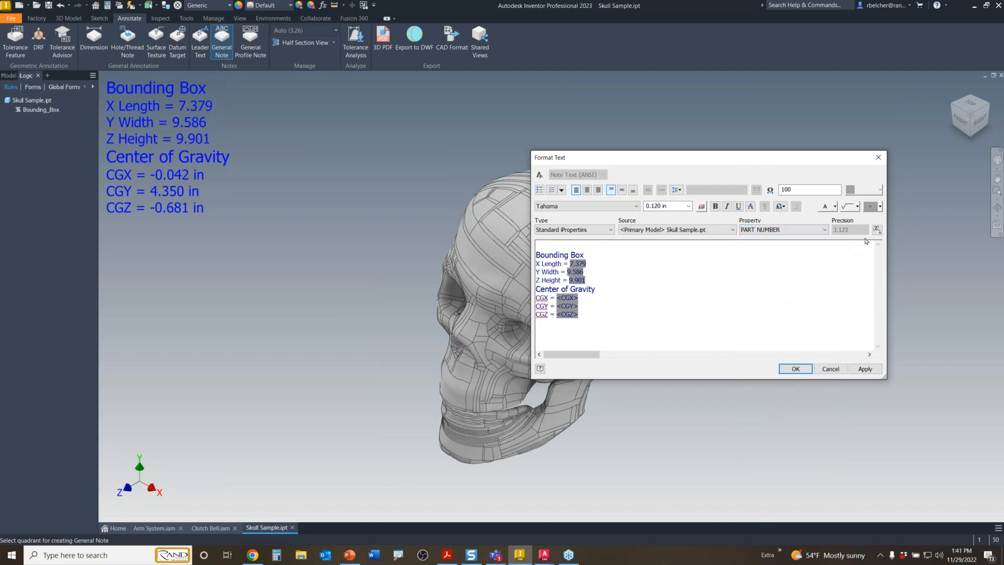
left_click(880, 230)
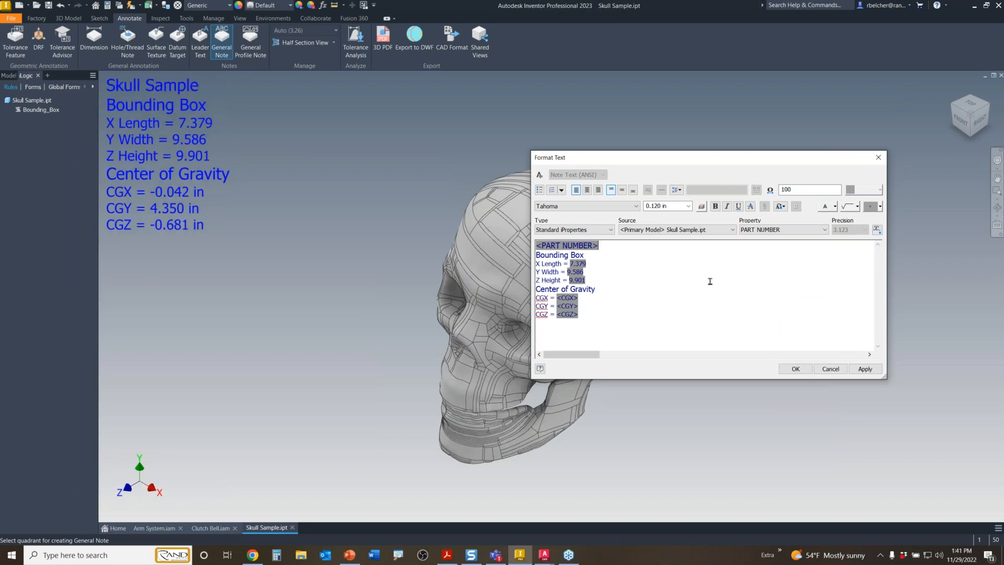
left_click(795, 369)
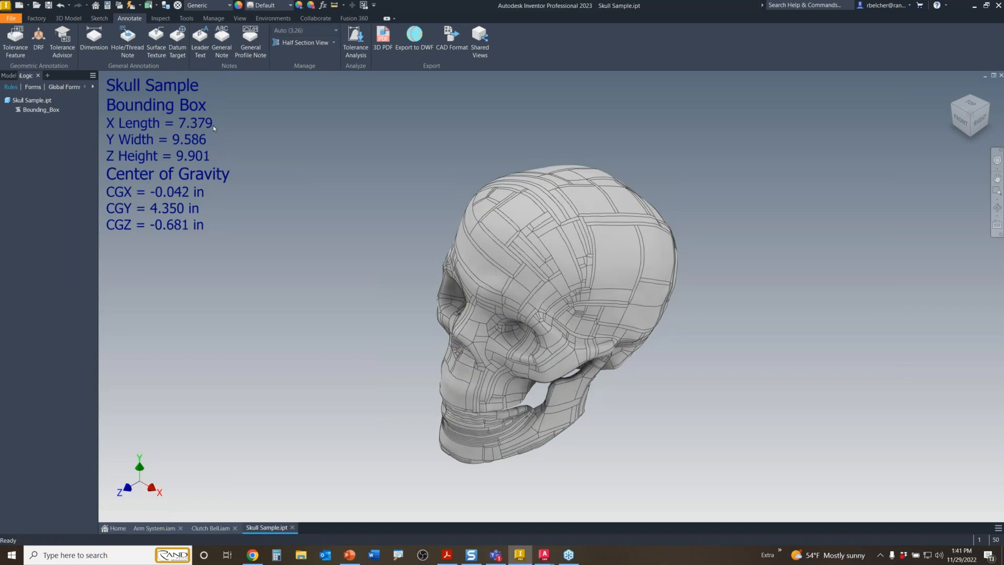
left_click(222, 47)
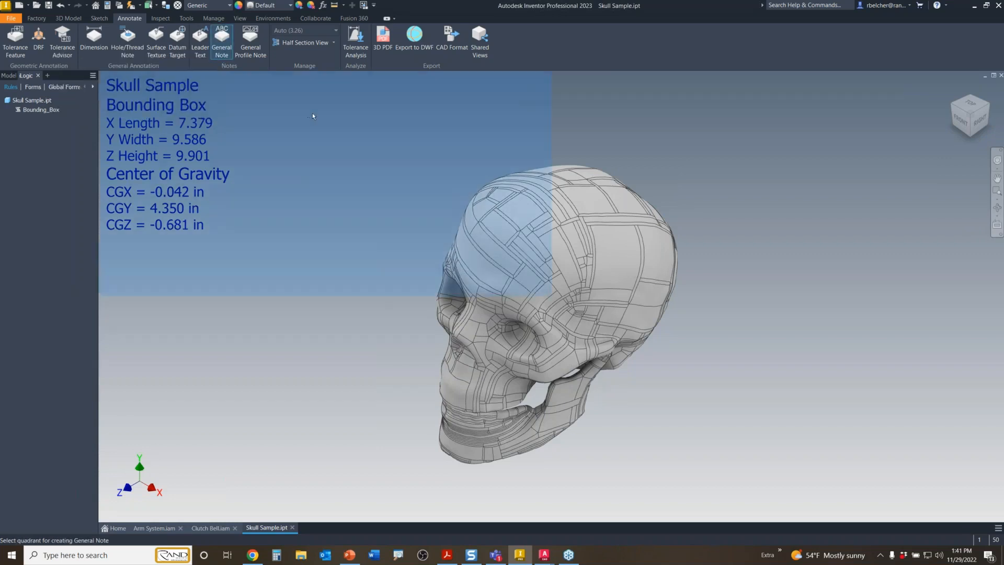
left_click(371, 183)
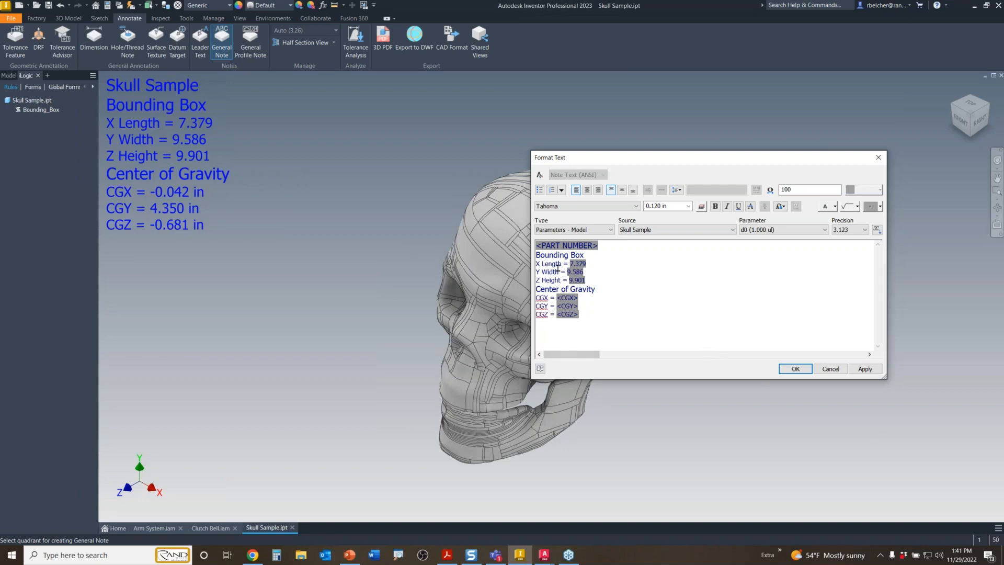
left_click(796, 369)
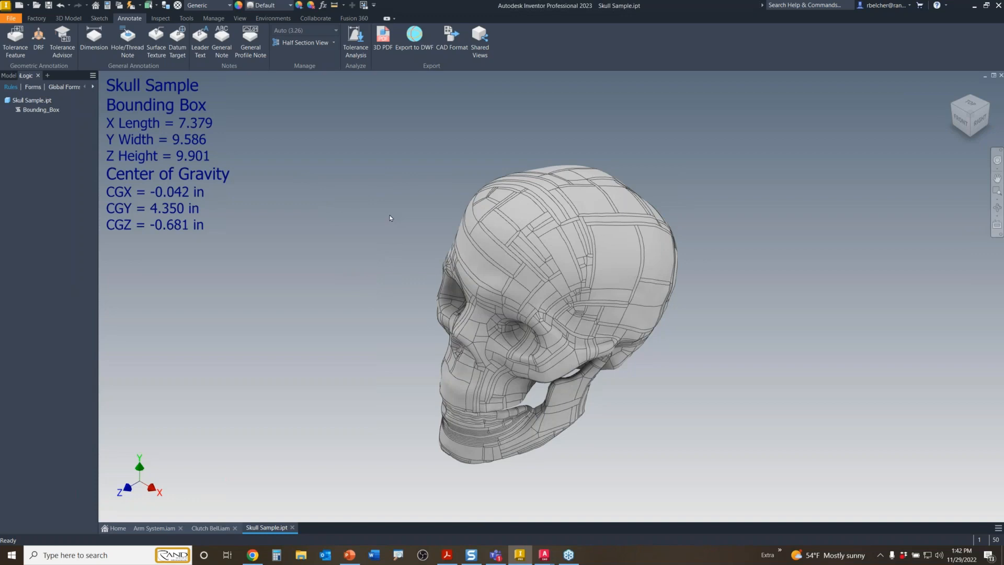
- Close Skull Sample.ipt, discarding unsaved changes
middle_click_drag(390, 219, 383, 199)
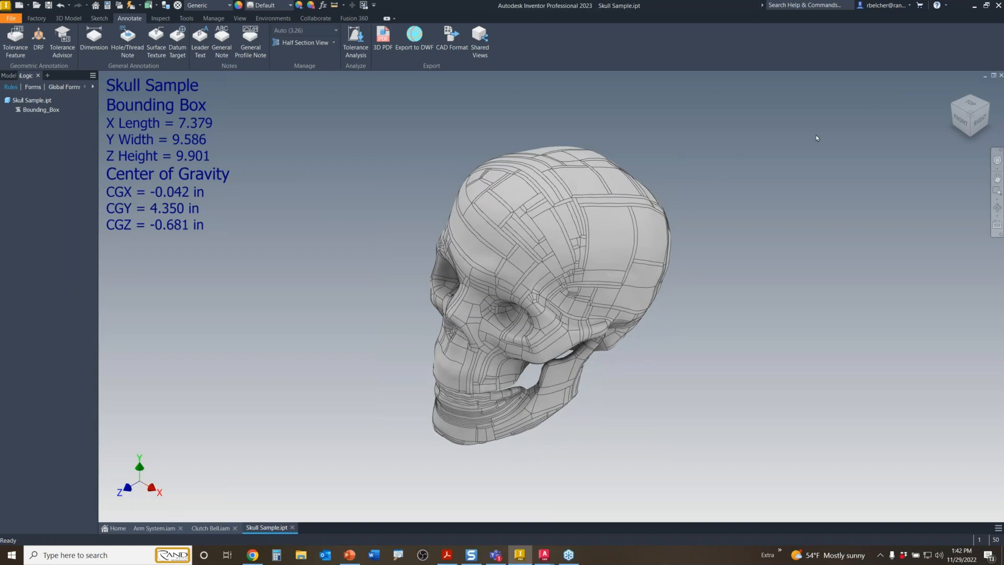
left_click(1001, 76)
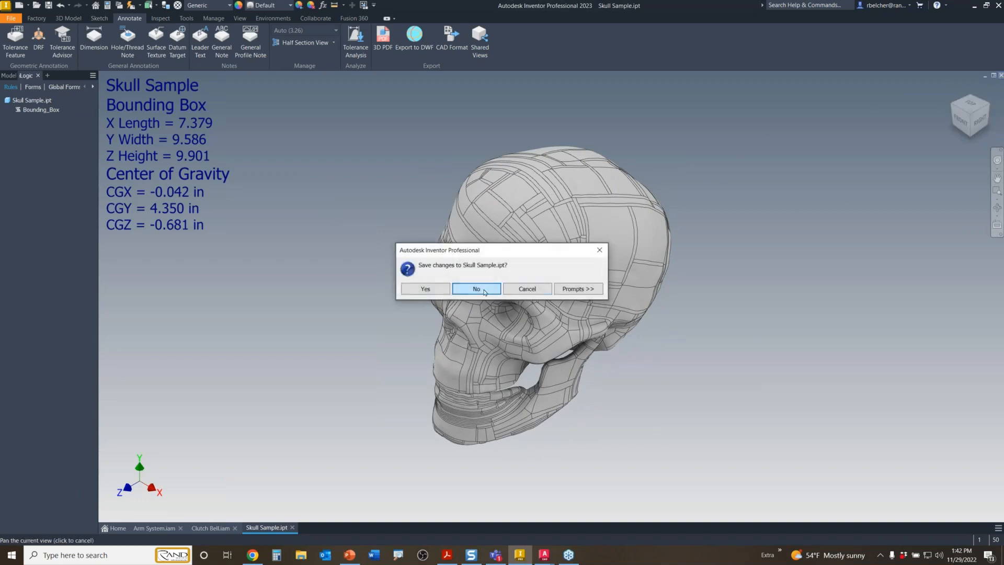
left_click(484, 291)
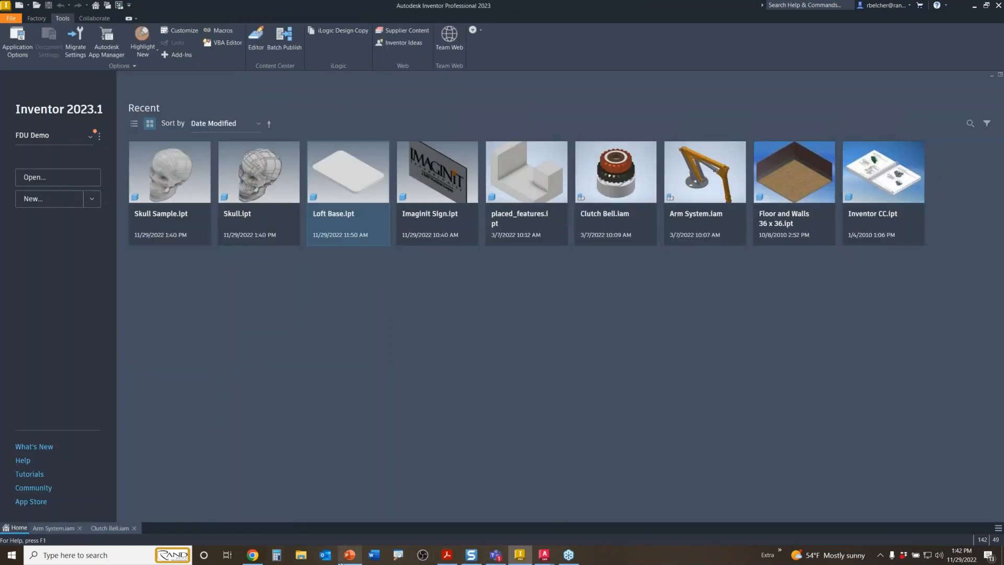
- Look over the Draft View branch of the Mindomo mind map in Chrome, then return to Inventor
mouse_move(253, 555)
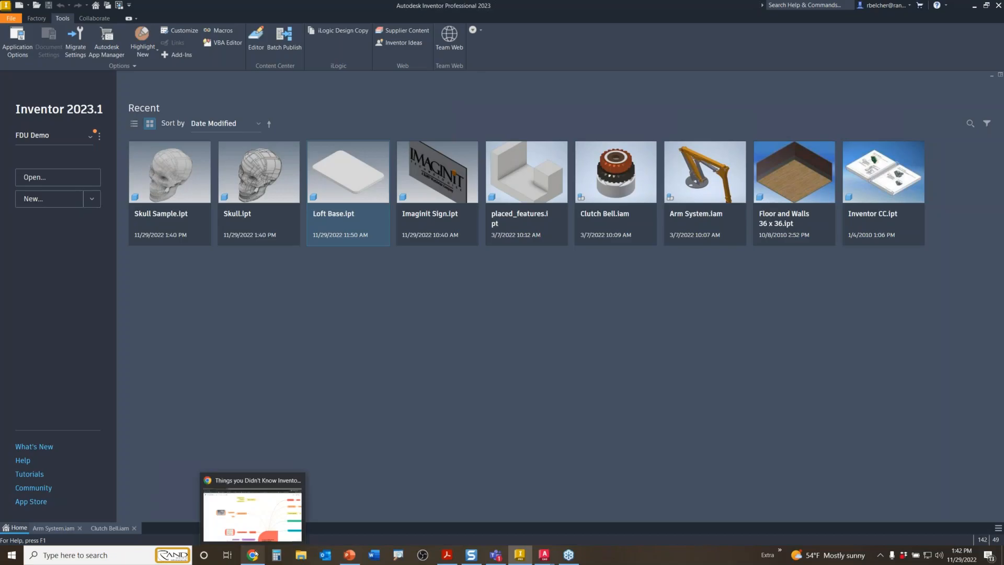
left_click(256, 515)
scroll(353, 277, "down", 4)
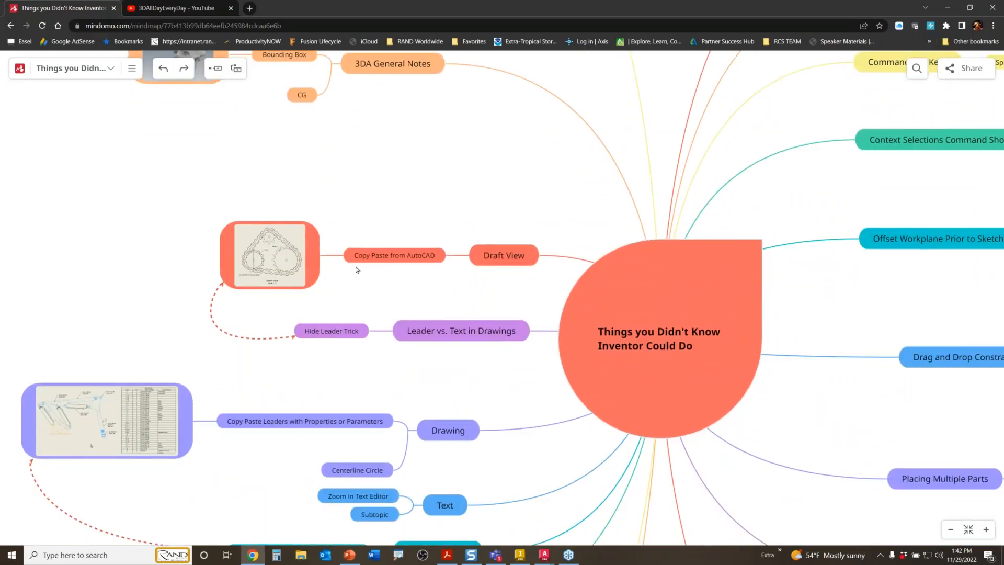
scroll(356, 269, "down", 1)
scroll(356, 247, "up", 1)
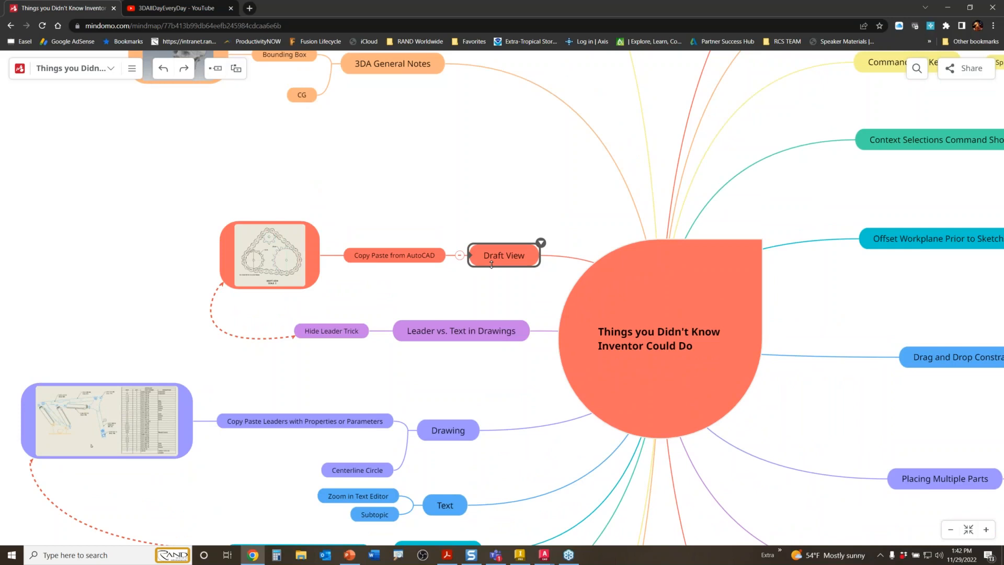
left_click(520, 556)
- Create a new drawing from the Standard.dwg template
left_click(21, 8)
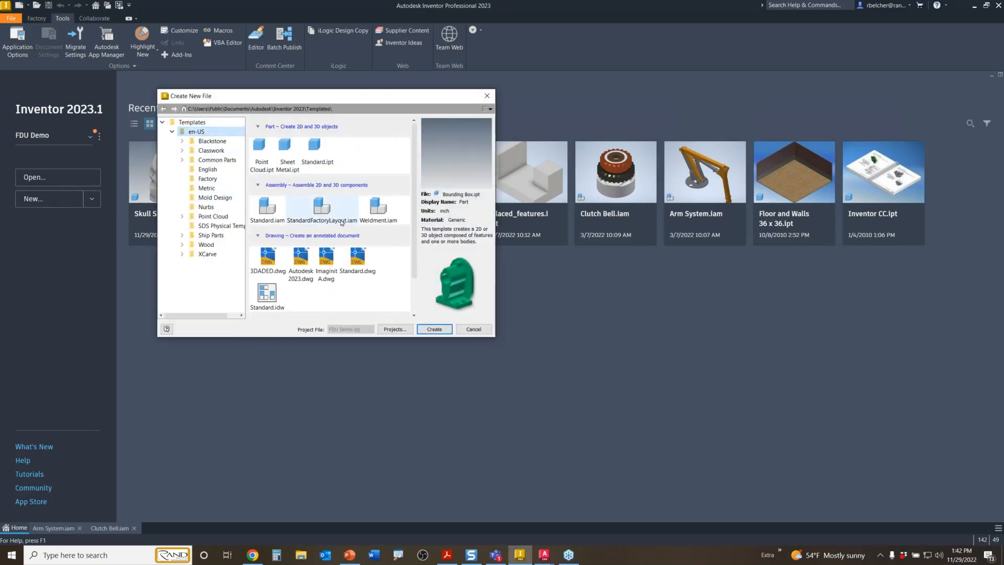
double_click(357, 258)
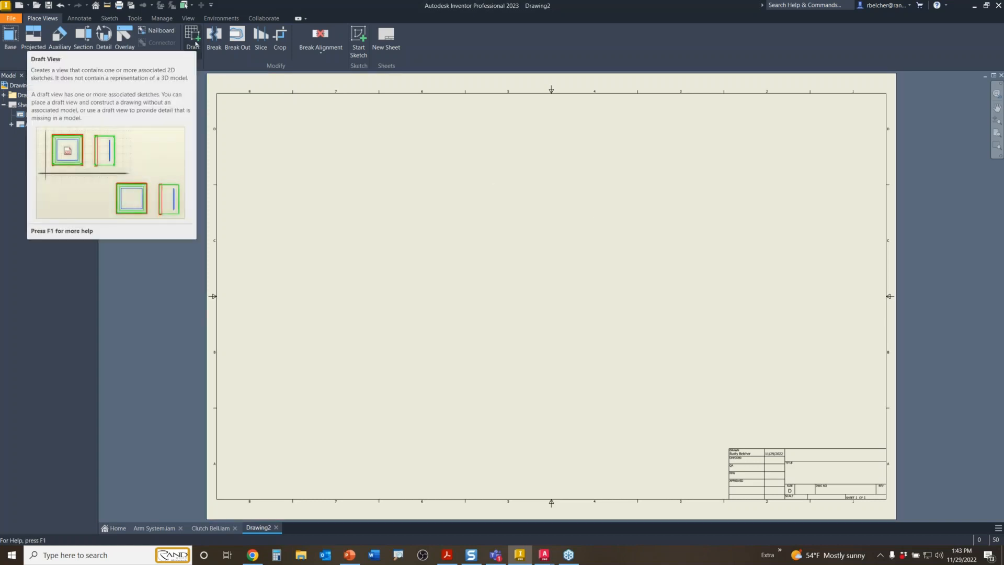
- Fill in draft view settings: scale .5, identifier DRAFT VIEW, label visible, then close the dialog
left_click(196, 42)
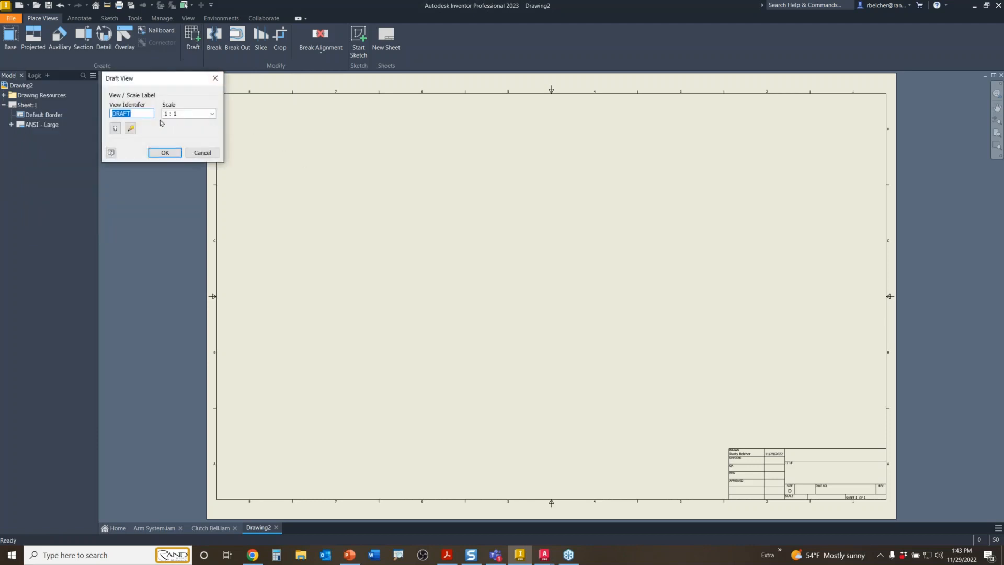
left_click(188, 115)
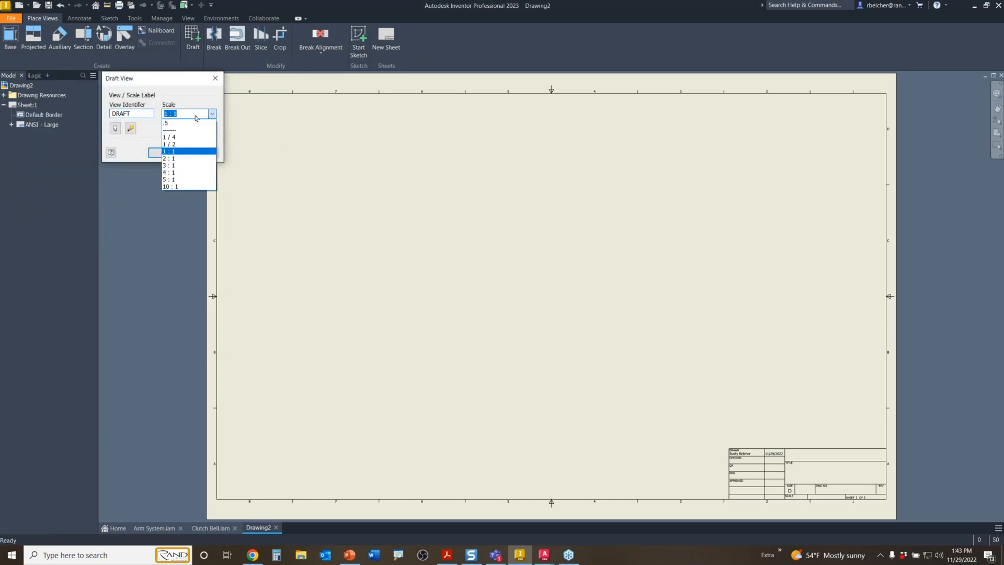
left_click(167, 123)
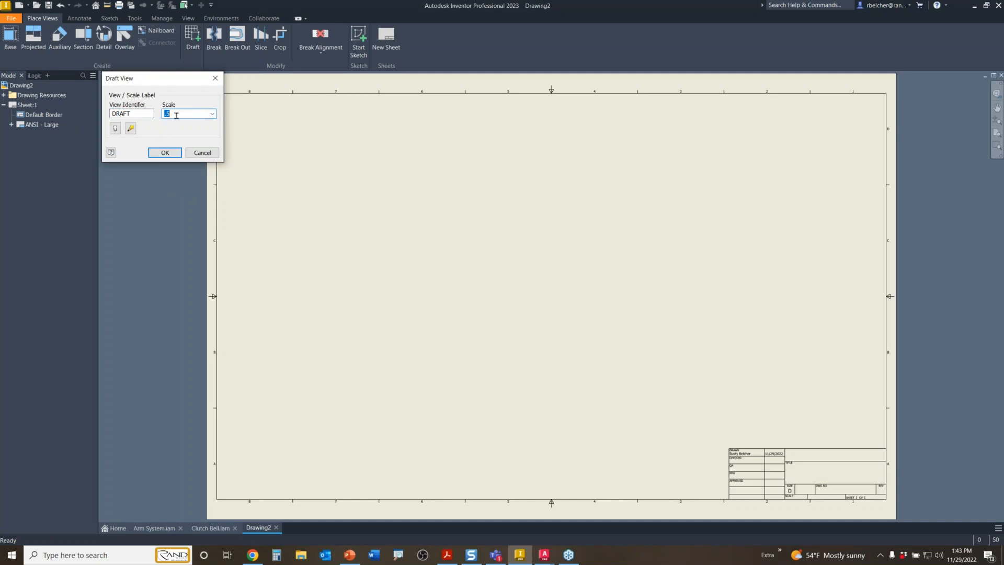
left_click(131, 113)
left_click(115, 129)
left_click(178, 155)
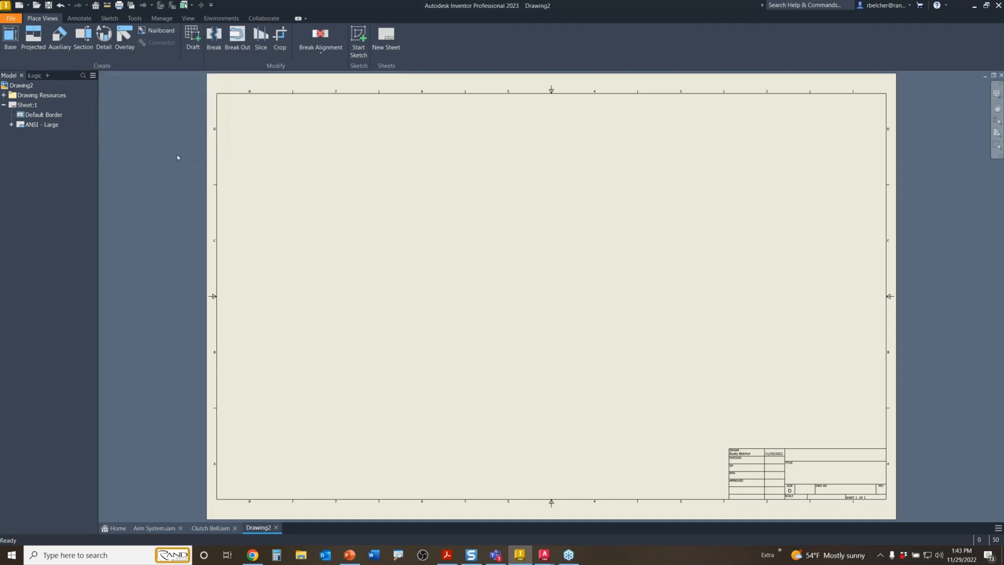
- Redo the draft view as DRAFT VIEW at .5 scale with its label shown
left_click(192, 35)
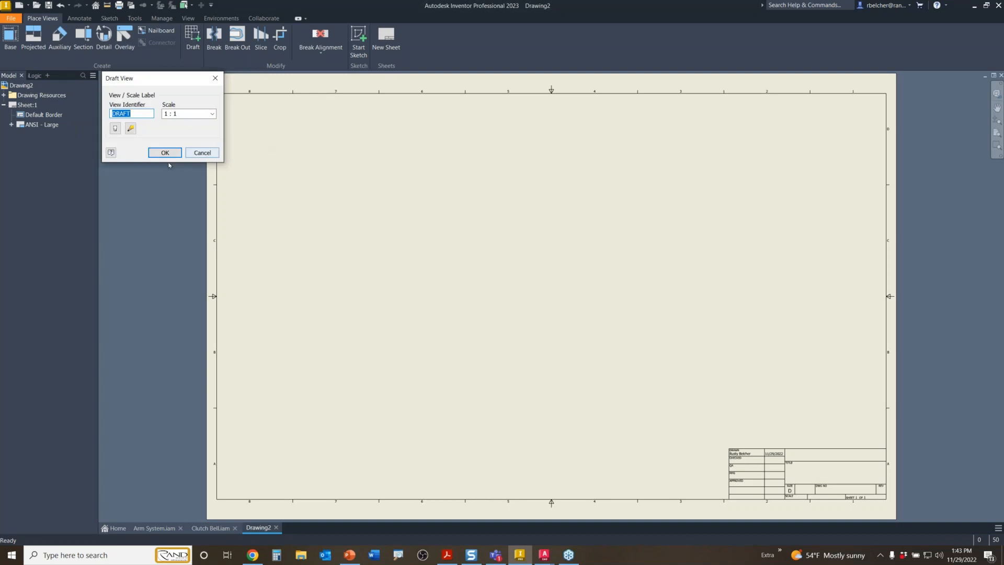
left_click(138, 113)
left_click(212, 114)
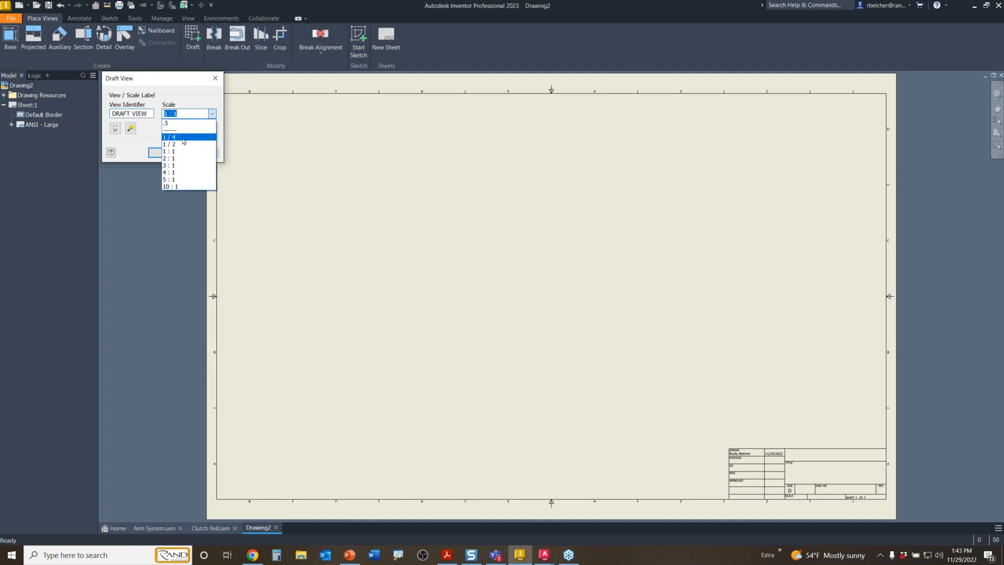
left_click(172, 125)
left_click(115, 128)
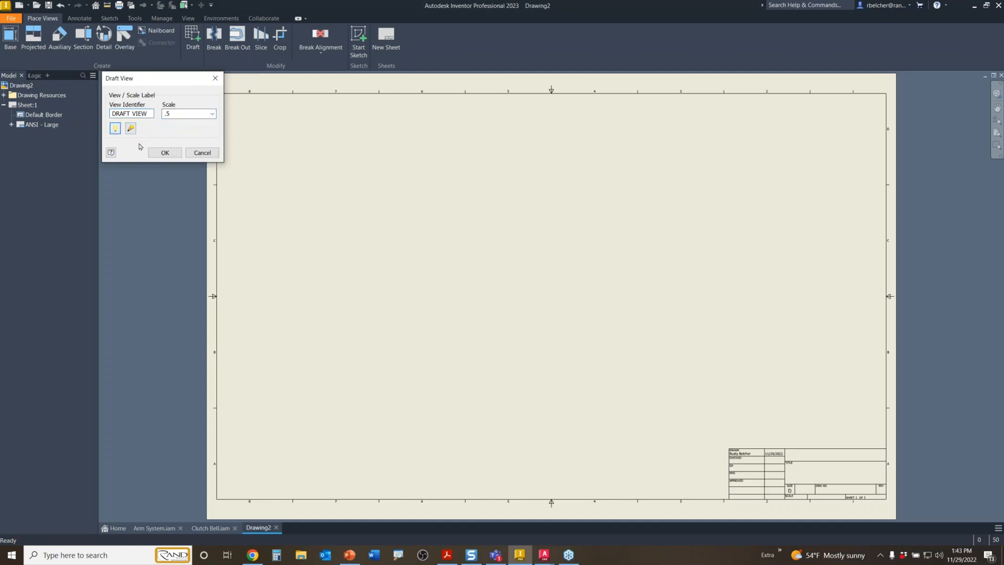
left_click(165, 153)
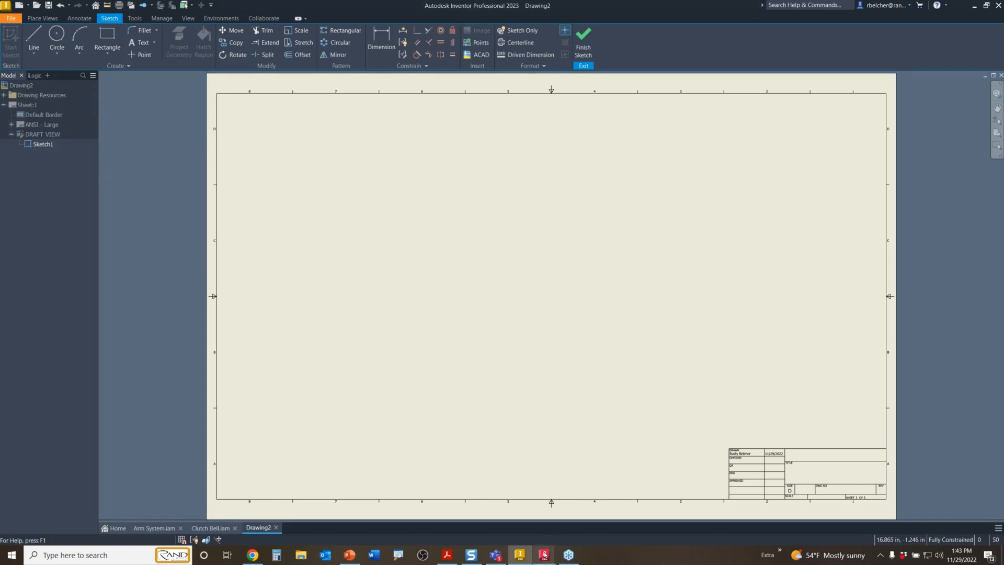
- Crossing-select the entire chain-and-sprocket drawing in AutoCAD and copy it to the clipboard
mouse_move(545, 554)
left_click(502, 523)
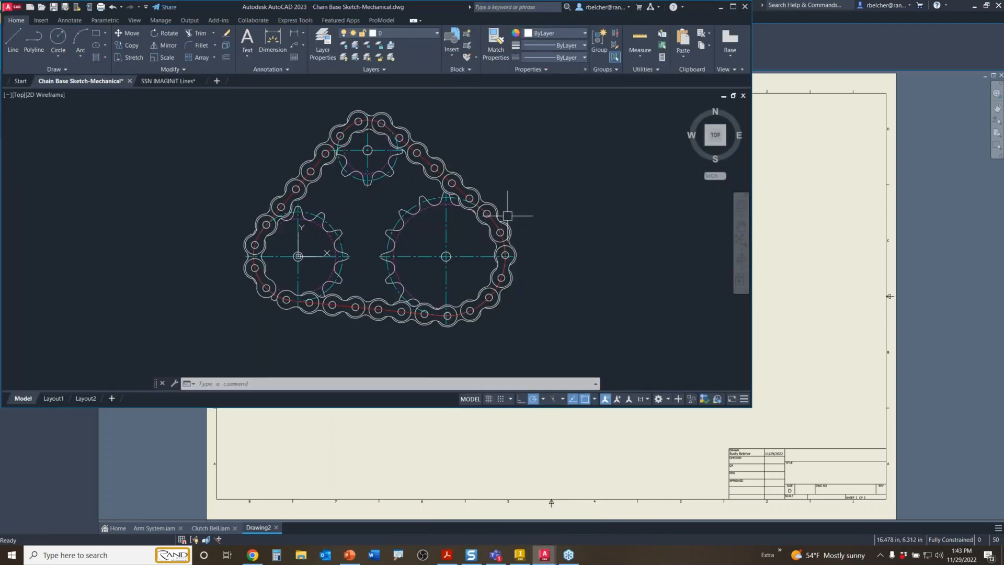
mouse_move(507, 215)
left_mouse_down()
mouse_move(539, 125)
mouse_move(572, 99)
mouse_move(533, 223)
mouse_move(484, 275)
left_mouse_up()
key("Escape")
key("Escape")
key("Escape")
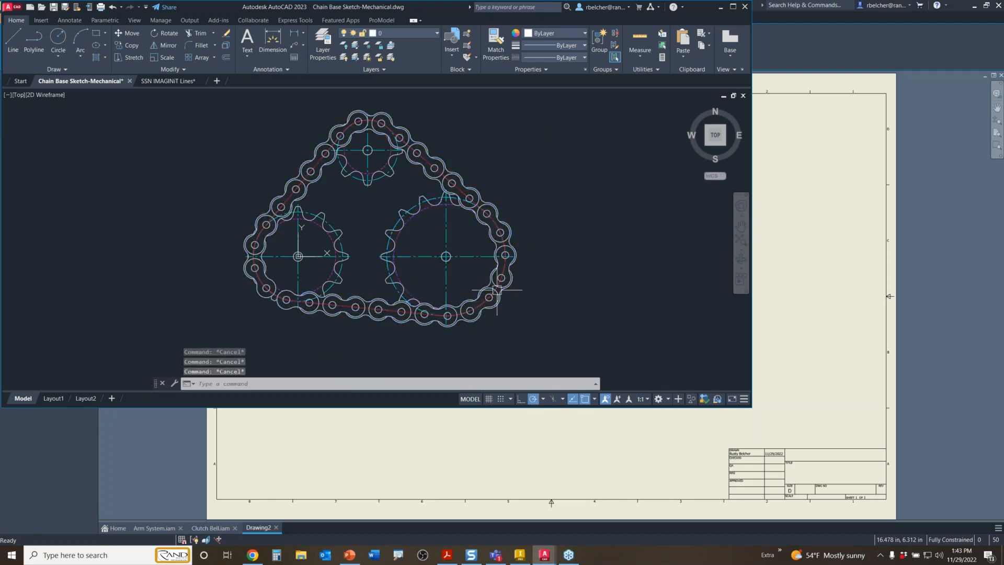
left_click(594, 94)
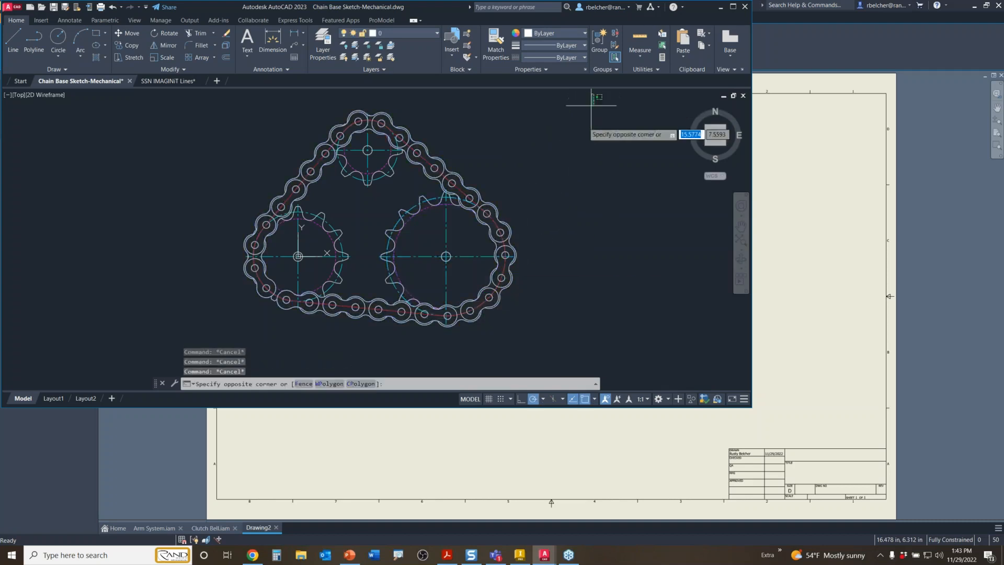
left_click(160, 336)
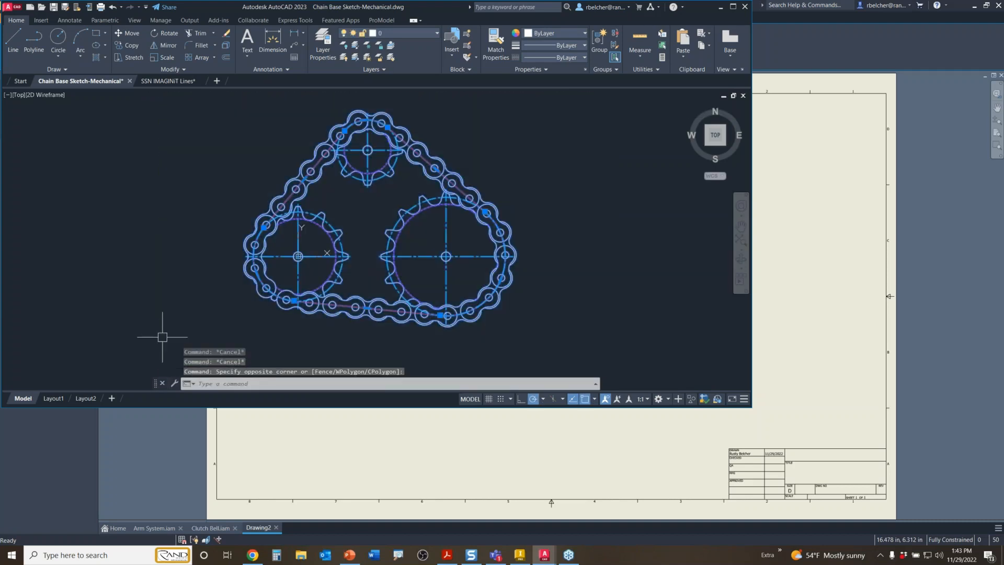
right_click(263, 129)
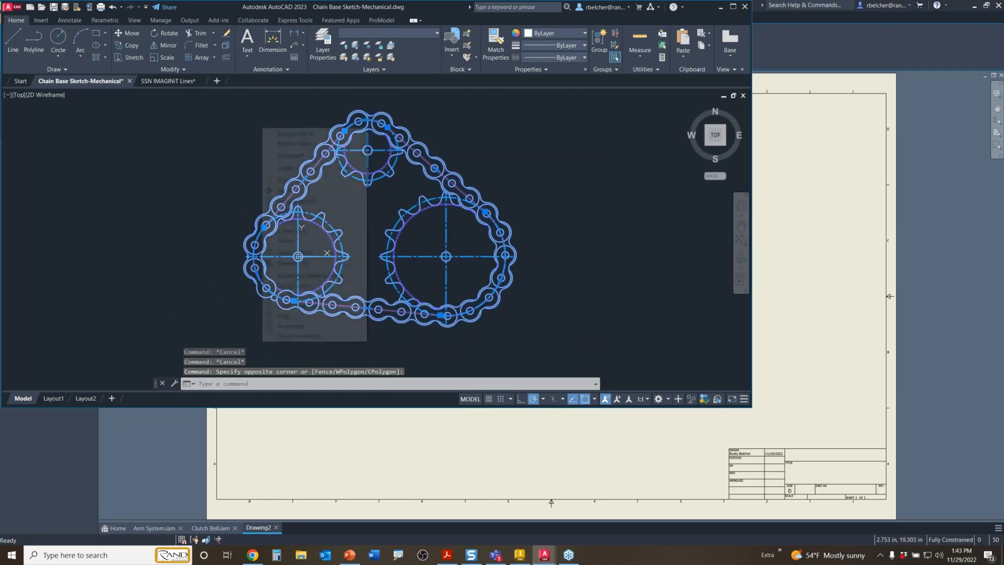
mouse_move(282, 156)
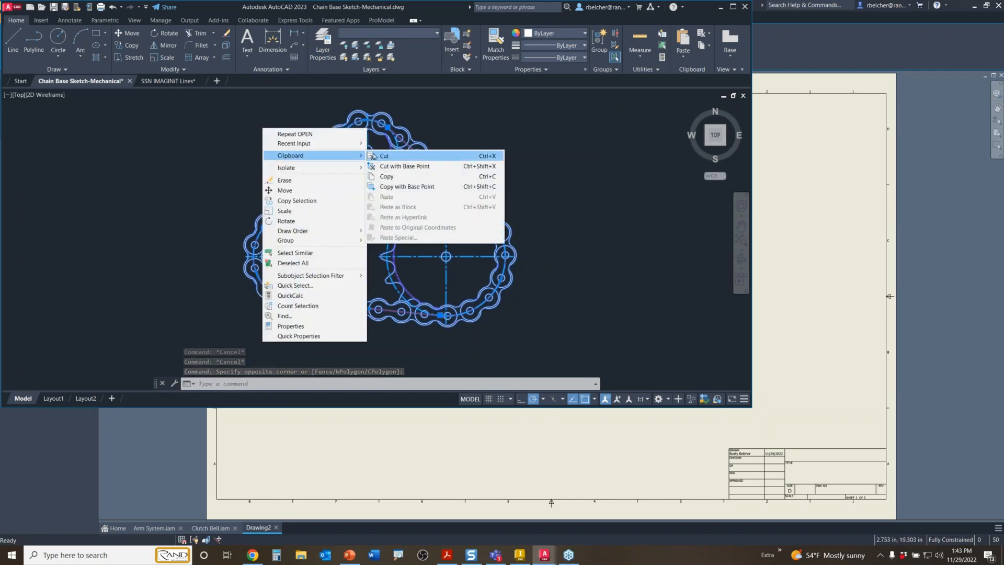
left_click(391, 177)
left_click(815, 255)
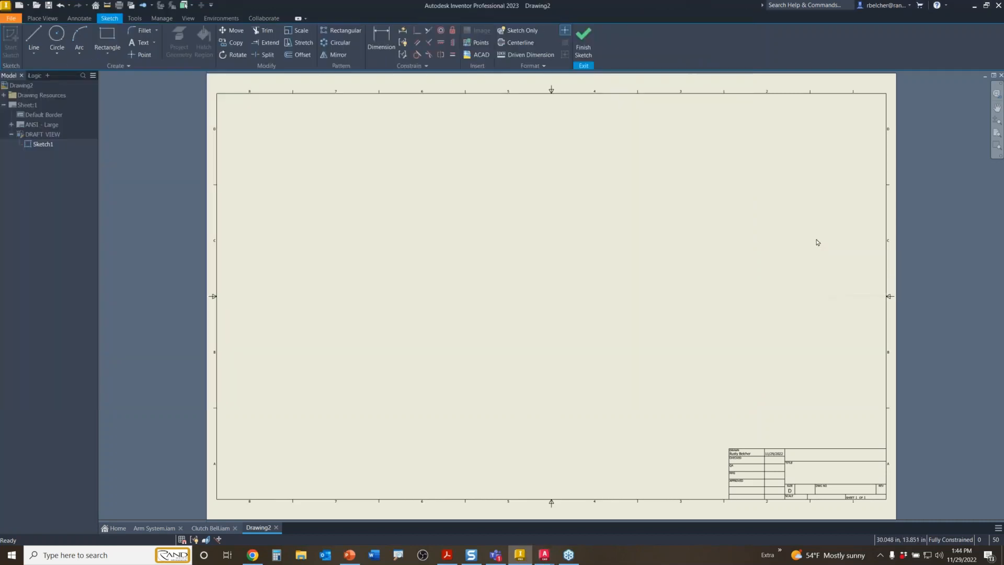
- Paste the chain-and-sprocket geometry into Sketch1, place it on the sheet, and finish the sketch
right_click(620, 173)
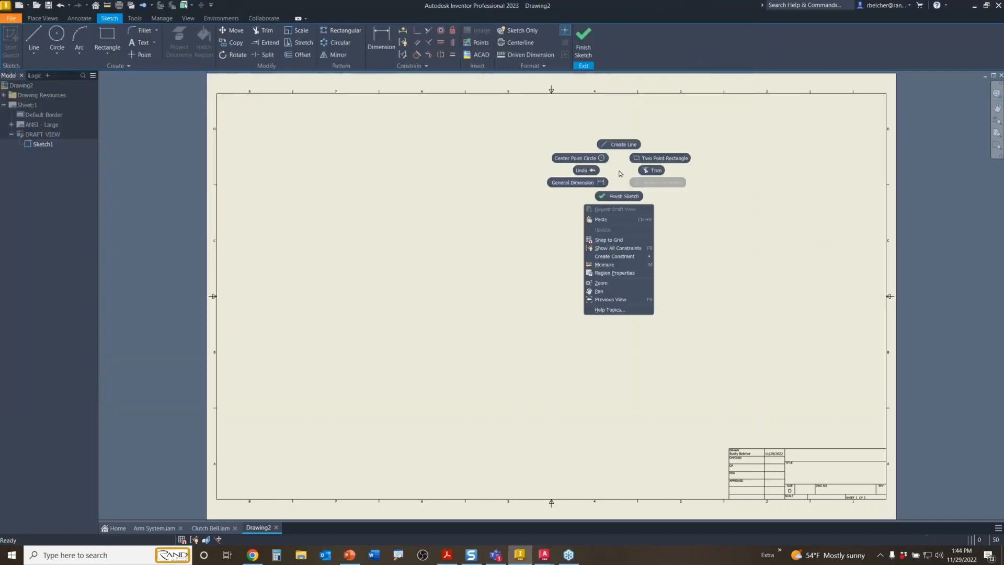
left_click(601, 219)
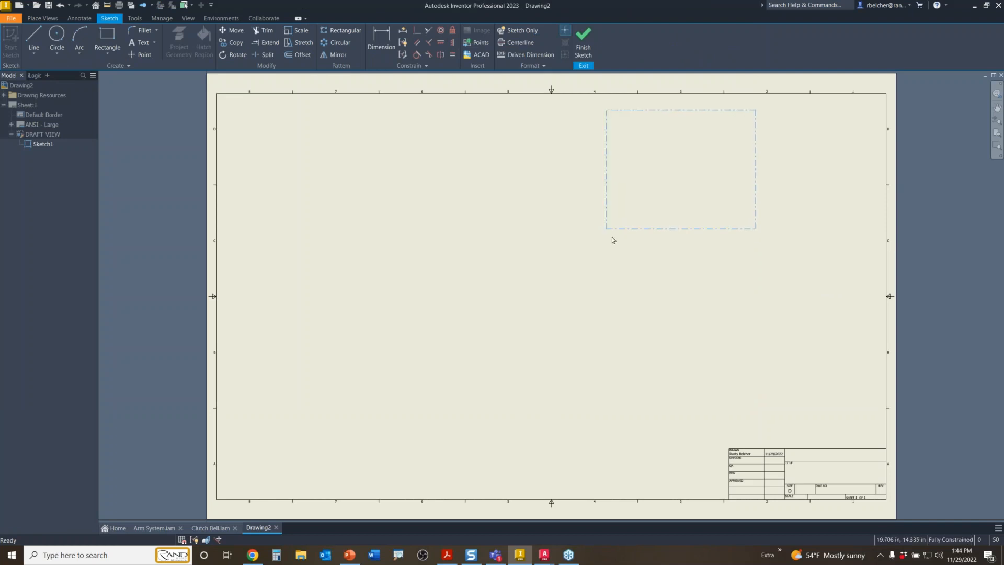
left_click(671, 244)
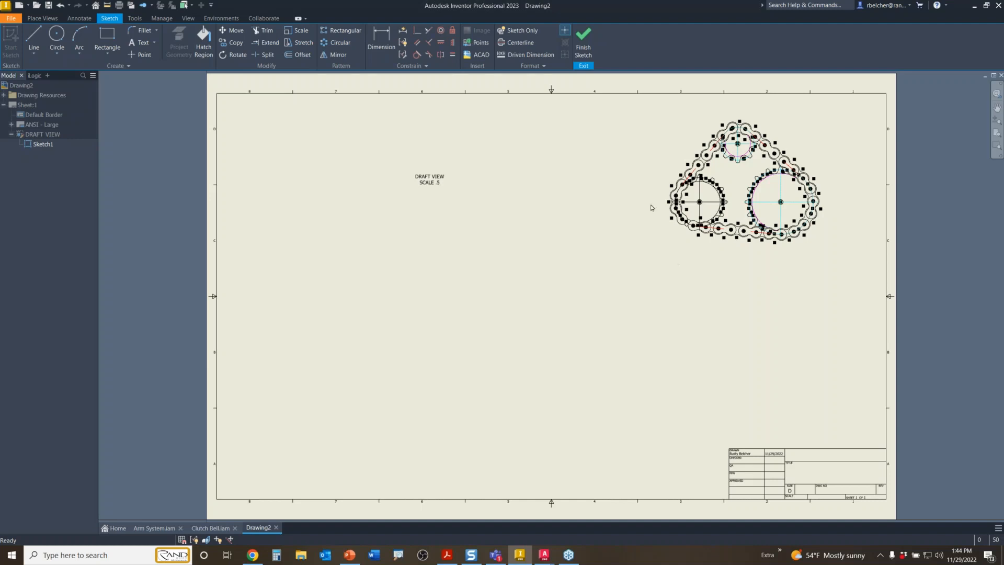
left_click(584, 42)
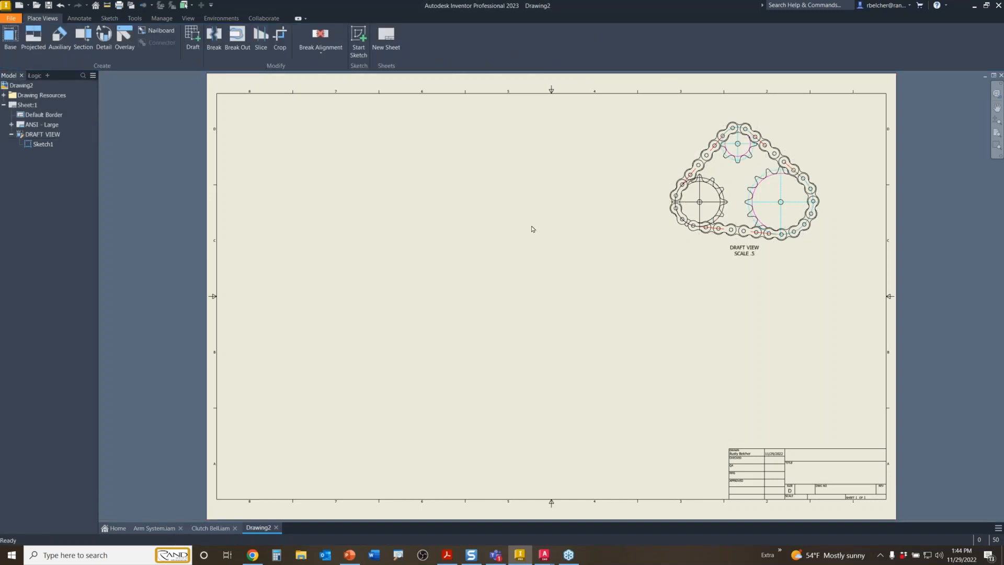
- Add the Ø6.41 diameter dimension to the right sprocket in the draft view
scroll(755, 257, "up", 3)
scroll(692, 308, "down", 5)
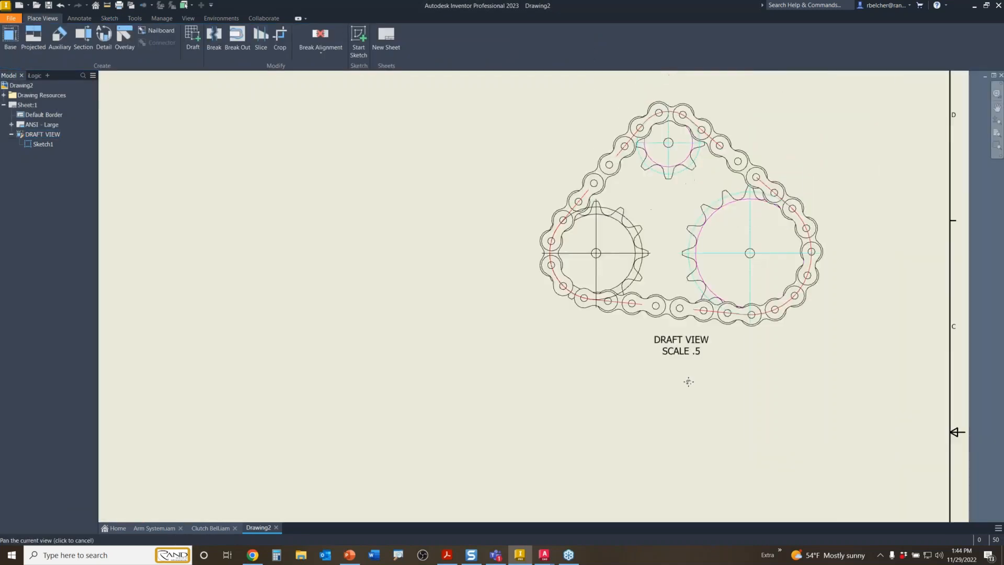
scroll(710, 325, "up", 4)
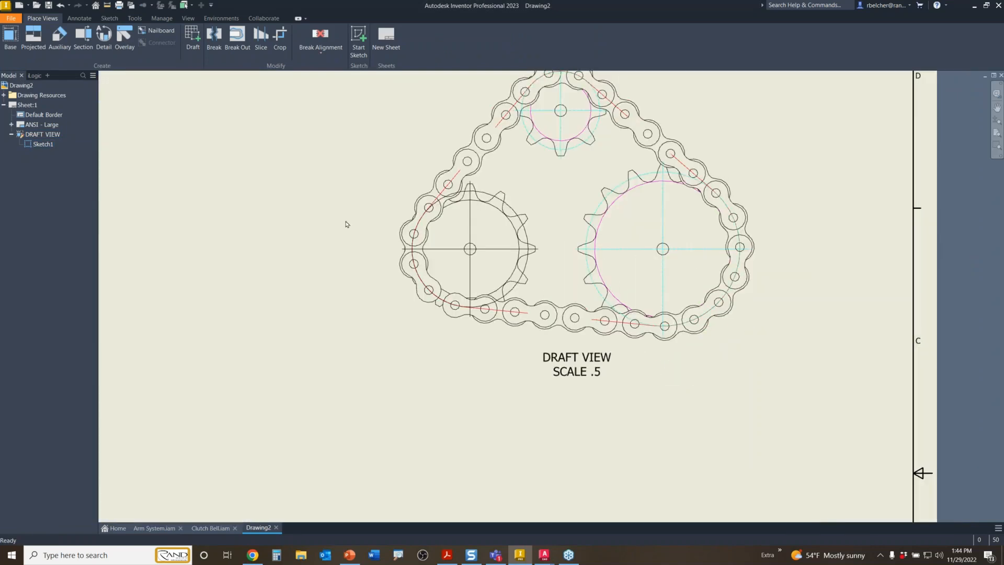
left_click(81, 21)
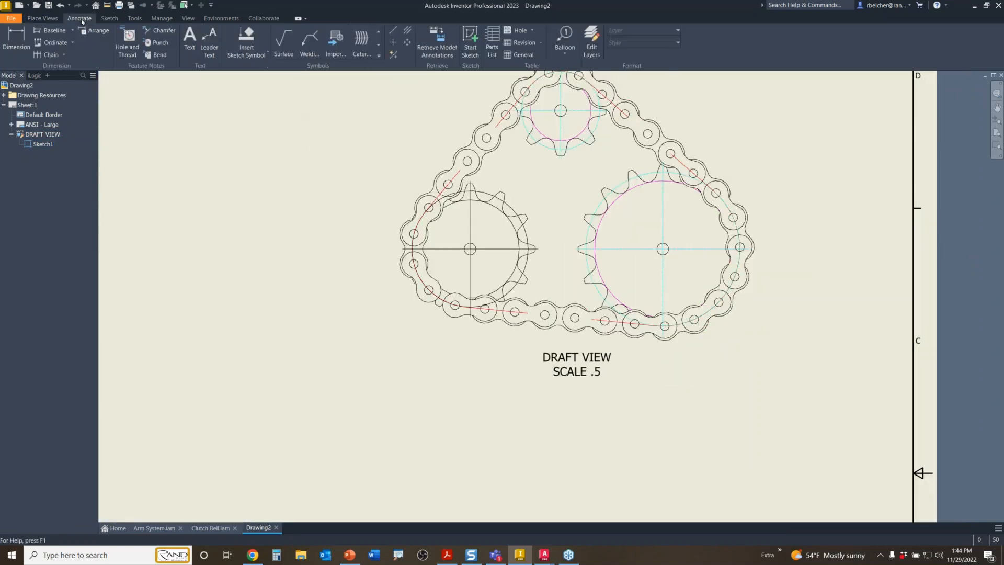
left_click(16, 42)
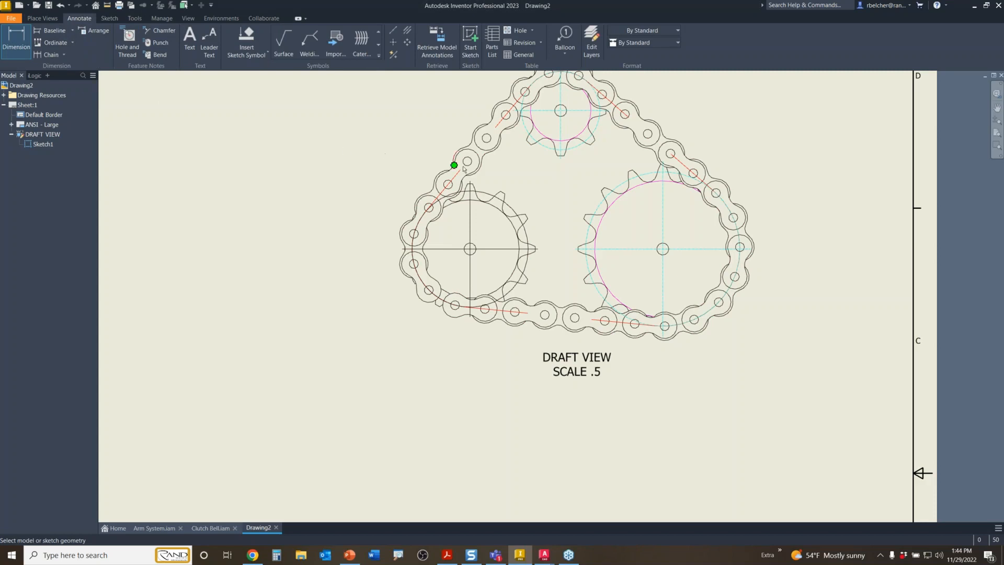
left_click(601, 209)
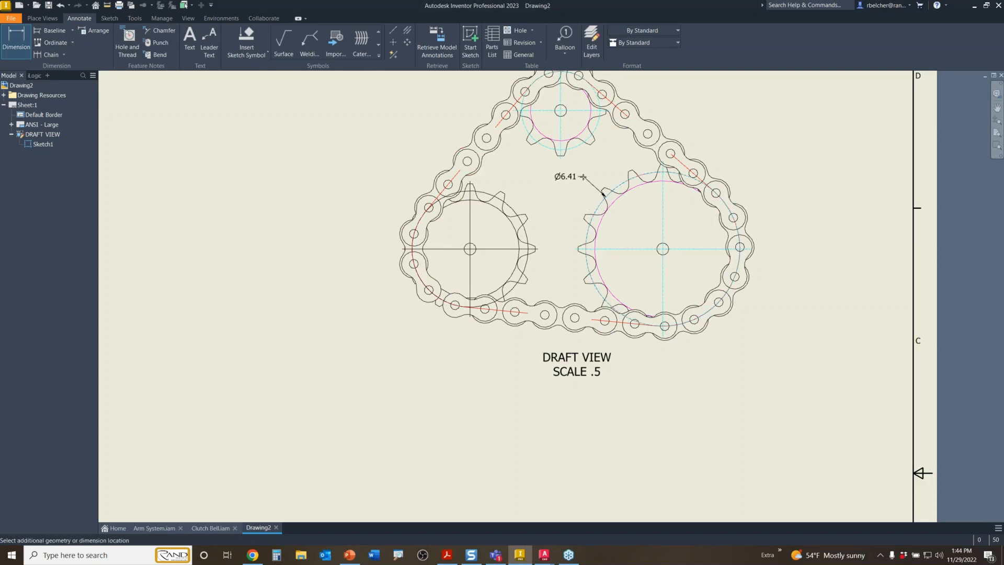
left_click(608, 167)
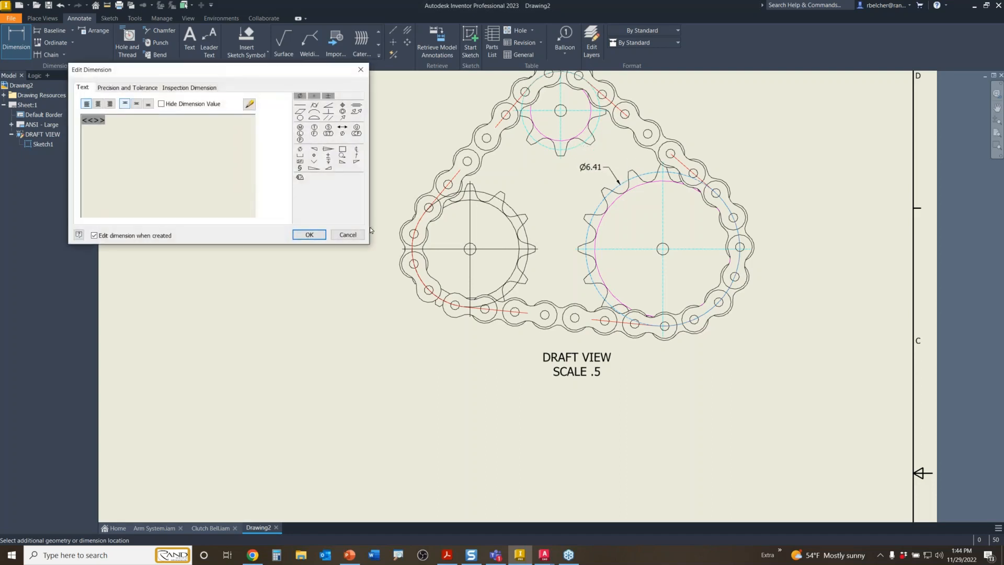
left_click(309, 234)
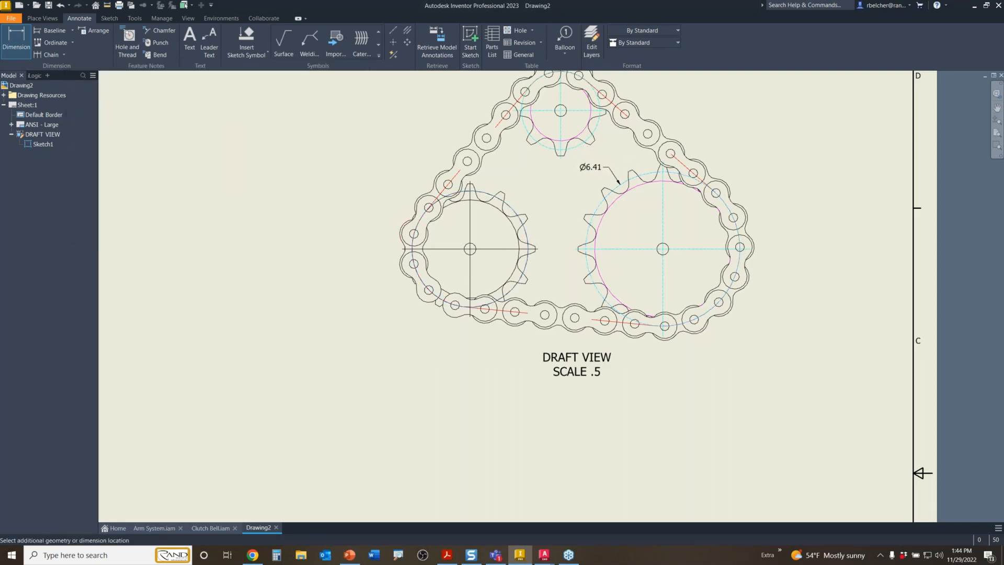
- Add the Ø4.83 diameter dimension to the left sprocket and end dimensioning
left_click(530, 186)
left_click(309, 234)
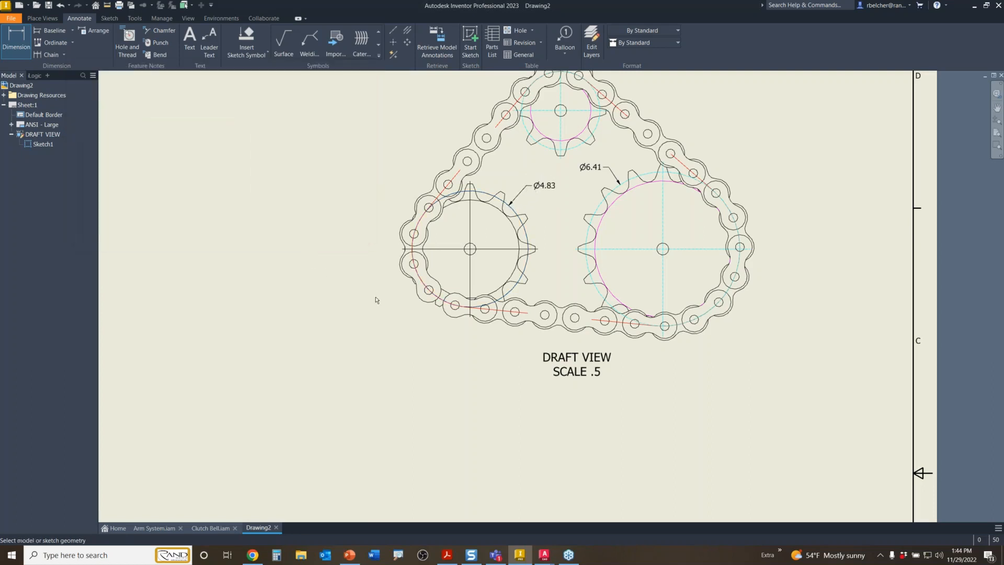
scroll(385, 300, "down", 4)
scroll(456, 283, "up", 3)
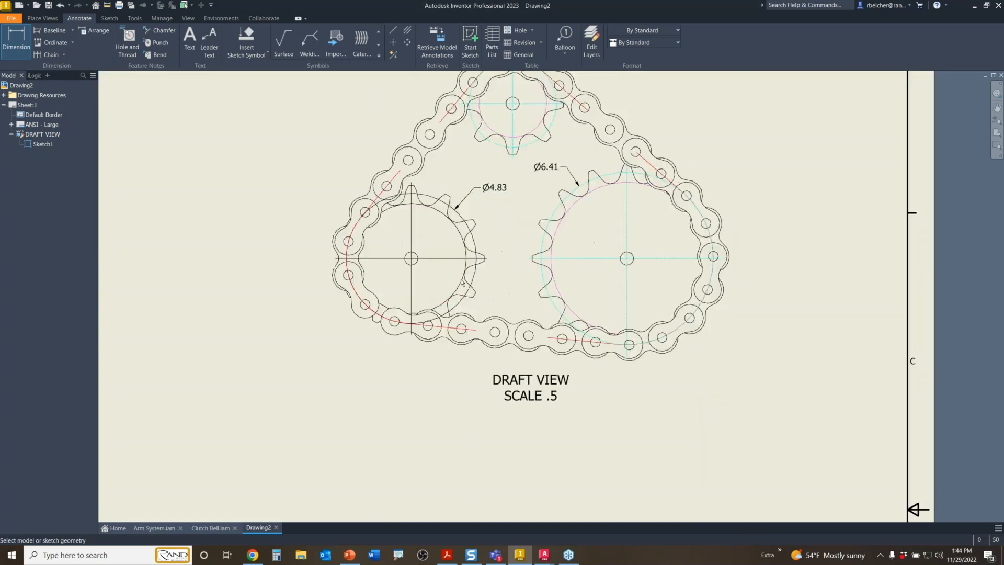
middle_click_drag(462, 282, 516, 266)
key("Escape")
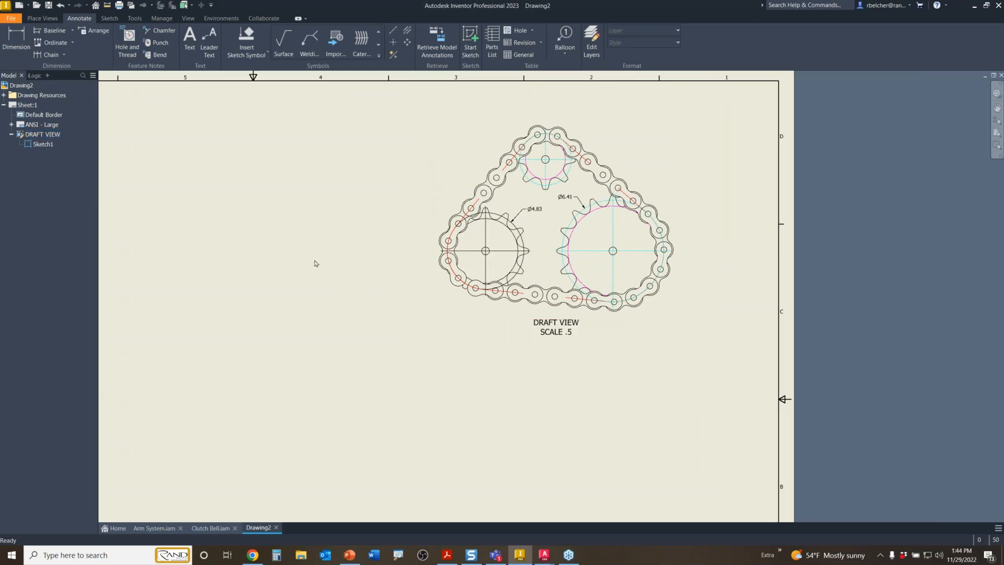
- Place a text note reading 'For Sprocket Detail See 5C' below the left sprocket
left_click(190, 38)
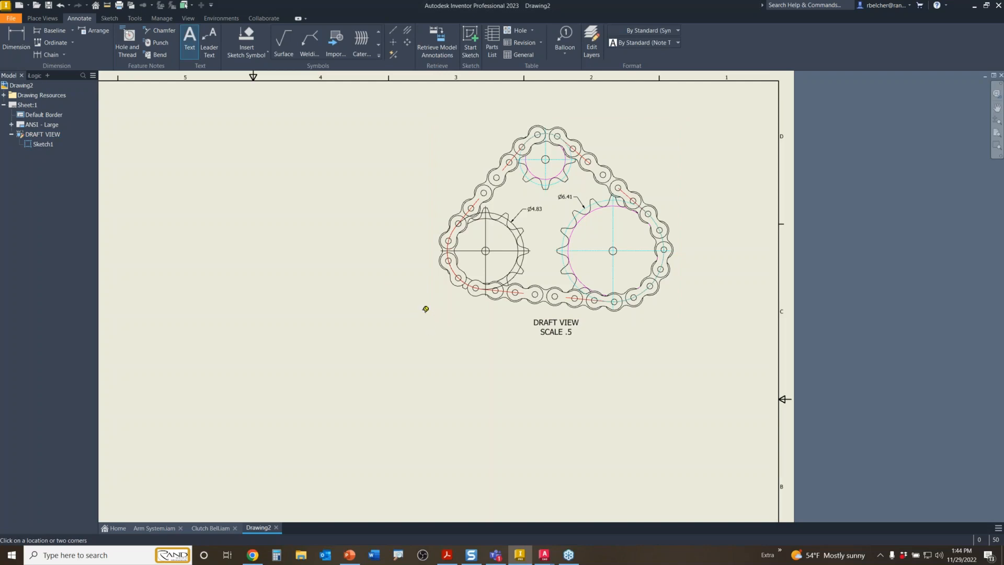
left_click_drag(417, 305, 505, 328)
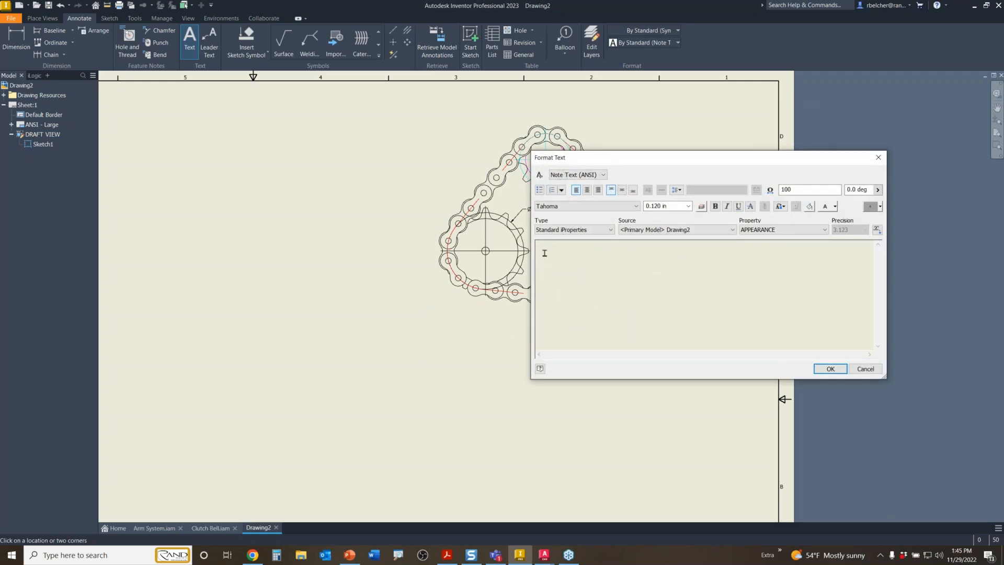
type("For Sprocket De")
type("%")
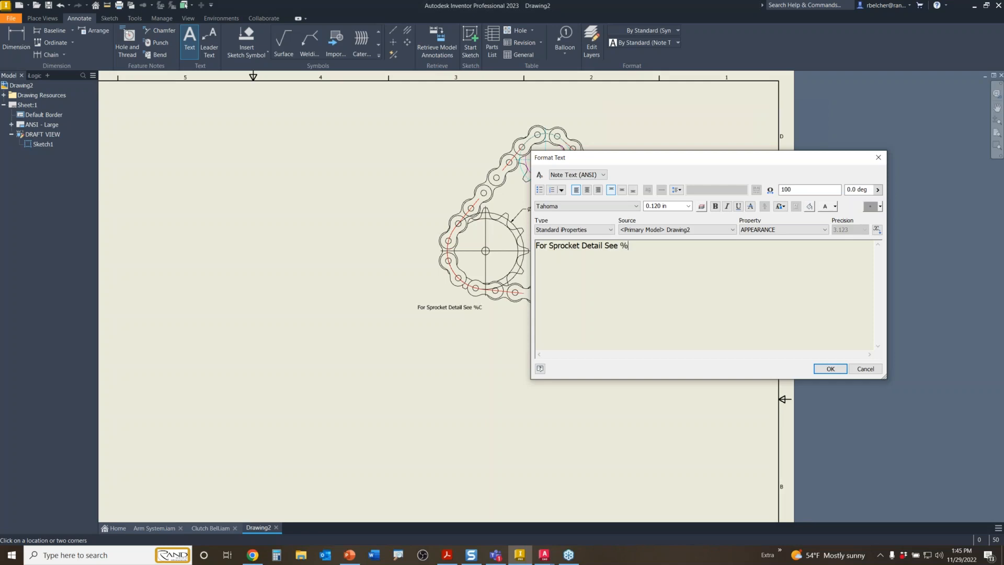
key("BackSpace")
key("BackSpace")
type("5C")
mouse_move(618, 247)
left_mouse_down()
mouse_move(591, 246)
mouse_move(626, 247)
mouse_move(617, 245)
left_mouse_up()
left_click(830, 368)
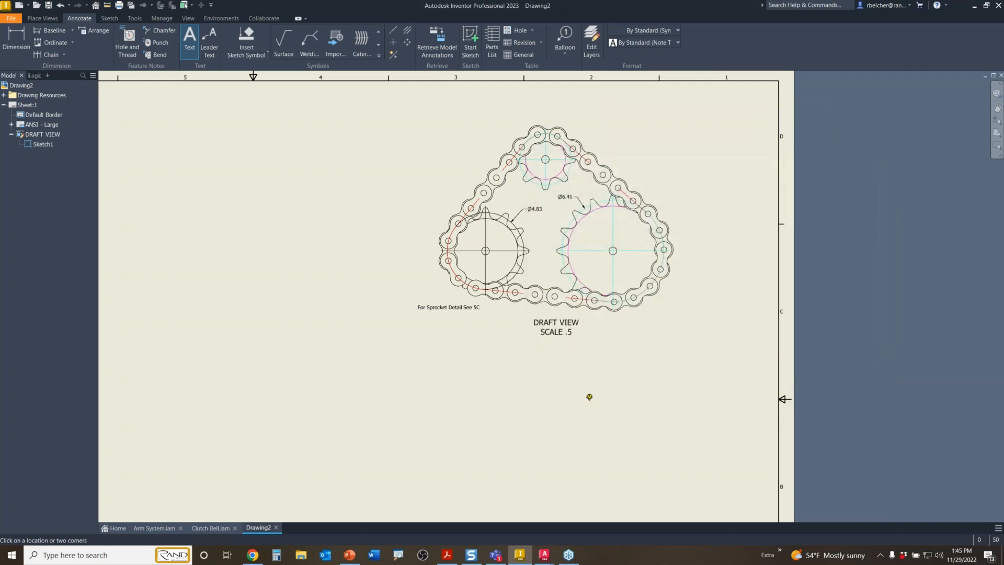
key("Escape")
left_click(452, 307)
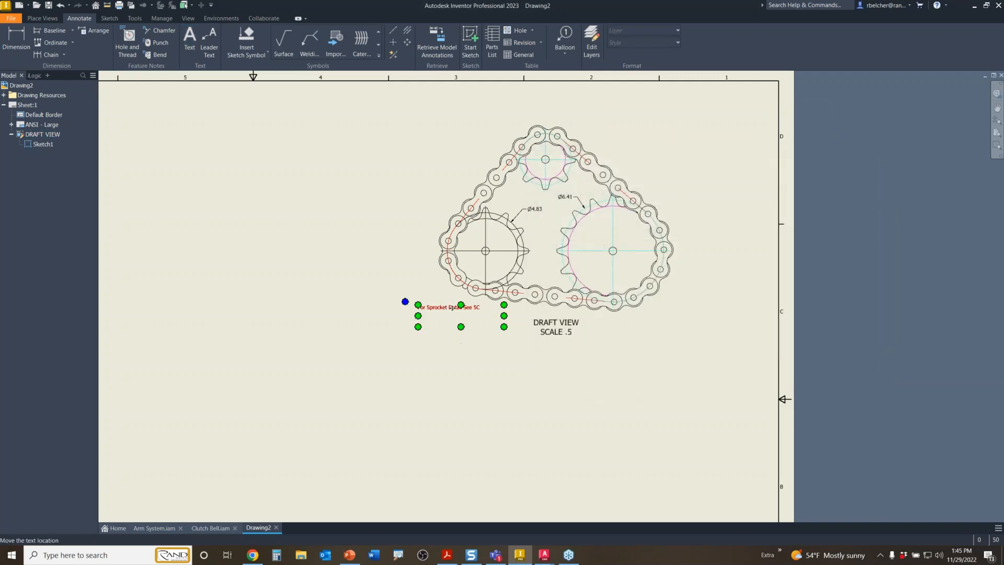
- Shift the draft view further right and drag the sprocket detail note lower on the sheet
left_click_drag(452, 307, 424, 307)
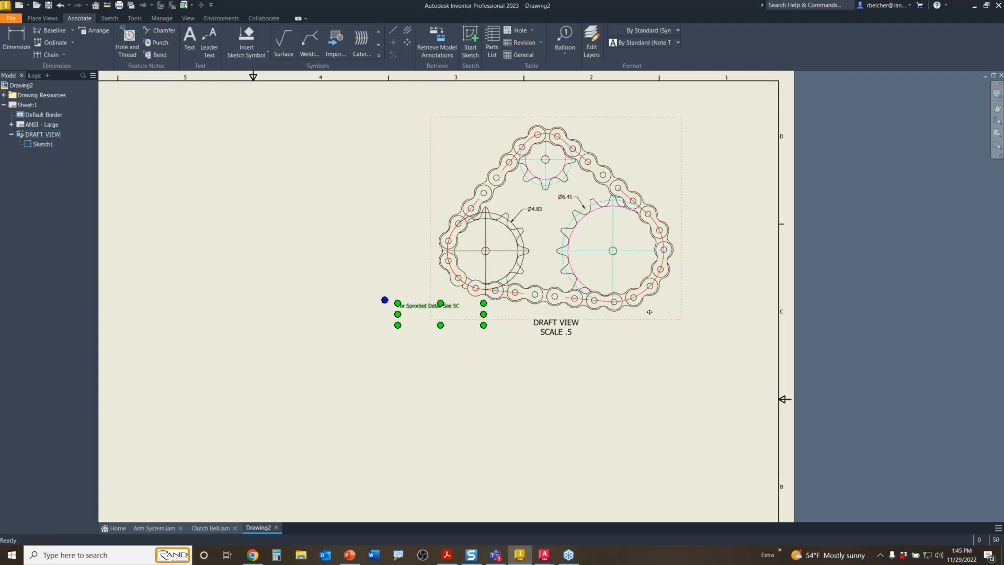
left_click_drag(652, 324, 680, 304)
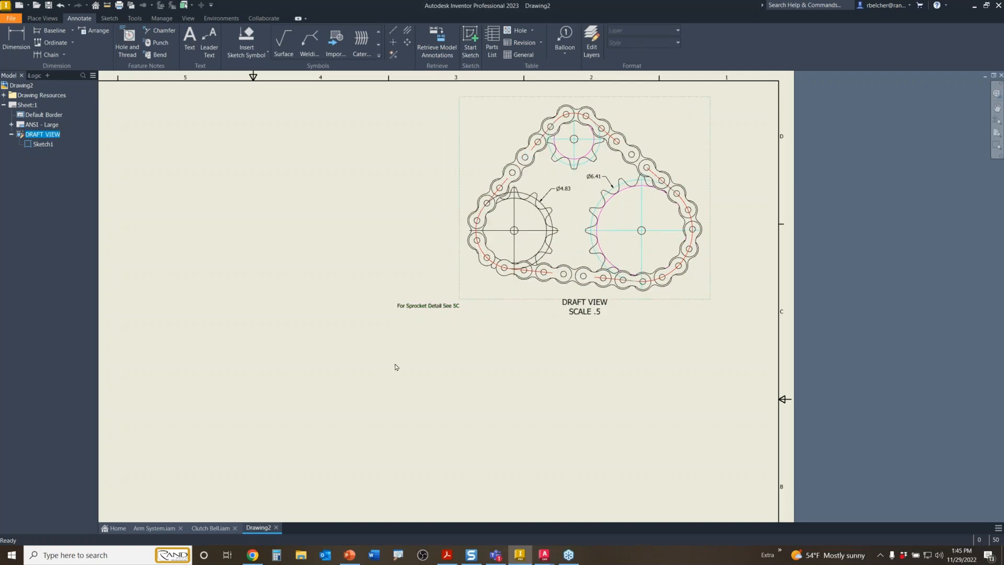
left_click_drag(490, 303, 332, 310)
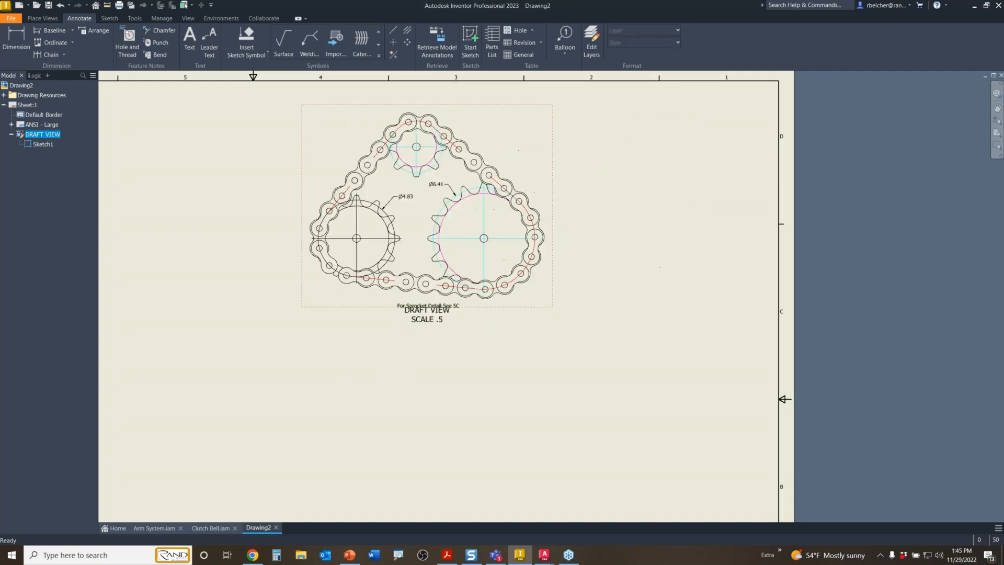
left_click_drag(483, 313, 649, 316)
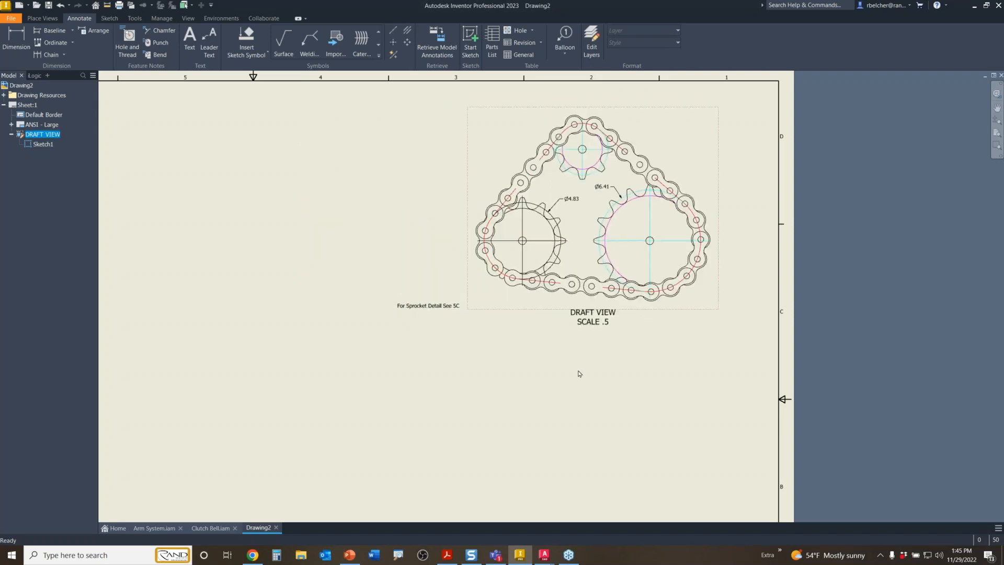
left_click(431, 306)
left_click_drag(431, 305, 433, 376)
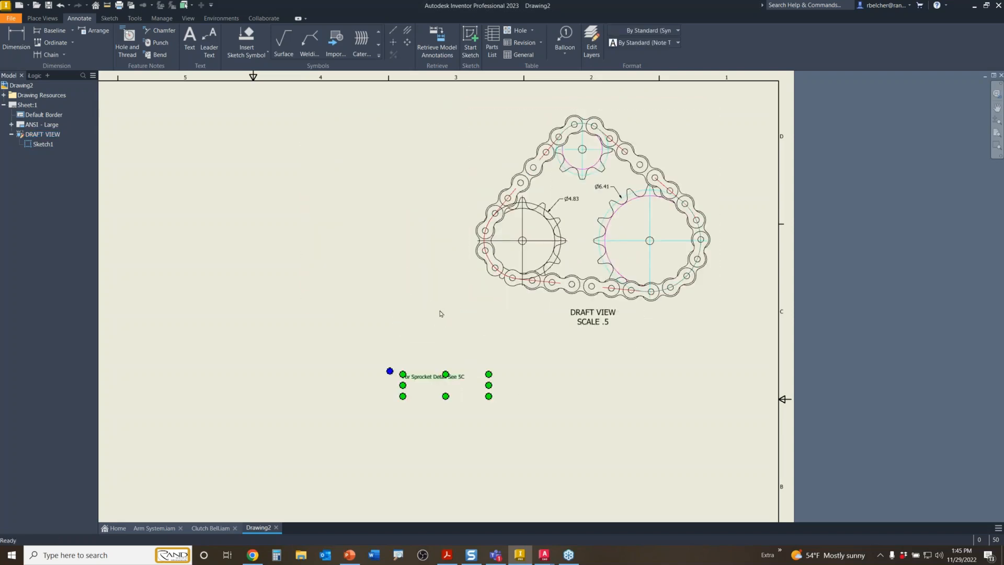
left_click(441, 314)
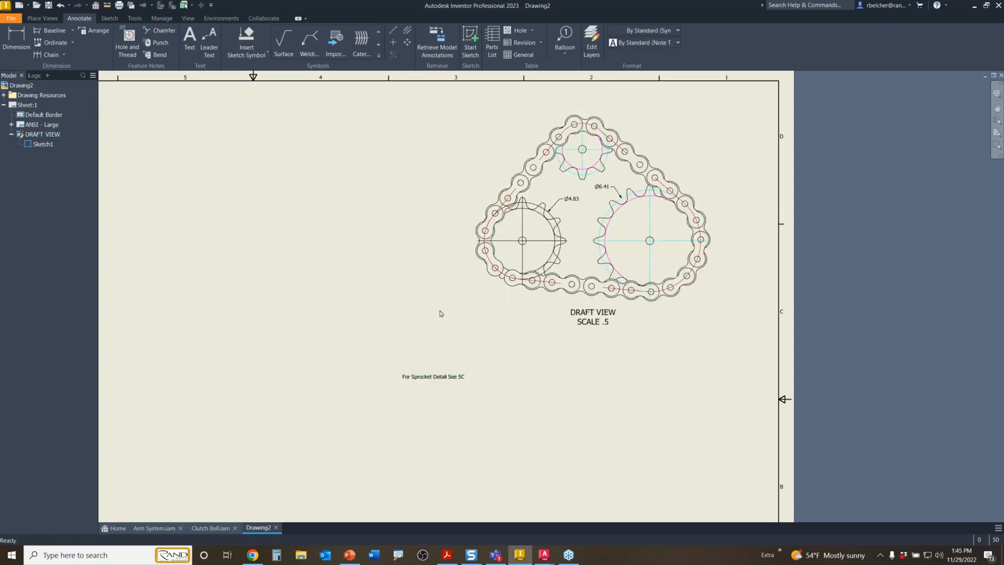
- Add a 'For Sprocket See Detail 5C' leader note at the left sprocket, then delete its leader
left_click(209, 43)
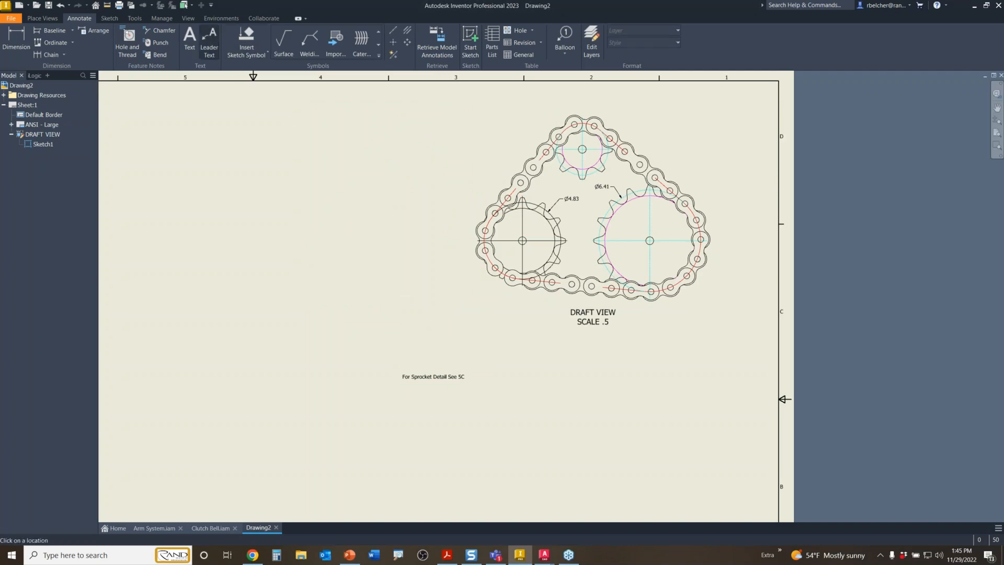
left_click(488, 273)
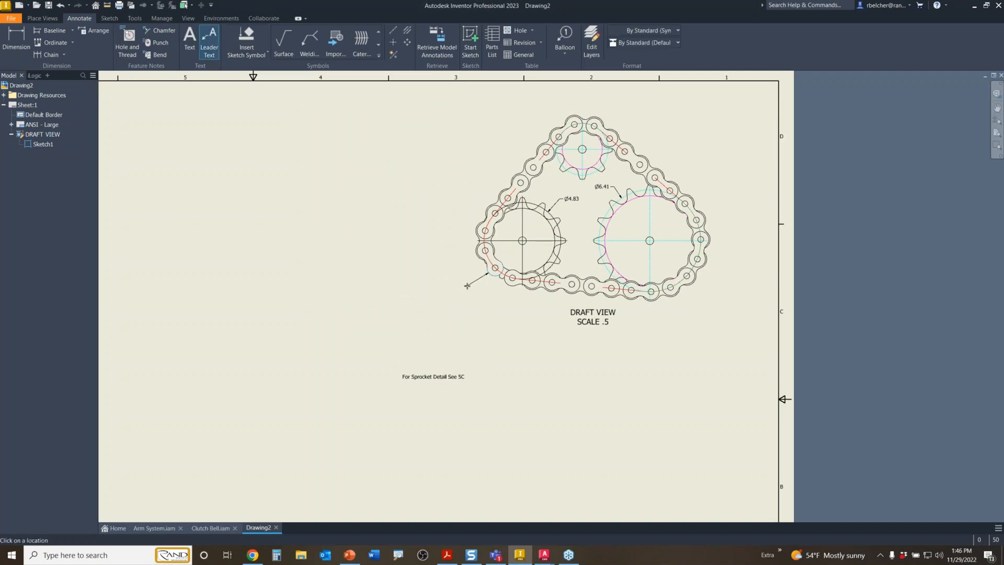
left_click(469, 286)
key("Return")
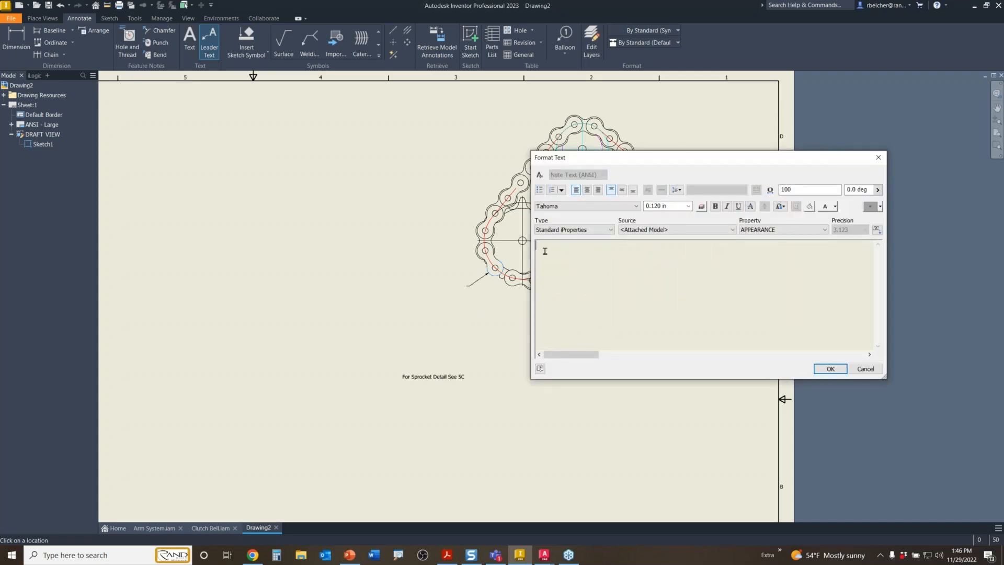
type("For Sprockedt")
key("BackSpace")
key("BackSpace")
type("t See Detail 5C")
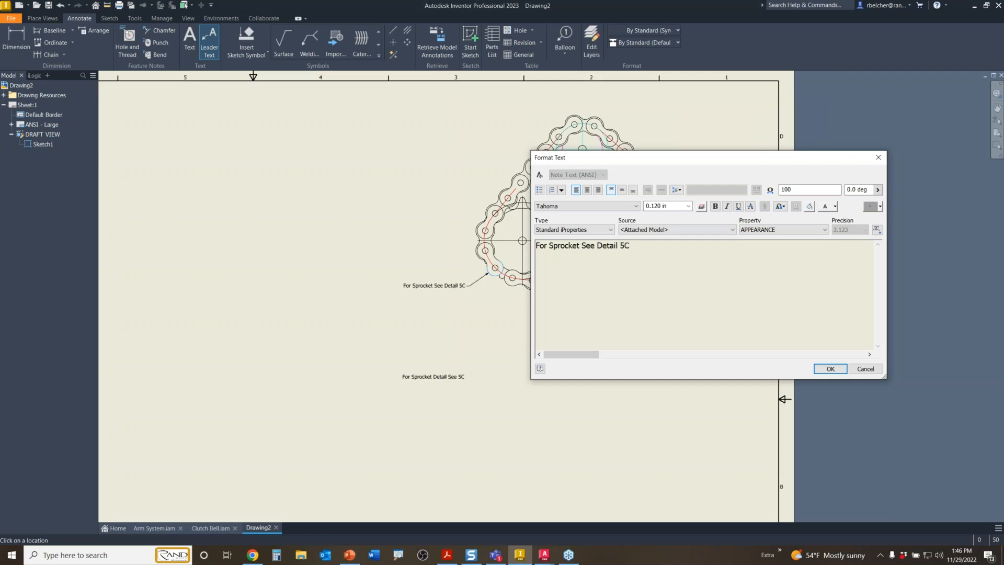
left_click(831, 369)
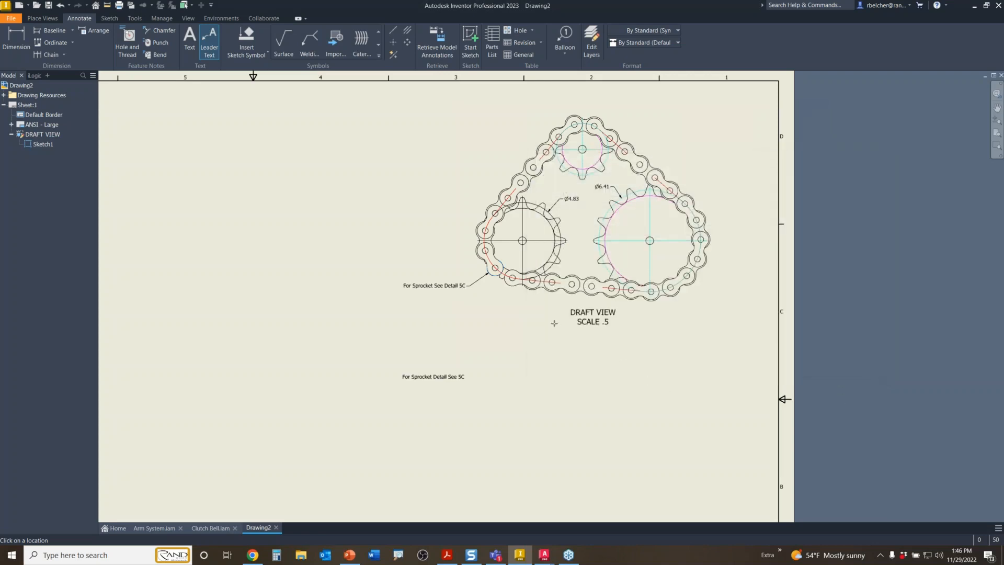
key("Escape")
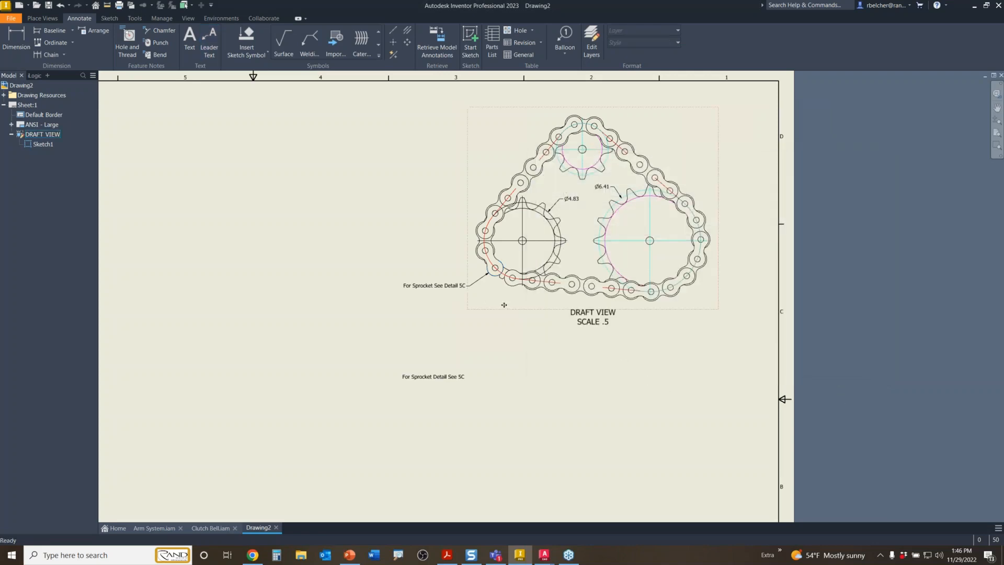
right_click(461, 287)
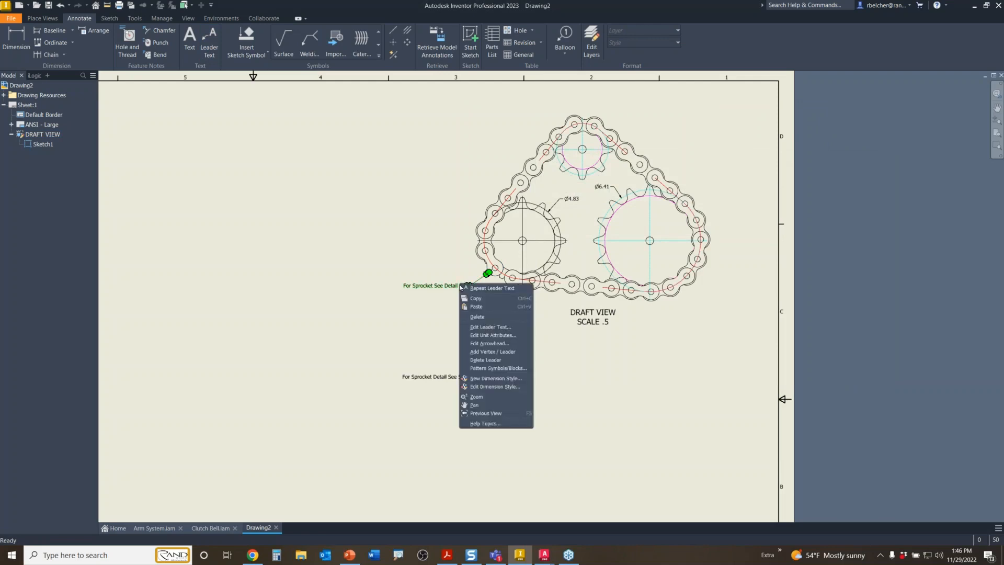
left_click(484, 360)
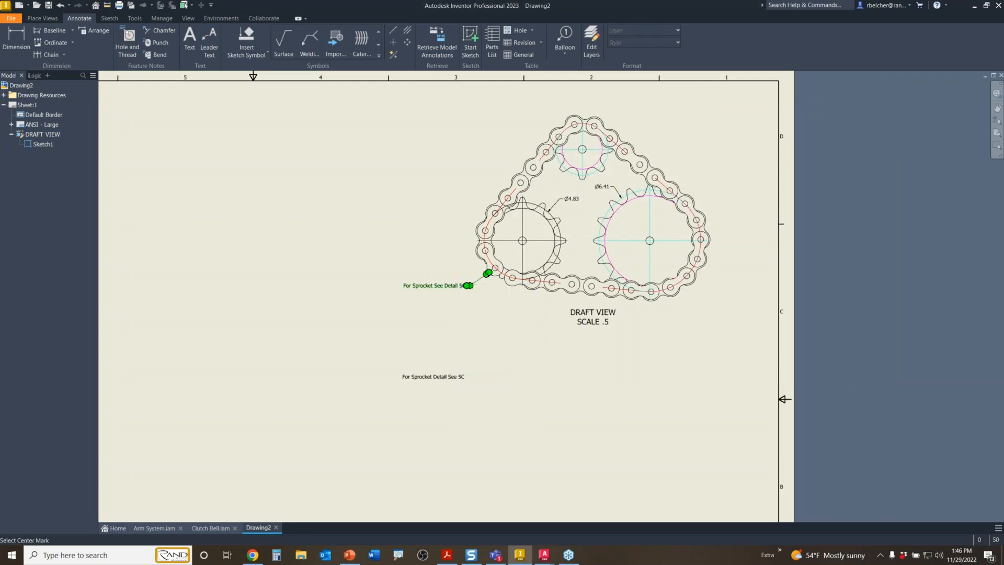
- Reposition the draft view and tuck the leaderless sprocket note under the left sprocket
scroll(483, 358, "down", 3)
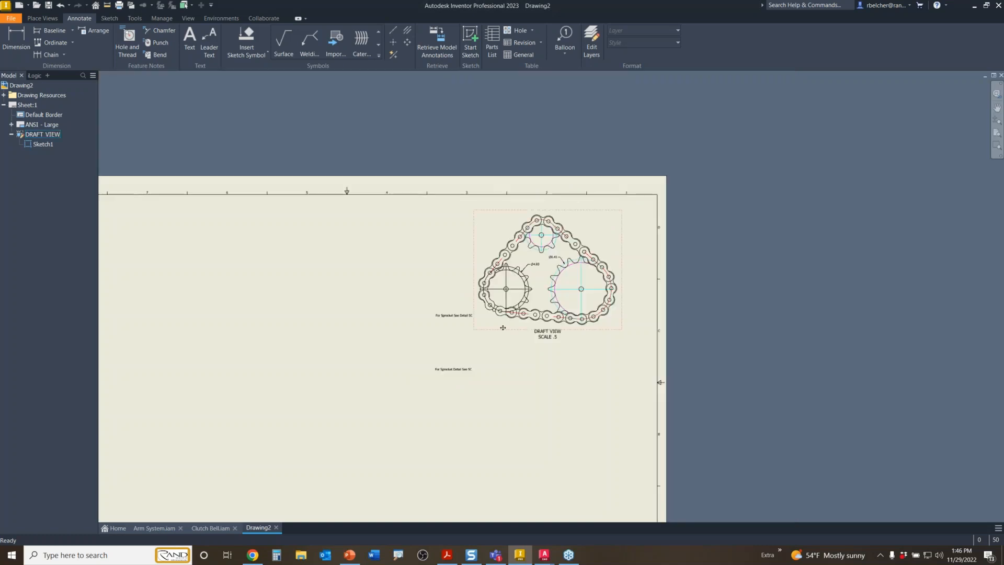
left_click_drag(505, 330, 476, 344)
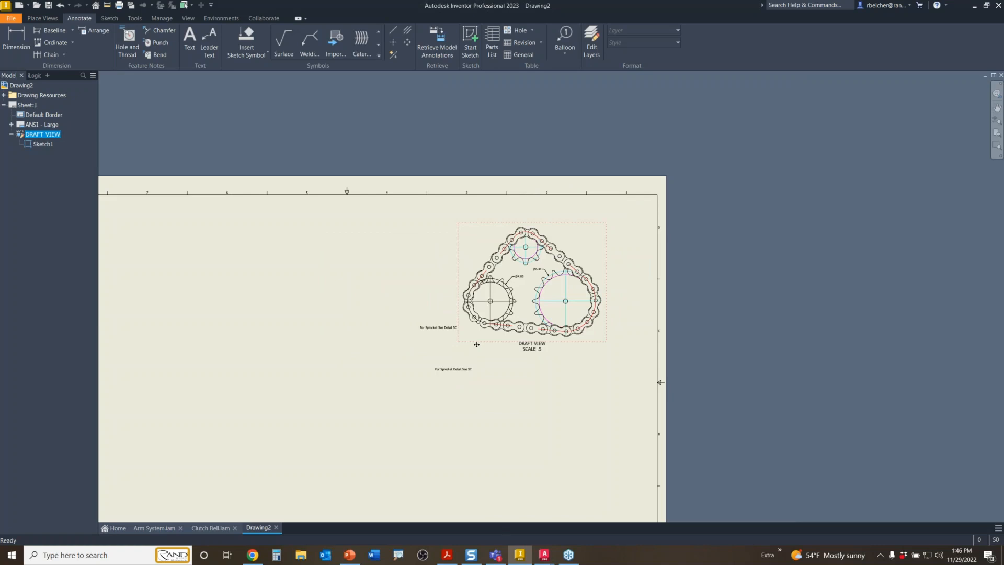
scroll(463, 340, "up", 3)
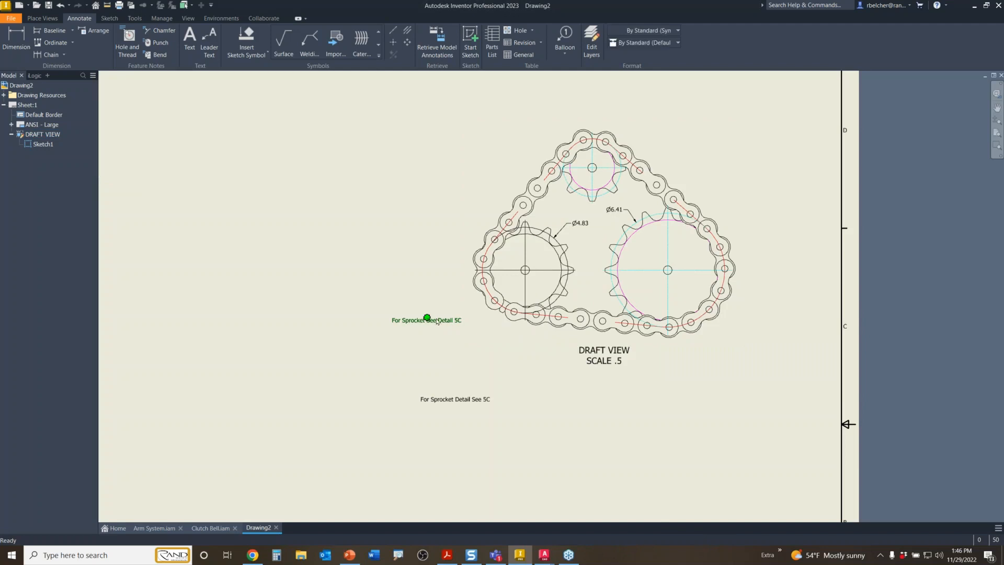
left_click_drag(427, 318, 490, 325)
scroll(534, 399, "down", 2)
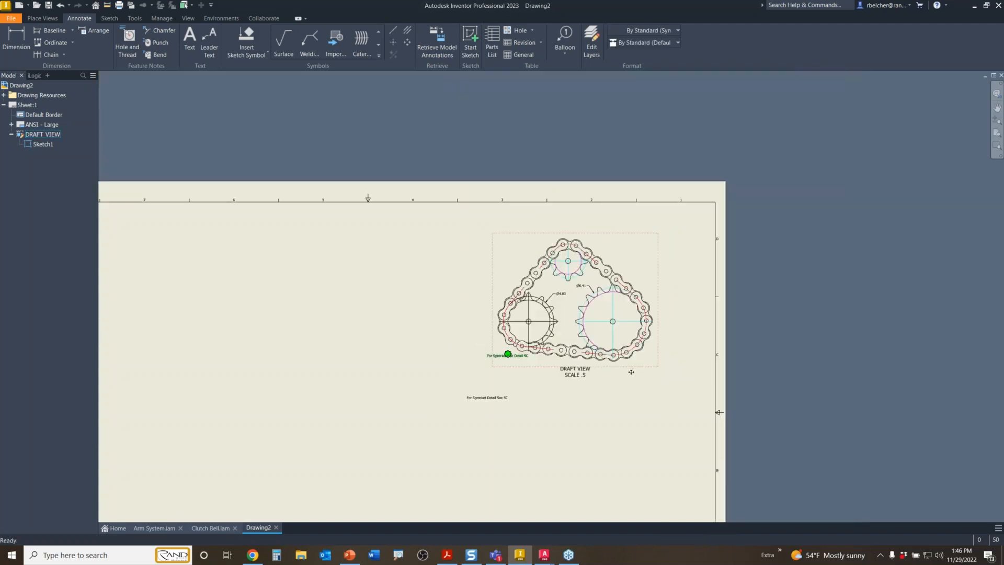
left_click_drag(632, 372, 661, 358)
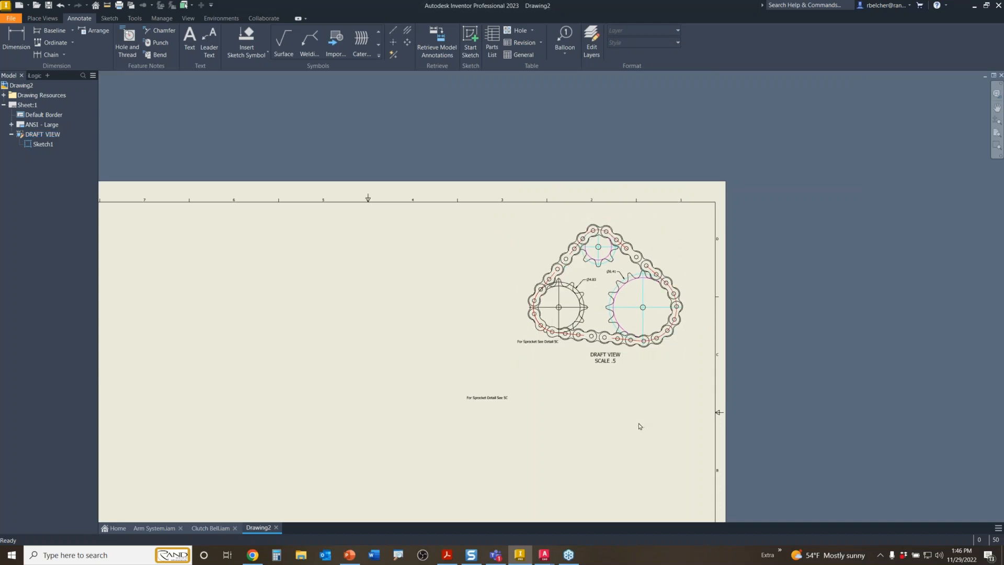
- Remove the older duplicate sprocket note below the view
left_click(484, 397)
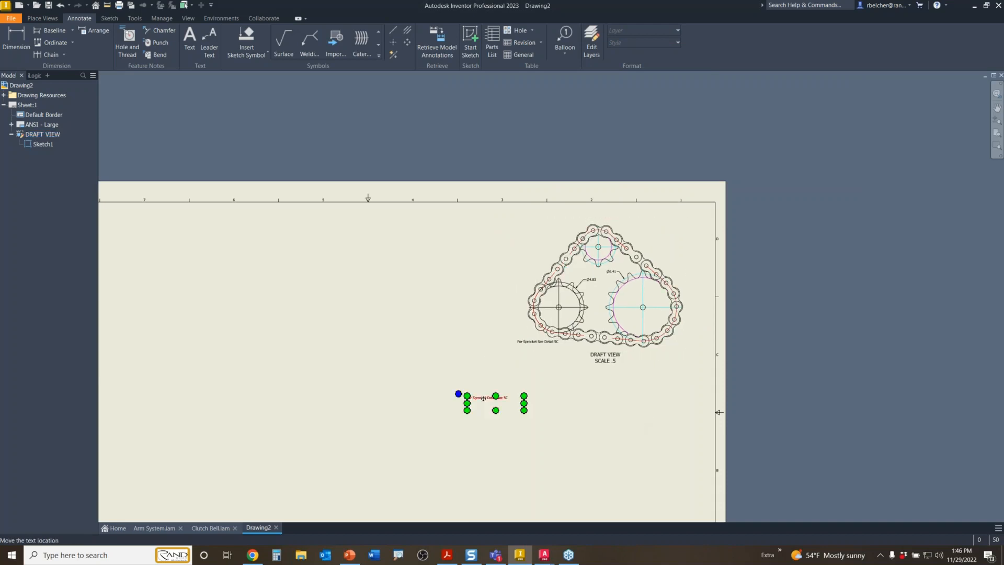
left_click_drag(483, 397, 525, 385)
key("Escape")
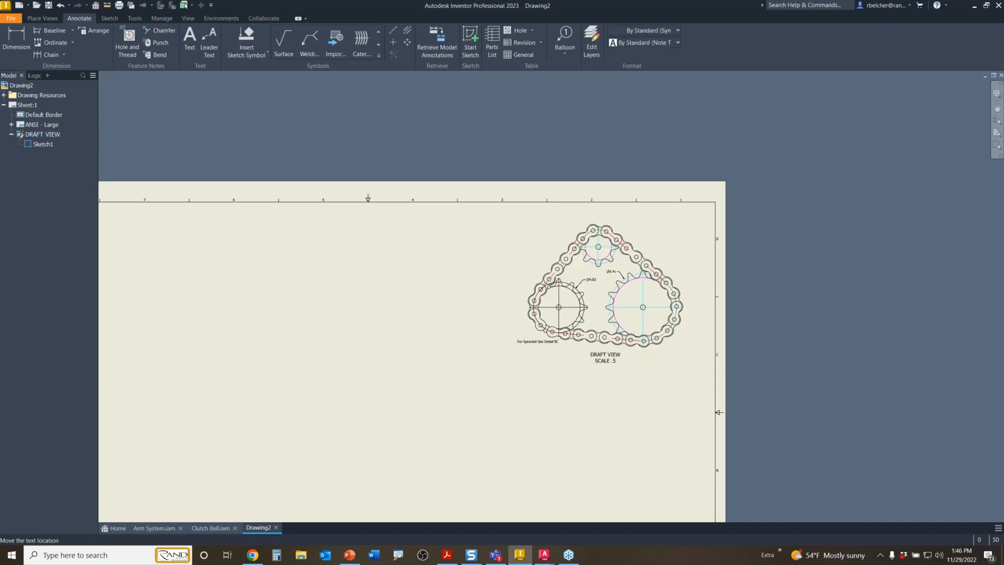
- Draw a new text note box on the sheet's lower right, then switch to the web browser
left_click(191, 37)
left_click(530, 394)
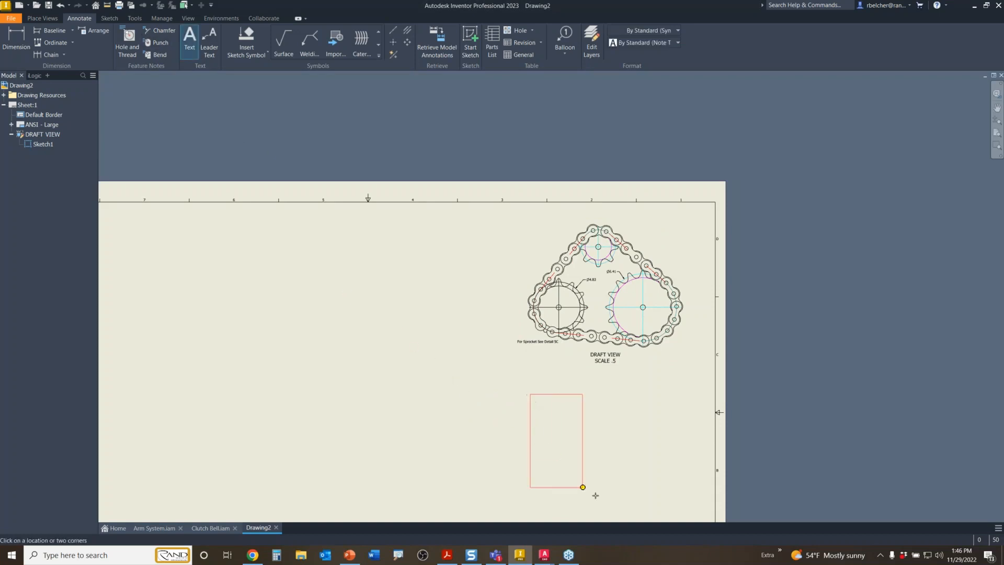
left_click(708, 498)
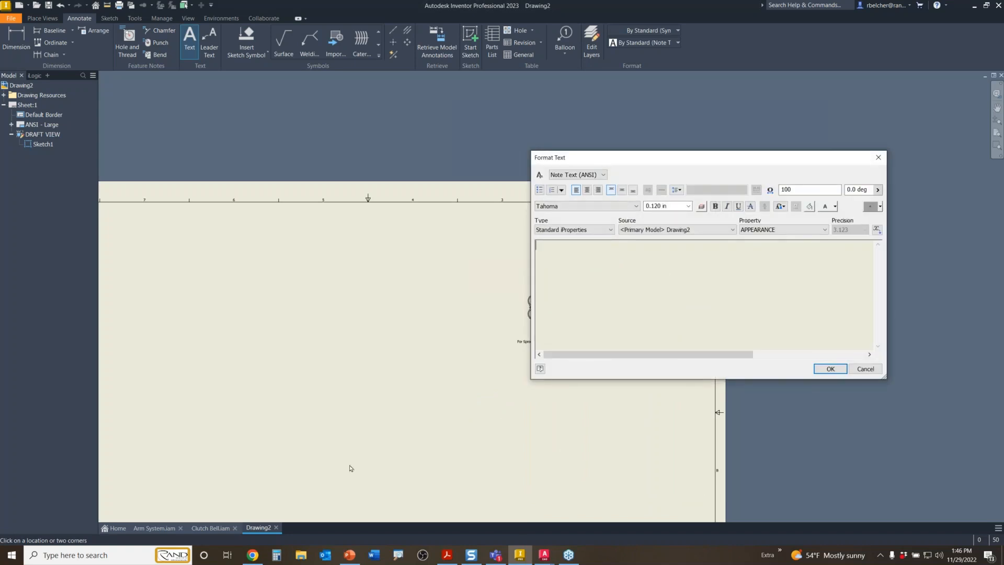
mouse_move(257, 558)
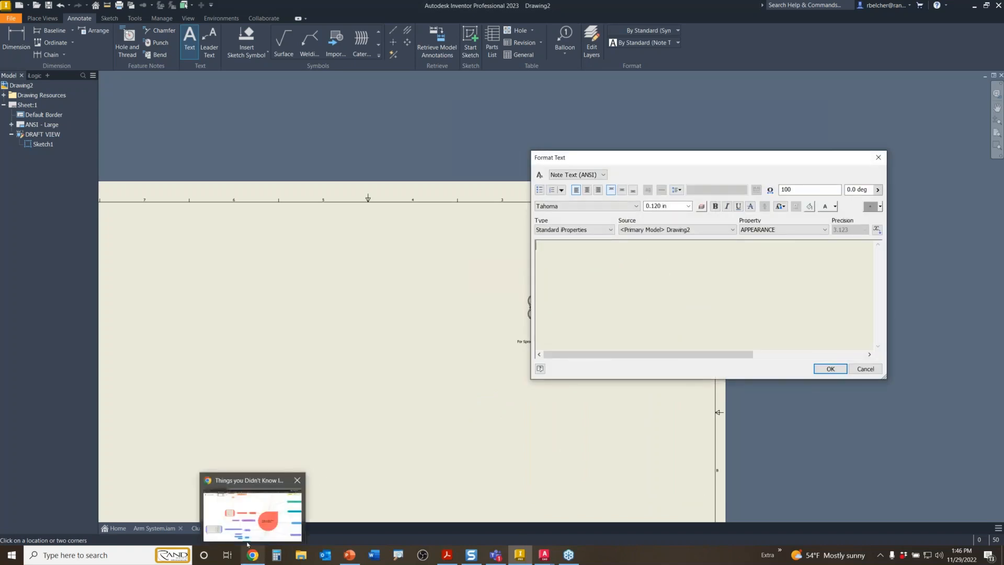
left_click(253, 515)
- Copy the ten-tip description list from the '10 Things You Didn't Know Inventor Could Do' video
left_click(176, 8)
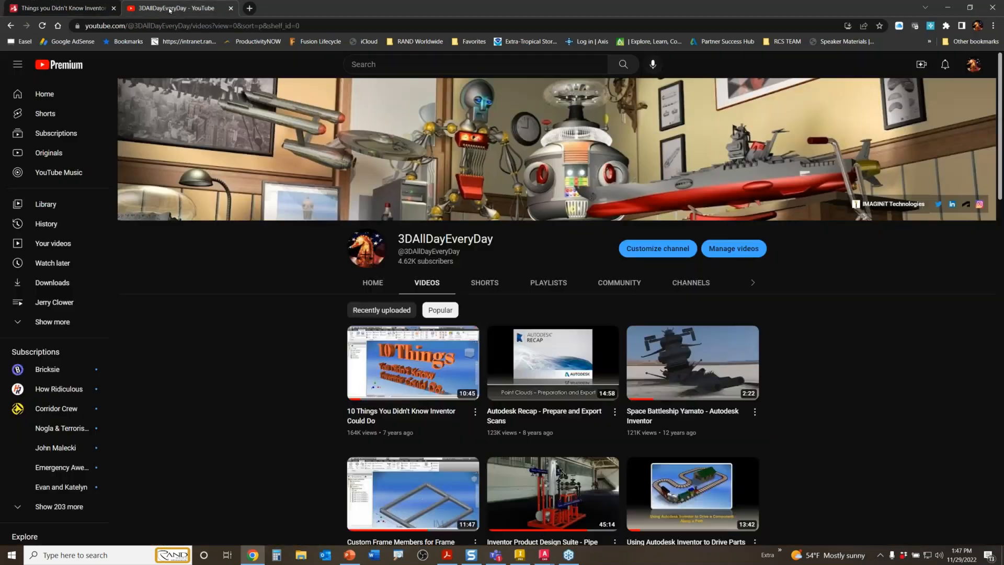
left_click(385, 411)
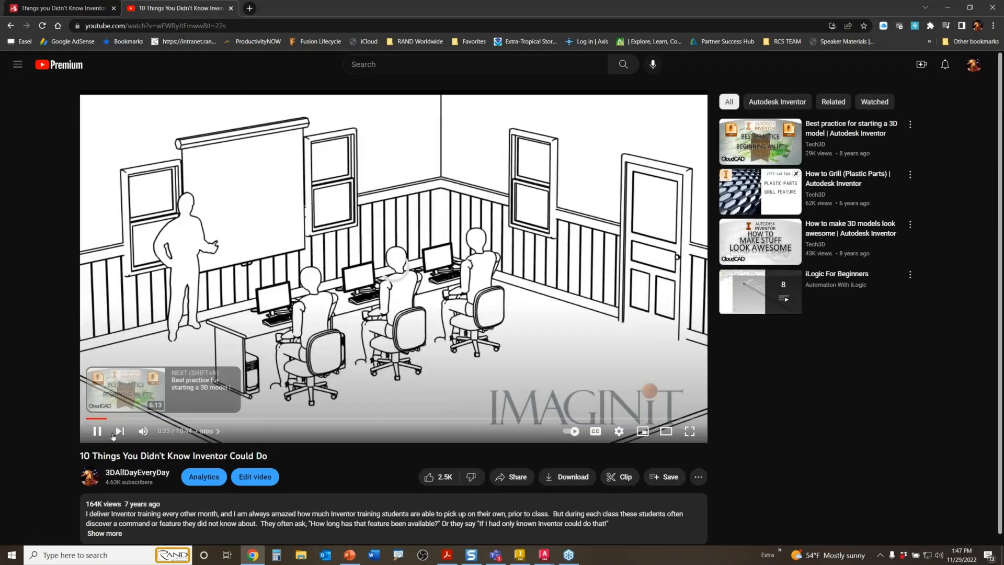
left_click(96, 432)
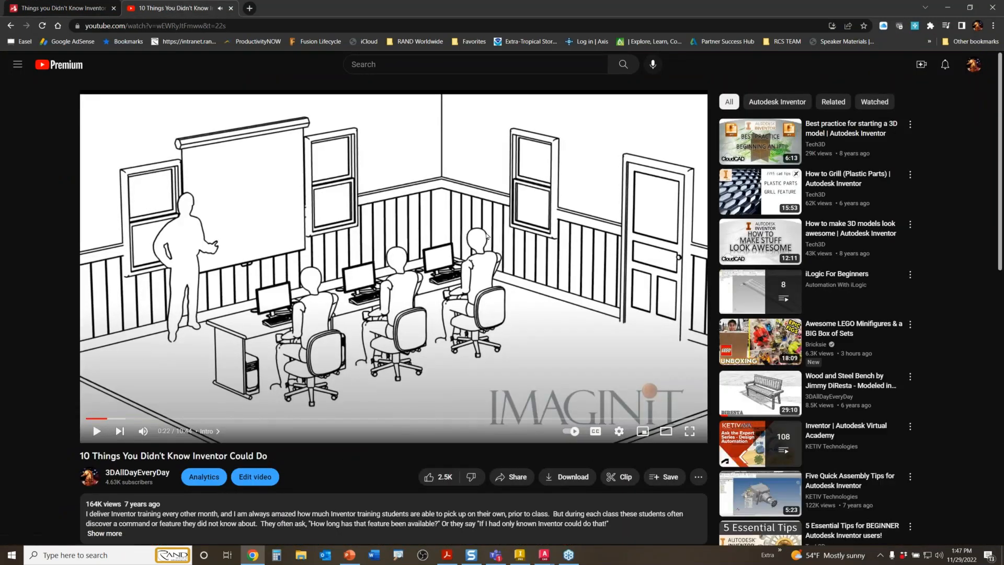
scroll(342, 277, "down", 5)
left_click(105, 288)
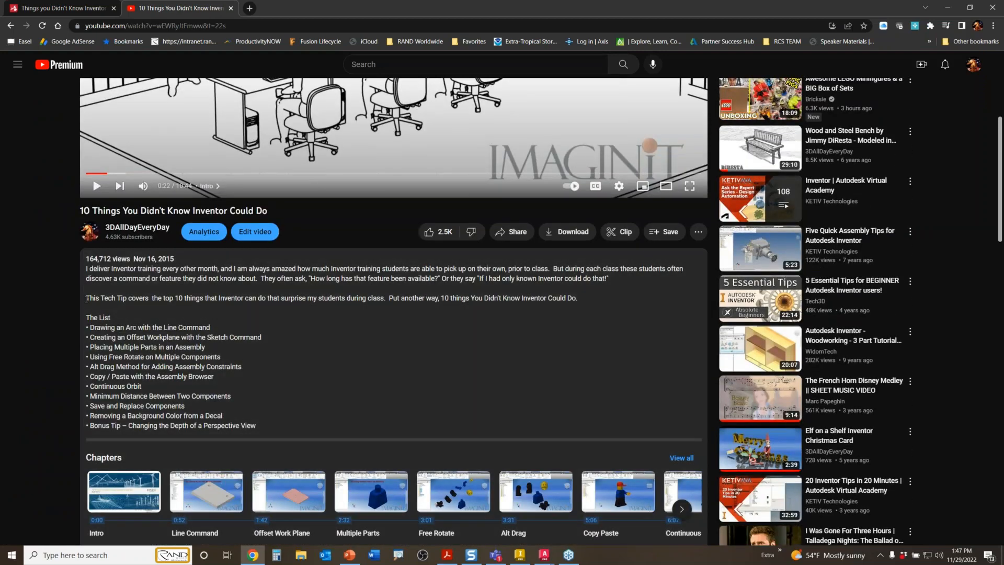
left_click_drag(87, 299, 258, 430)
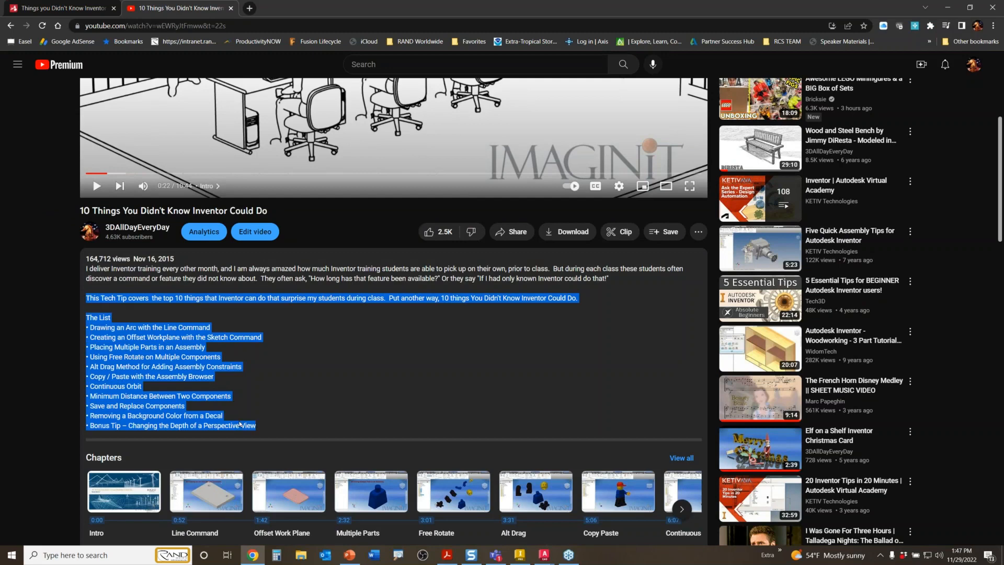
right_click(119, 367)
left_click(141, 379)
- Paste the copied tip list into the empty Format Text note box
left_click(948, 8)
right_click(565, 253)
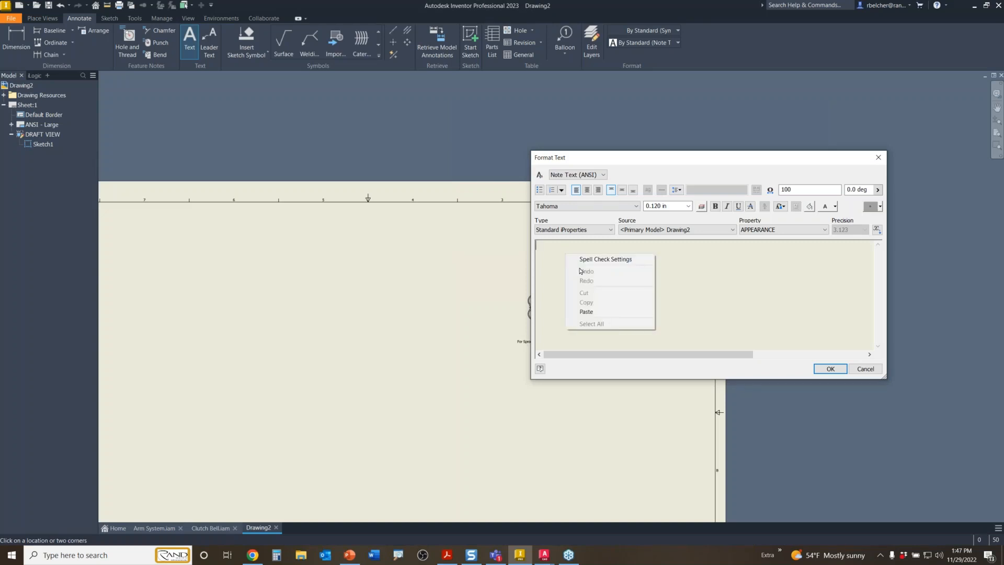
left_click(579, 307)
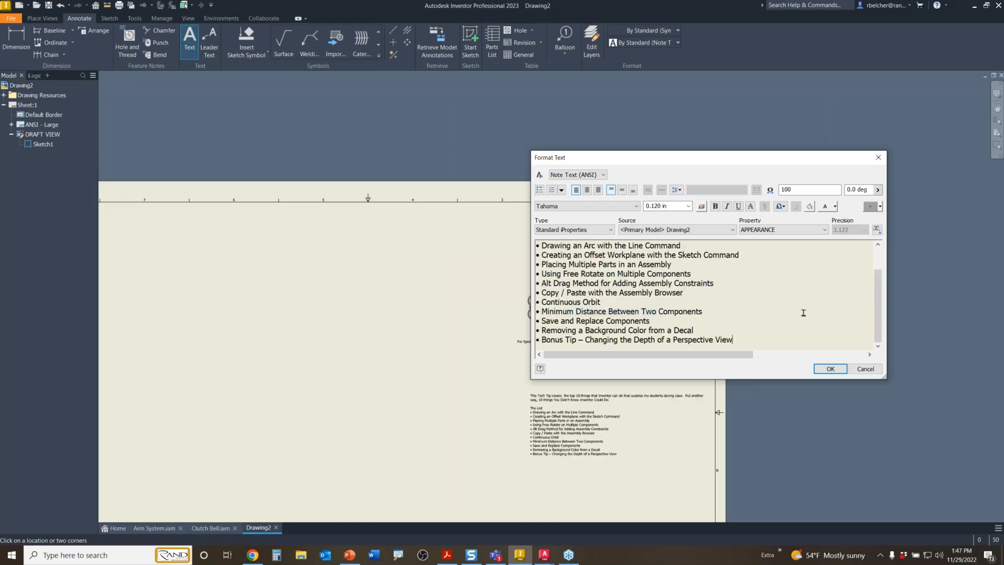
left_click_drag(878, 309, 873, 260)
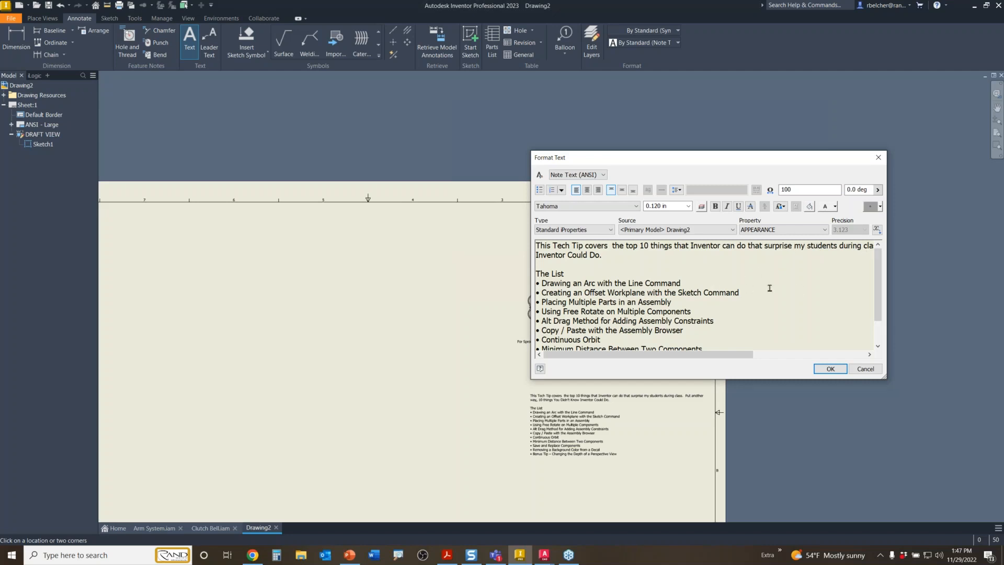
- Review the pasted tip list and place the note beneath the chain draft view
scroll(770, 287, "down", 2)
scroll(759, 295, "up", 4, "ctrl")
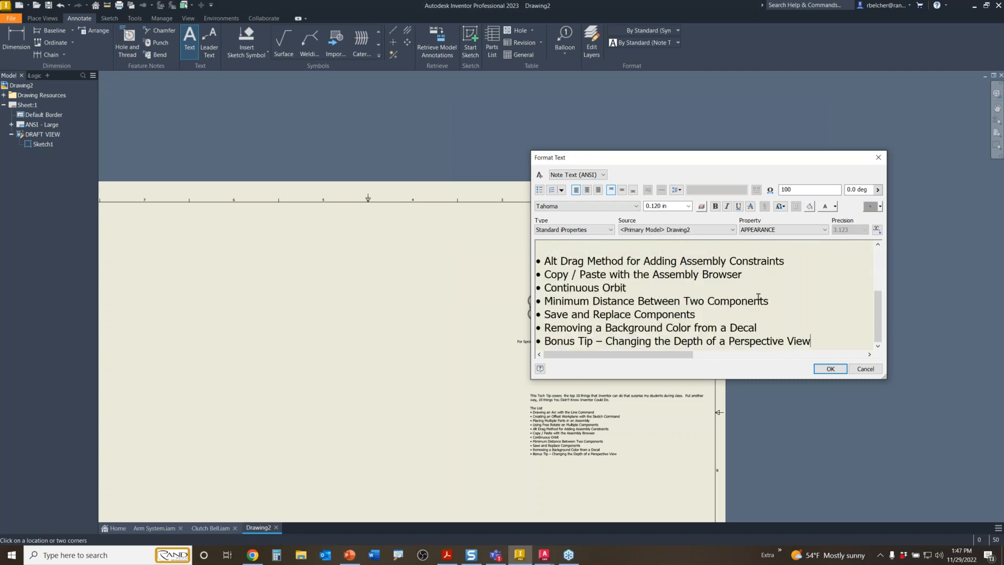
scroll(758, 296, "down", 4, "ctrl")
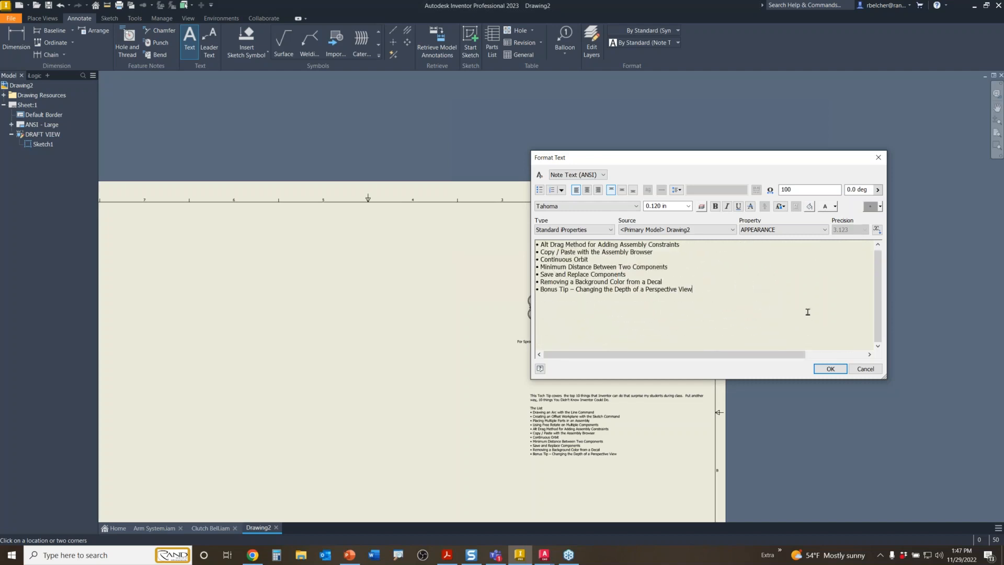
scroll(702, 314, "down", 3, "ctrl")
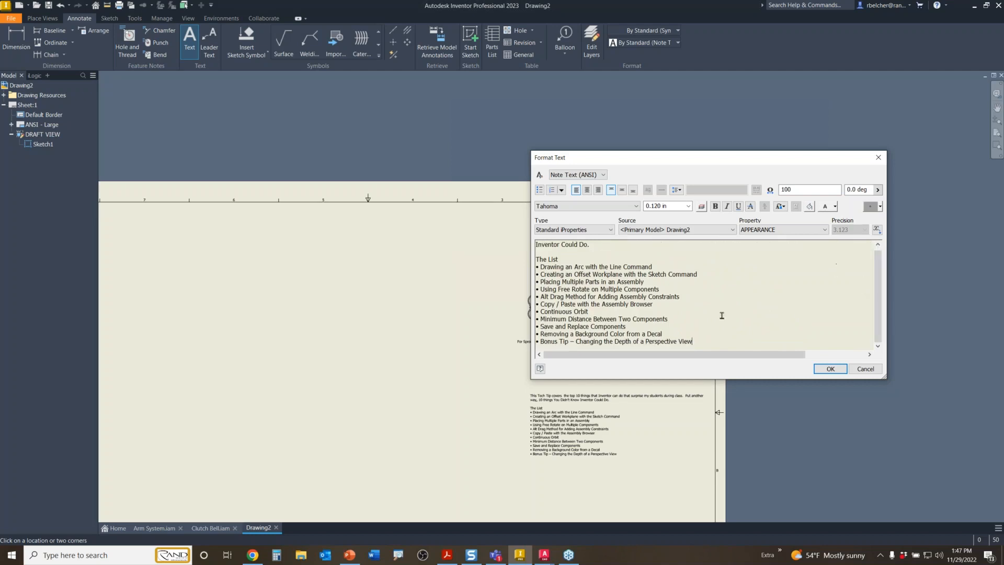
scroll(703, 314, "down", 2, "ctrl")
scroll(703, 313, "up", 2, "ctrl")
scroll(703, 313, "down", 2, "ctrl")
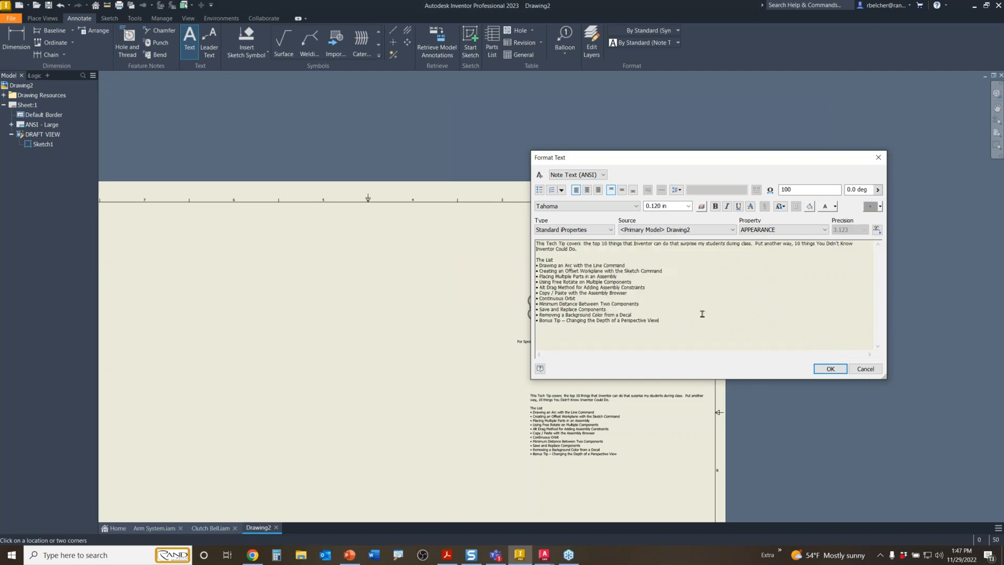
scroll(702, 314, "up", 2, "ctrl")
scroll(669, 285, "up", 3, "ctrl")
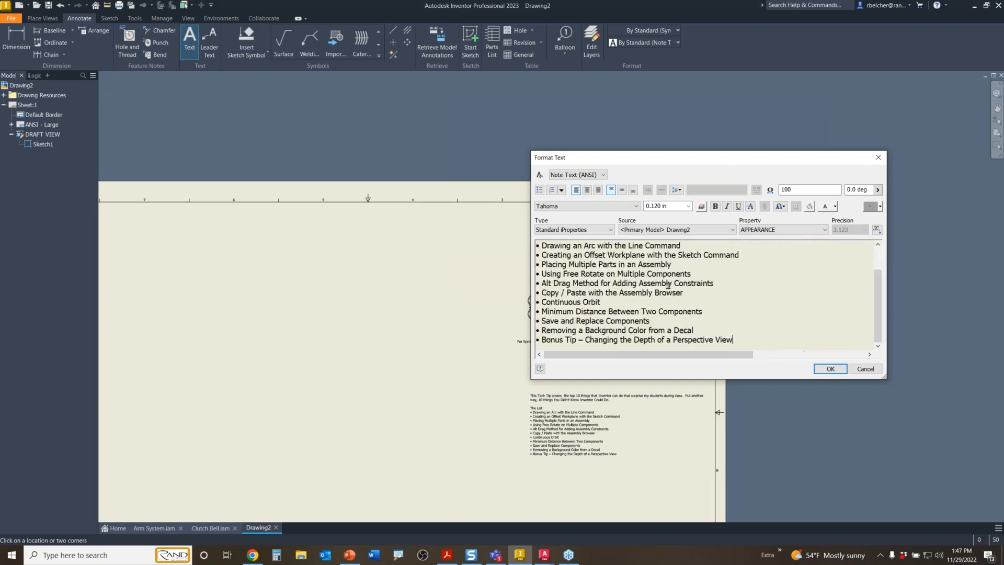
scroll(668, 286, "down", 3, "ctrl")
scroll(669, 286, "up", 2, "ctrl")
scroll(668, 286, "up", 1, "ctrl")
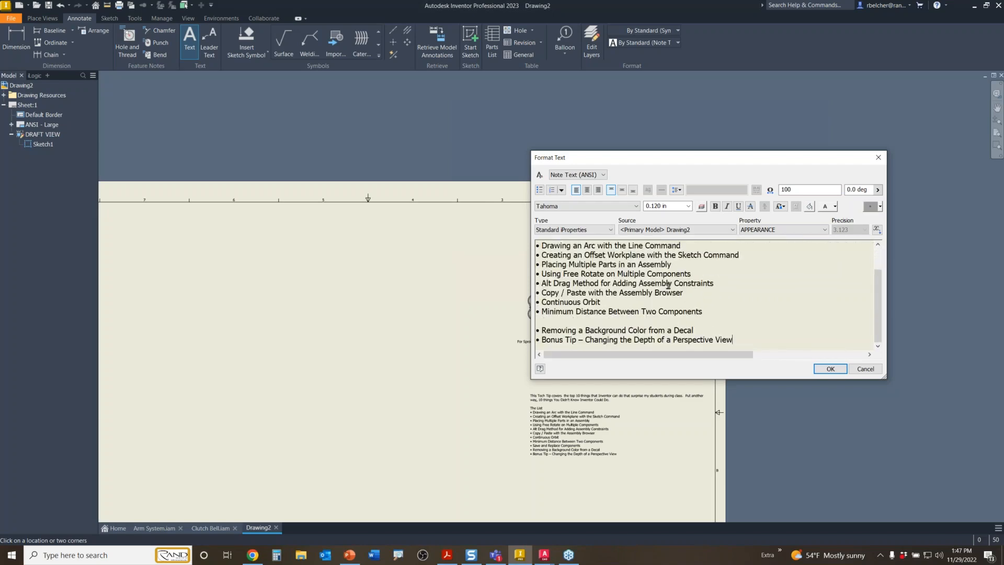
scroll(668, 285, "down", 2, "ctrl")
scroll(668, 286, "down", 1, "ctrl")
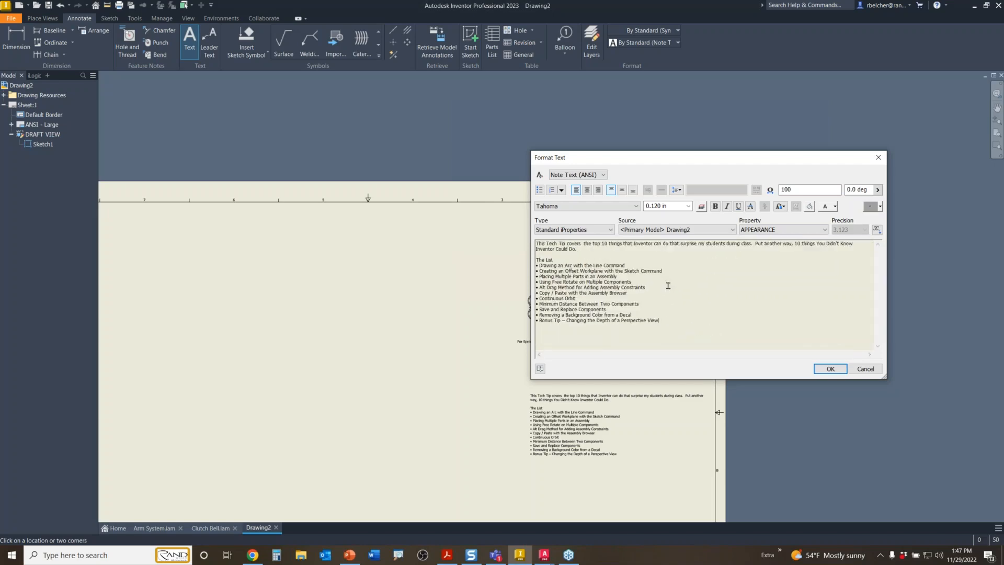
scroll(696, 285, "up", 3, "ctrl")
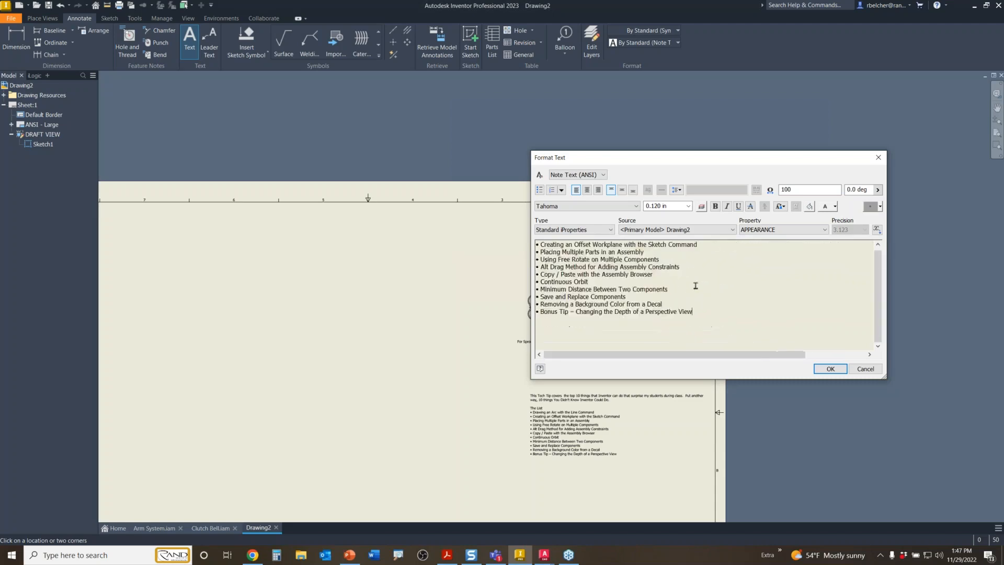
scroll(696, 286, "down", 3, "ctrl")
scroll(696, 286, "up", 3, "ctrl")
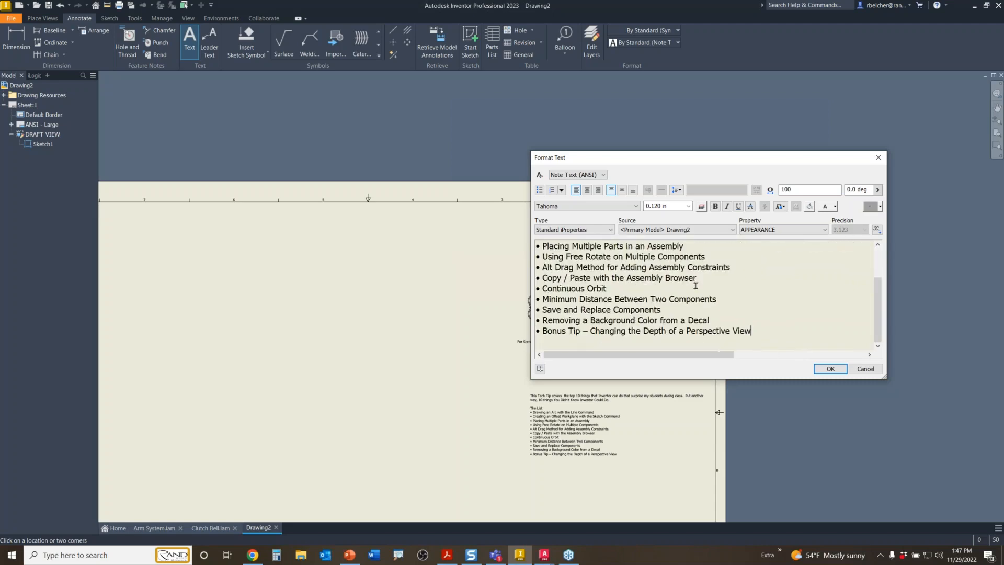
scroll(875, 260, "up", 2)
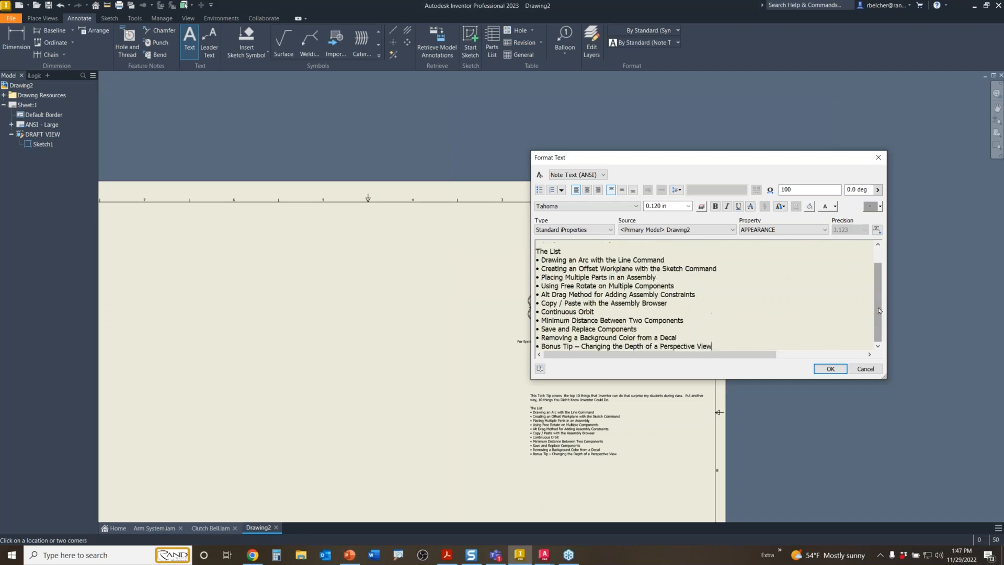
left_click(830, 369)
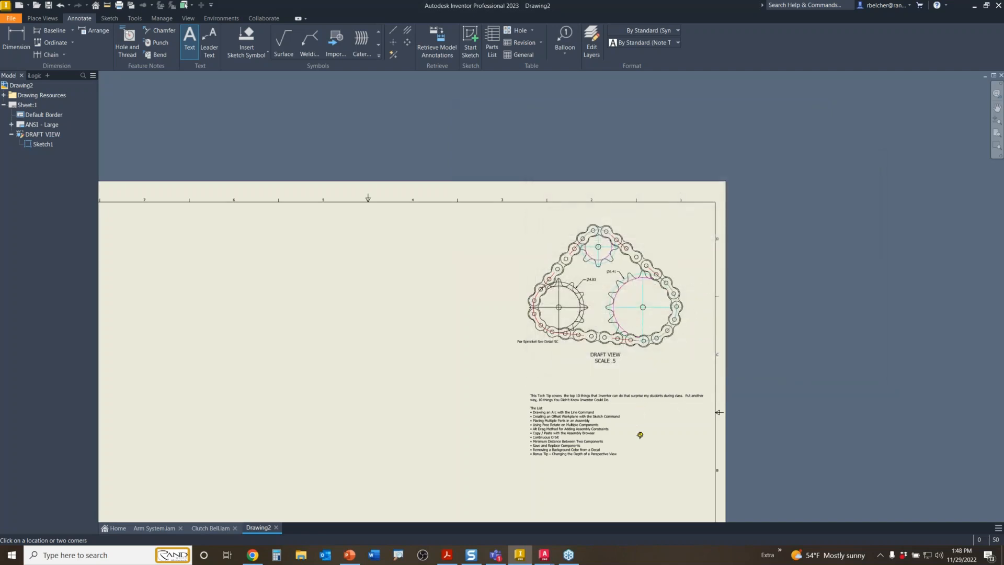
- Open Clutch Bell.iam from the Expanded Demo > Basics Class folder
key("Escape")
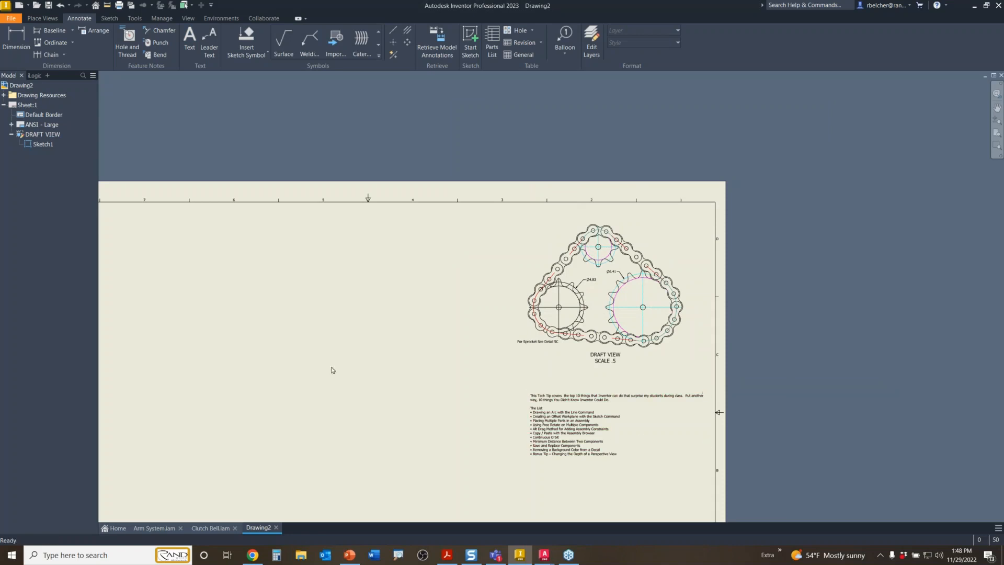
mouse_move(286, 363)
middle_mouse_down()
mouse_move(415, 296)
mouse_move(479, 274)
mouse_move(483, 282)
middle_mouse_up()
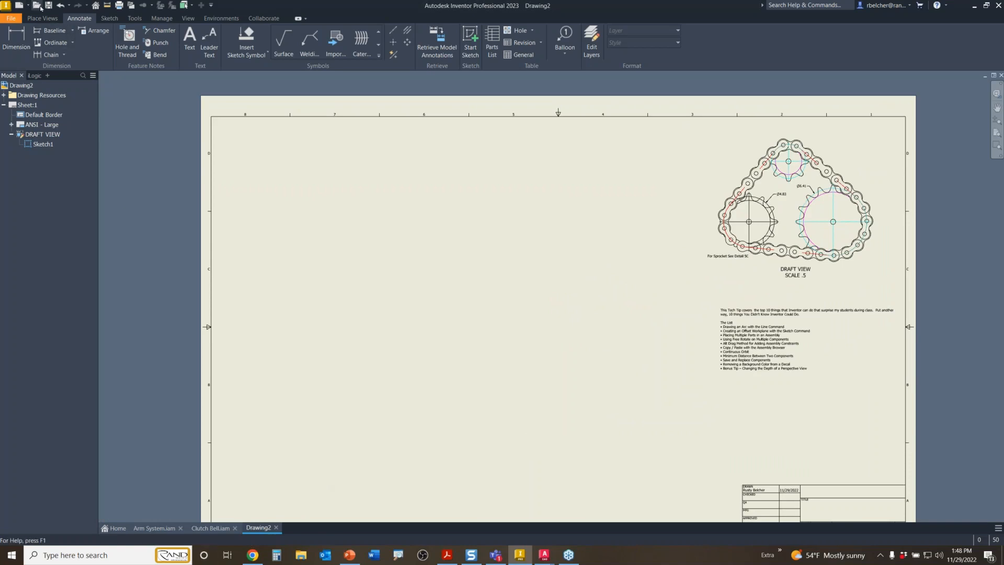
left_click(37, 4)
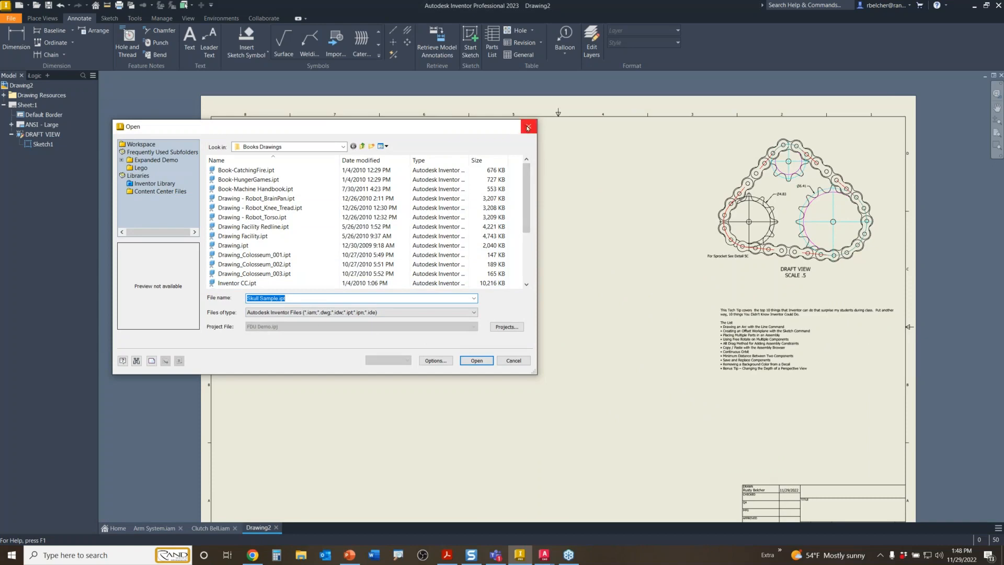
left_click(528, 126)
left_click(36, 4)
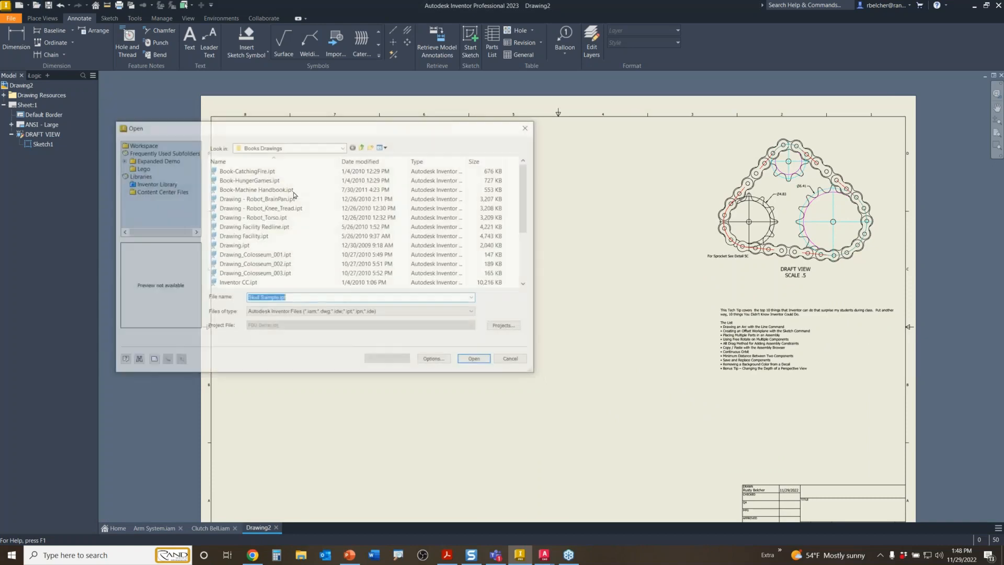
left_click(121, 160)
left_click(150, 168)
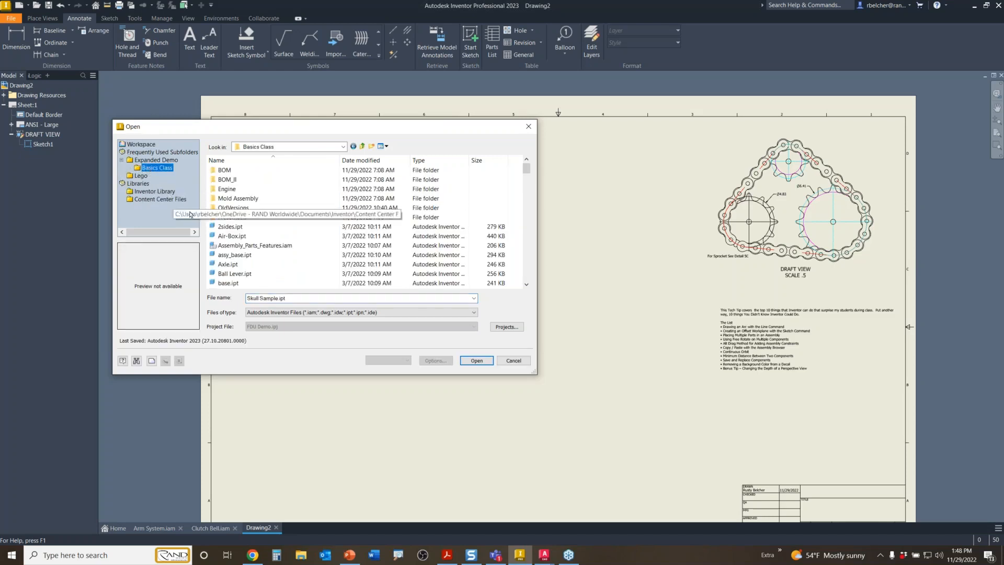
scroll(231, 262, "down", 1)
scroll(230, 265, "down", 5)
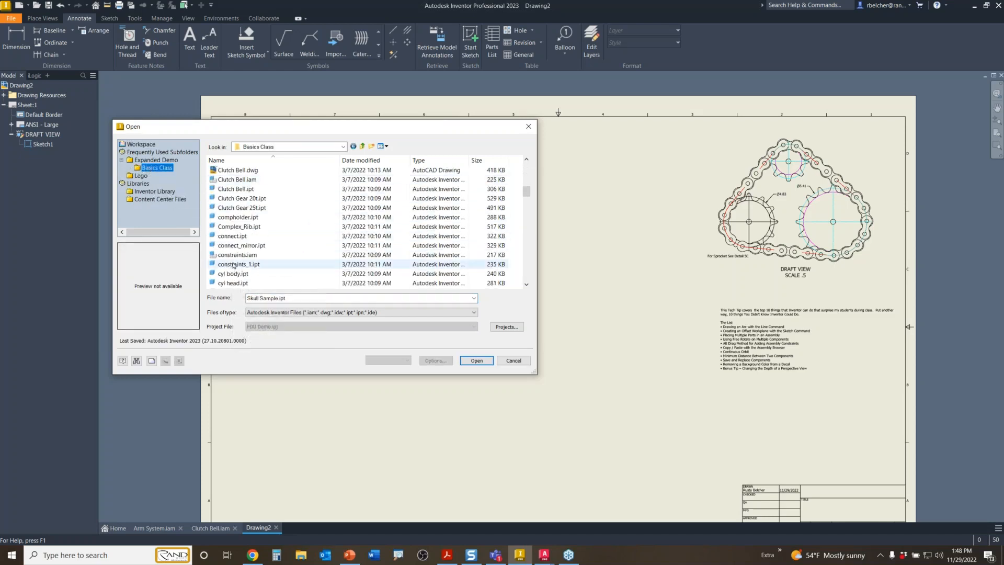
left_click(232, 208)
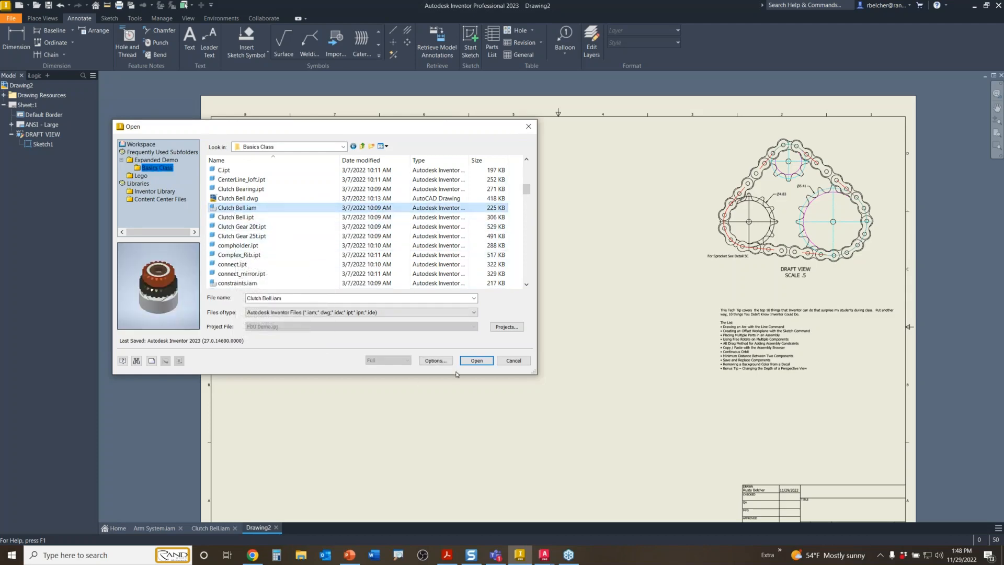
left_click(483, 362)
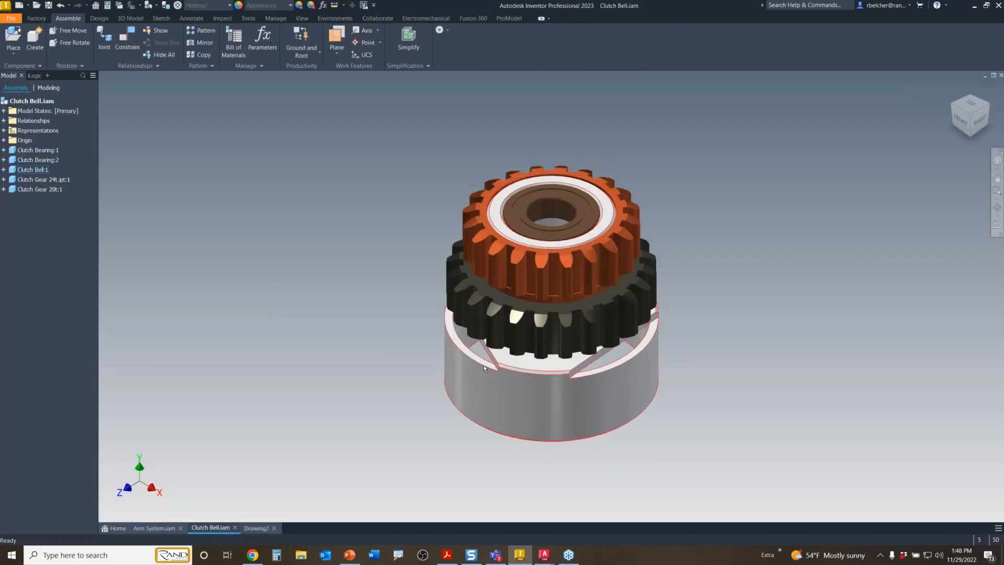
- Place a base view of Clutch Bell.iam at the lower left of the Drawing2 sheet
left_click(256, 528)
mouse_move(425, 360)
middle_mouse_down()
mouse_move(406, 263)
mouse_move(416, 293)
middle_mouse_up()
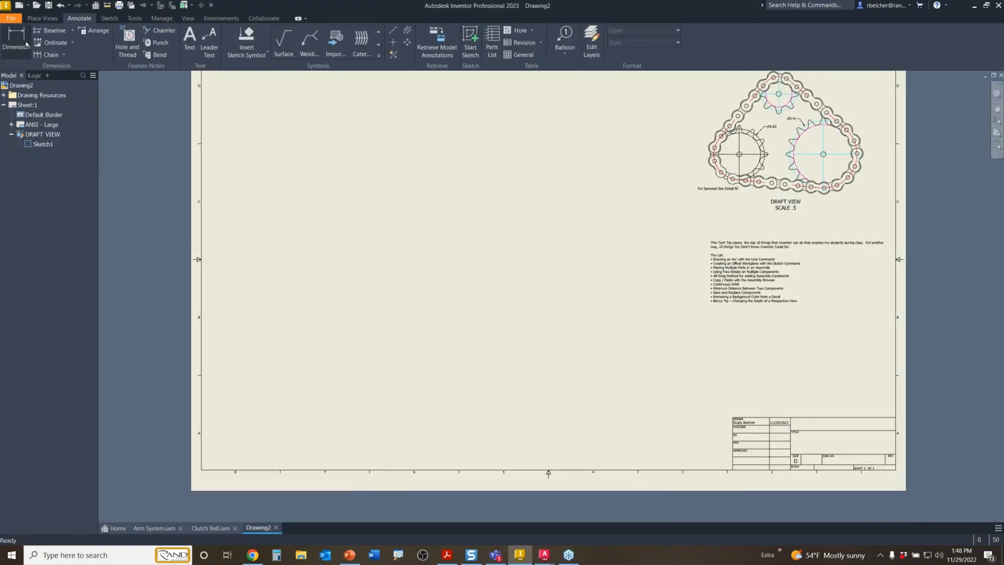
left_click(42, 19)
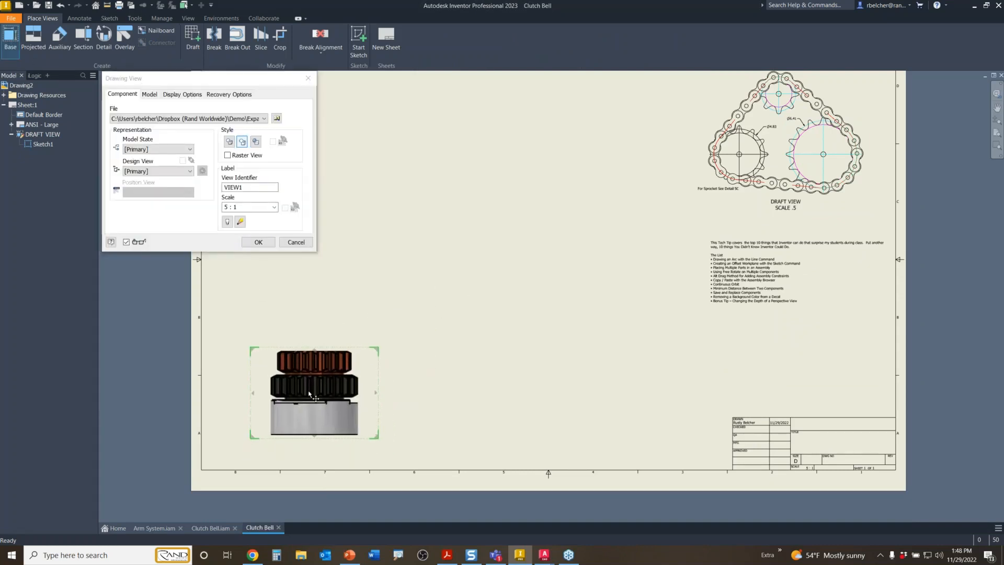
left_click(255, 242)
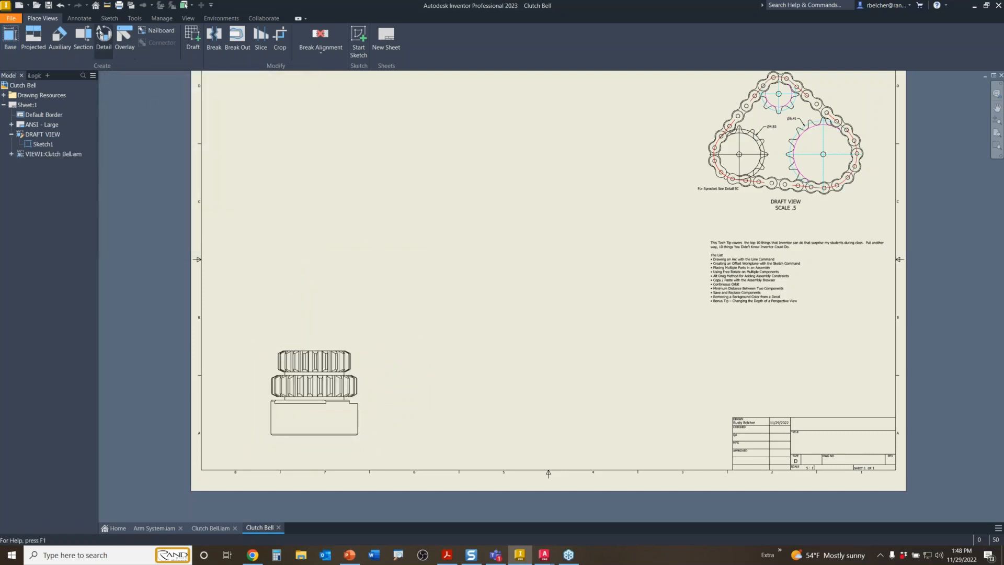
- Cut the Clutch Bell base view with a vertical line and place section A-A to its right
left_click(83, 36)
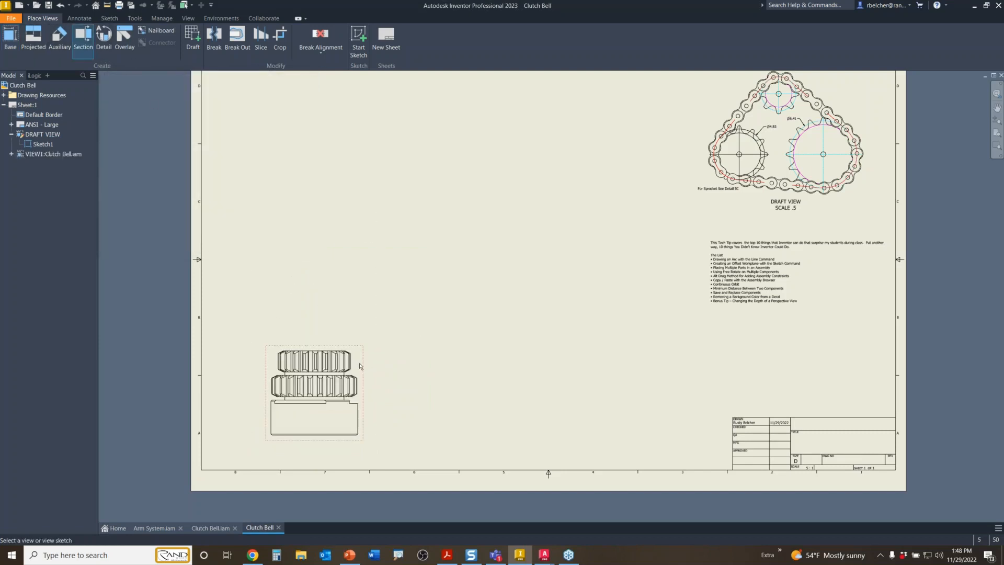
left_click(359, 368)
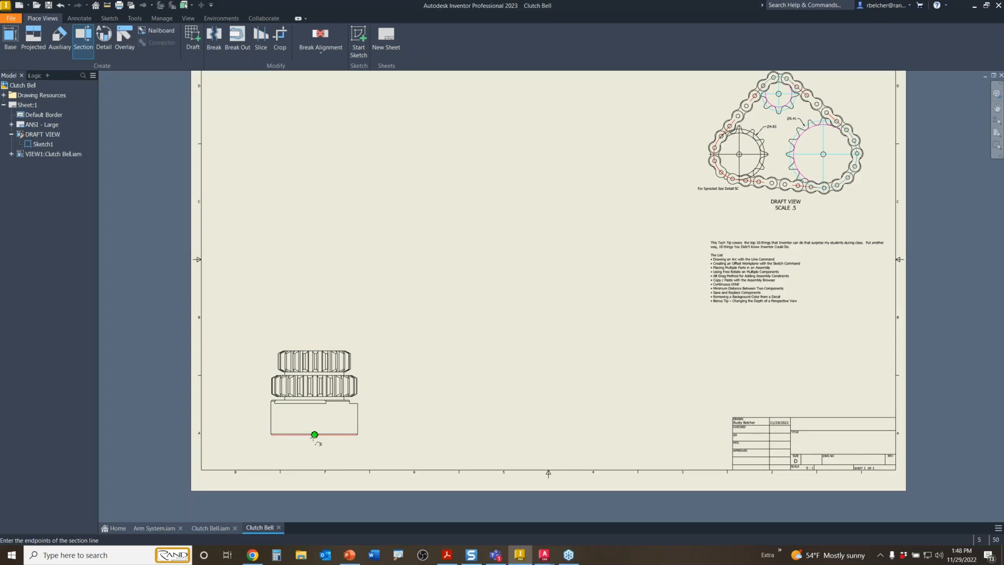
left_click(314, 446)
left_click(314, 336)
right_click(315, 338)
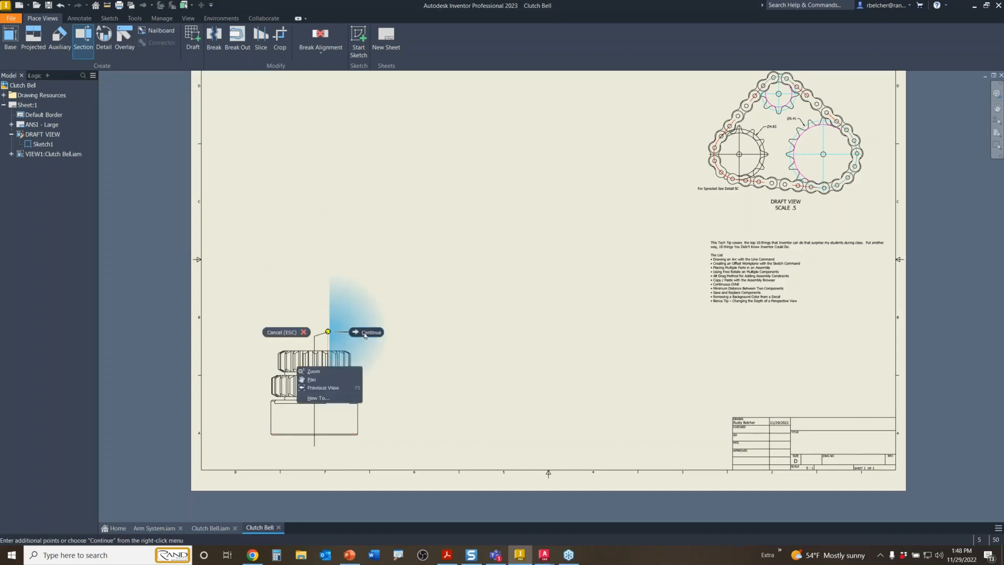
left_click(359, 331)
left_click(406, 385)
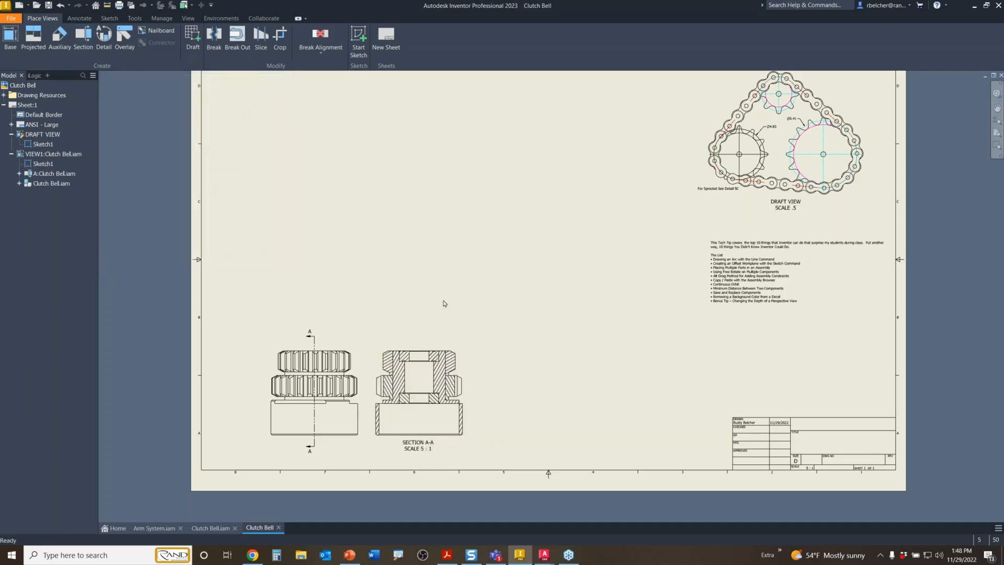
- Project an isometric cut view from section A-A and position it down beside A-A
left_click(33, 37)
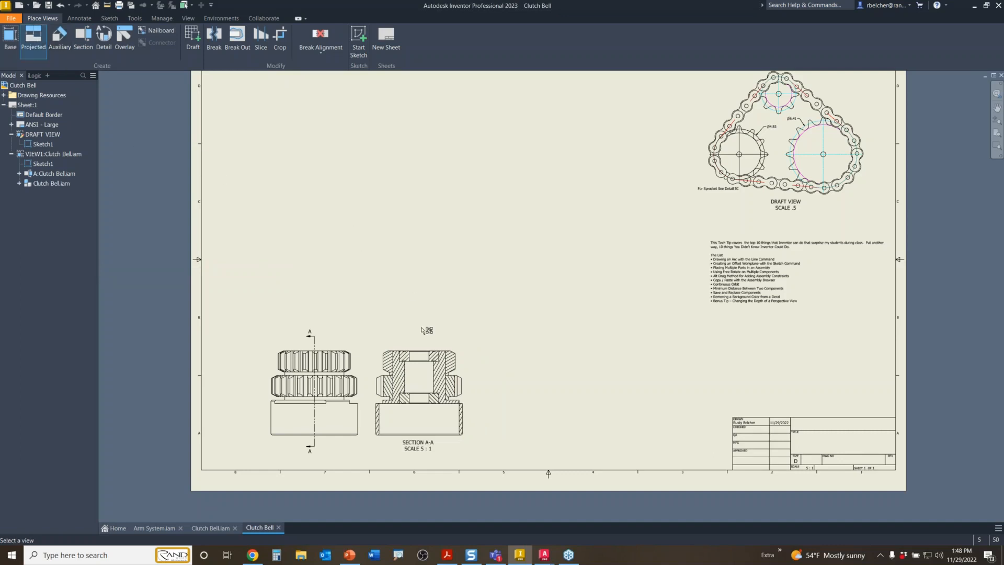
left_click(448, 370)
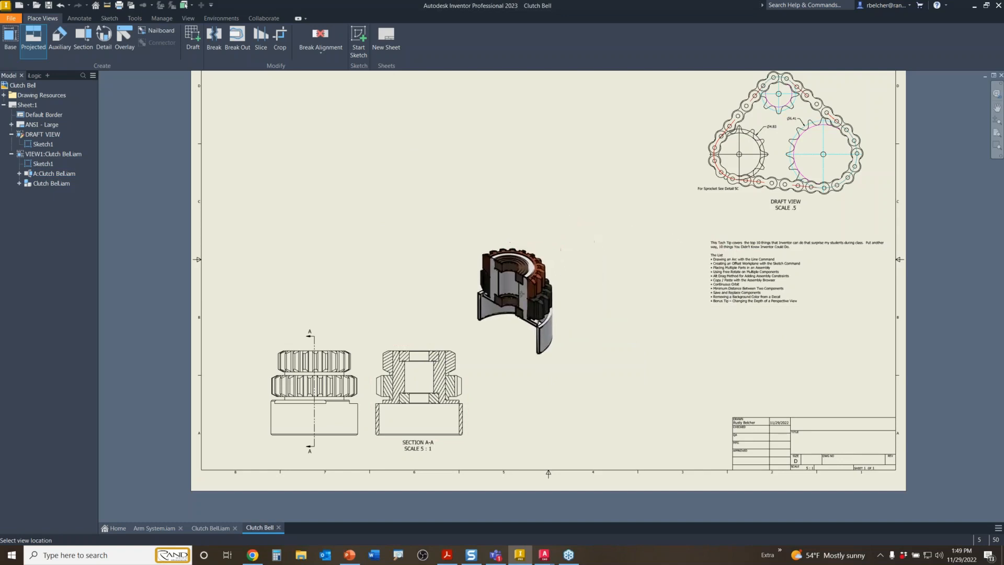
left_click(522, 292)
right_click(547, 384)
left_click(578, 384)
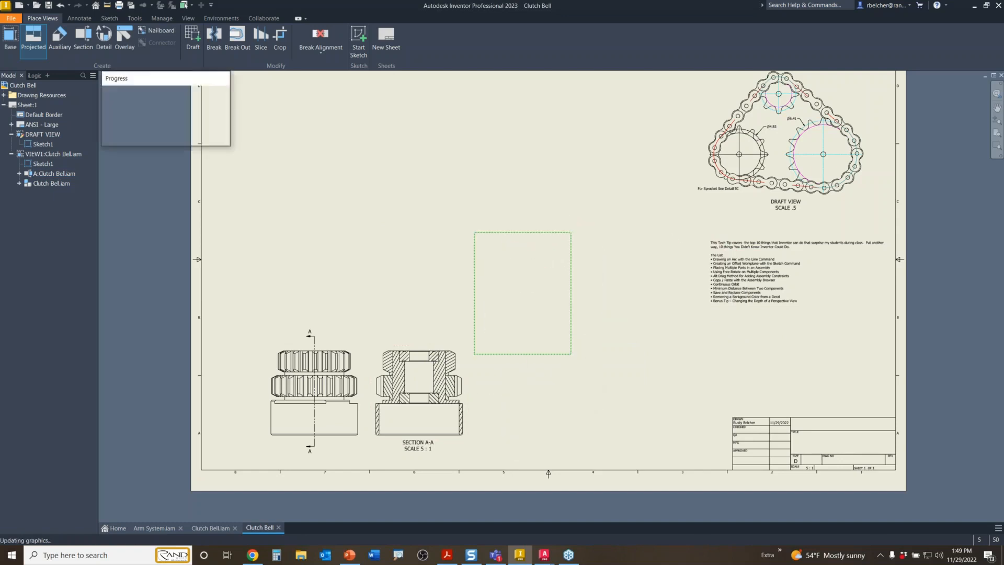
left_click_drag(530, 356, 524, 442)
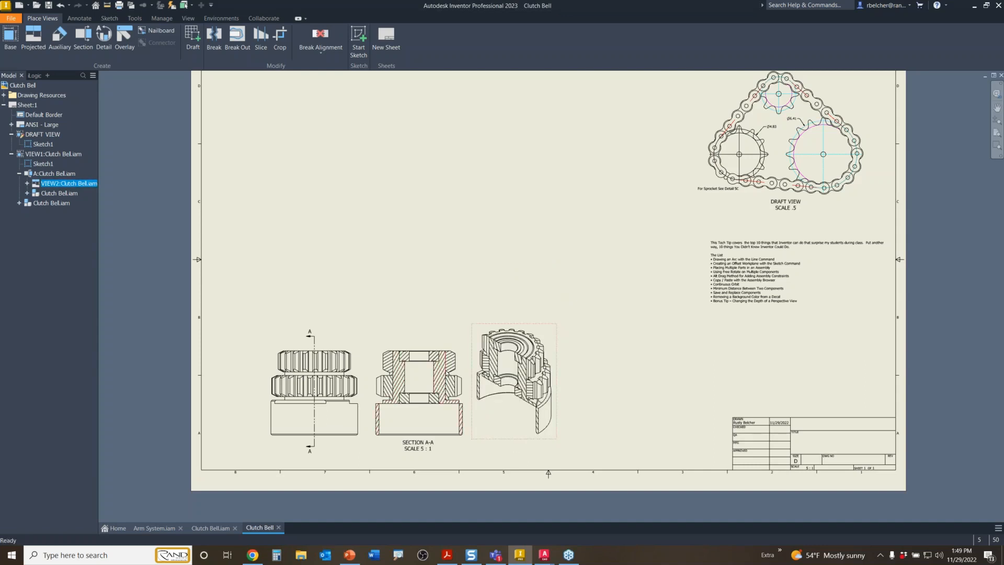
- Suppress section A-A and drag the isometric cut view left next to the base view
left_click(451, 351)
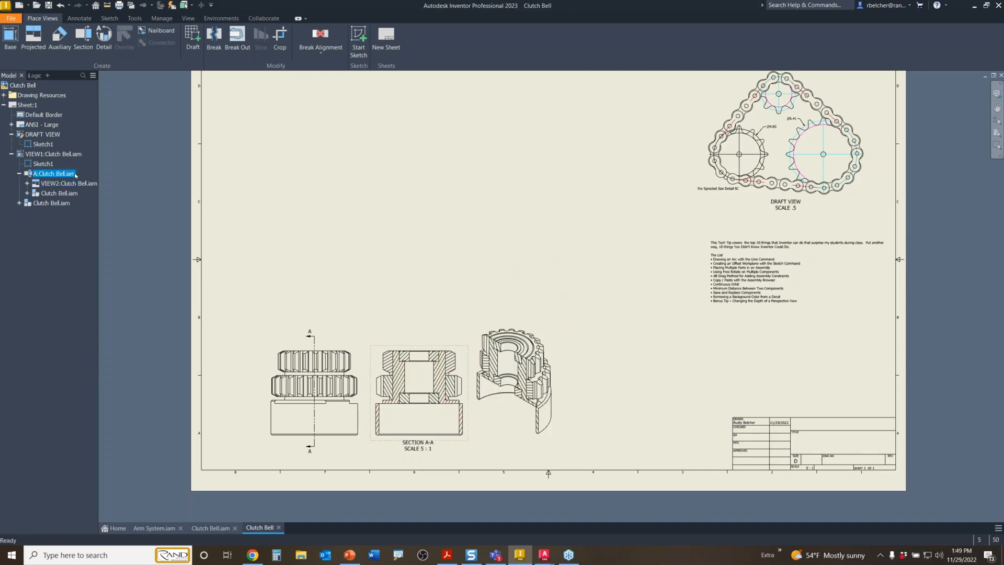
right_click(68, 175)
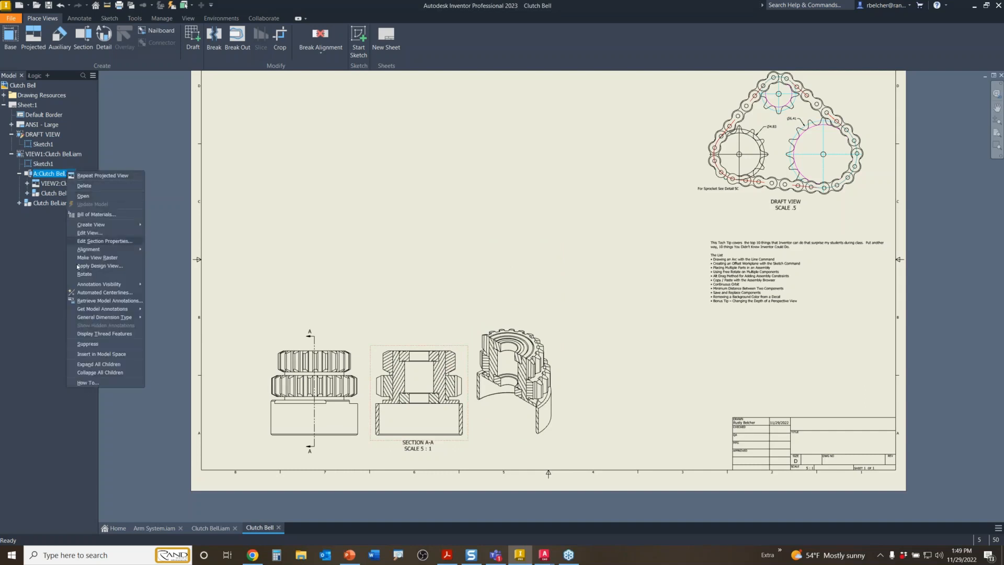
left_click(88, 344)
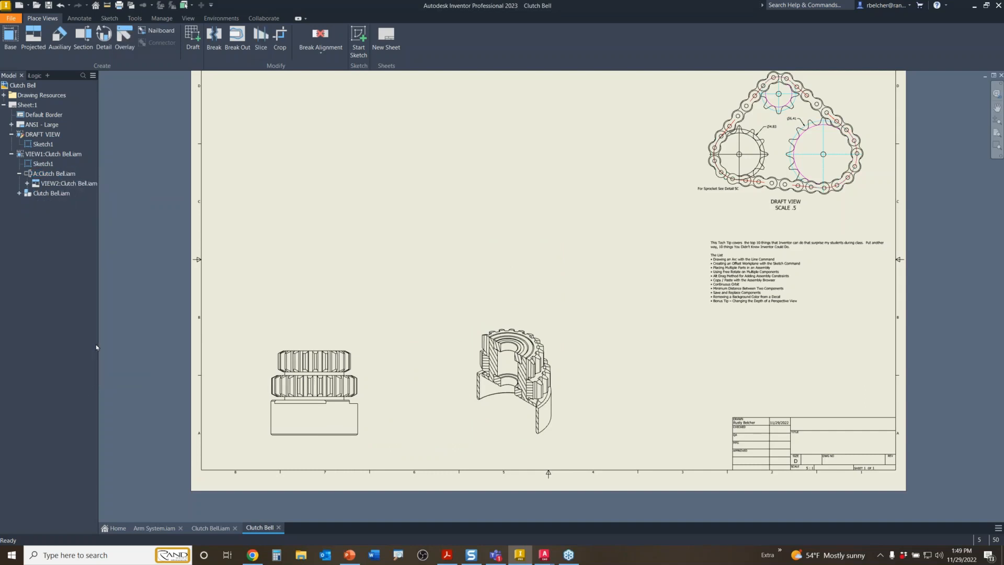
left_click_drag(511, 439, 417, 442)
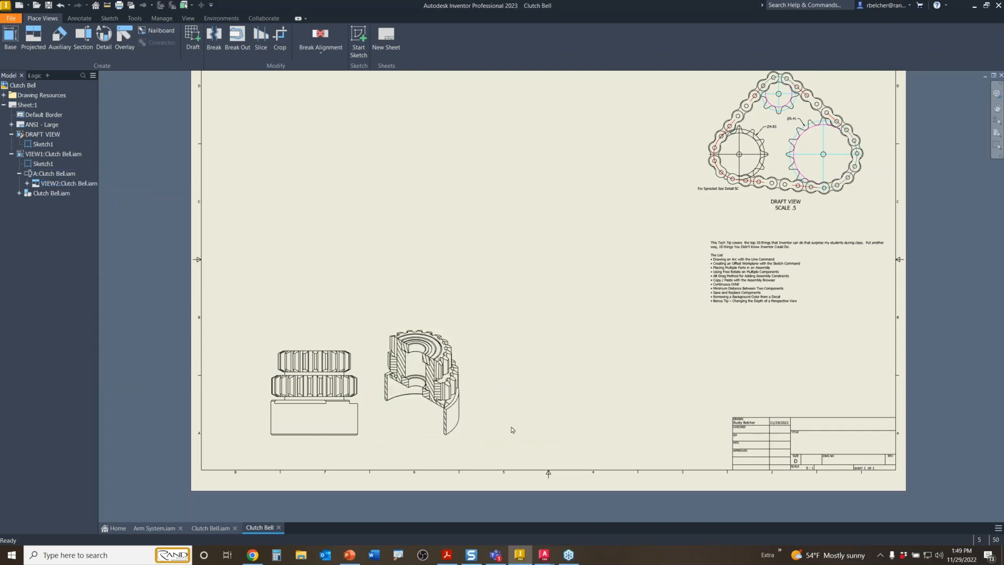
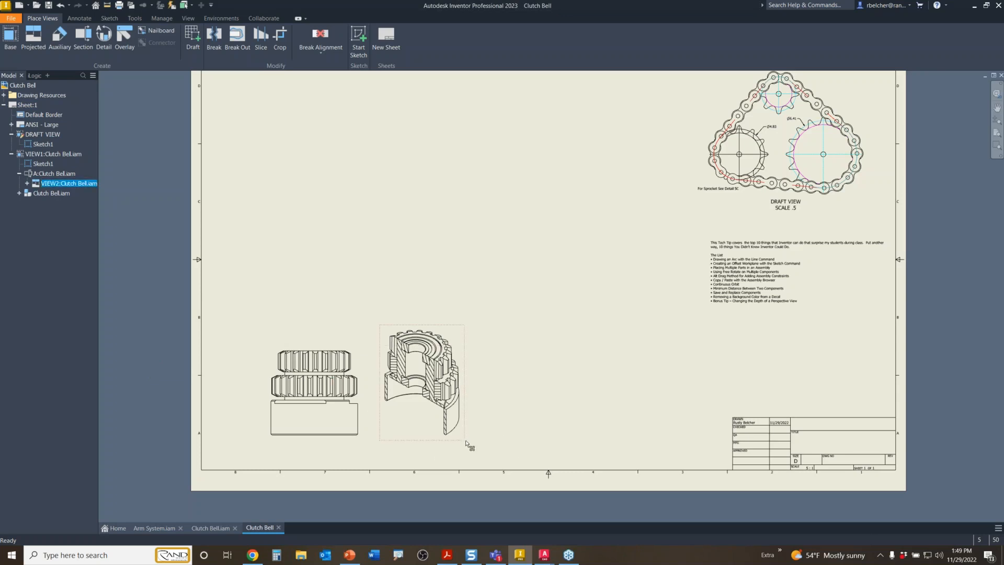
- Nudge the isometric section view slightly down-right and bring up the annotation tools
left_click_drag(469, 442, 476, 448)
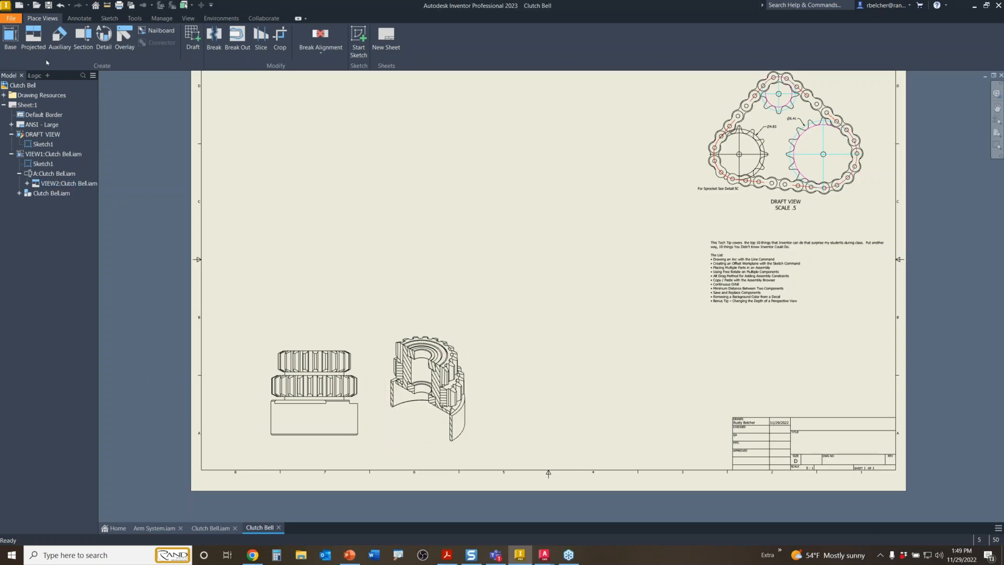
left_click(79, 18)
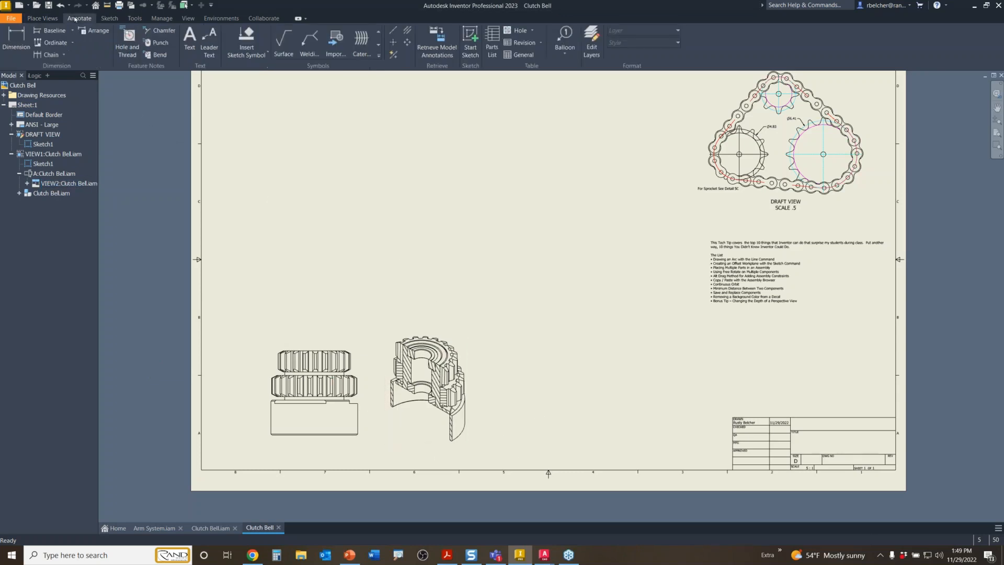
- Create a parts list from the section view and place it to the right
left_click(492, 43)
left_click(463, 365)
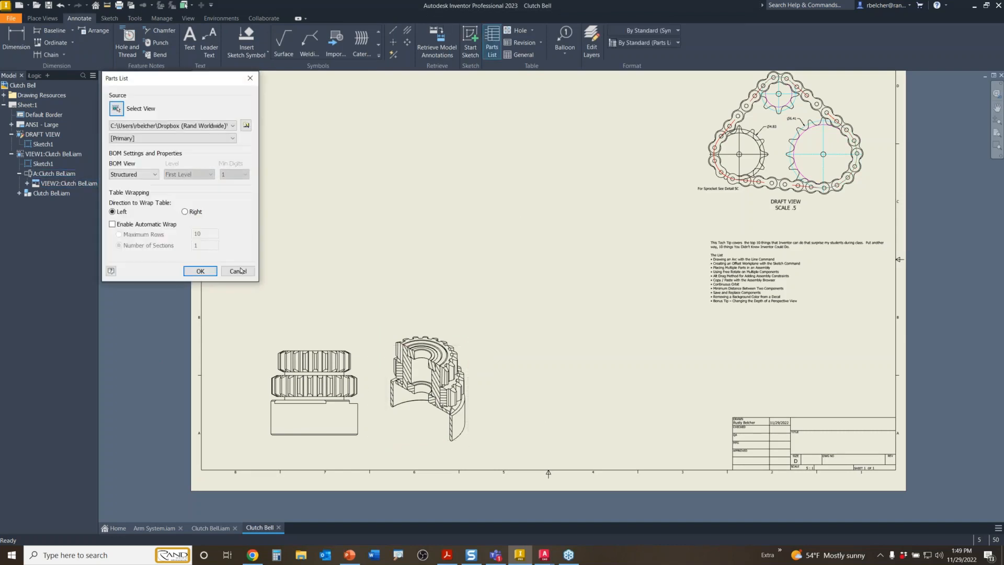
left_click(201, 270)
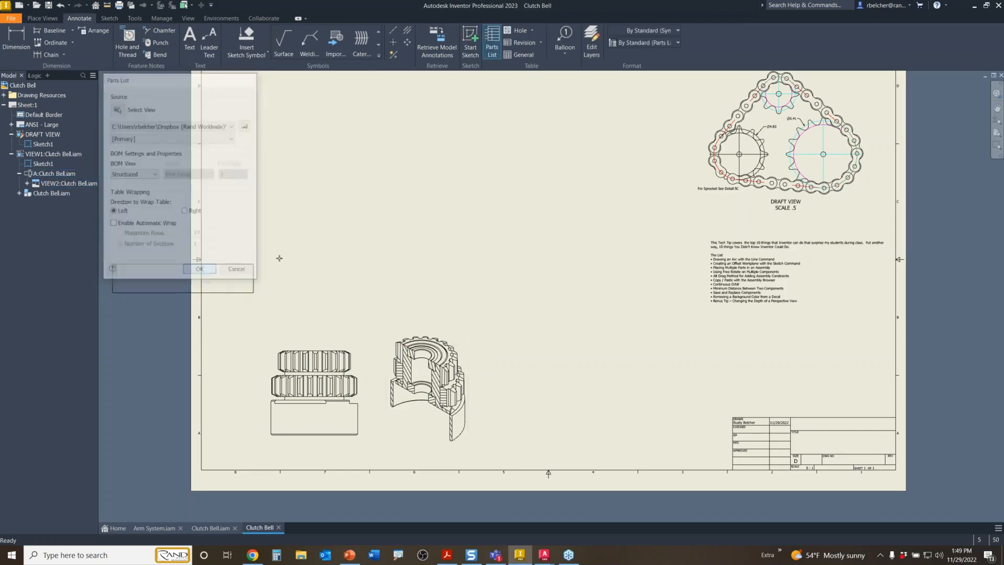
left_click(631, 365)
scroll(599, 437, "up", 3)
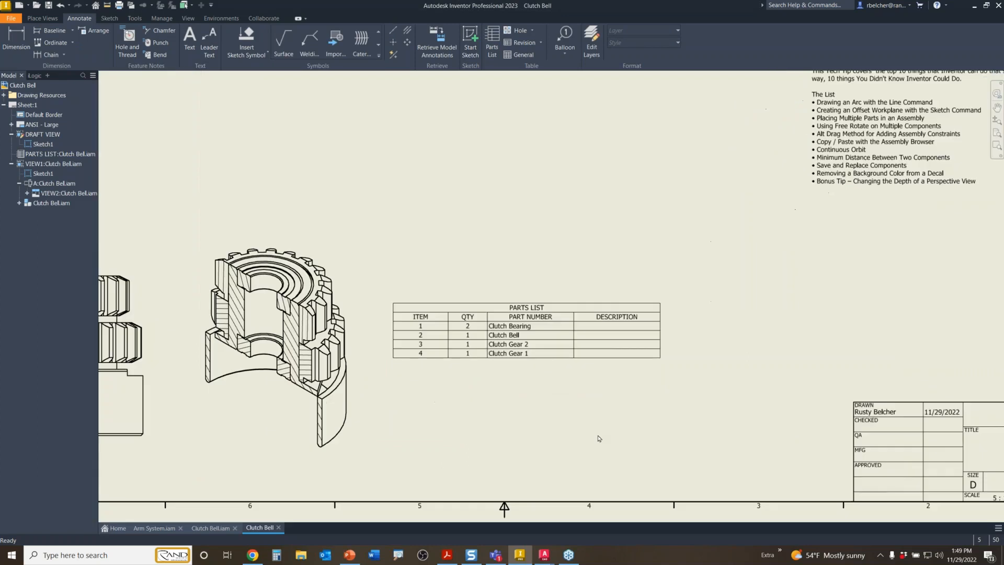
- Replace the parts list's DESCRIPTION column with MATERIAL
double_click(520, 328)
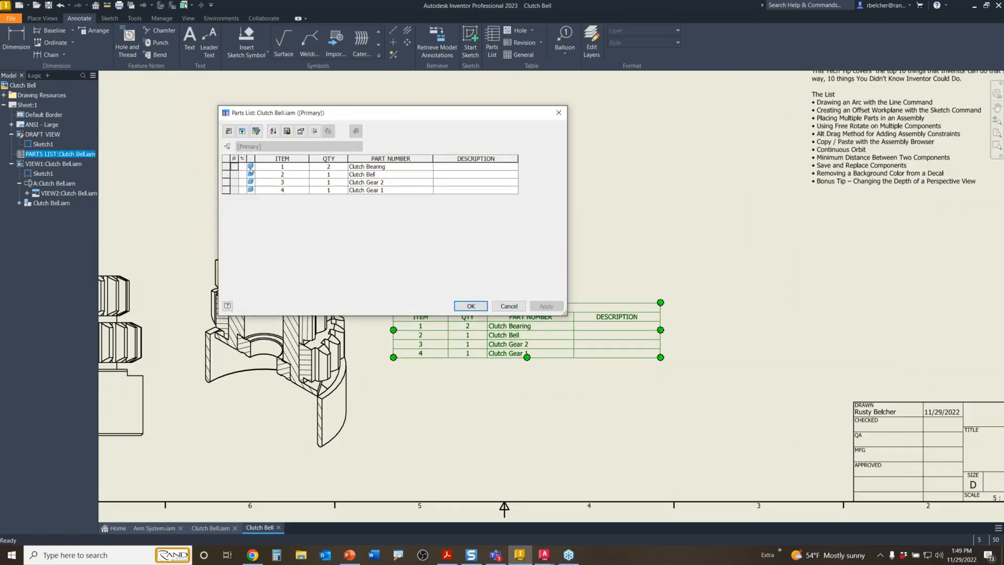
left_click(229, 131)
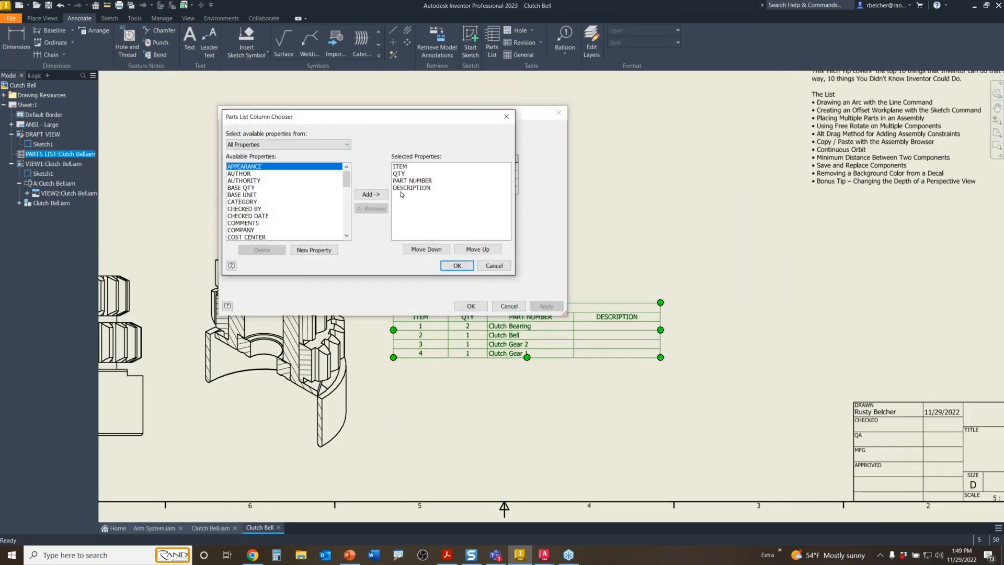
left_click(405, 188)
left_click(371, 208)
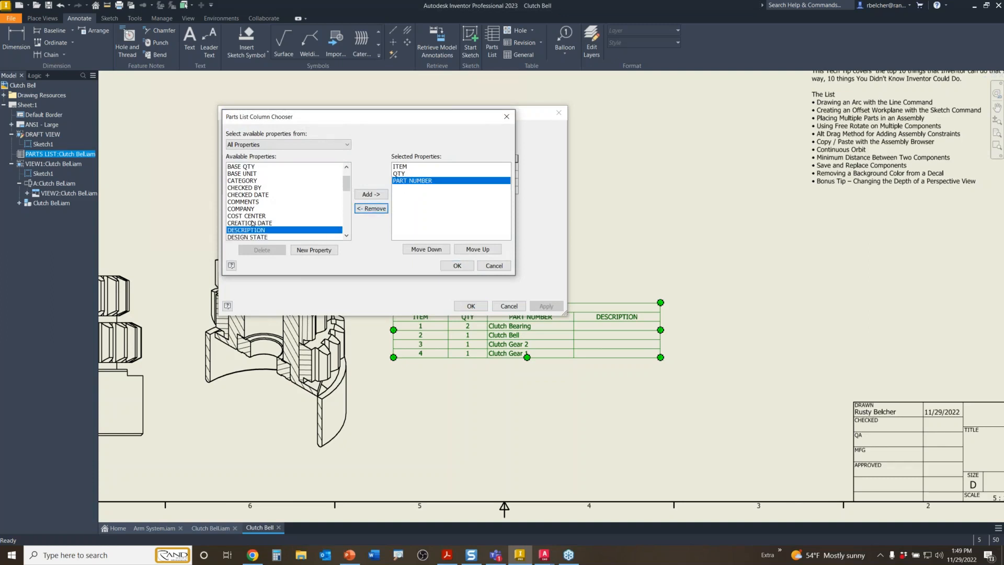
scroll(253, 223, "down", 5)
left_click(248, 209)
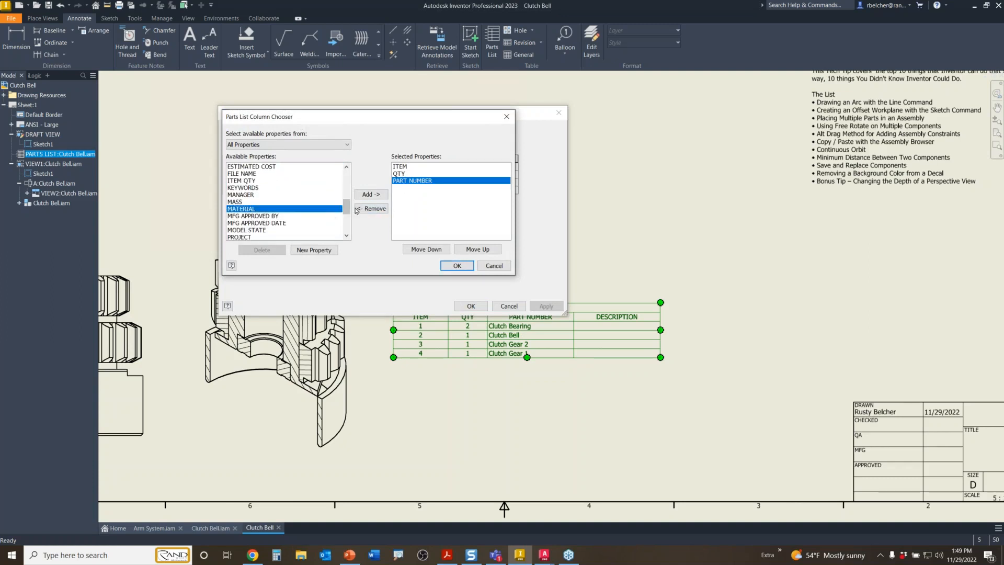
left_click(372, 194)
left_click(457, 265)
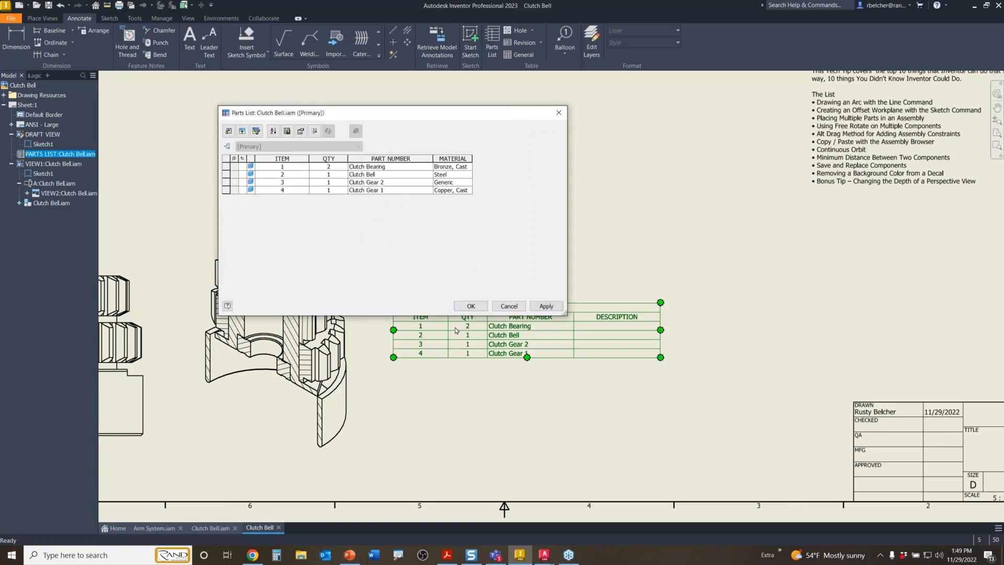
left_click(471, 306)
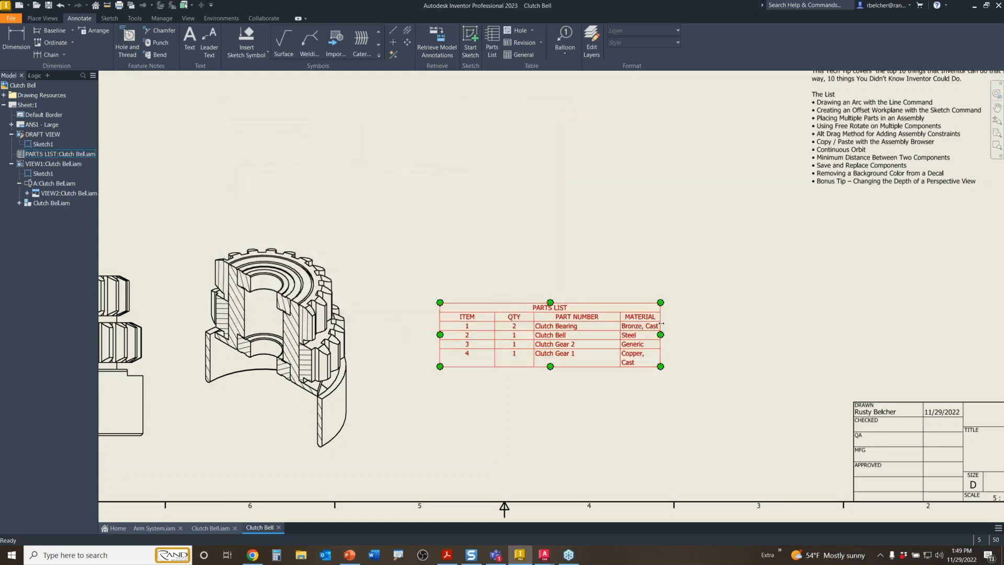
- Widen the MATERIAL column and move the parts list right and down beside the views
left_click_drag(661, 335, 681, 326)
left_click(544, 300)
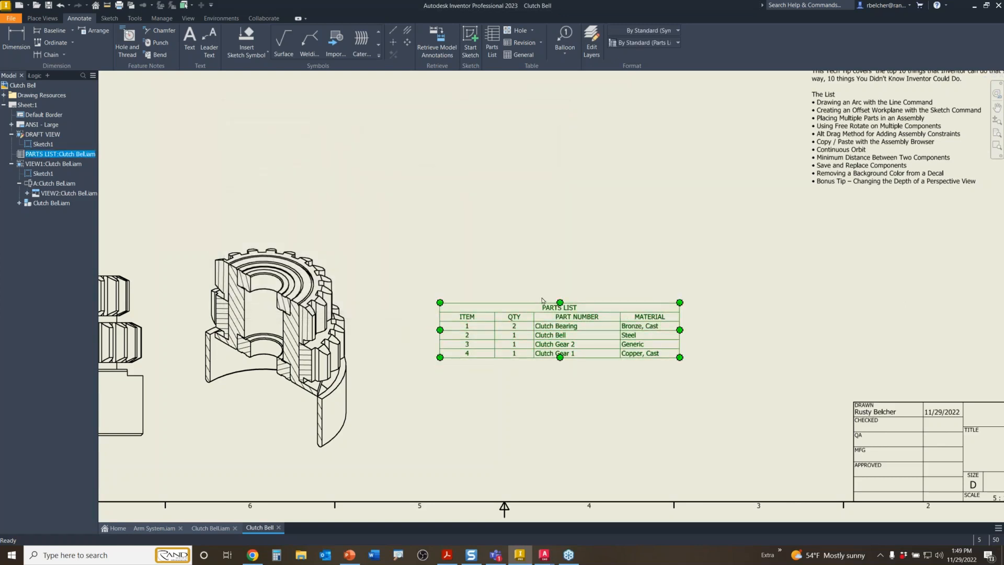
left_click_drag(554, 309, 596, 315)
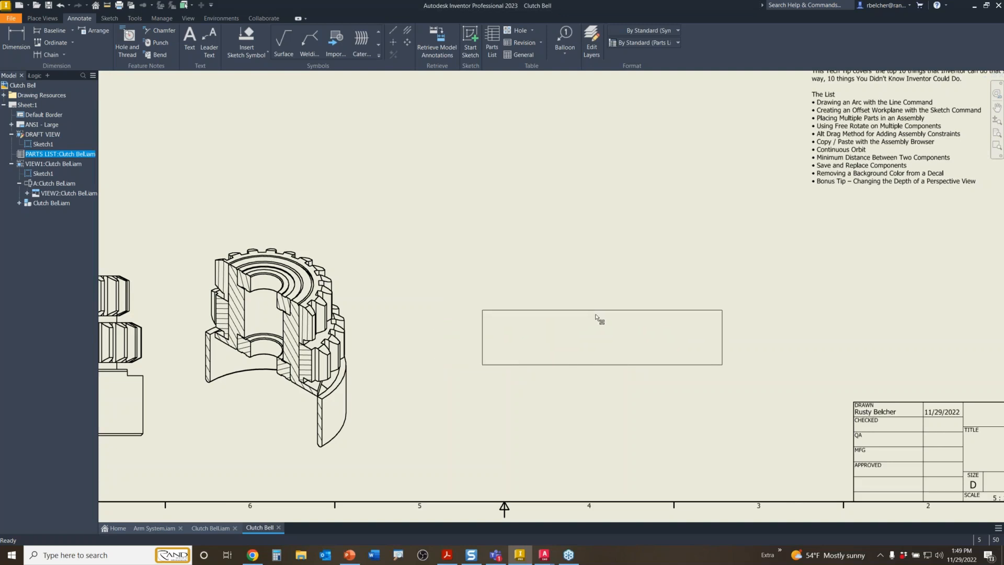
left_click(415, 386)
middle_click_drag(416, 386, 549, 356)
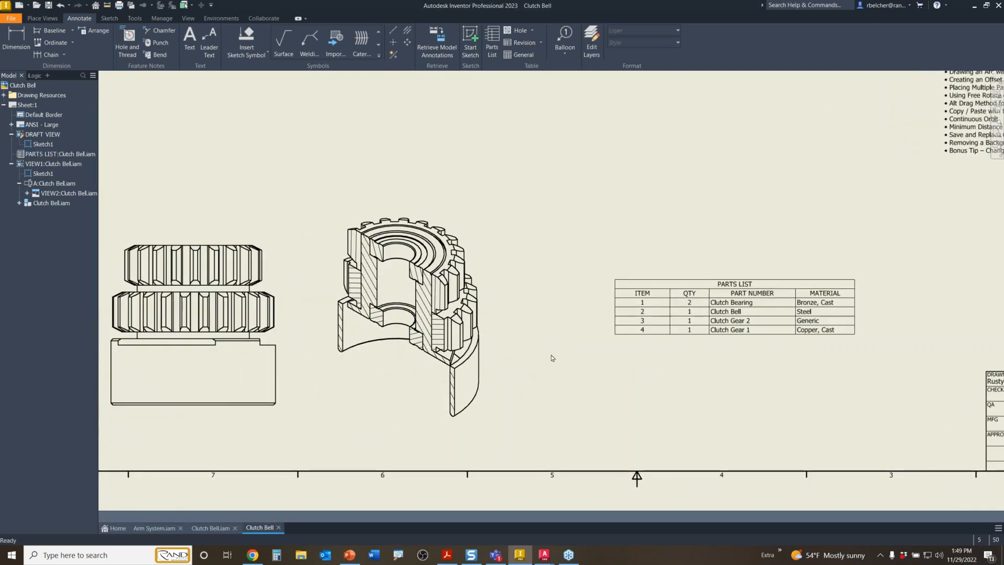
- Place item balloon 2 on the clutch bell edge and start a leader note
left_click(565, 41)
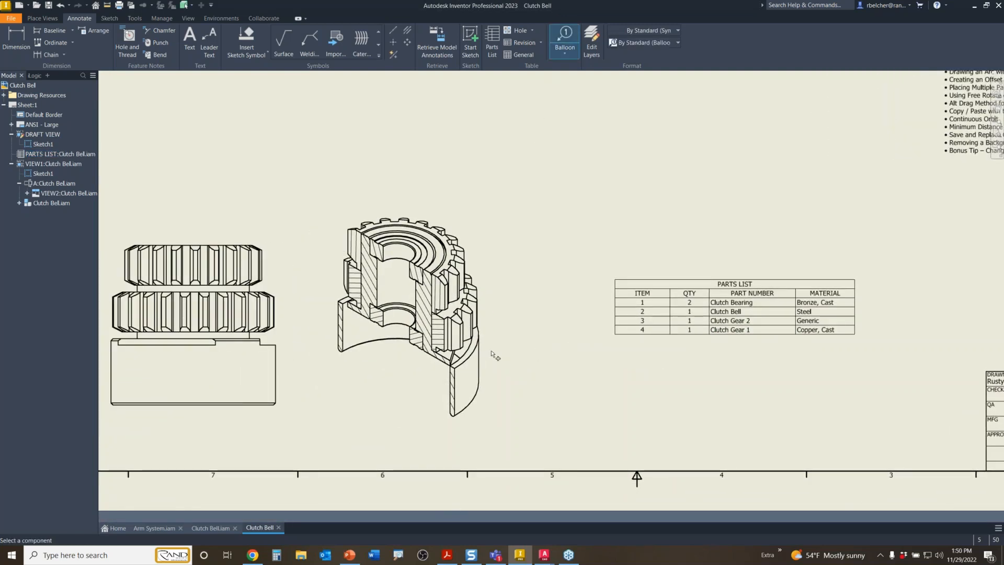
left_click(478, 381)
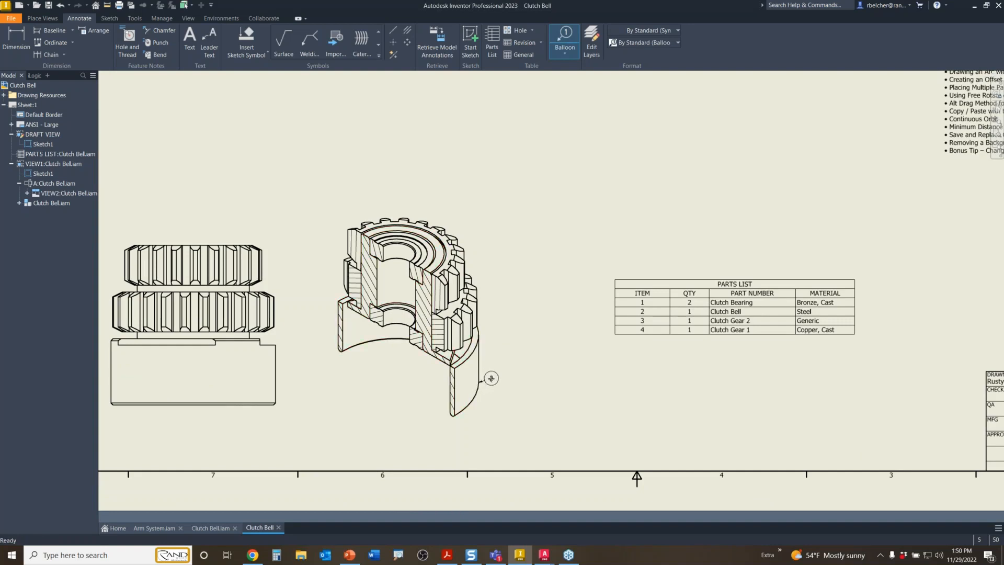
double_click(491, 378)
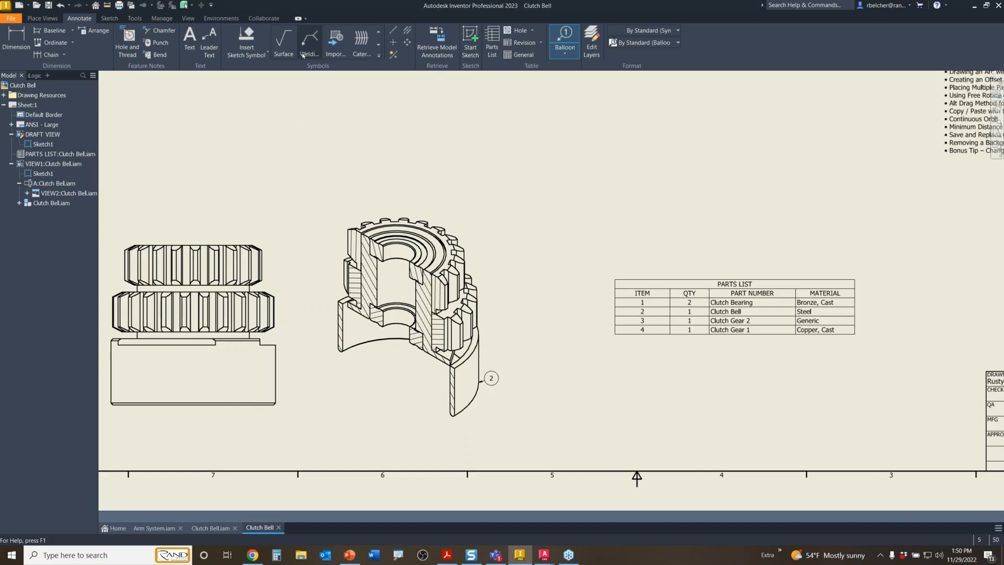
left_click(209, 46)
scroll(547, 396, "up", 3)
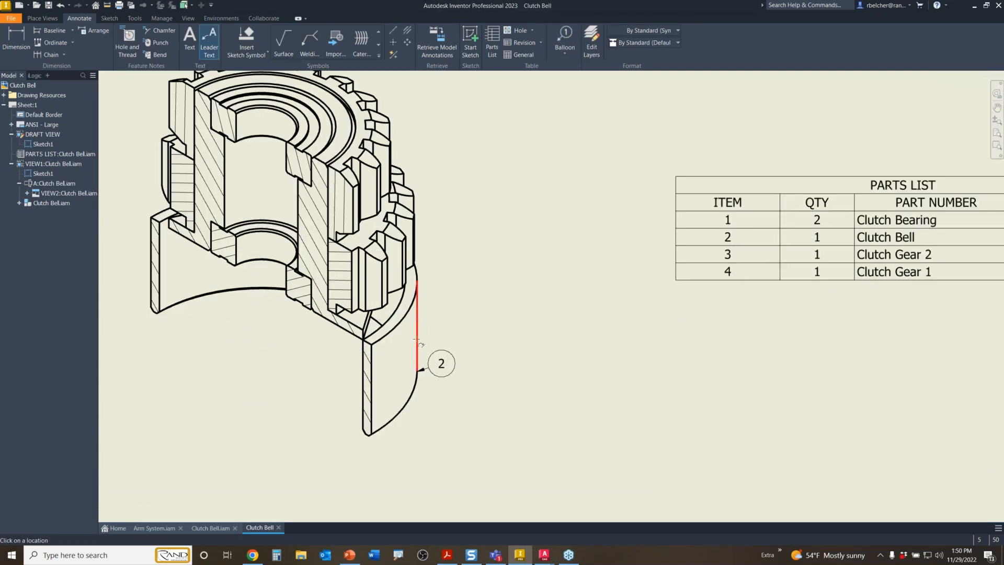
- Draw a bent leader from the clutch bell edge and insert its PART NUMBER property
left_click(417, 340)
left_click(458, 309)
key("Return")
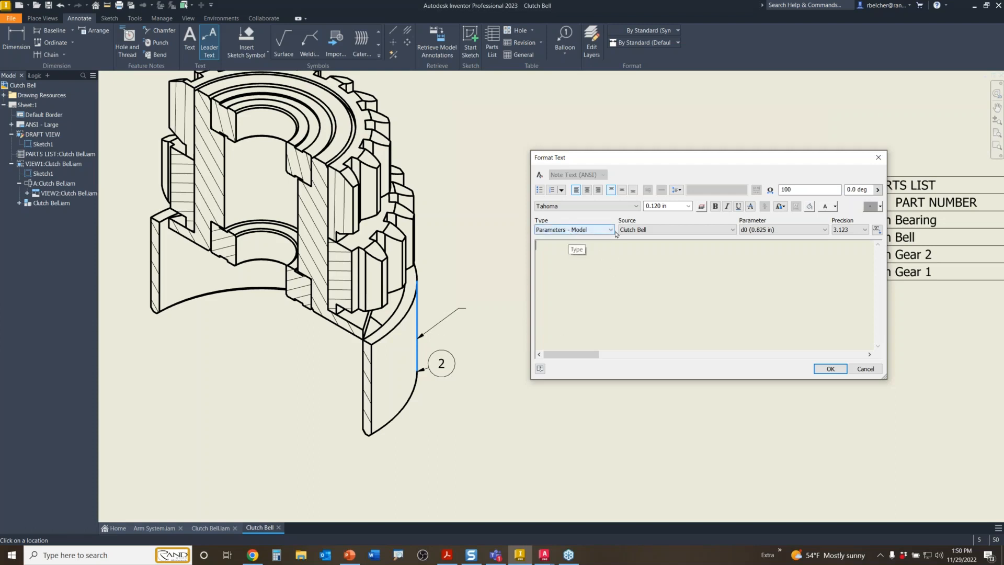
left_click(575, 230)
left_click(565, 249)
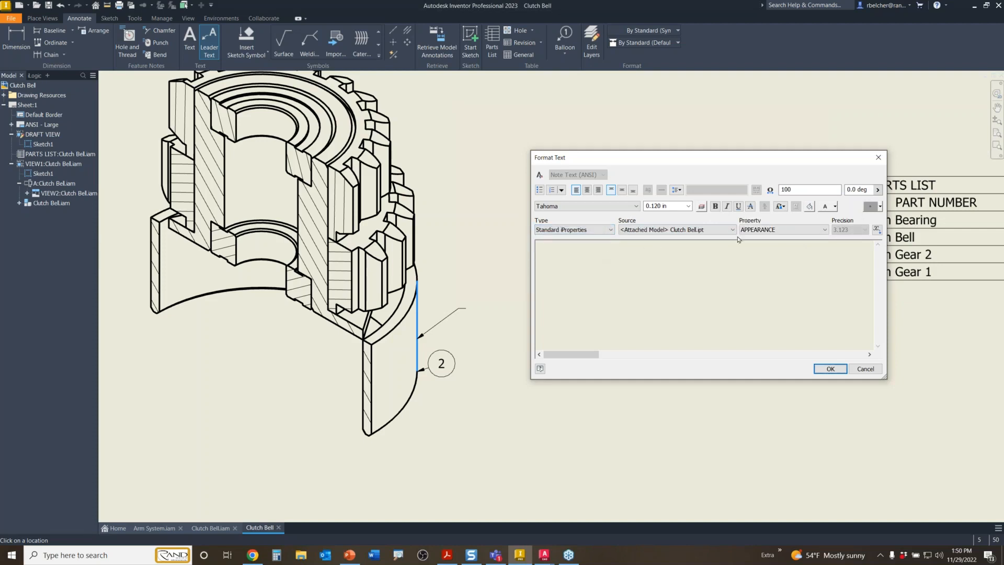
left_click(769, 230)
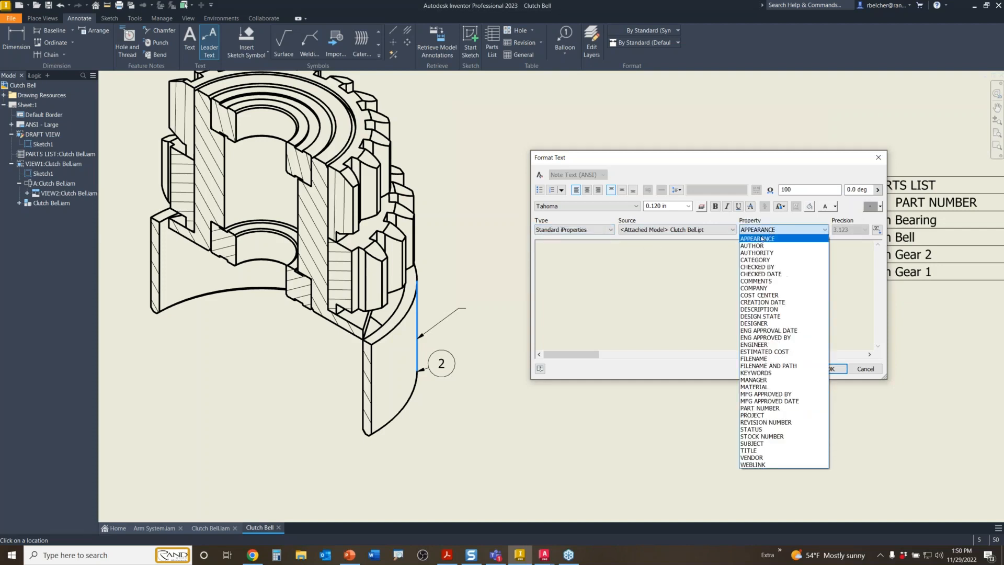
left_click(754, 409)
left_click(877, 230)
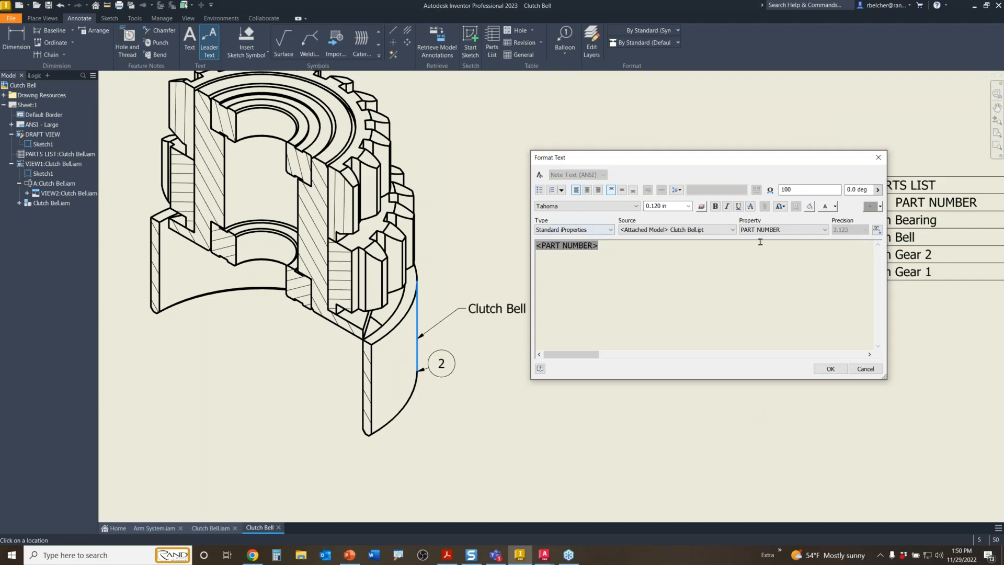
- Add the MATERIAL property as a second line, confirm, and end the leader note
left_click(600, 231)
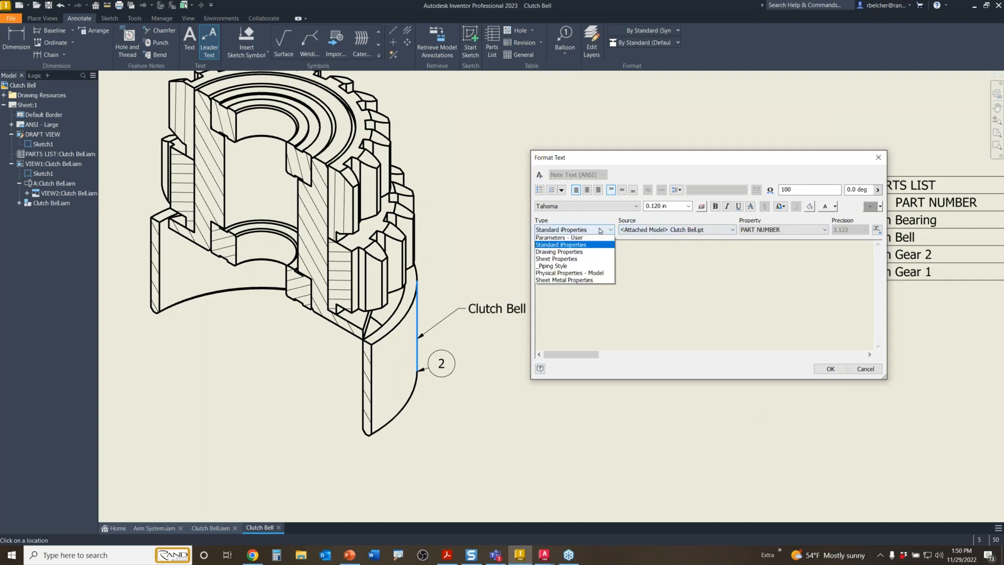
left_click(782, 232)
left_click(781, 232)
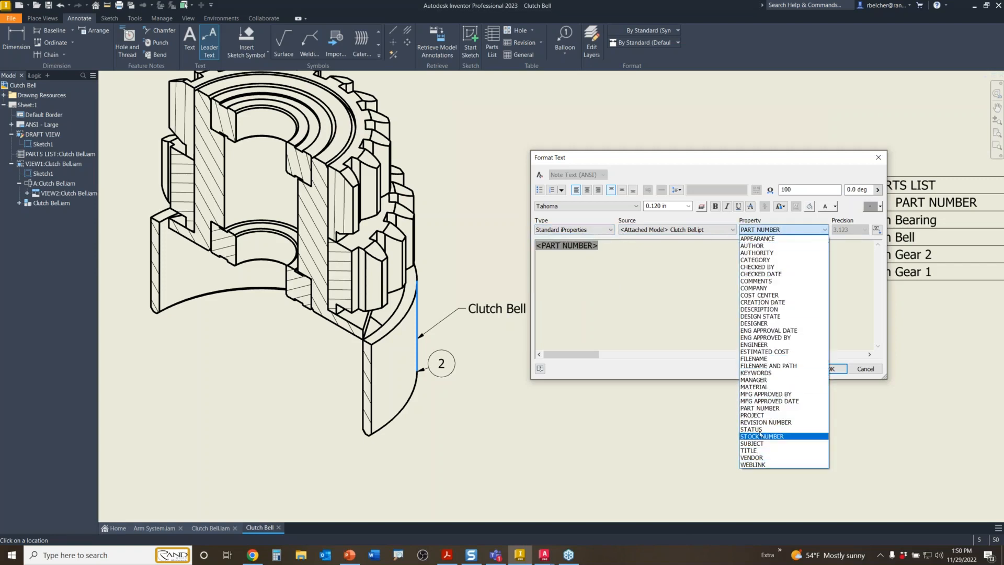
left_click(755, 388)
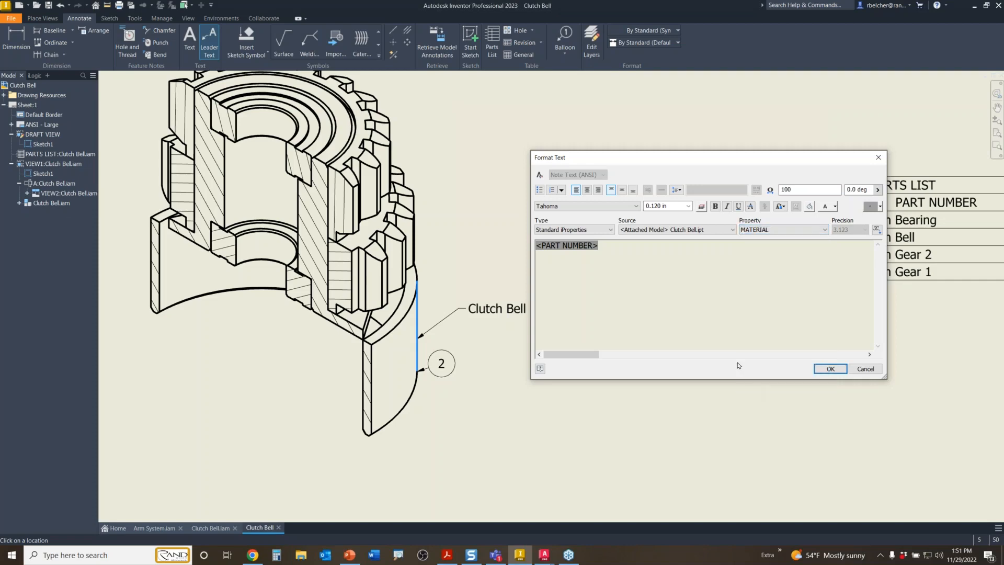
left_click(877, 230)
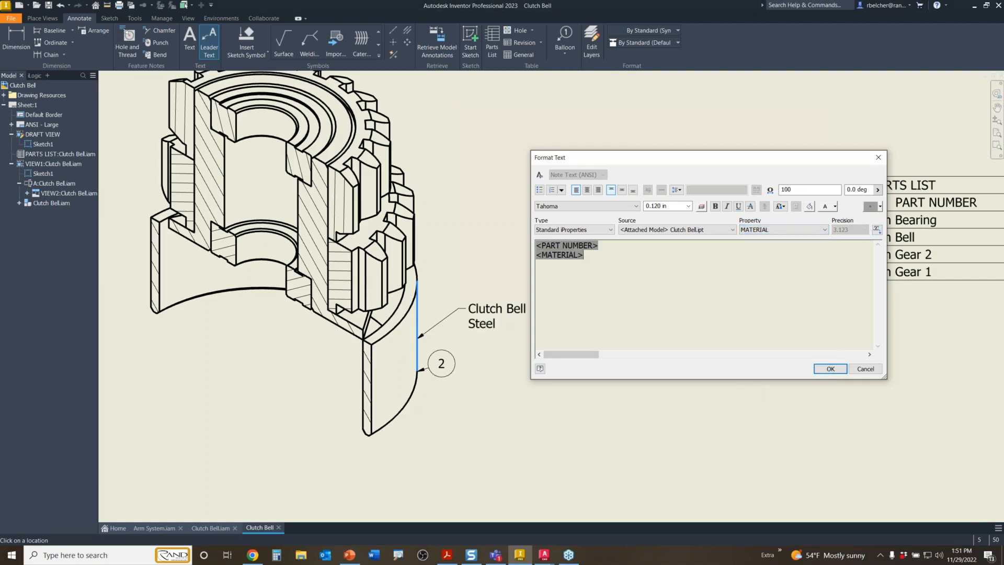
left_click(830, 369)
middle_click_drag(567, 346, 671, 356)
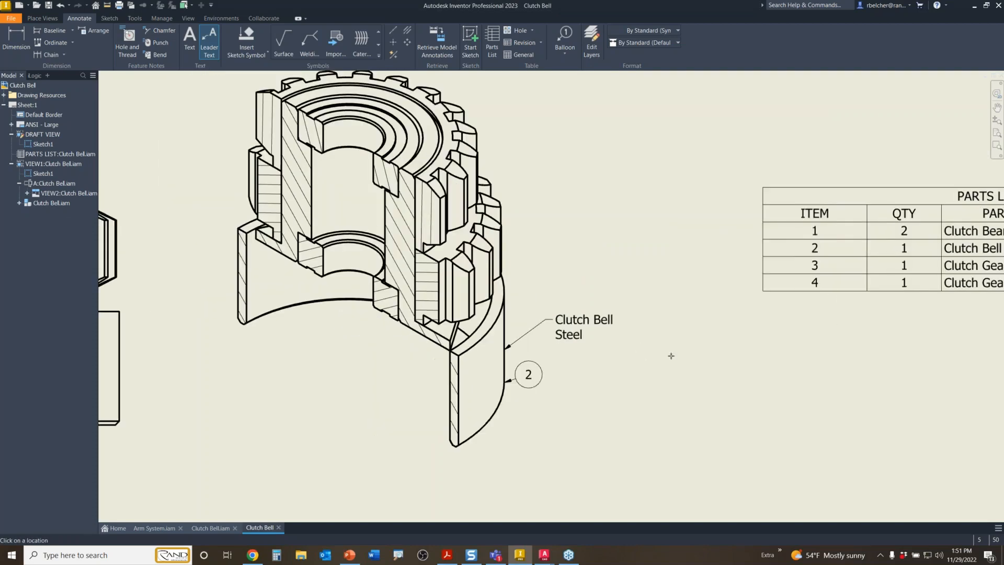
key("Escape")
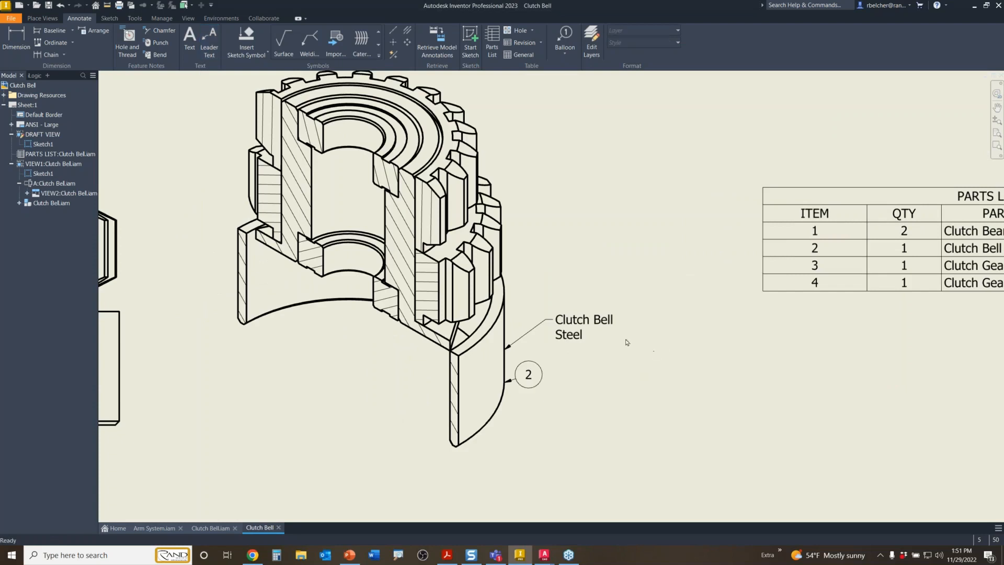
- Copy the Clutch Bell Steel leader note and paste it onto the sheet
left_click(576, 324)
right_click(576, 324)
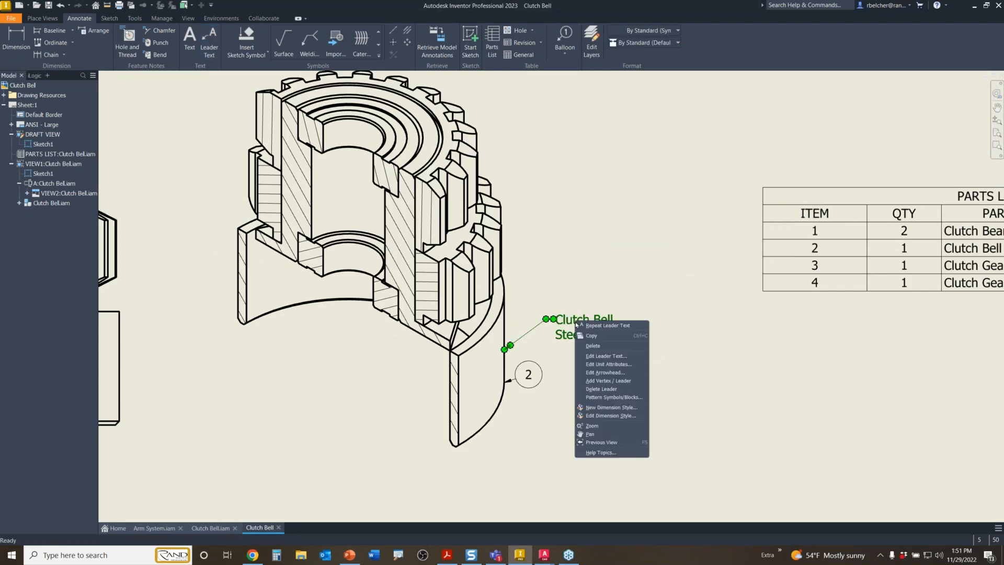
left_click(594, 338)
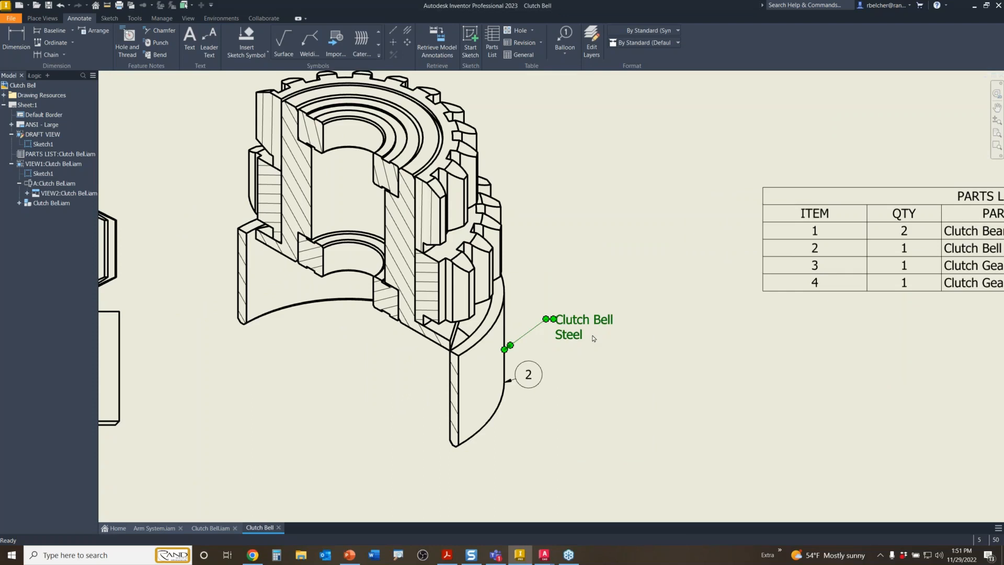
left_click(582, 282)
right_click(581, 277)
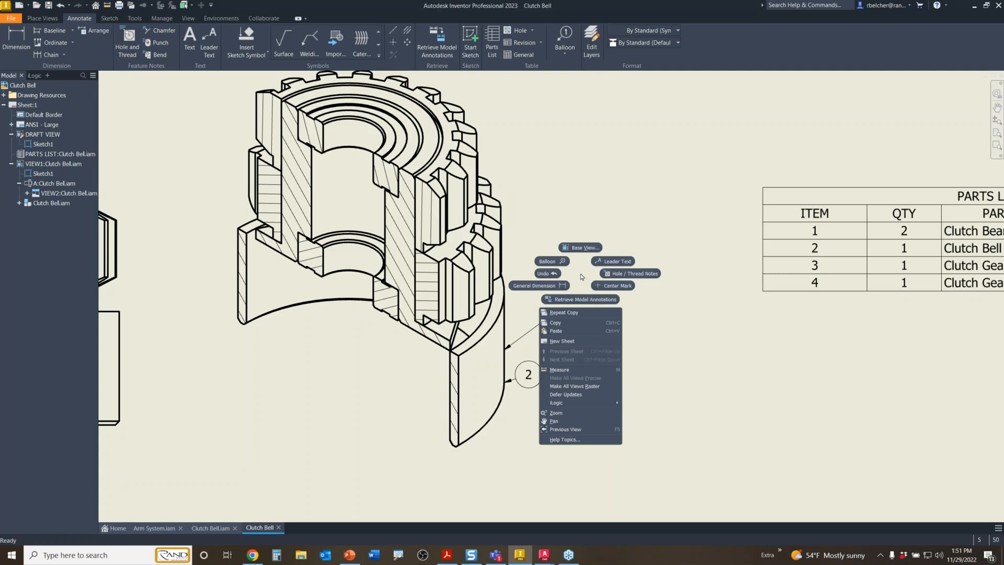
left_click(556, 331)
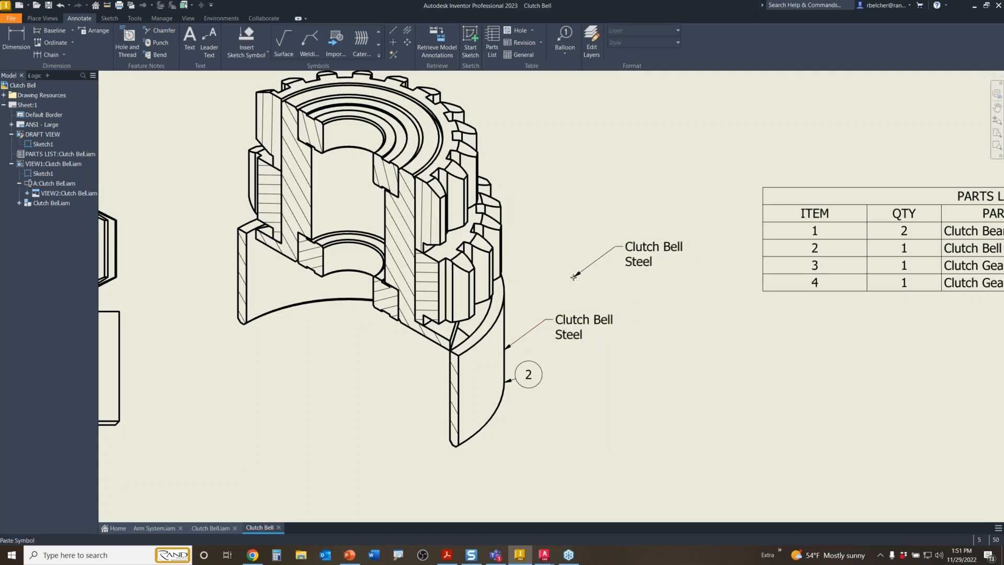
- Attach pasted notes to Clutch Gear 2, Clutch Gear 1, and both Clutch Bearing edges
left_click(503, 231)
middle_click_drag(571, 148, 614, 212)
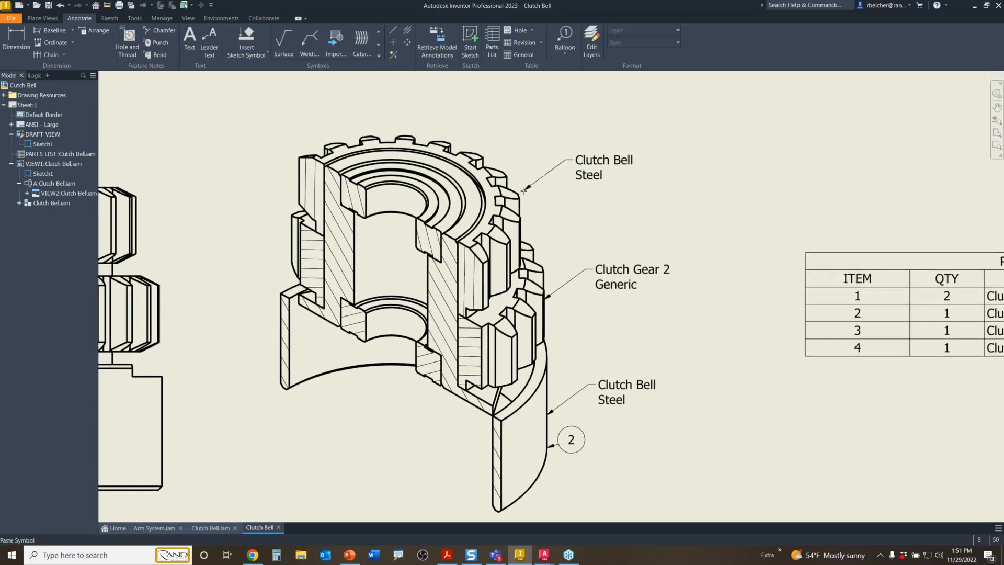
left_click(521, 194)
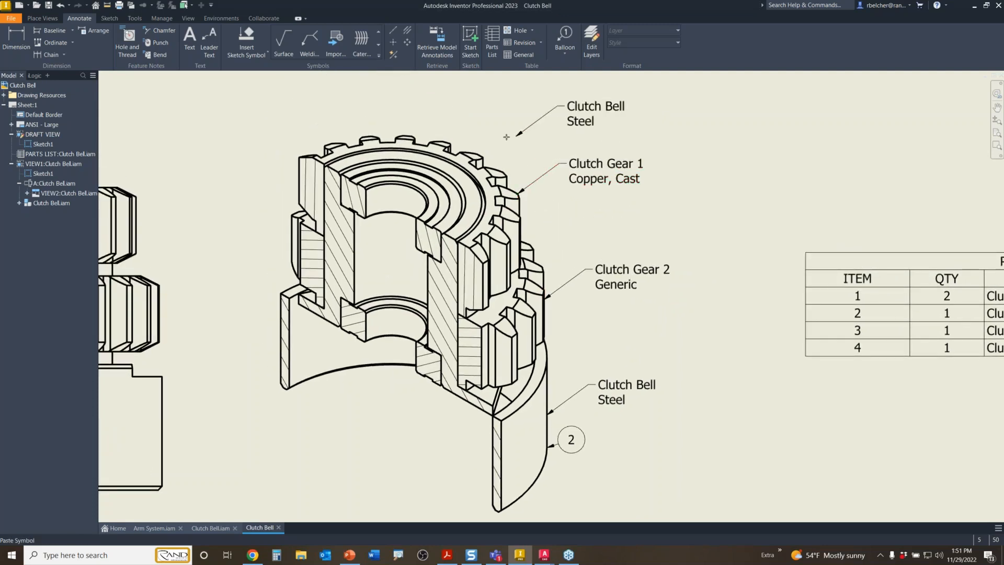
left_click(422, 172)
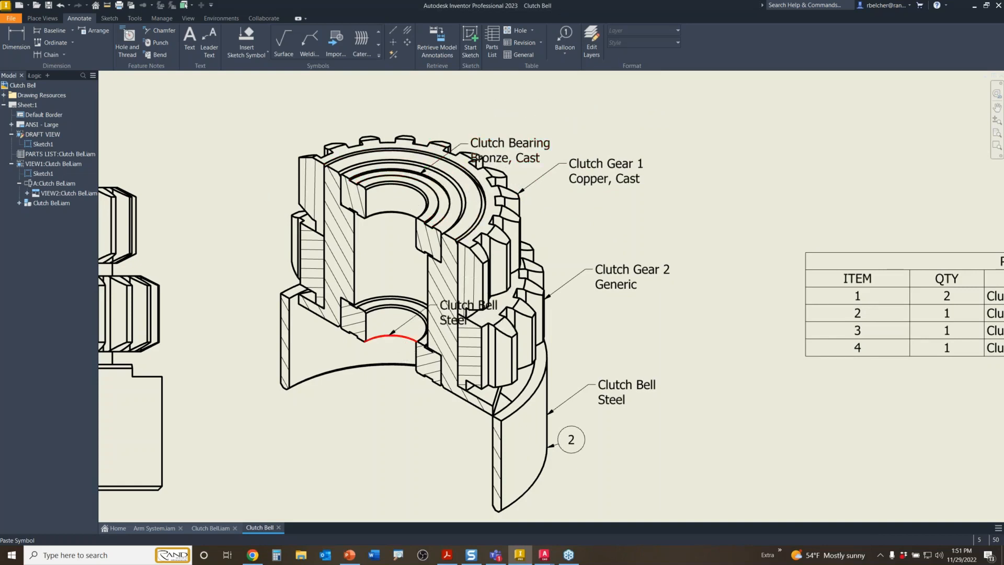
left_click(391, 334)
key("Escape")
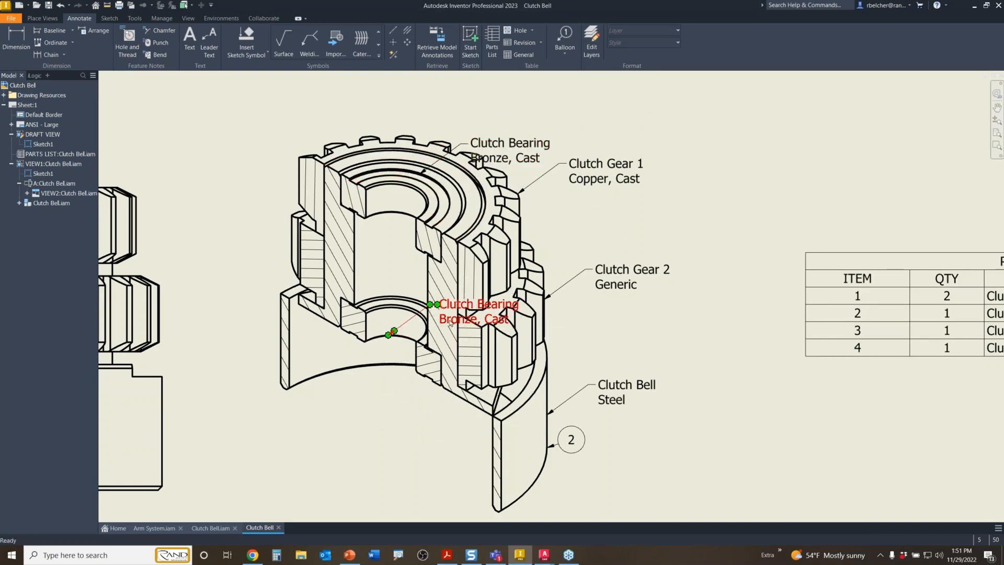
- Move the bearing notes below and above the view and shift the Clutch Gear 1 note up-right
left_click_drag(430, 311, 346, 424)
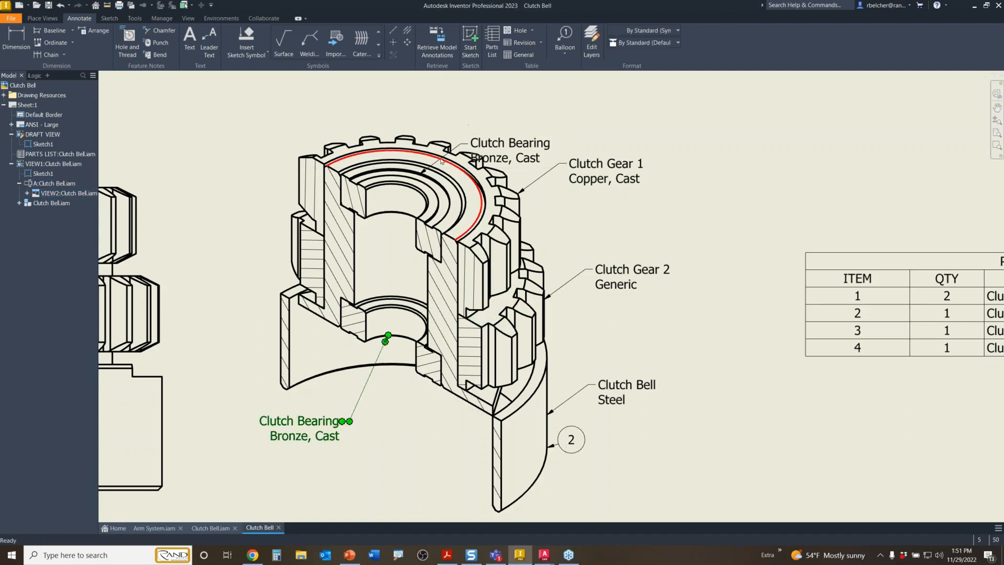
left_click(460, 147)
left_click_drag(460, 147, 463, 102)
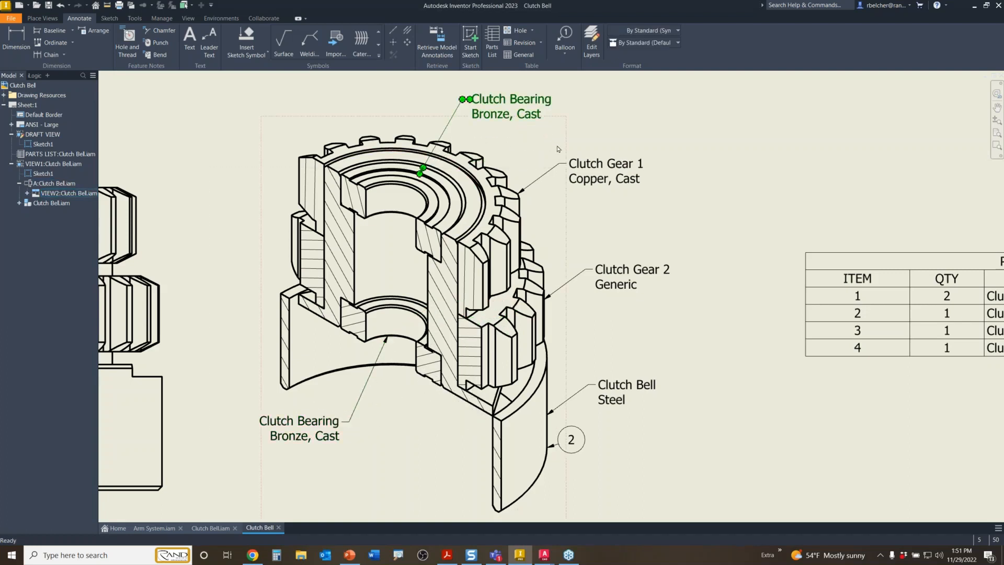
left_click(561, 165)
mouse_move(562, 165)
left_mouse_down()
mouse_move(568, 139)
mouse_move(572, 154)
left_mouse_up()
- Drop the Clutch Gear 1 note in place, then zoom out to show the sprocket draft view
left_click(707, 399)
scroll(680, 398, "down", 4)
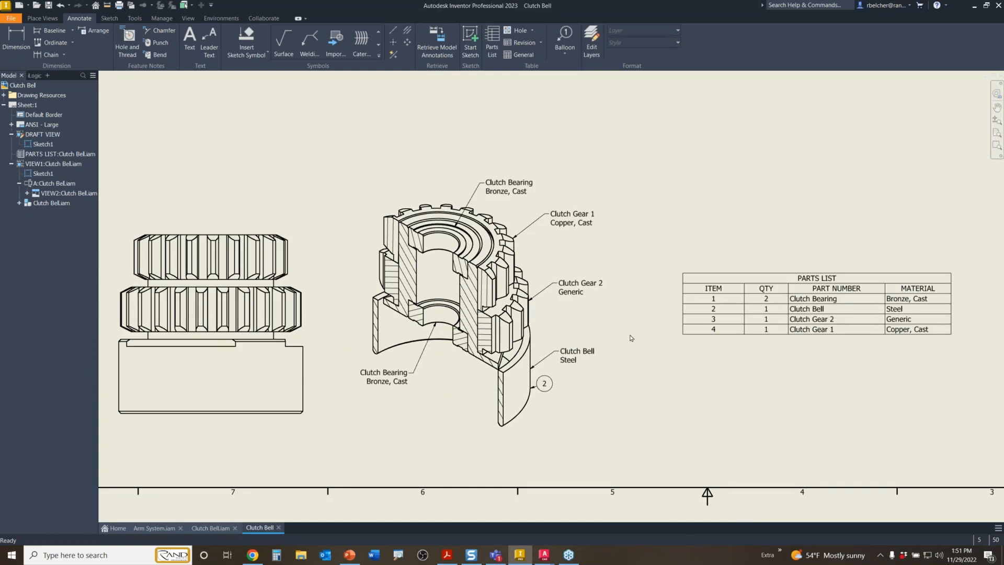
scroll(633, 295, "down", 2)
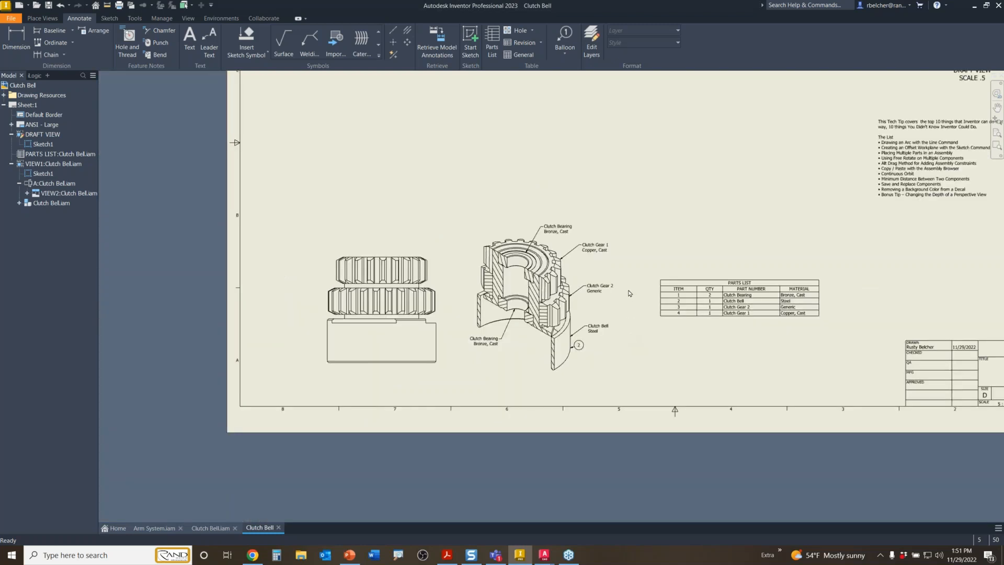
mouse_move(630, 263)
middle_mouse_down()
mouse_move(527, 321)
mouse_move(526, 360)
middle_mouse_up()
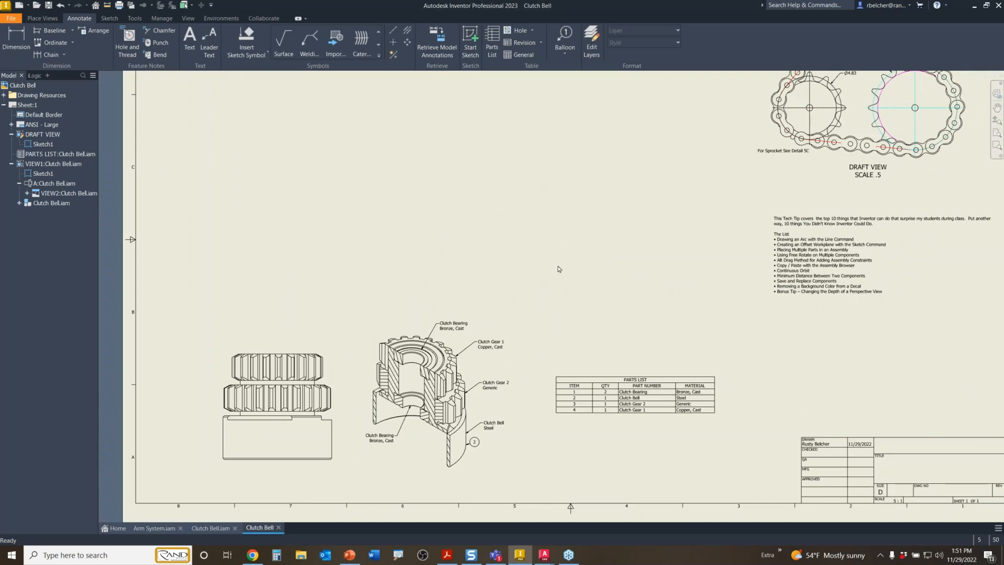
mouse_move(556, 292)
middle_mouse_down()
mouse_move(567, 314)
mouse_move(557, 309)
middle_mouse_up()
mouse_move(540, 556)
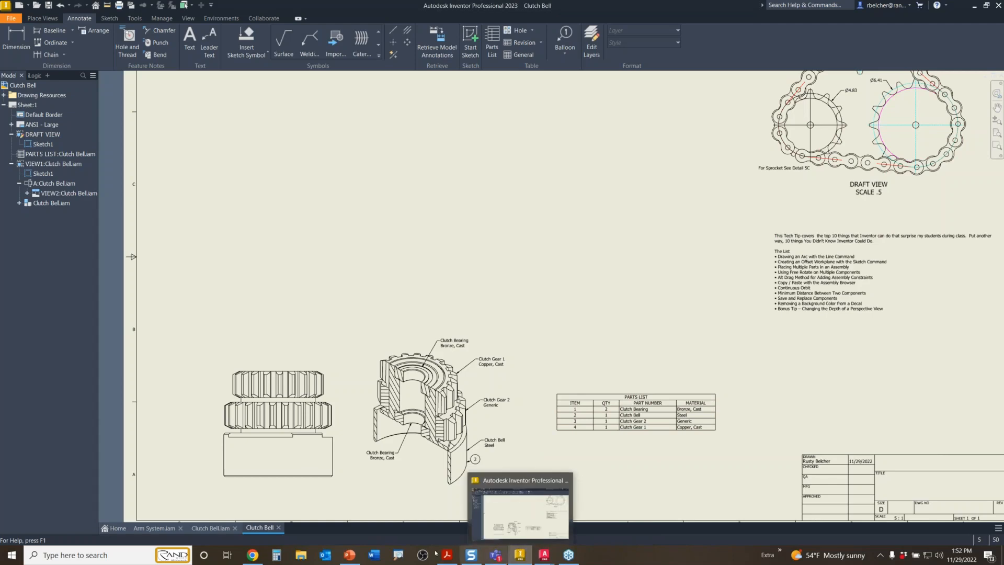
left_click(253, 559)
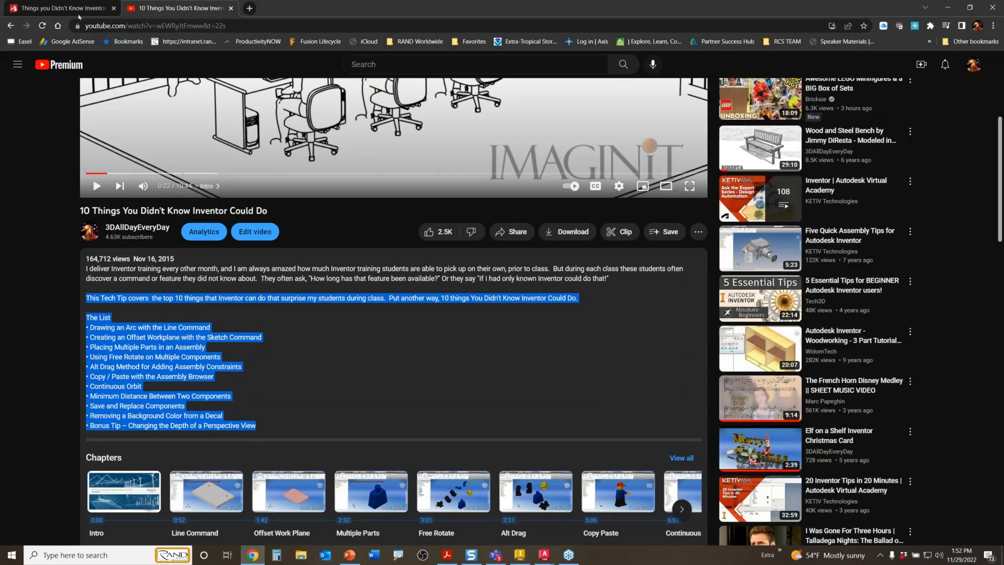
left_click(63, 8)
scroll(272, 271, "down", 4)
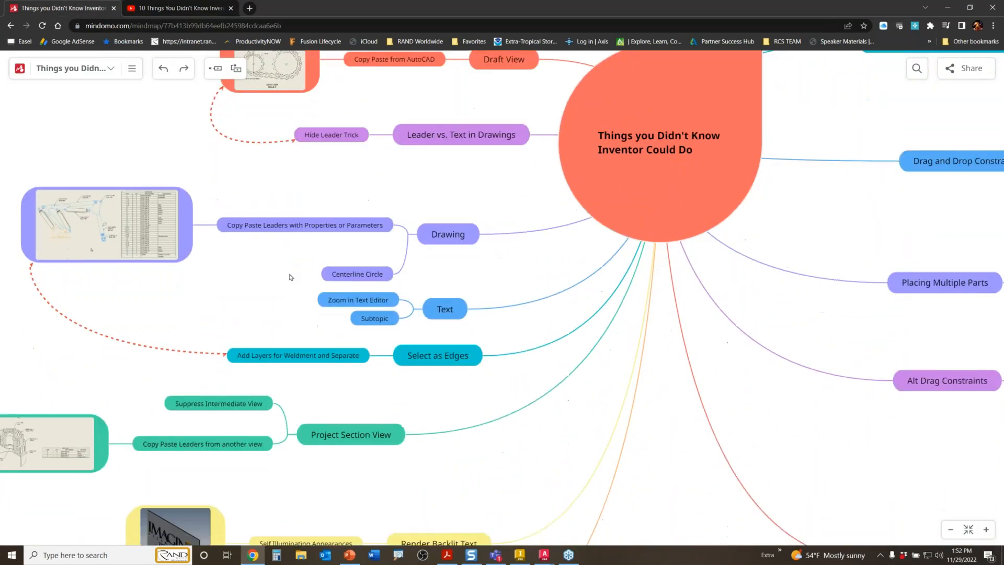
scroll(198, 386, "down", 4)
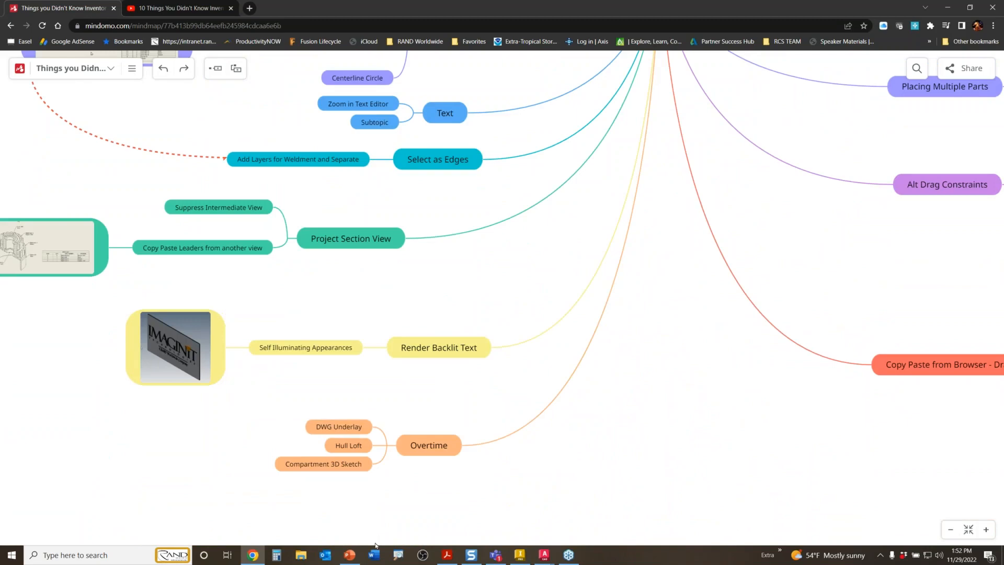
left_click(520, 554)
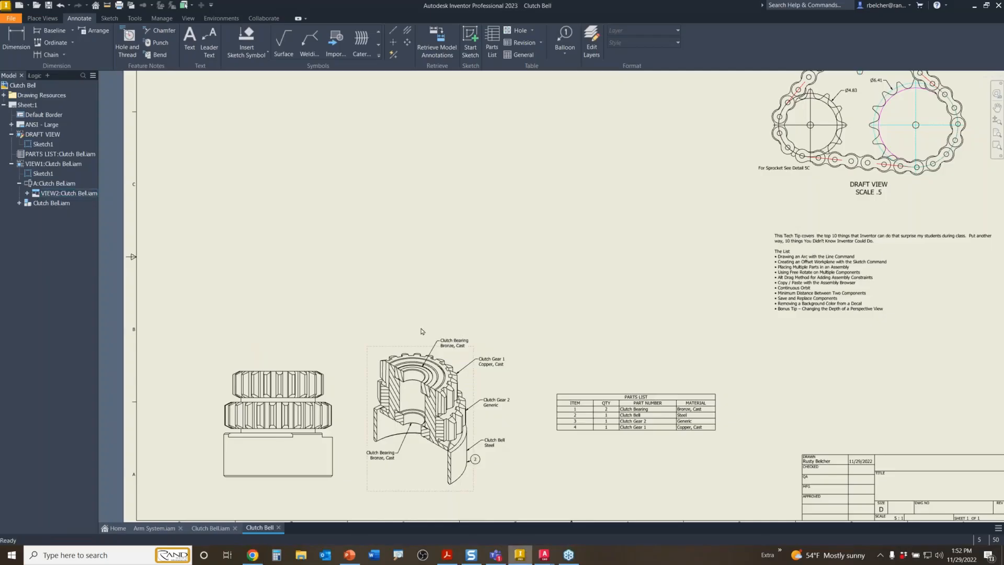
- Cancel the Open dialog and open Imaginit Sign.ipt from the Home screen's recent files
left_click(37, 6)
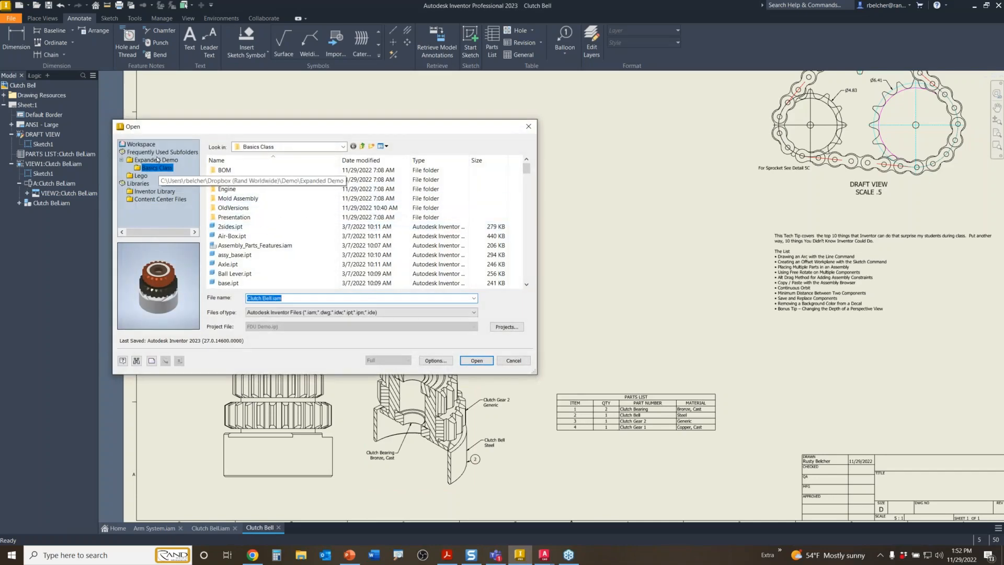
left_click(528, 126)
left_click(118, 528)
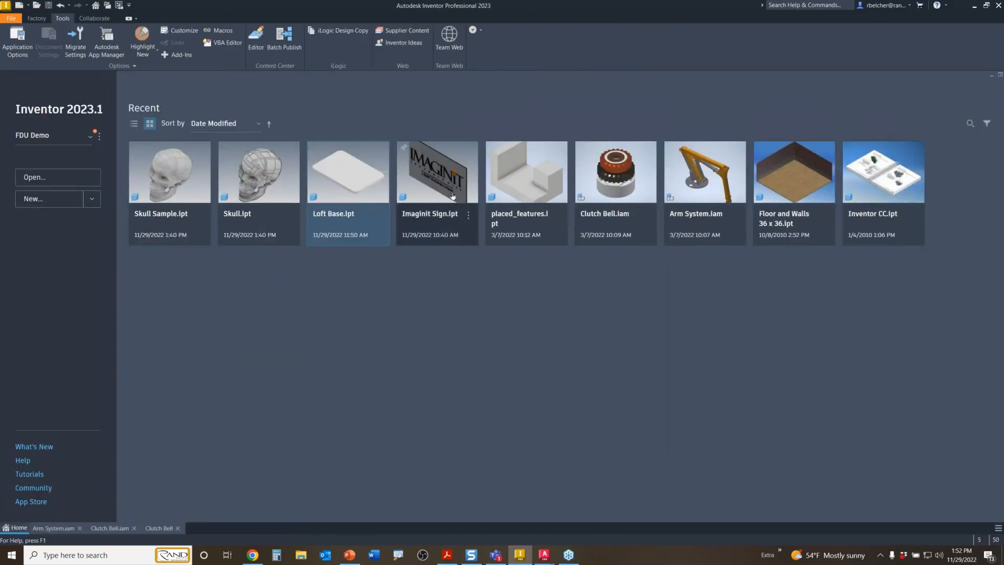
double_click(451, 193)
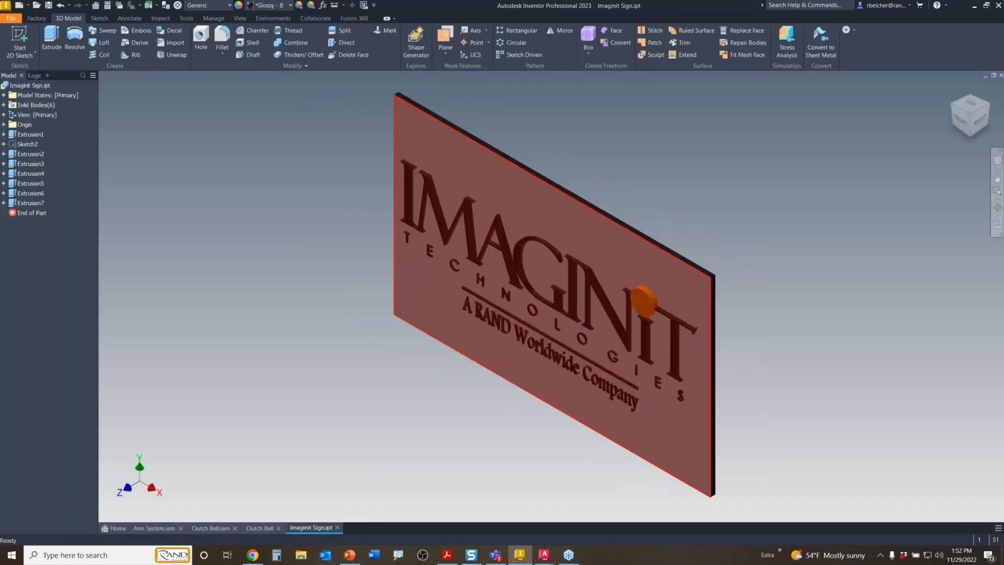
mouse_move(457, 325)
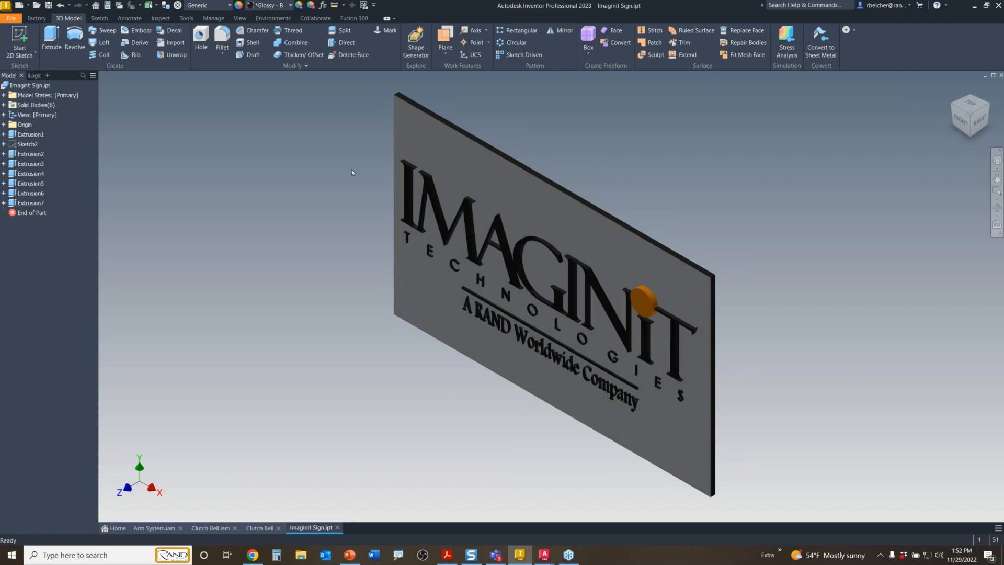
mouse_move(352, 169)
middle_mouse_down("shift")
mouse_move(359, 155)
mouse_move(384, 179)
mouse_move(380, 192)
mouse_move(426, 151)
mouse_move(398, 148)
middle_mouse_up("shift")
left_click(966, 116)
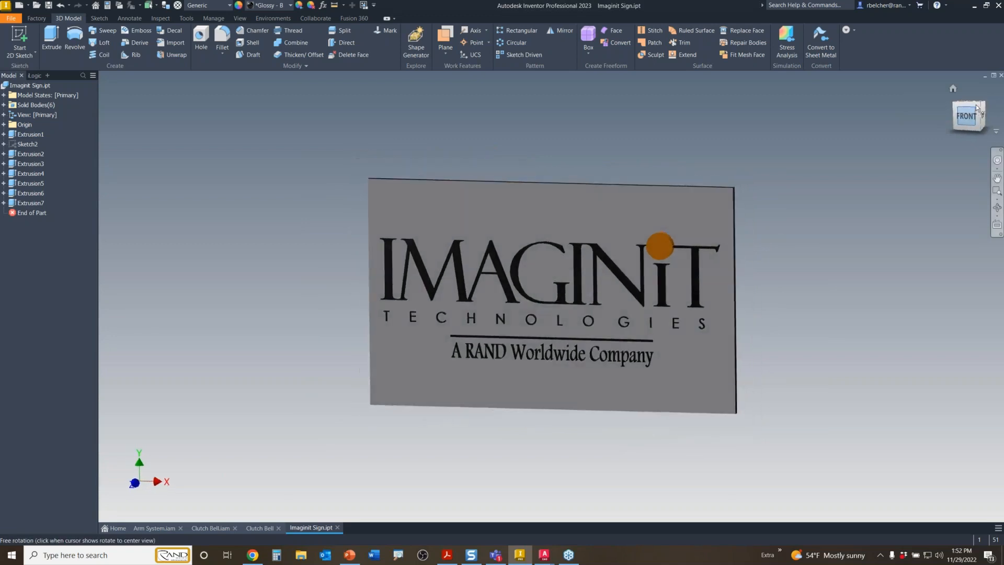
left_click(971, 99)
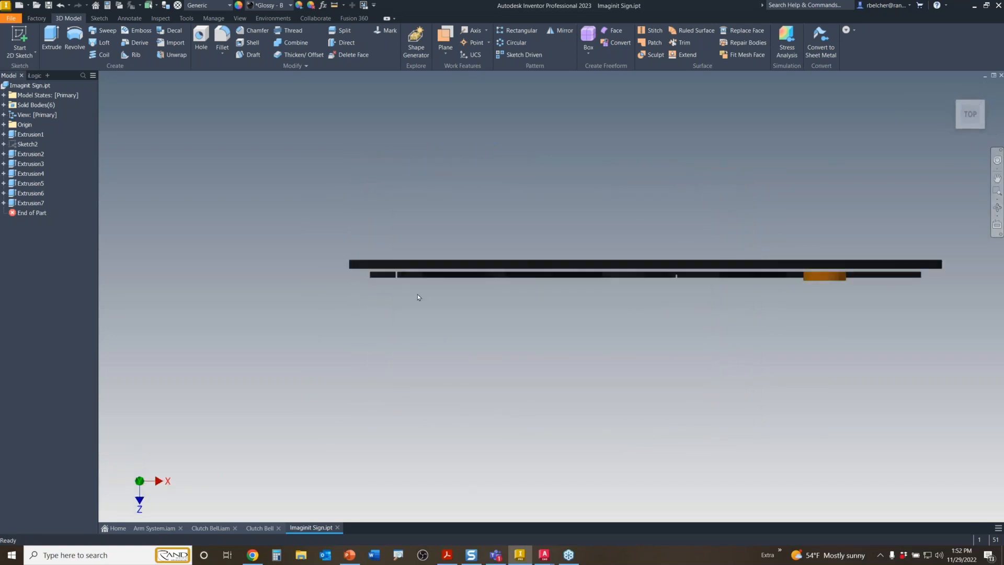
scroll(401, 270, "down", 3)
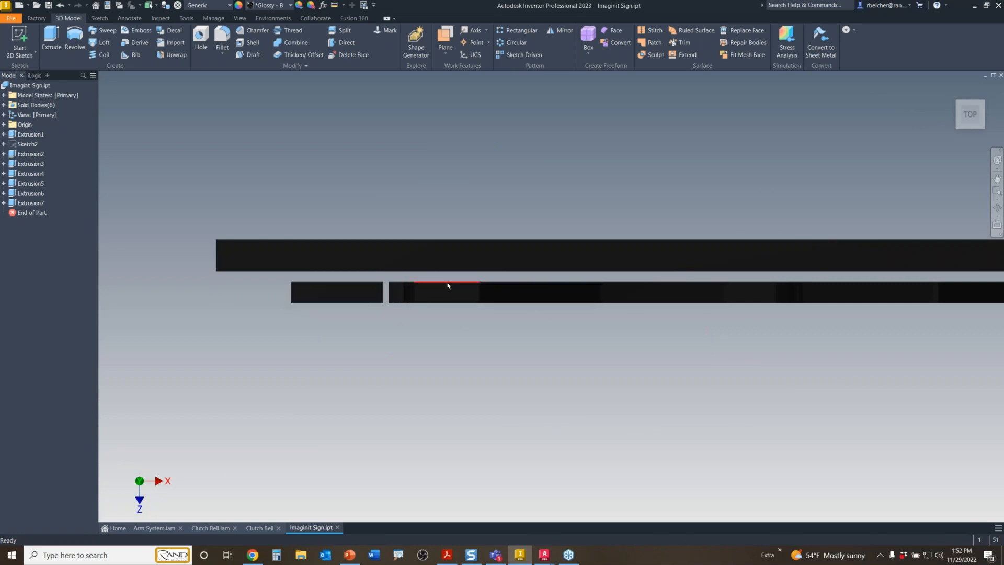
scroll(448, 285, "down", 5)
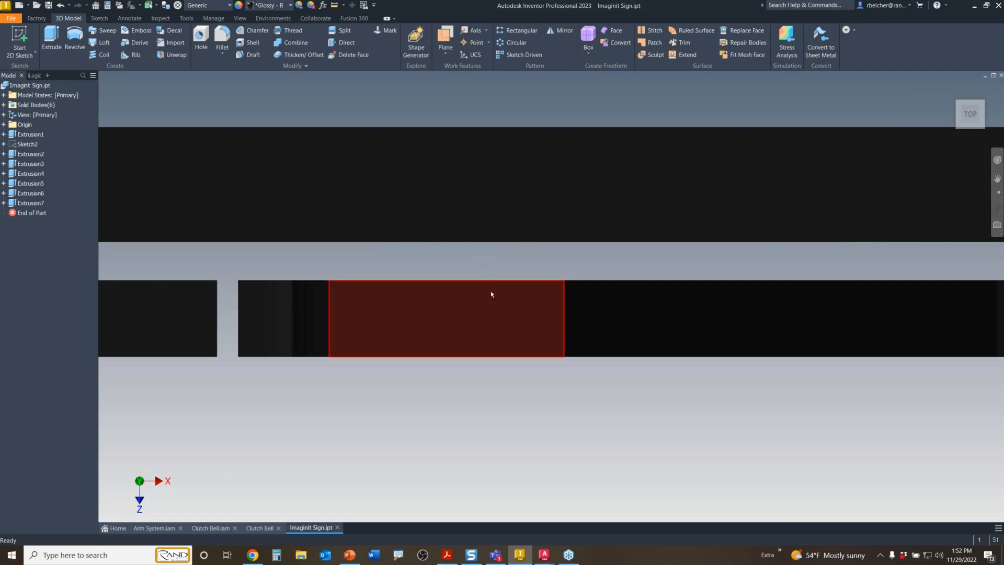
scroll(491, 253, "up", 7)
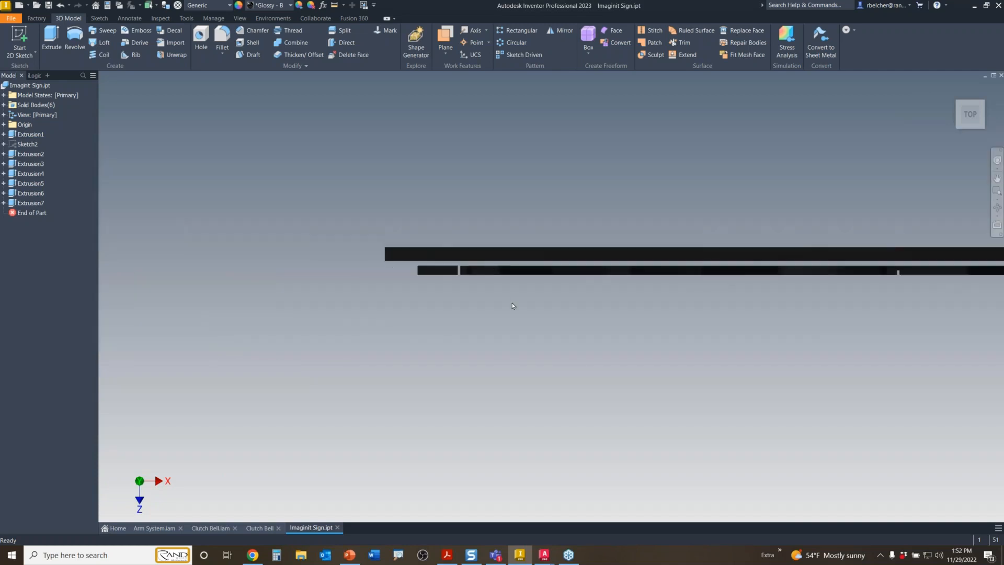
scroll(513, 304, "up", 4)
mouse_move(584, 349)
middle_mouse_down("shift")
mouse_move(586, 274)
mouse_move(513, 287)
middle_mouse_up("shift")
scroll(573, 229, "down", 6)
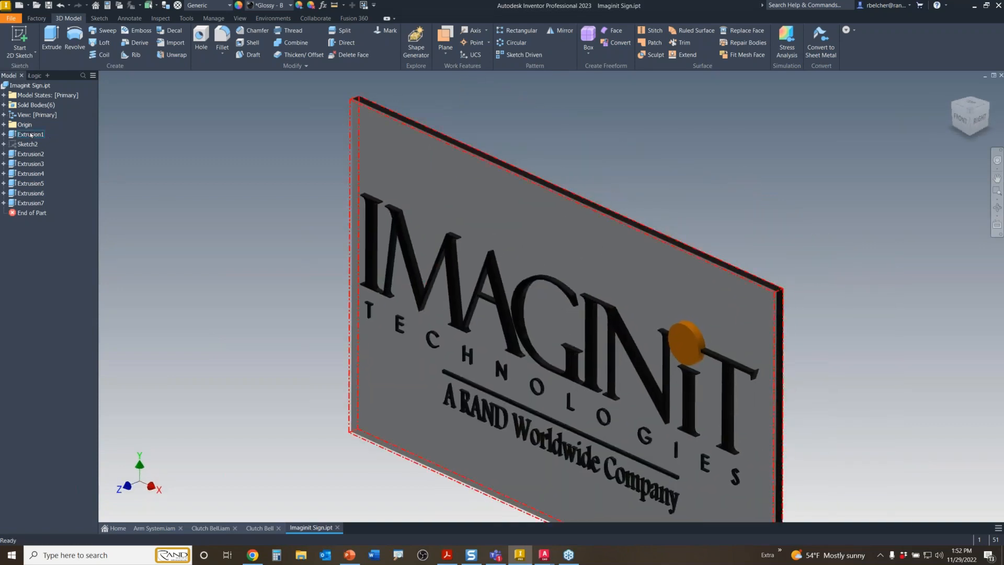
- Hide the Solid1 backing plate body and orbit to view the lettering from behind
left_click(5, 106)
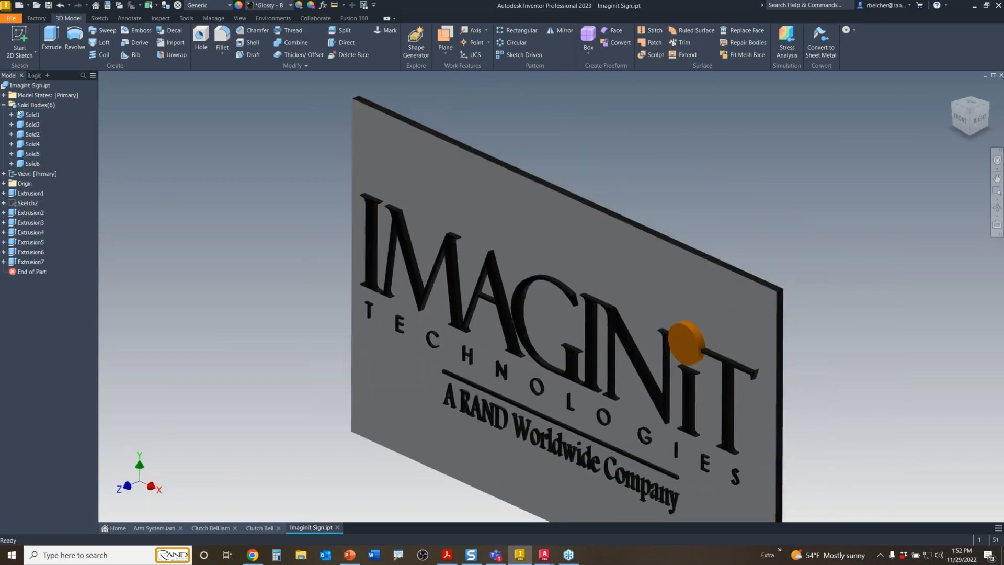
left_click(32, 115)
right_click(32, 115)
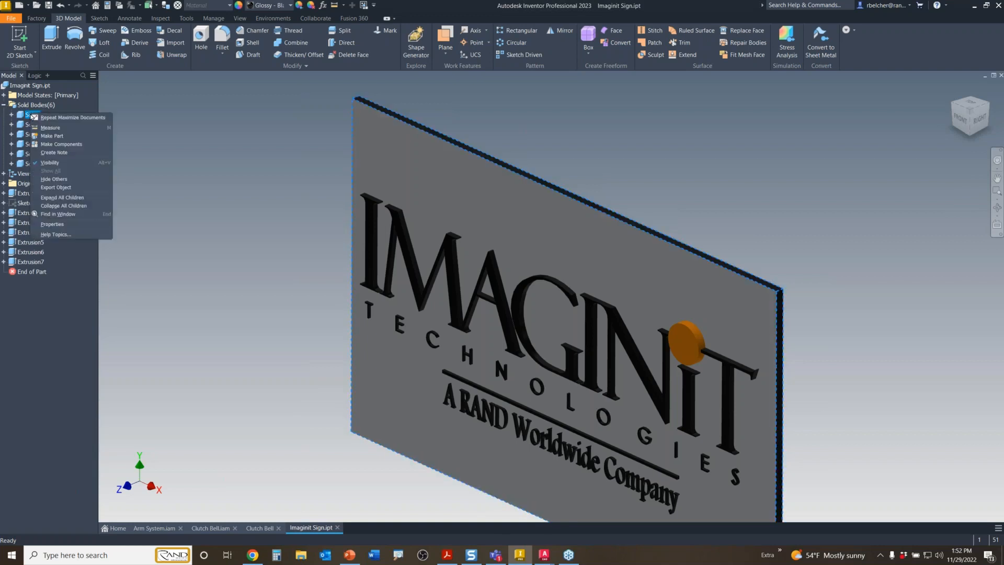
left_click(51, 163)
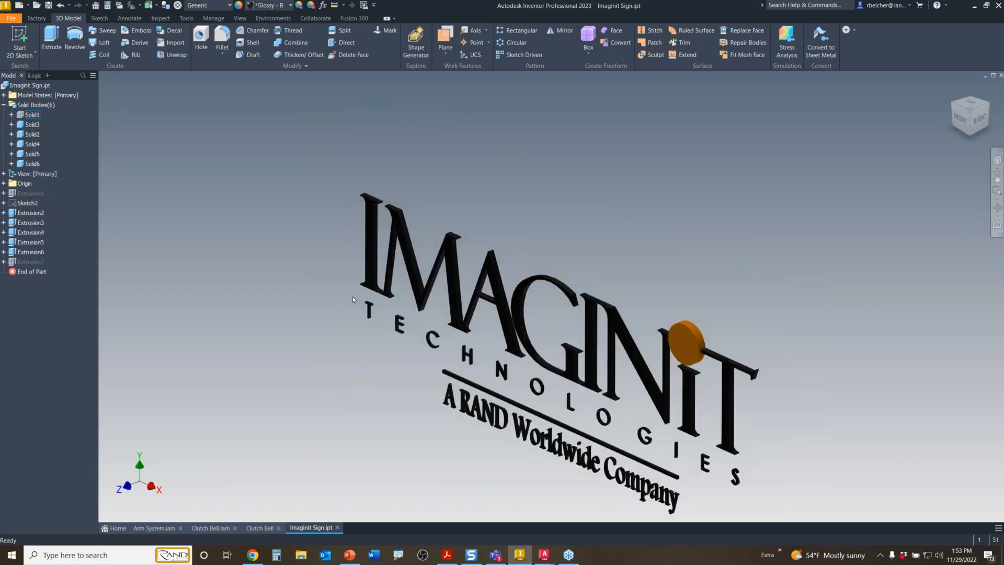
middle_click_drag(507, 395, 513, 339)
left_click_drag(589, 320, 354, 345)
middle_click_drag(355, 345, 267, 355, "shift")
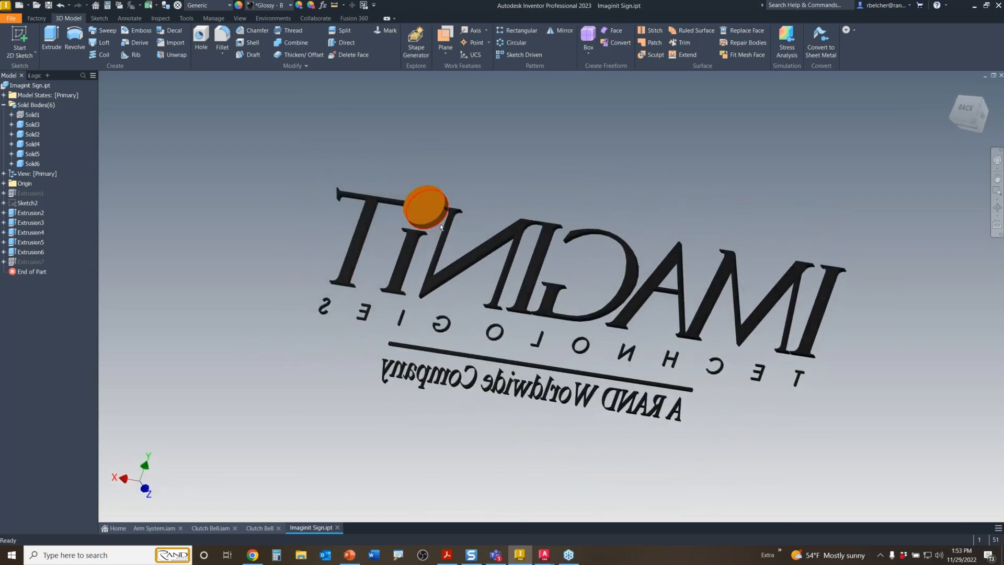
scroll(735, 290, "up", 3)
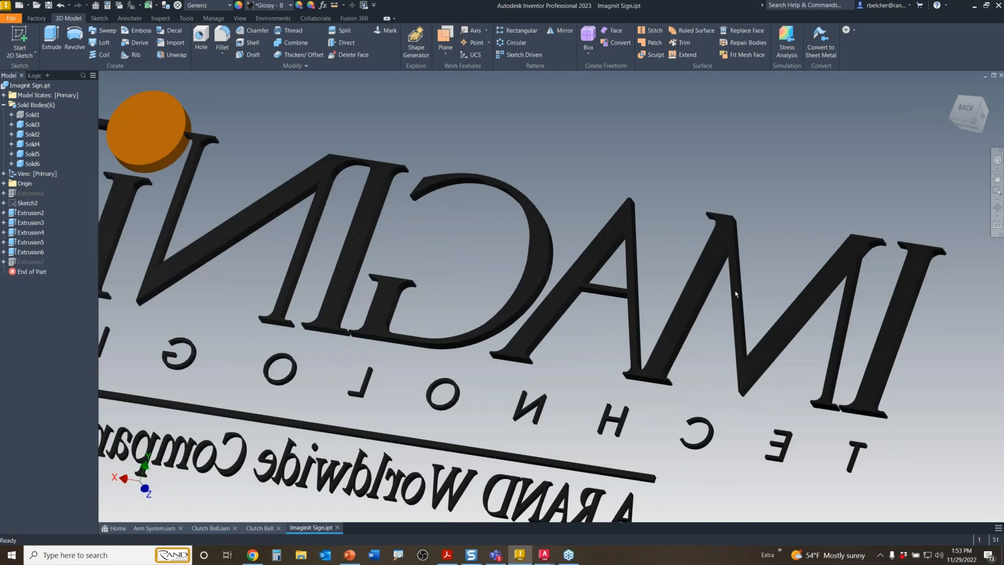
- Select the I, AM, G, N, i and T letter bodies and open the Appearance Browser
left_click(714, 263)
left_click(891, 331)
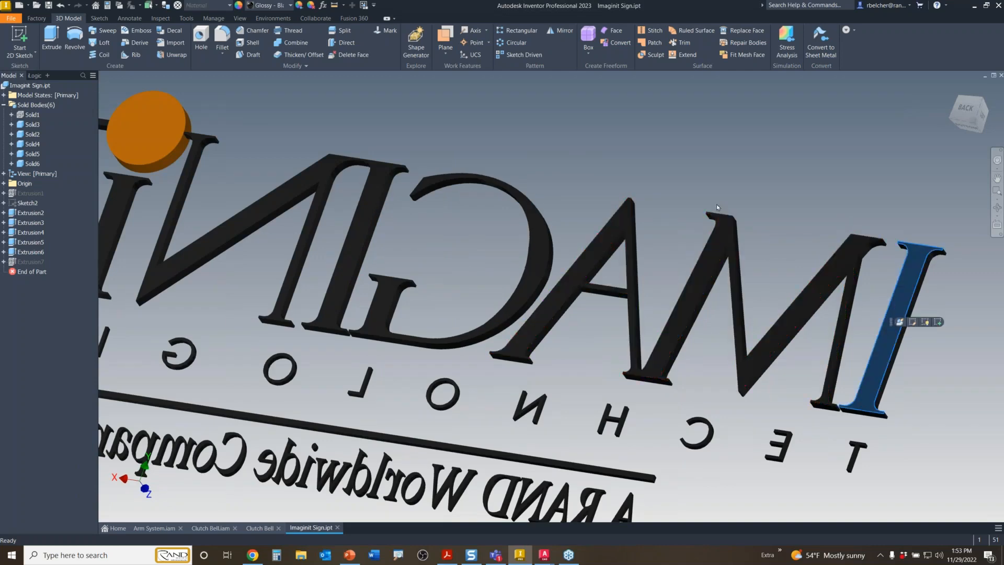
scroll(709, 159, "down", 4)
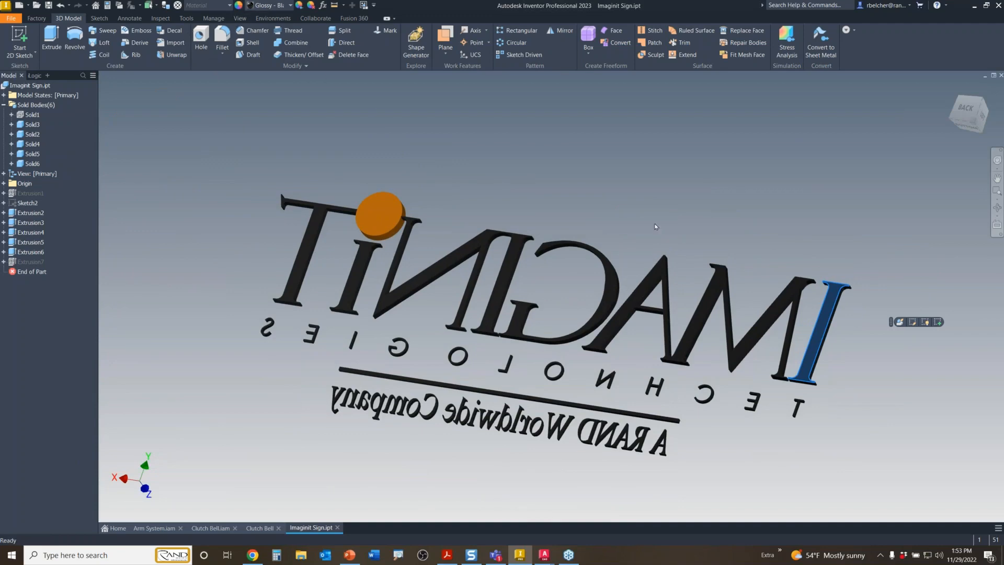
left_click(775, 311, "ctrl")
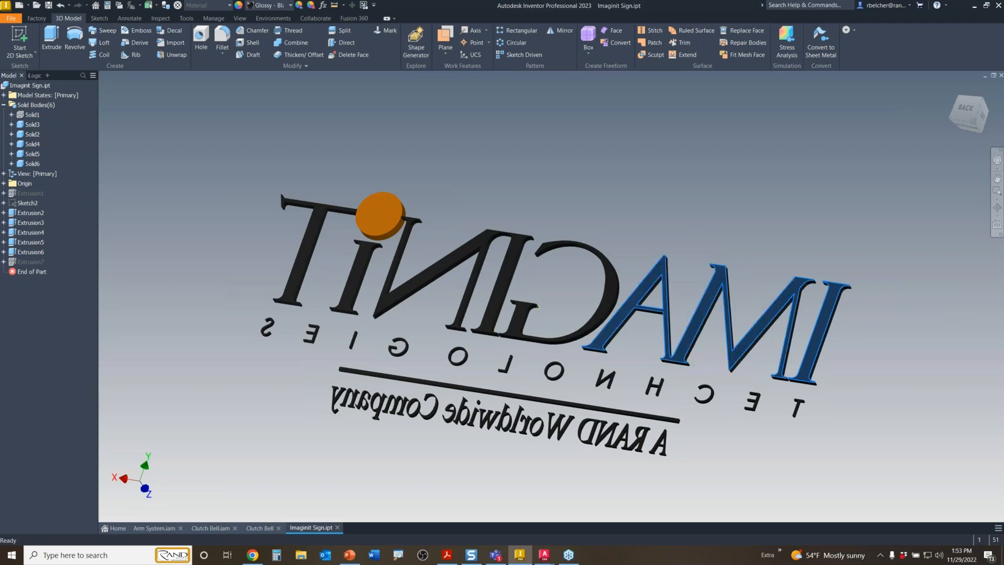
left_click(520, 290, "ctrl")
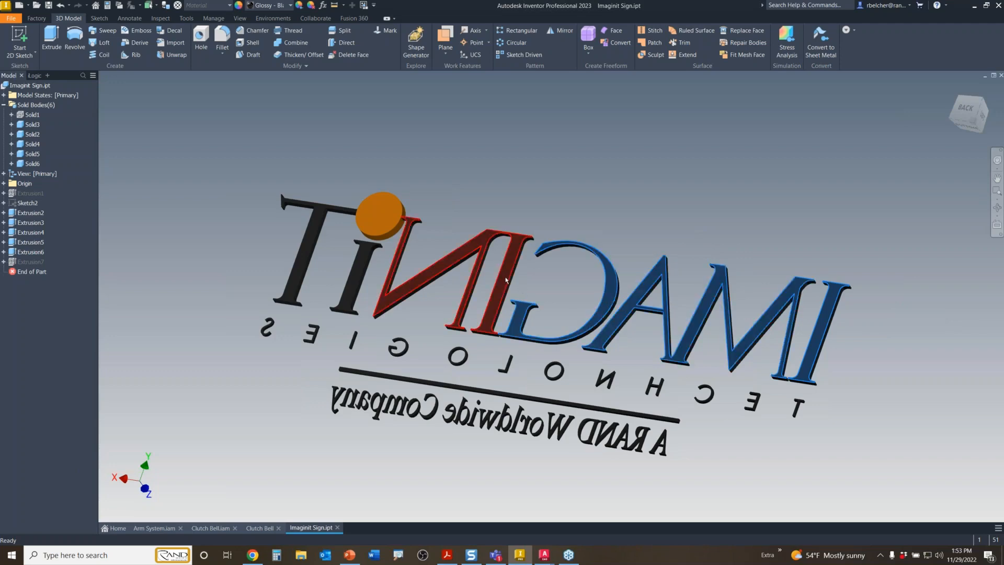
left_click(387, 298, "ctrl")
left_click(349, 285, "ctrl")
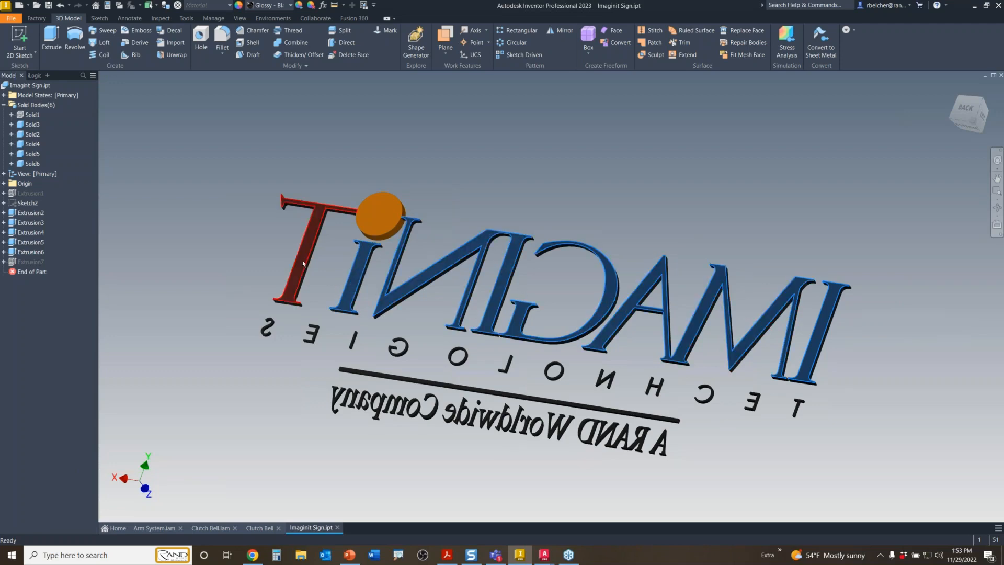
left_click(307, 263, "ctrl")
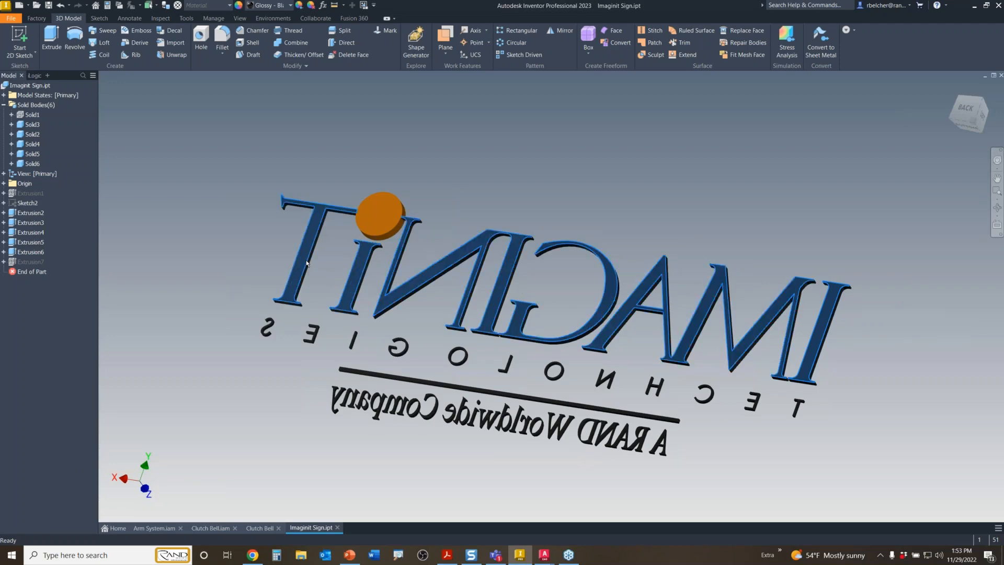
left_click(238, 5)
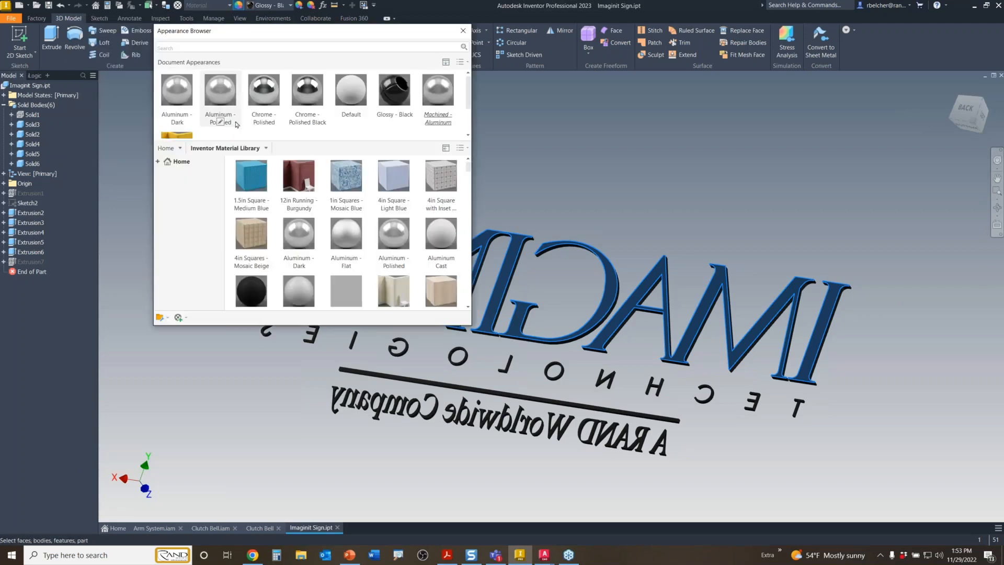
- Search the Autodesk Appearance Library for LED and assign LED - Red On to the selected letters
left_click(181, 149)
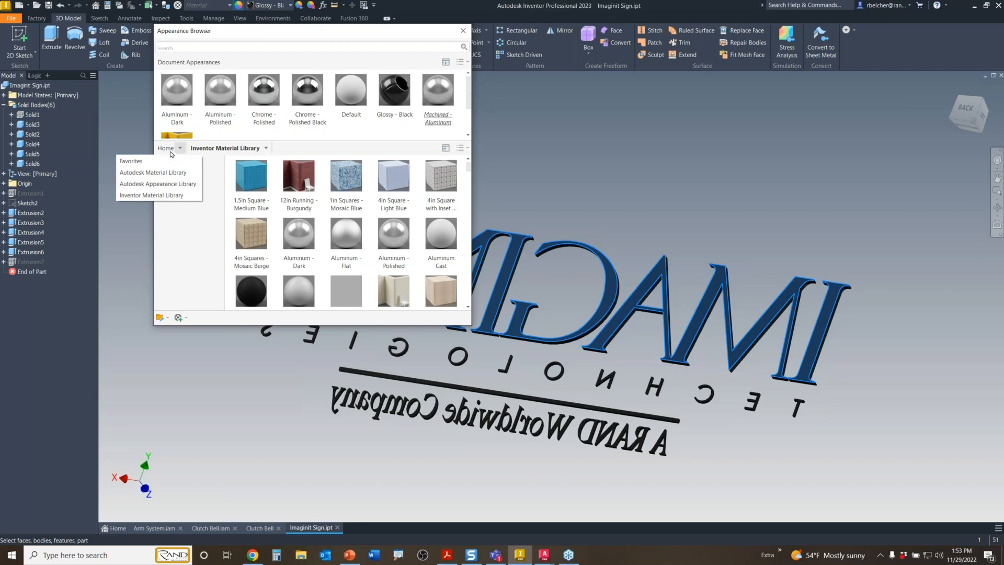
left_click(166, 186)
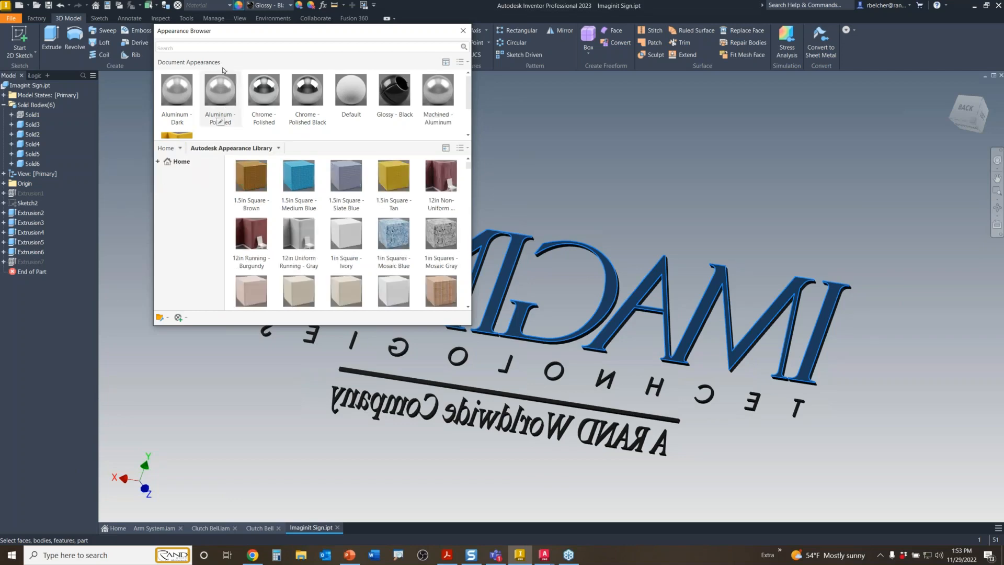
left_click(180, 47)
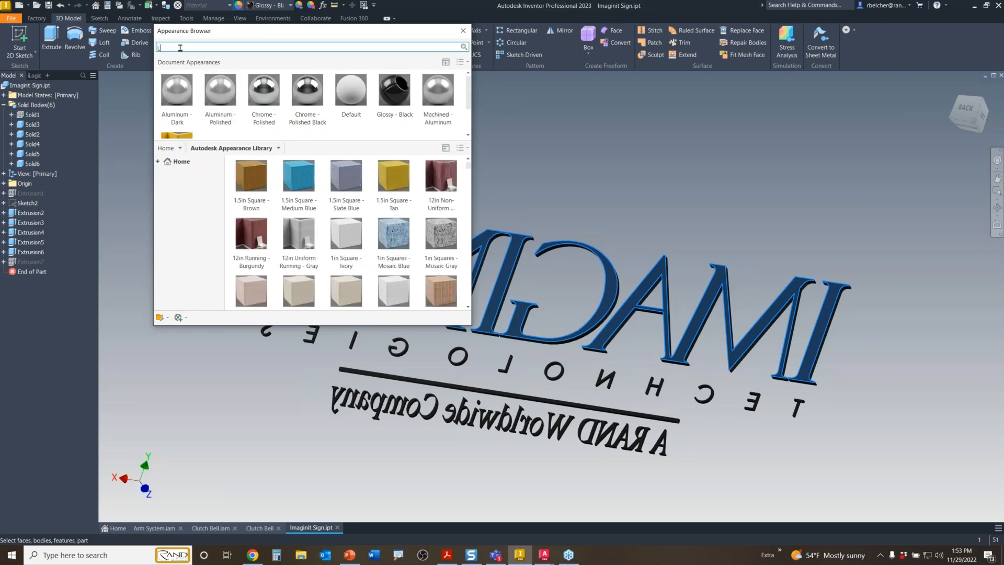
key("Return")
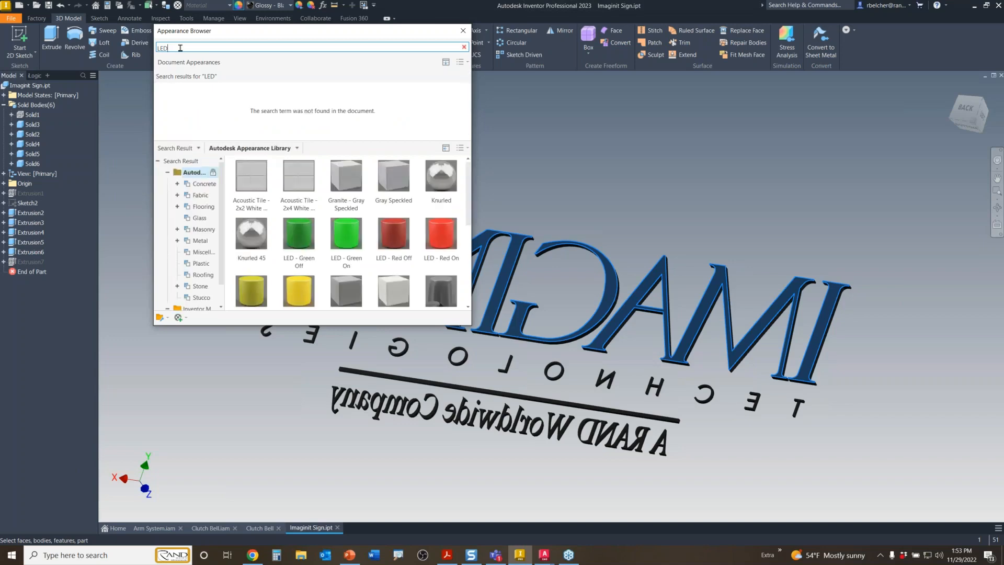
scroll(271, 246, "down", 1)
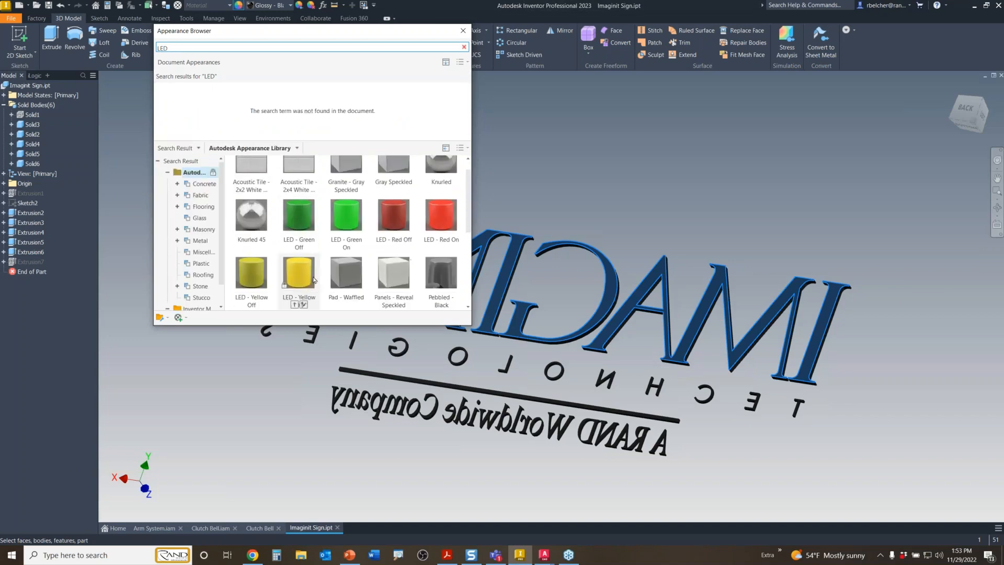
left_click(446, 228)
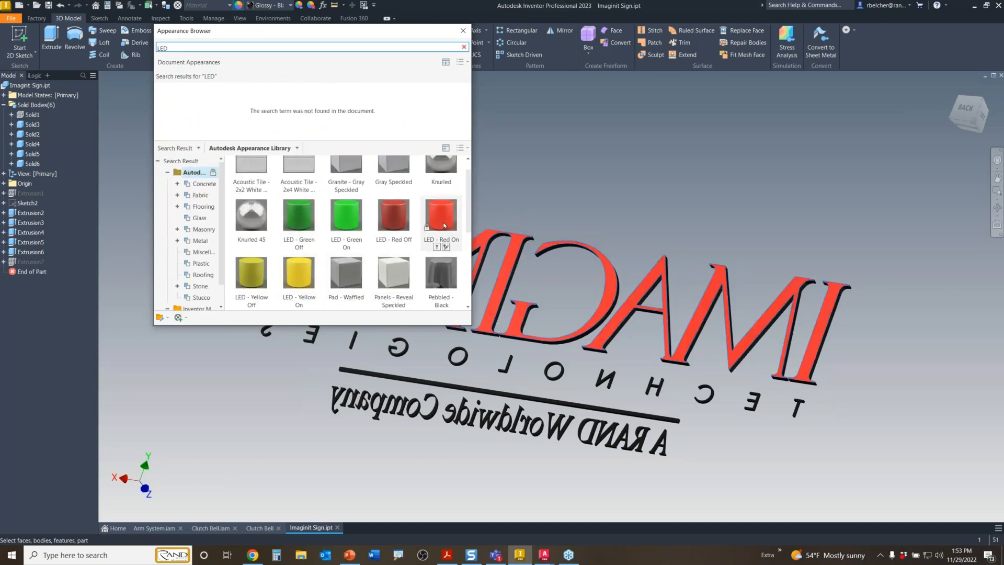
right_click(445, 226)
left_click(463, 228)
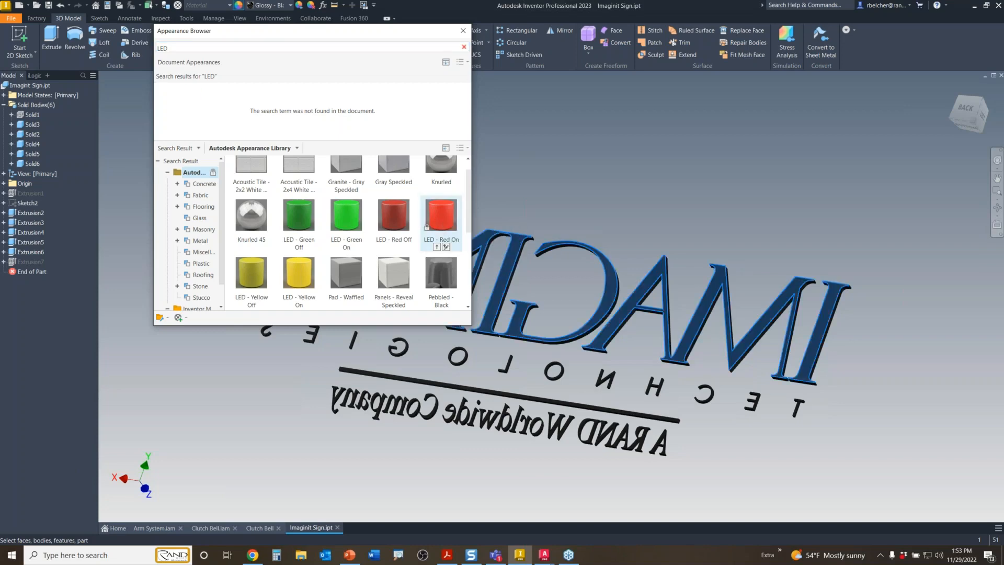
left_click(569, 155)
middle_click_drag(569, 156, 700, 161)
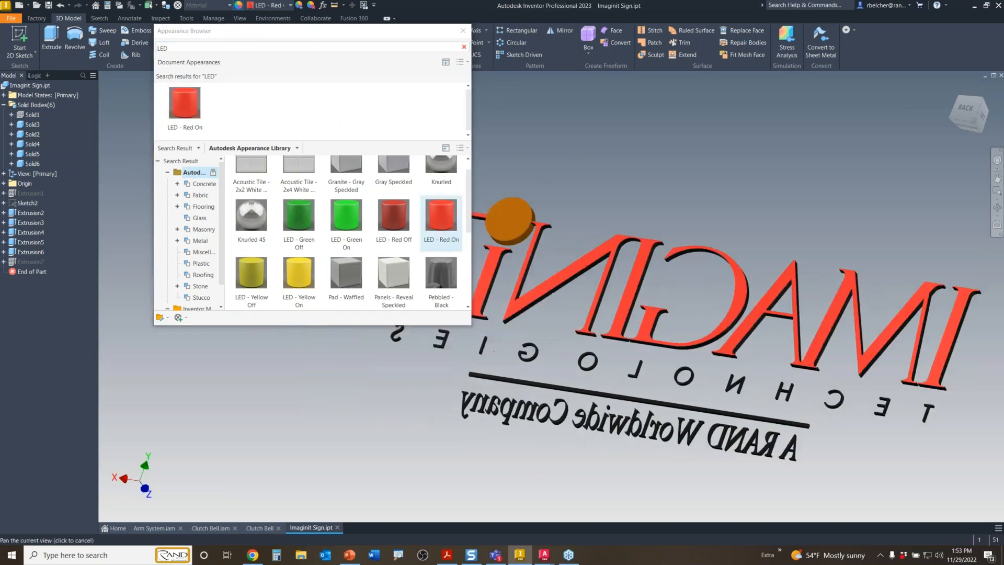
- Select the round dot's face and inspect the LED - Yellow On appearance
middle_click_drag(501, 224, 527, 222)
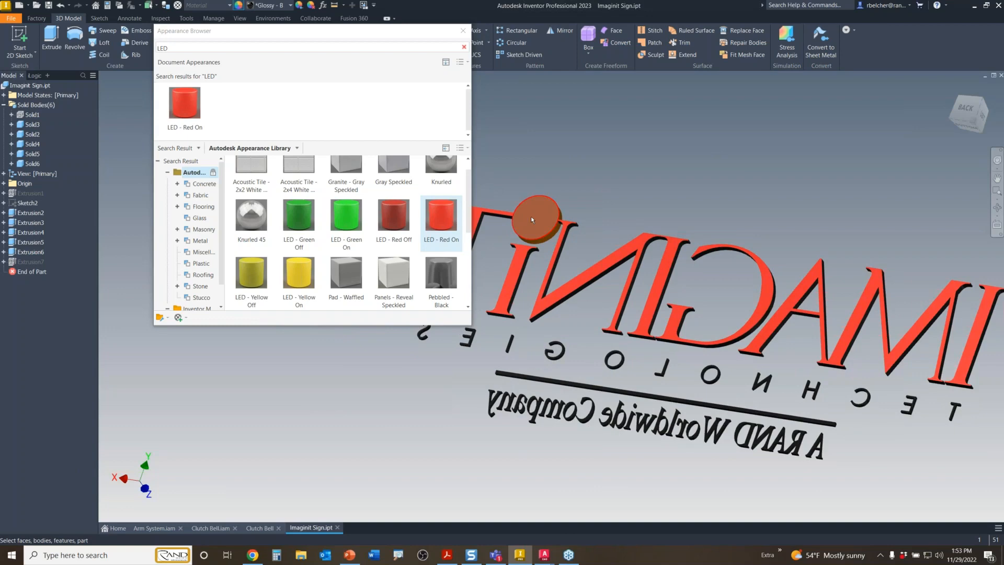
left_click(531, 220)
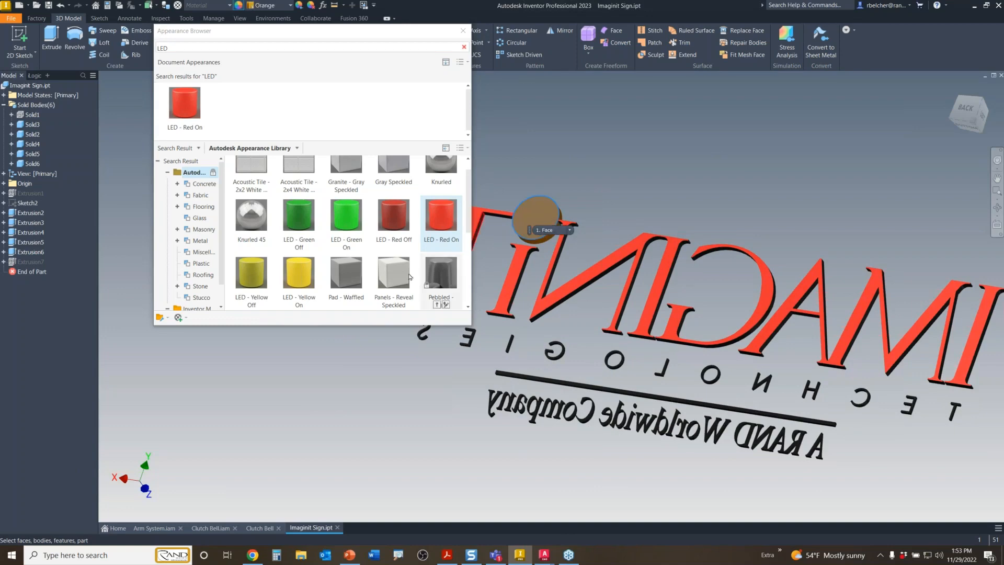
double_click(306, 282)
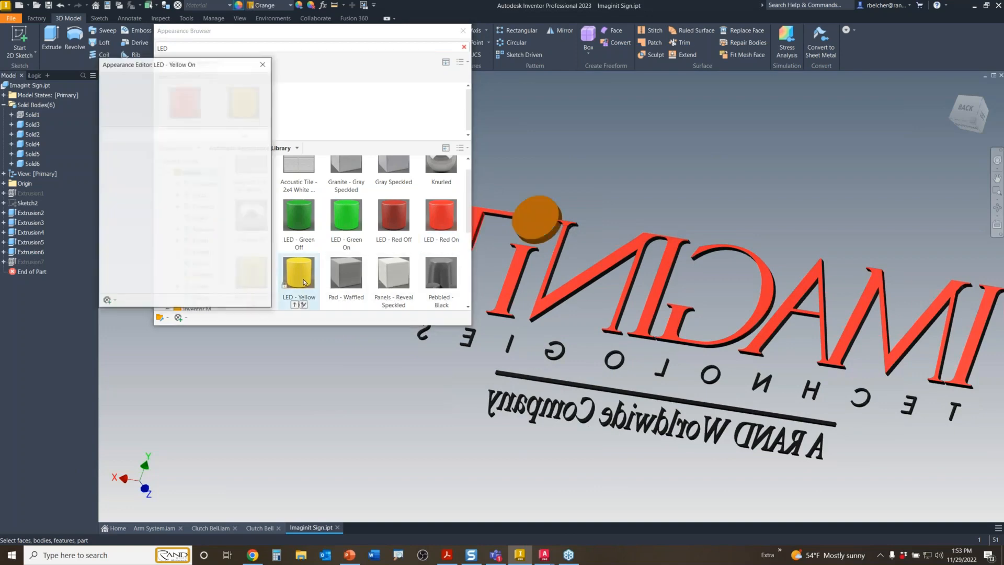
left_click(263, 64)
scroll(301, 277, "down", 1)
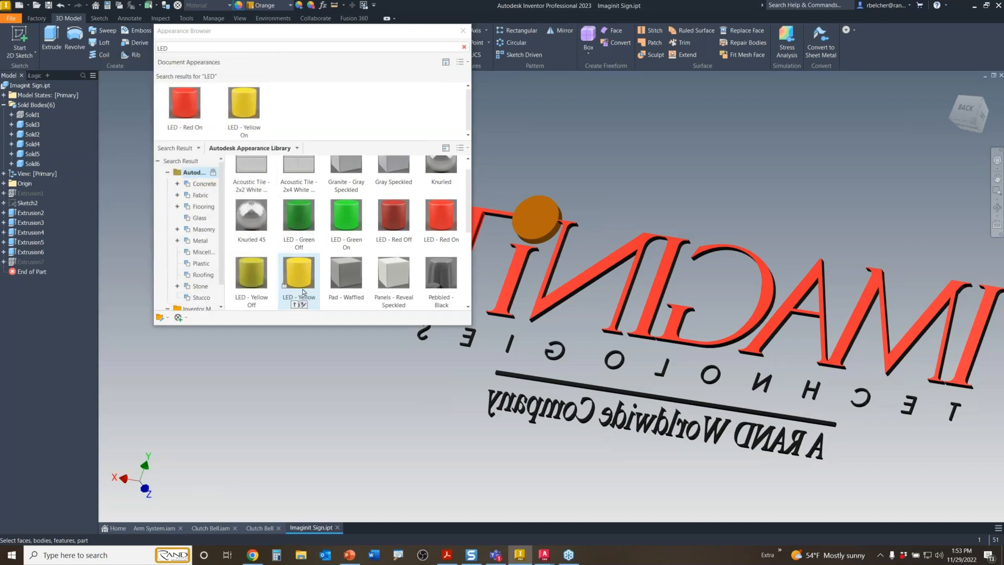
right_click(301, 281)
right_click(301, 281)
- Assign LED - Yellow On to the dot, keeping the document's existing copy in the name conflict
left_click(538, 222)
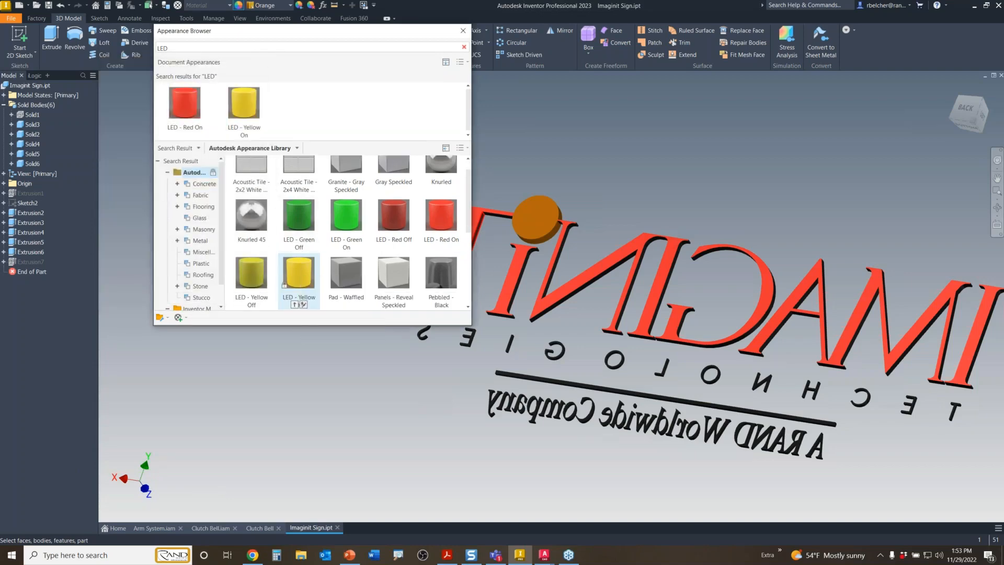
left_click(538, 222)
right_click(306, 271)
left_click(335, 277)
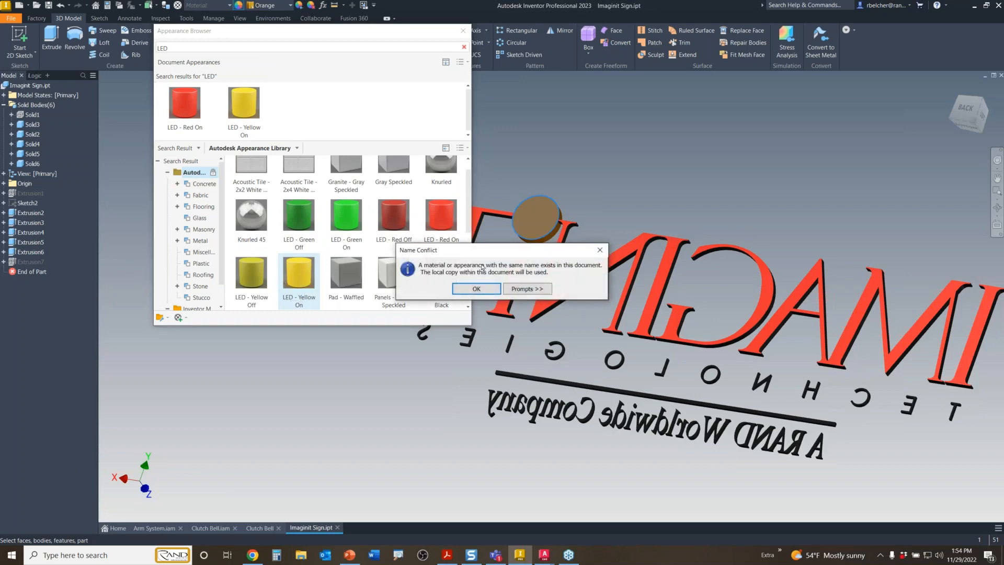
left_click(476, 289)
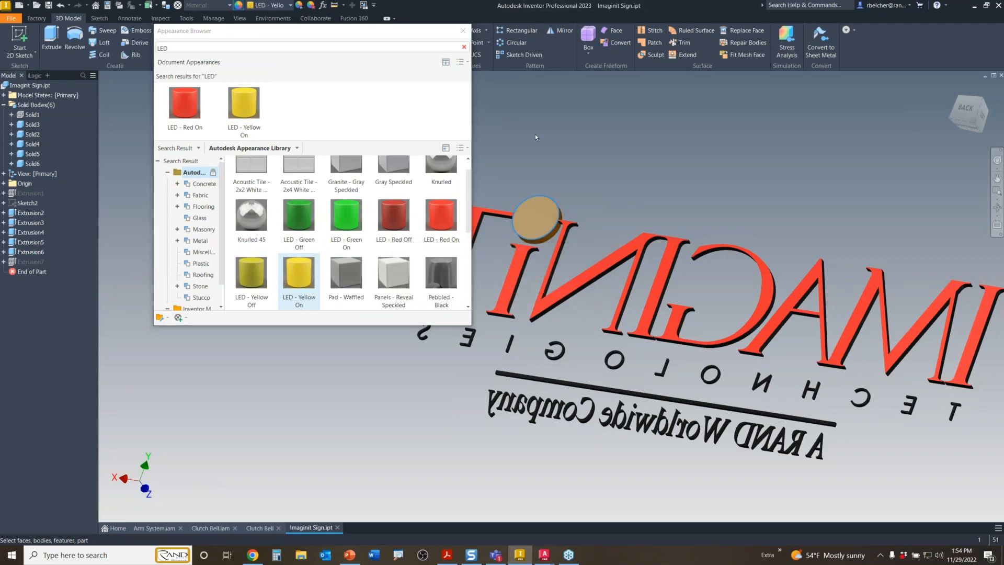
middle_click_drag(602, 164, 662, 186)
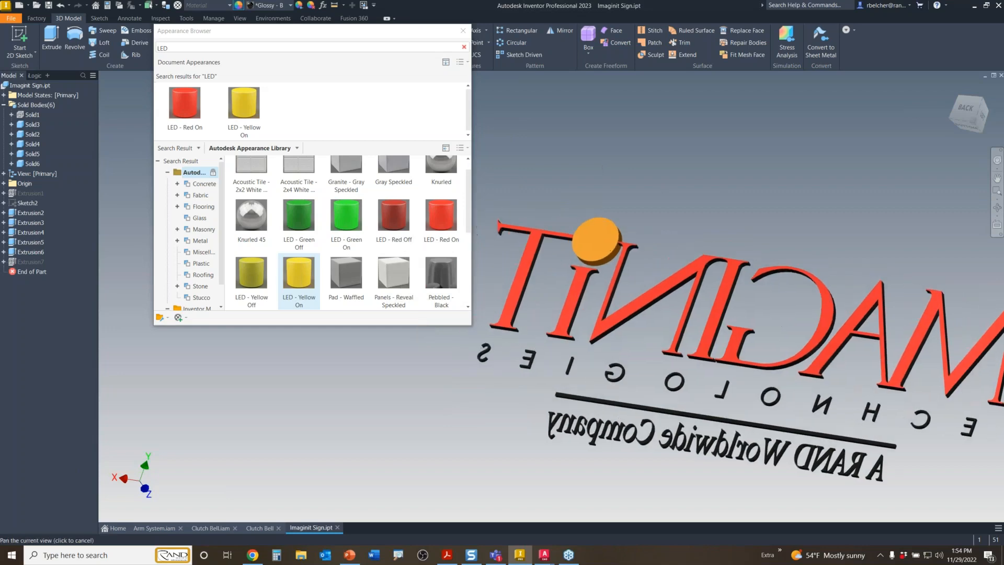
left_click(243, 104)
- Set LED - Yellow On's self-illumination luminance to Desk Lamp Lens (10,000)
double_click(243, 103)
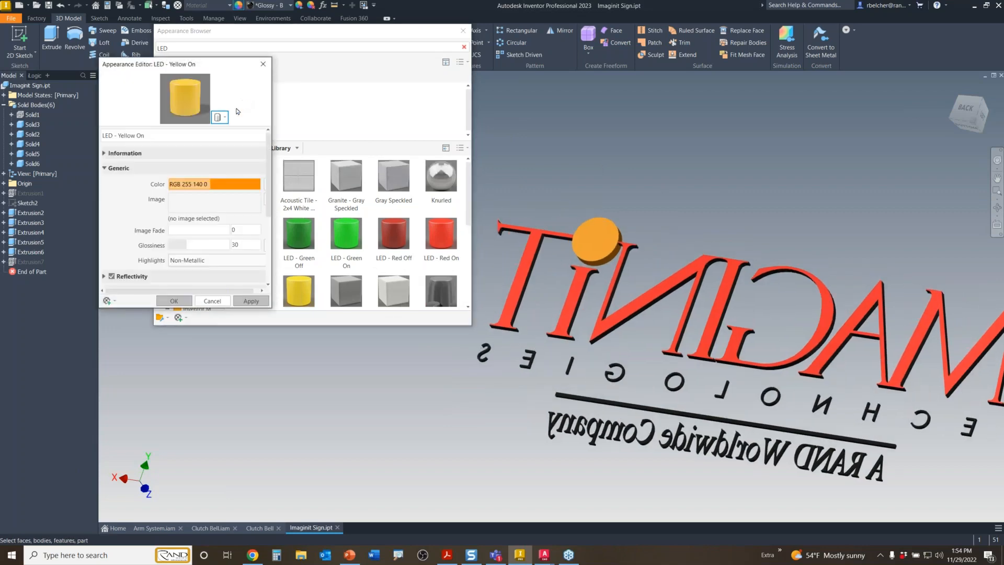
scroll(271, 197, "down", 1)
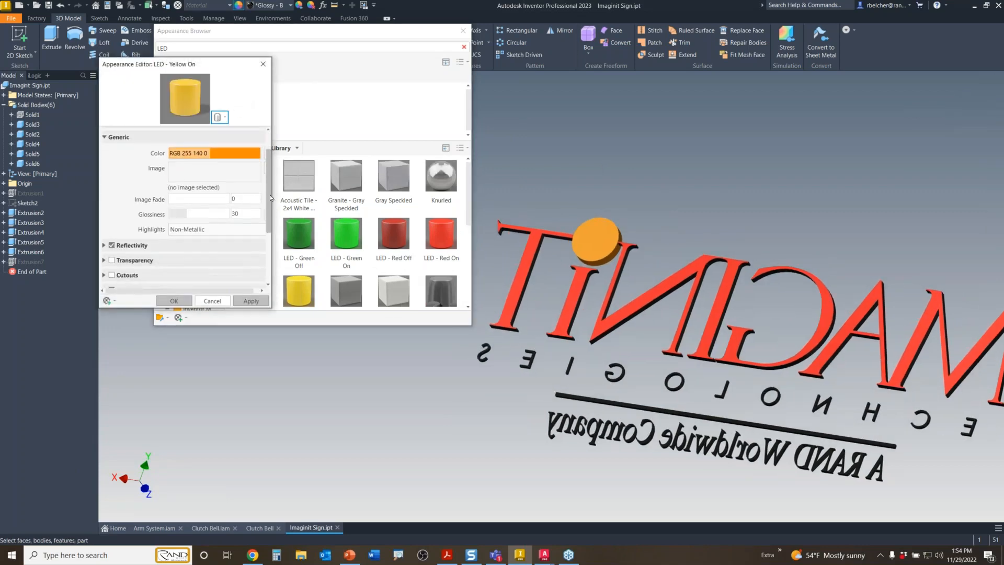
scroll(271, 197, "down", 3)
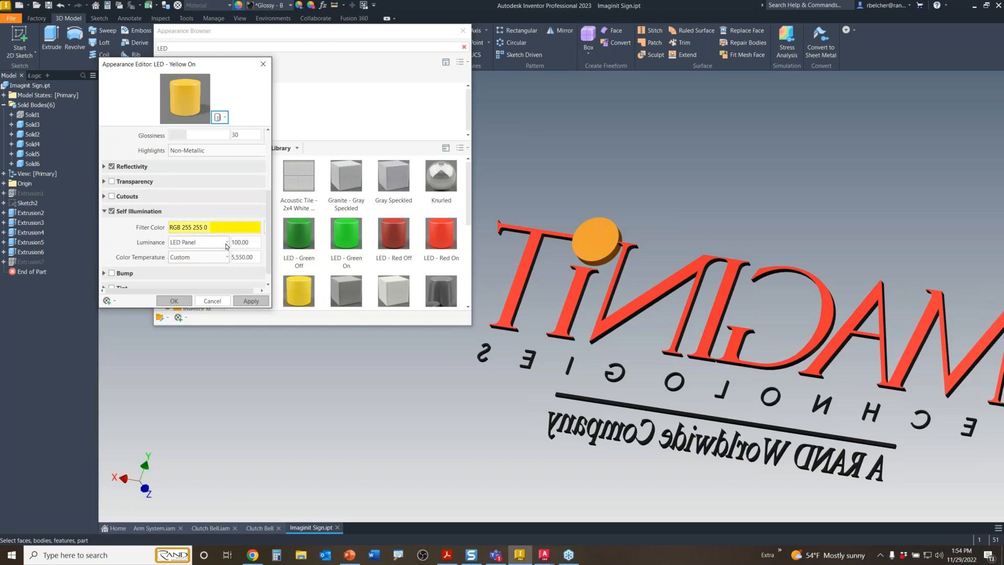
left_click(208, 244)
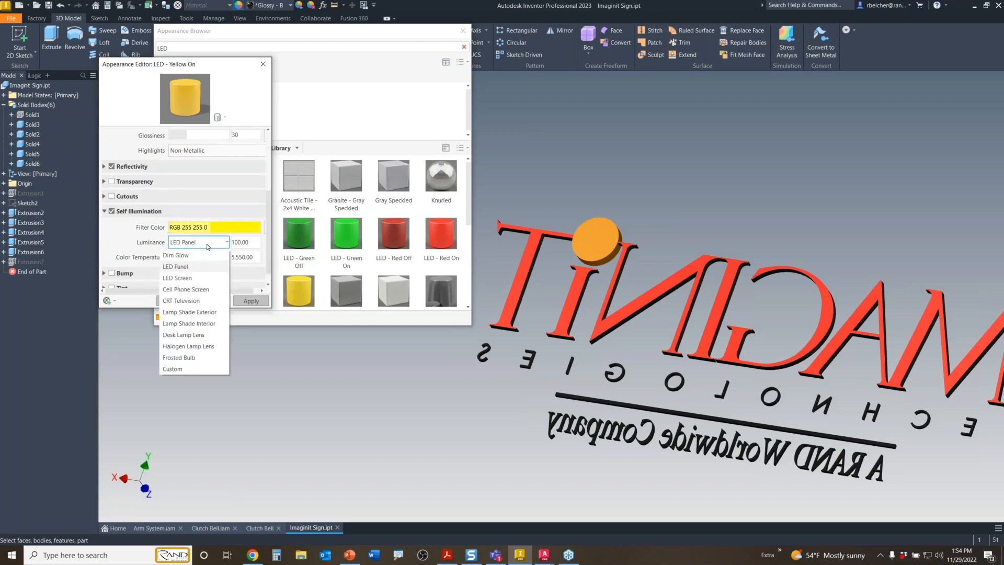
left_click(191, 335)
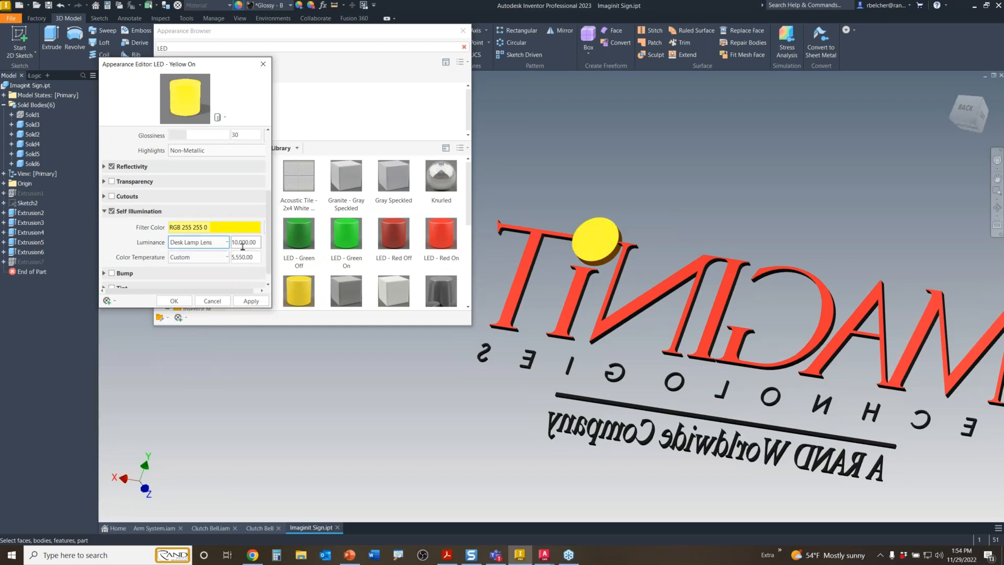
left_click(174, 301)
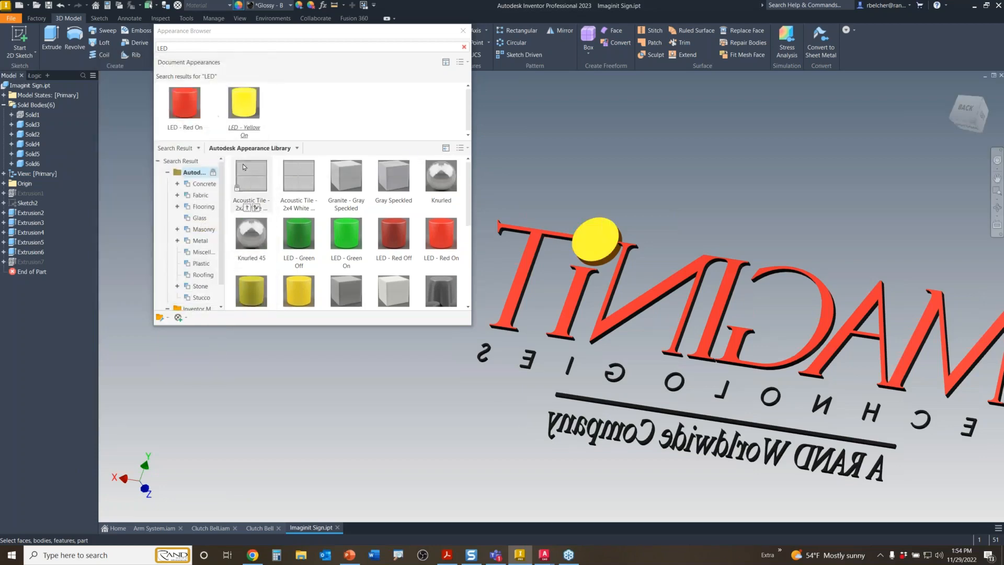
- Set LED - Red On's self-illumination luminance to Desk Lamp Lens (10,000)
double_click(192, 112)
scroll(151, 209, "down", 4)
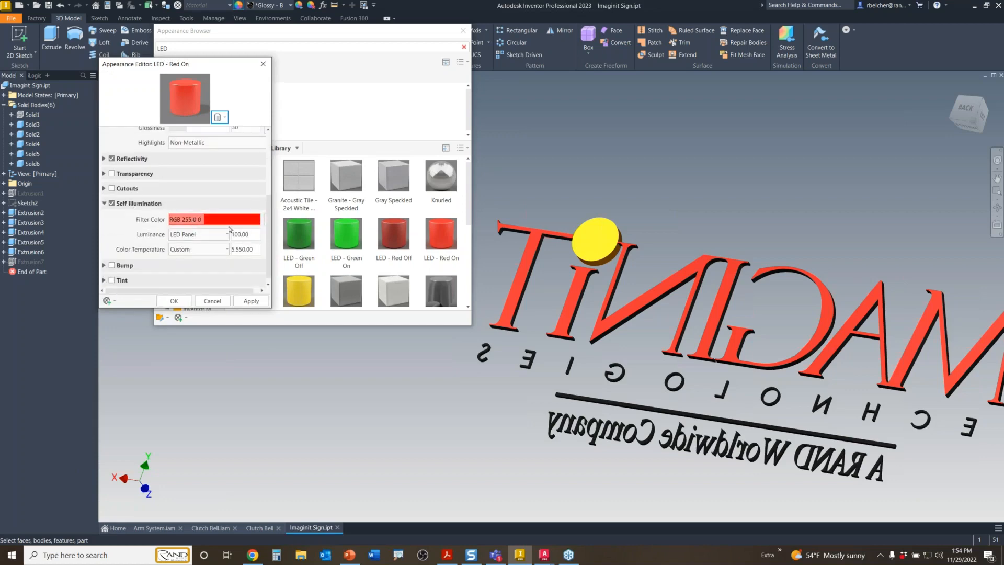
left_click(203, 234)
left_click(188, 339)
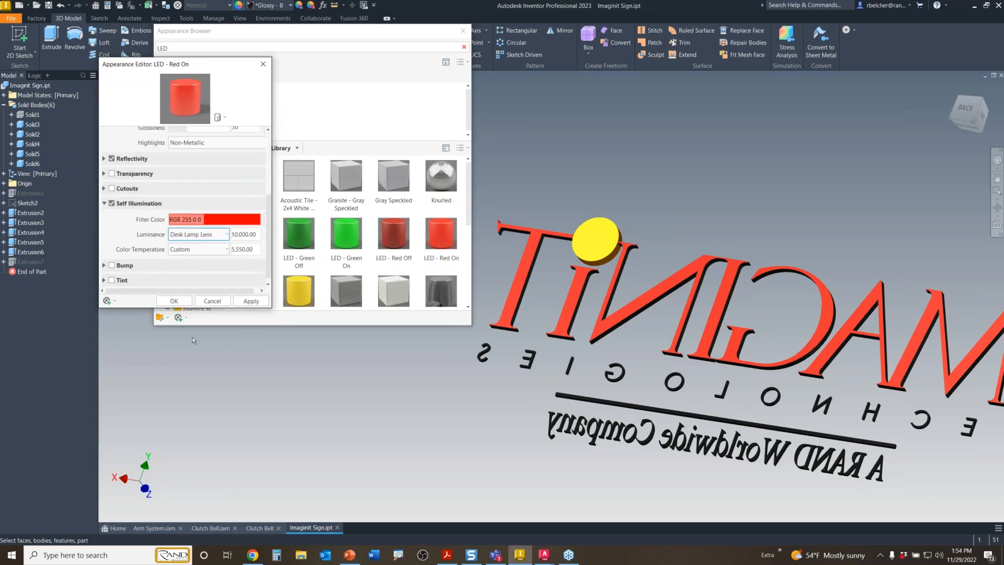
left_click(175, 300)
scroll(251, 277, "down", 1)
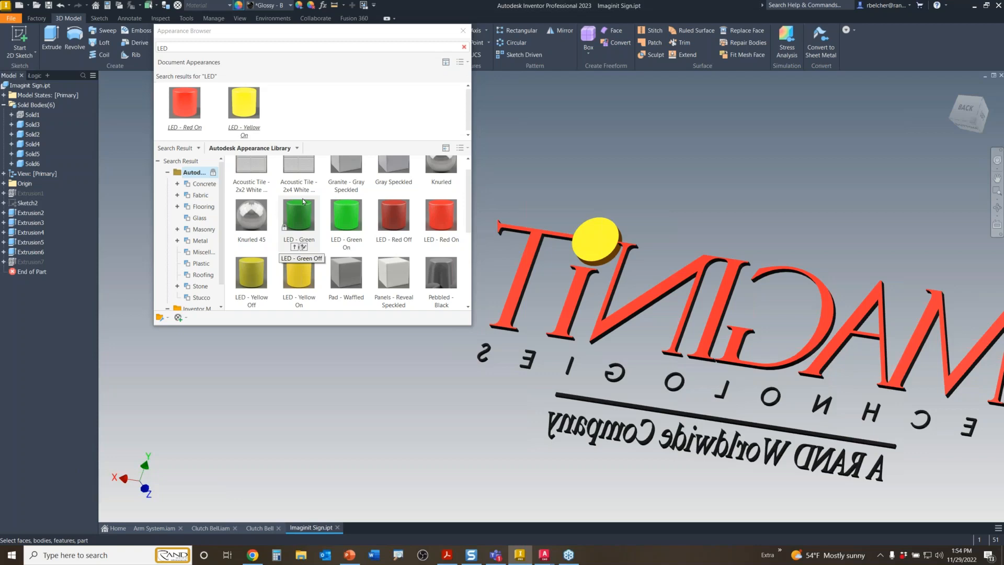
scroll(311, 194, "up", 1)
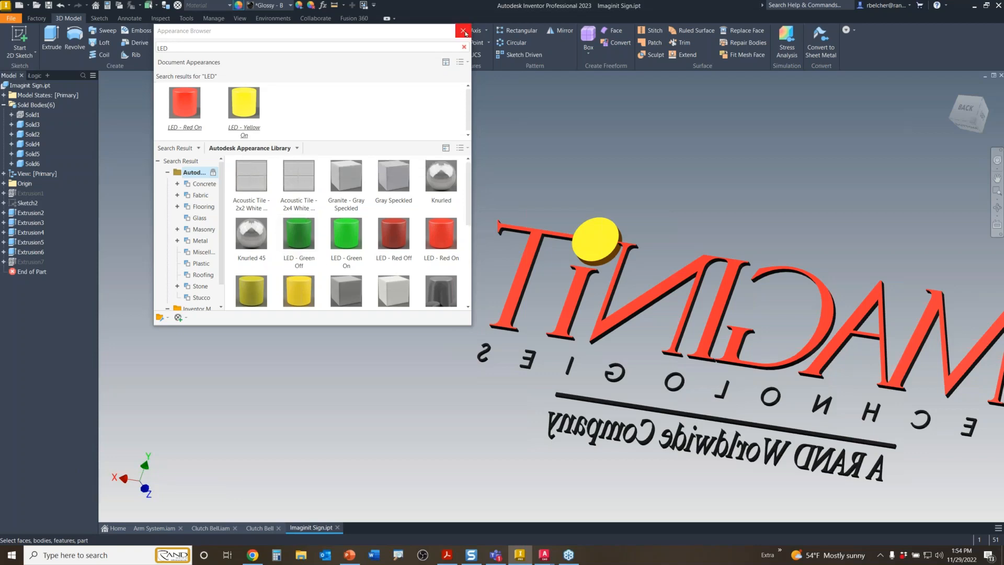
- Close the appearance library and make the backing plate body Solid1 visible
left_click(464, 32)
right_click(36, 116)
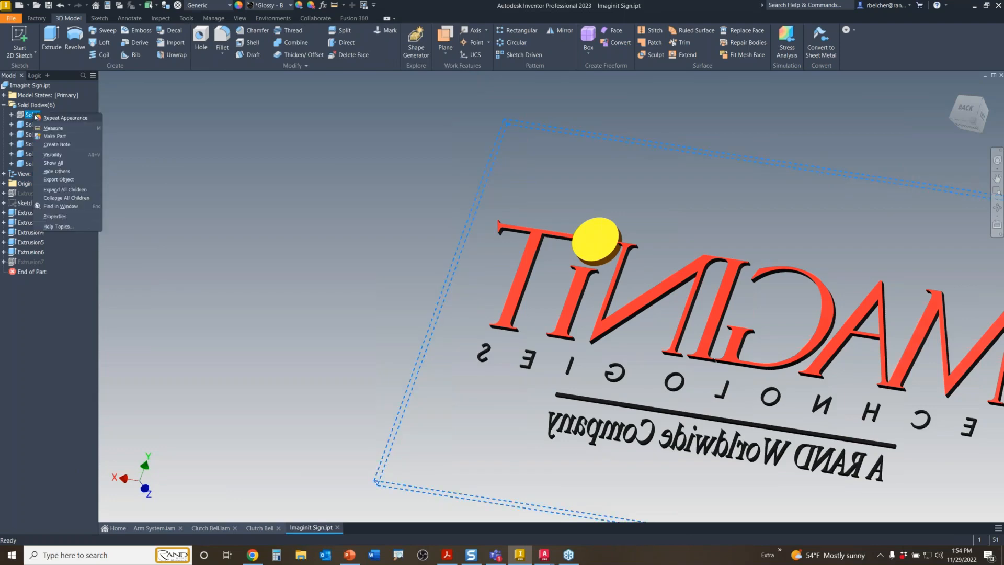
left_click(52, 155)
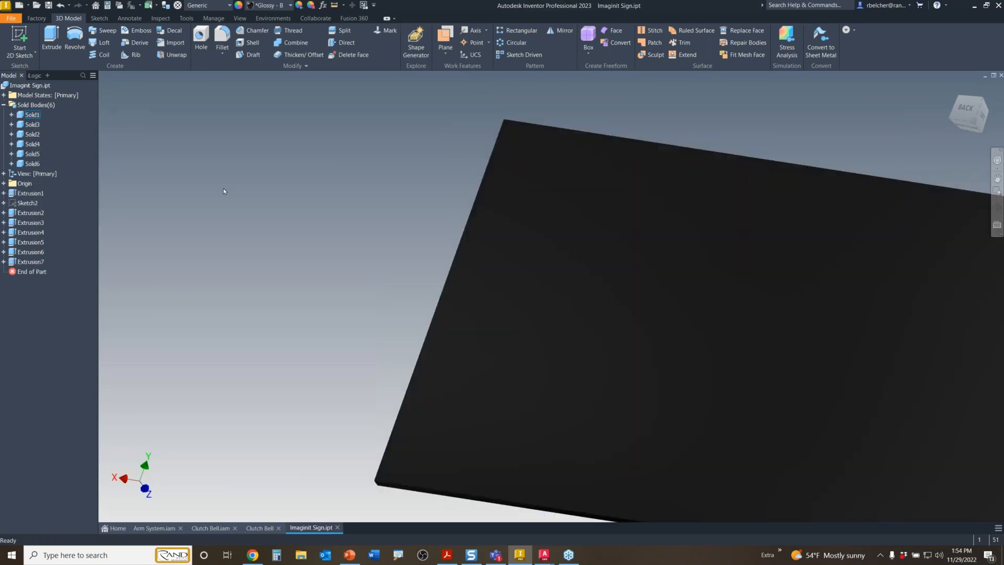
- Turn the sign to the FRONT view, centre it, and enter Inventor Studio
middle_click_drag(417, 222, 1001, 126, "shift")
left_click(964, 122)
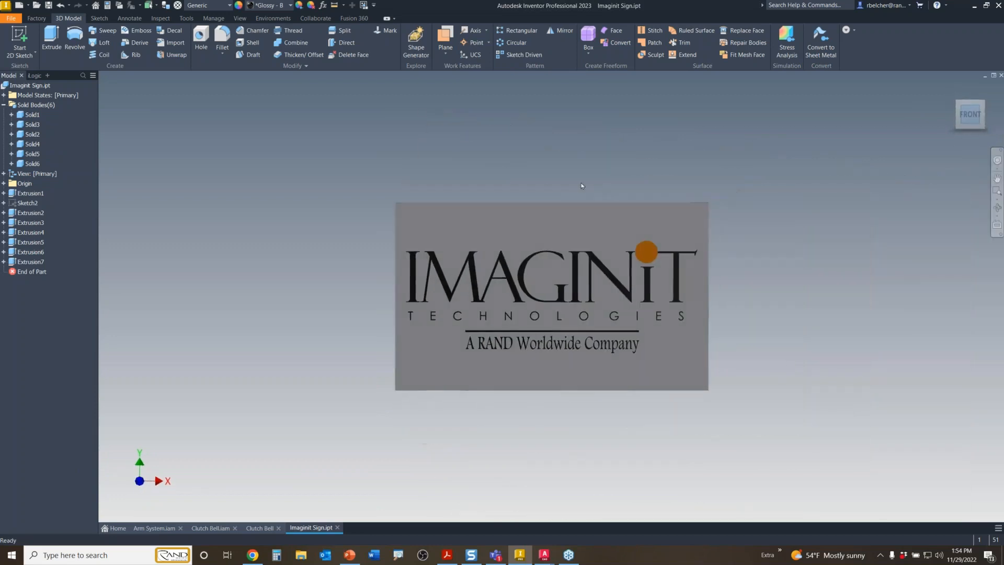
scroll(565, 182, "up", 3)
middle_click_drag(565, 267, 569, 166)
left_click(273, 19)
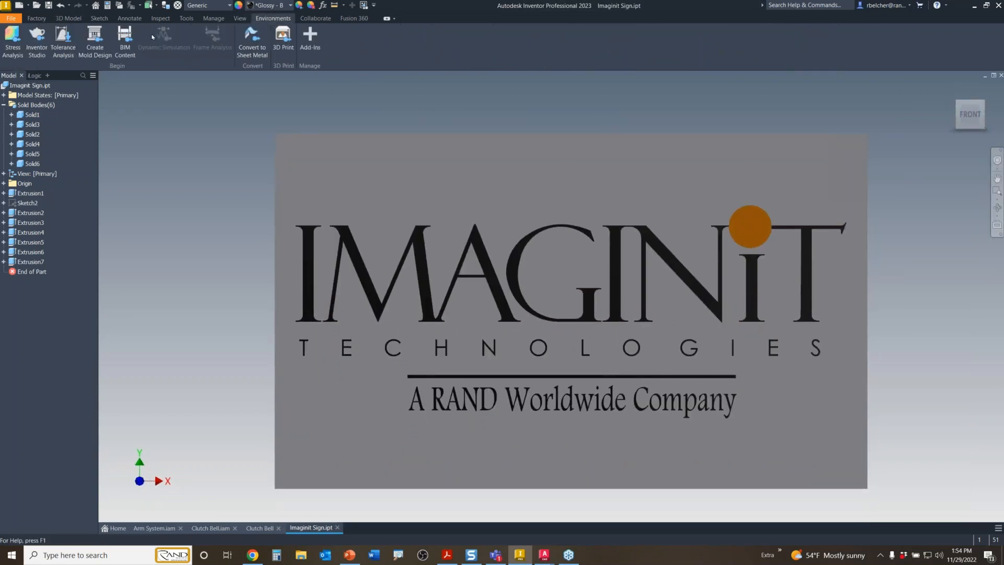
left_click(38, 38)
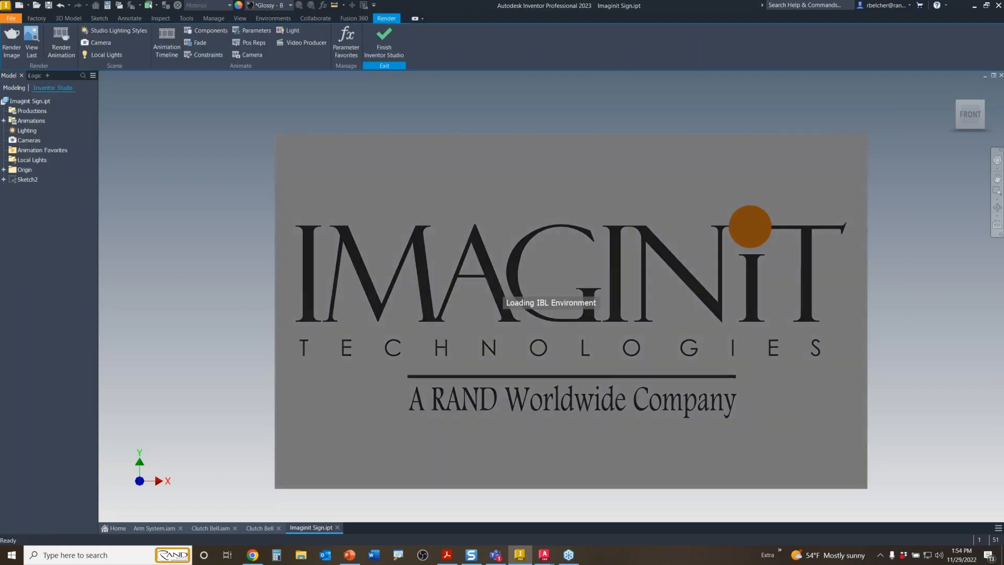